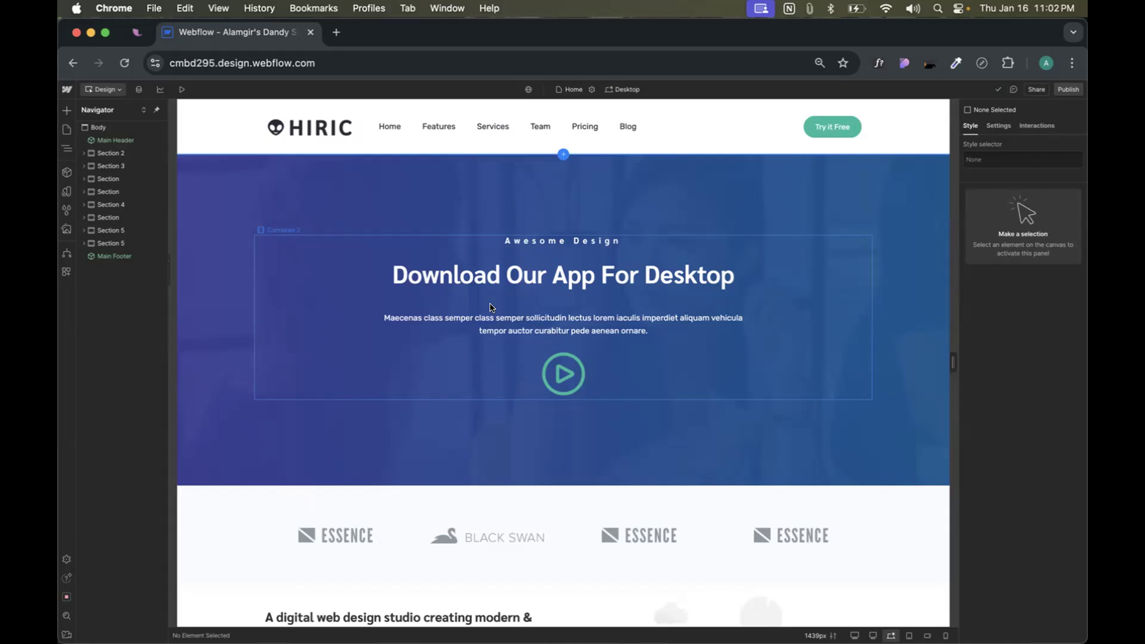
- Look over the home page's sections and the first Digital Design heading's style settings
{"action": "scroll", "coordinate": [490, 304], "scroll_direction": "down", "scroll_amount": 15}
{"action": "scroll", "coordinate": [490, 303], "scroll_direction": "up", "scroll_amount": 2}
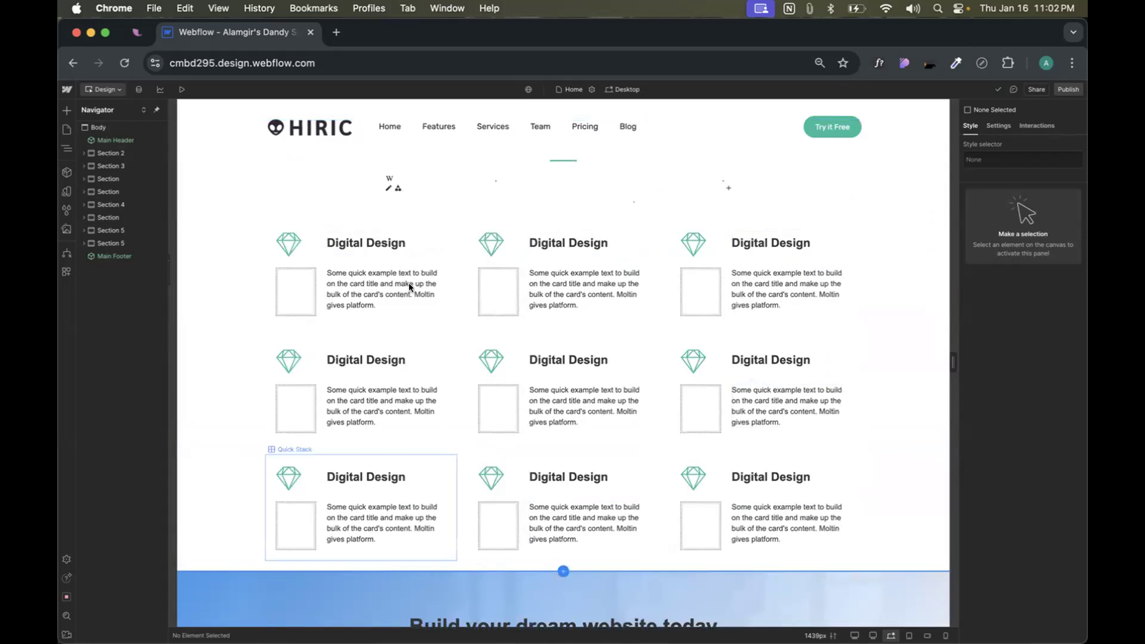
{"action": "left_click", "coordinate": [371, 253]}
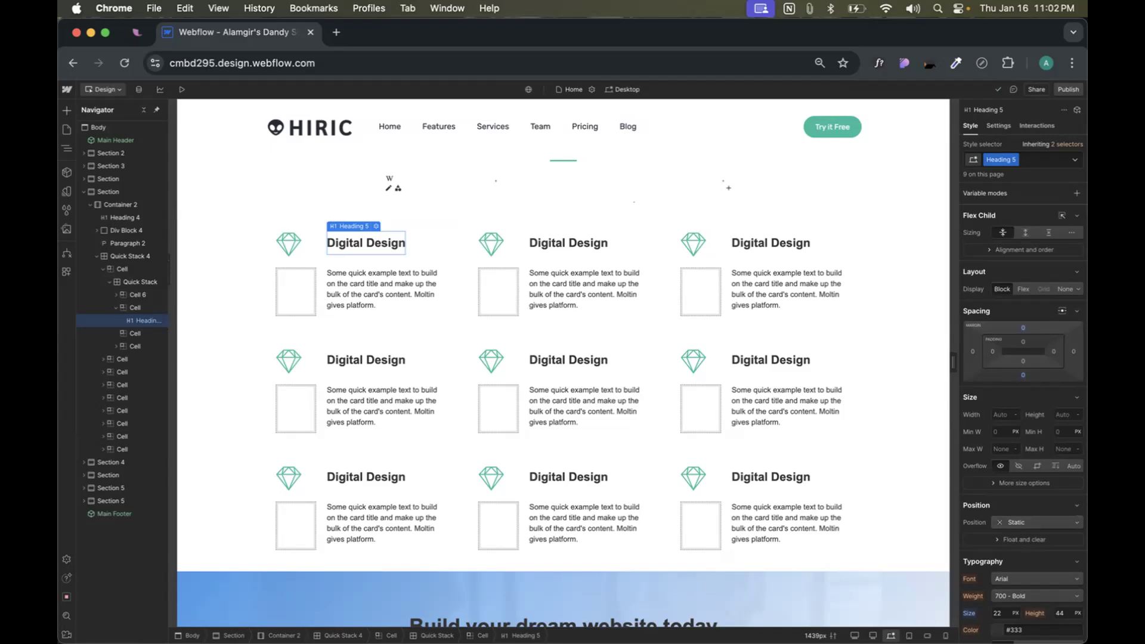
{"action": "scroll", "coordinate": [517, 394], "scroll_direction": "down", "scroll_amount": 15}
{"action": "scroll", "coordinate": [517, 393], "scroll_direction": "up", "scroll_amount": 15}
{"action": "scroll", "coordinate": [517, 394], "scroll_direction": "down", "scroll_amount": 5}
{"action": "scroll", "coordinate": [516, 398], "scroll_direction": "up", "scroll_amount": 3}
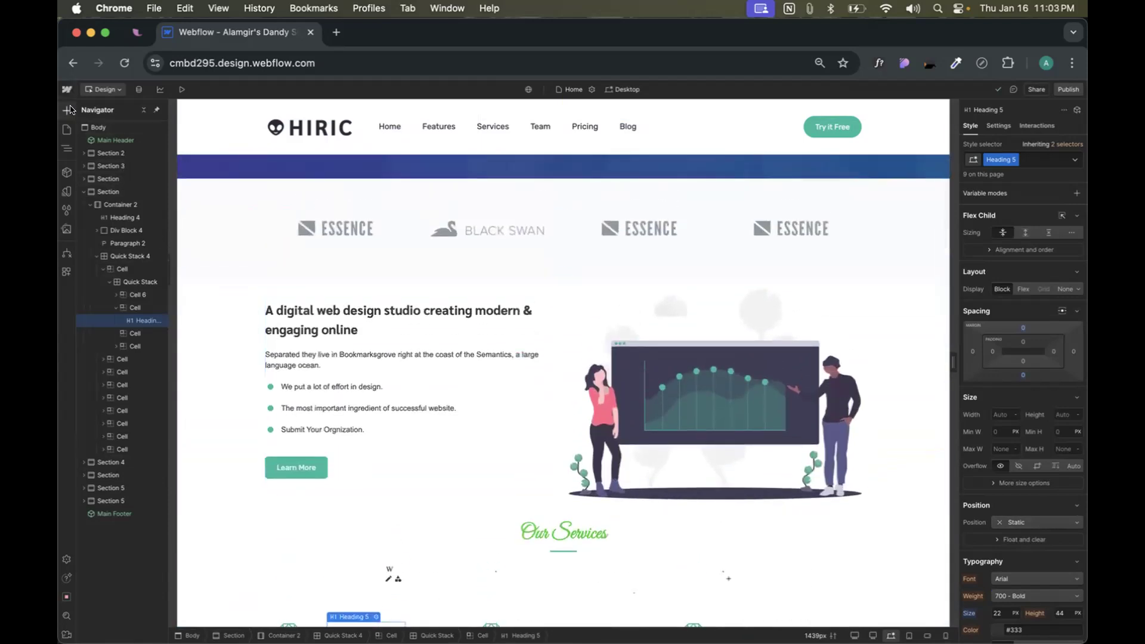
- Add a new section below the client logos section and insert a container inside it
{"action": "left_click", "coordinate": [68, 110]}
{"action": "left_click_drag", "start_coordinate": [97, 198], "coordinate": [239, 273]}
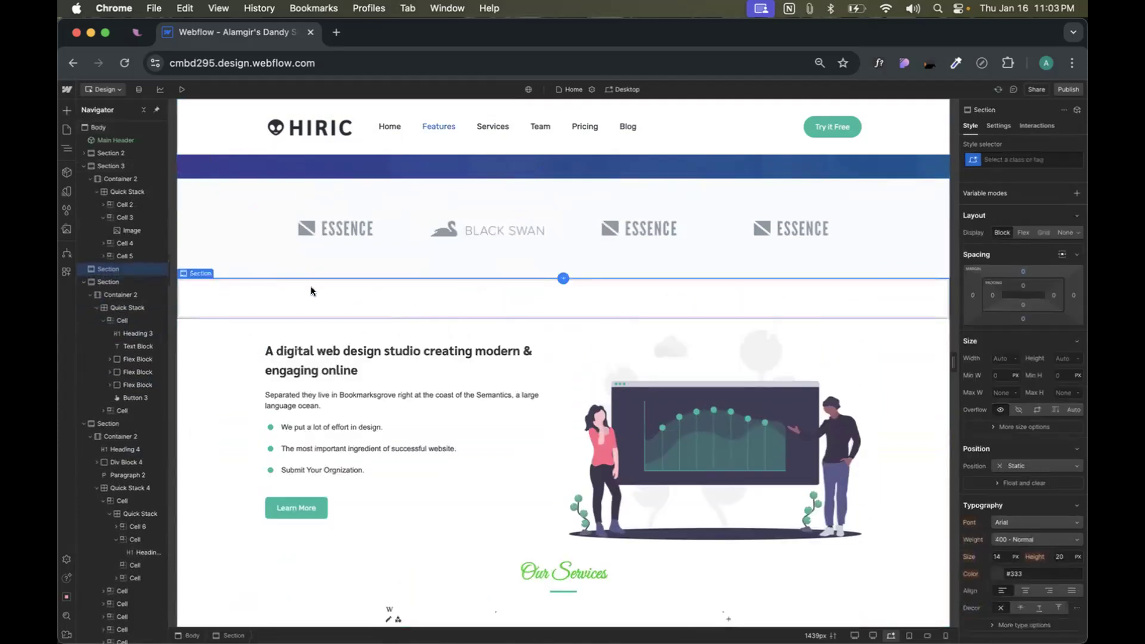
{"action": "key", "text": "super+k"}
{"action": "type", "text": "cont"}
{"action": "key", "text": "Return"}
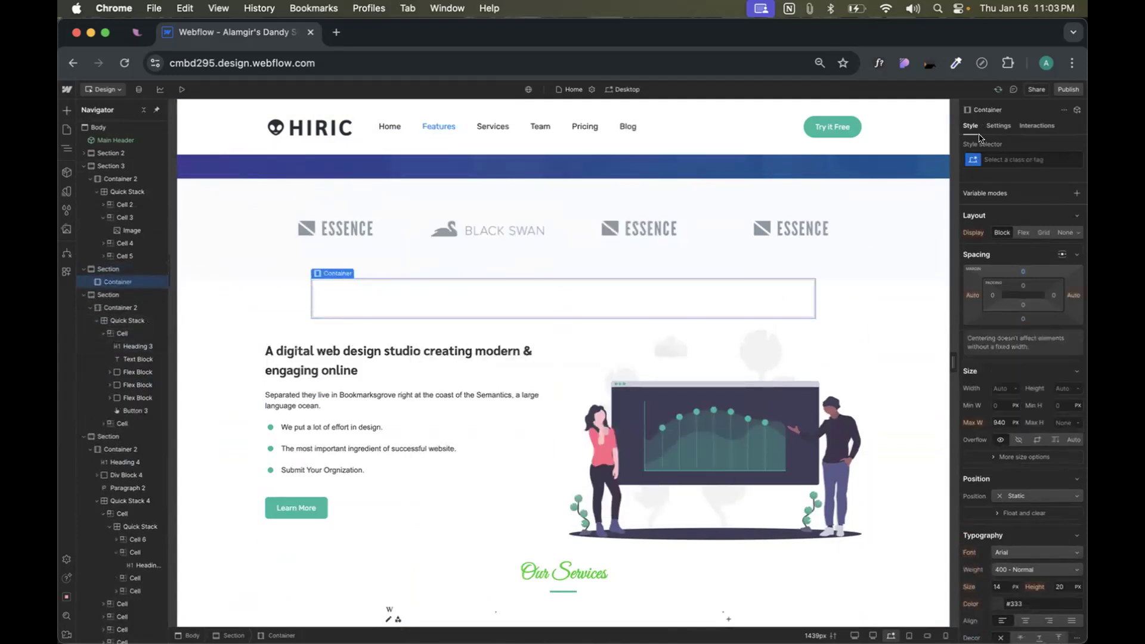
- Create a class called main container on the new container
{"action": "left_click", "coordinate": [1004, 158]}
{"action": "left_click", "coordinate": [575, 302]}
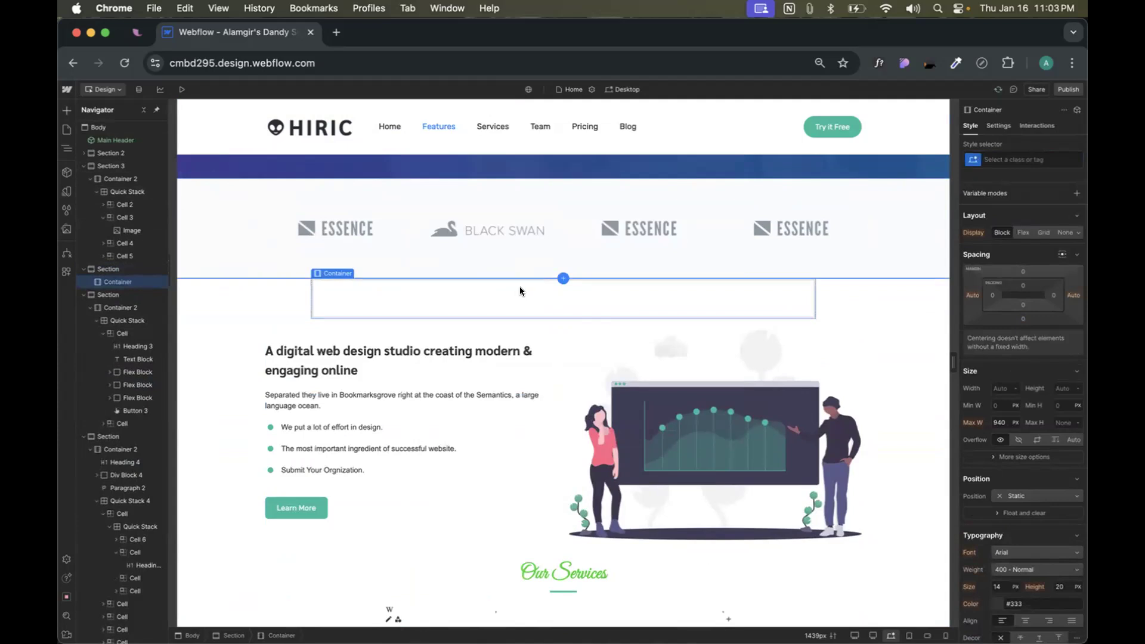
{"action": "left_click", "coordinate": [1014, 158]}
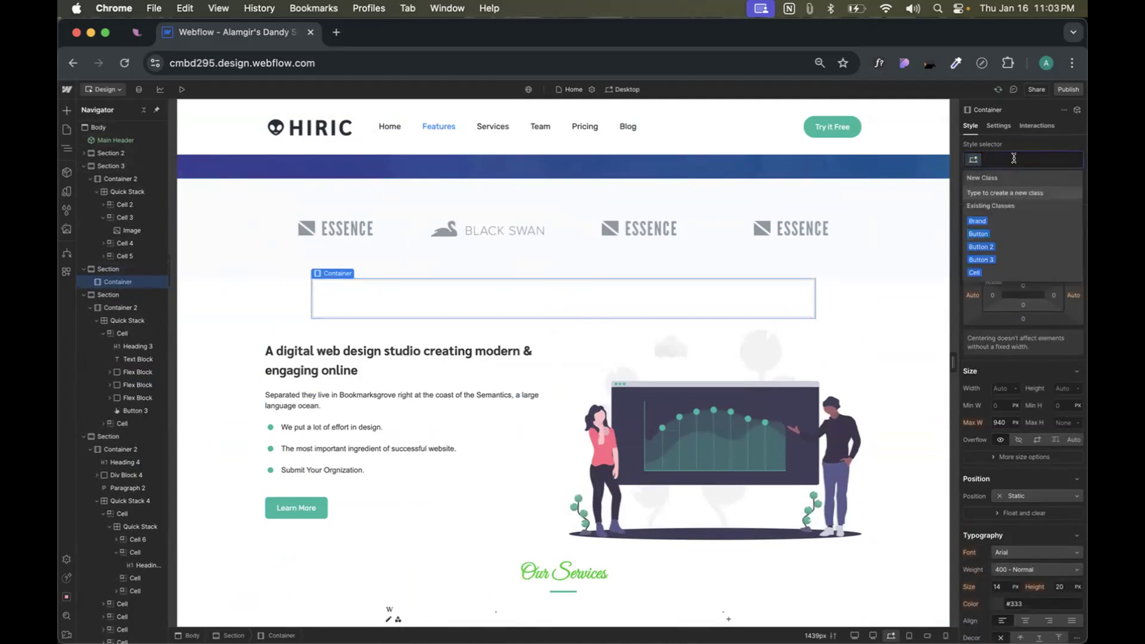
{"action": "type", "text": "main co"}
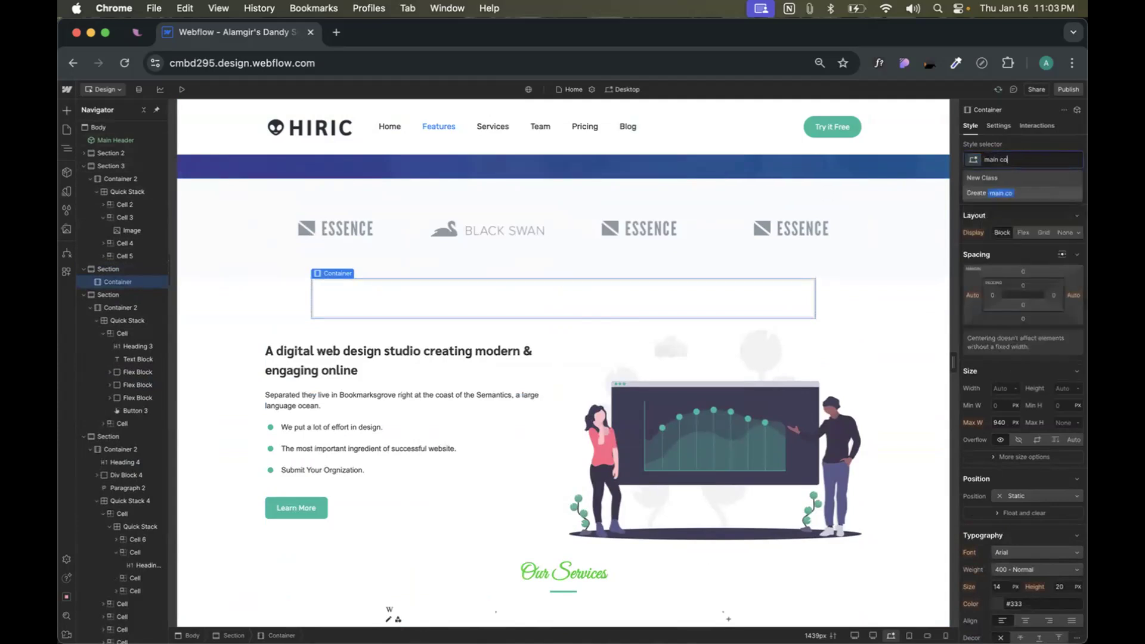
{"action": "type", "text": "ntainer"}
{"action": "left_click", "coordinate": [1017, 192]}
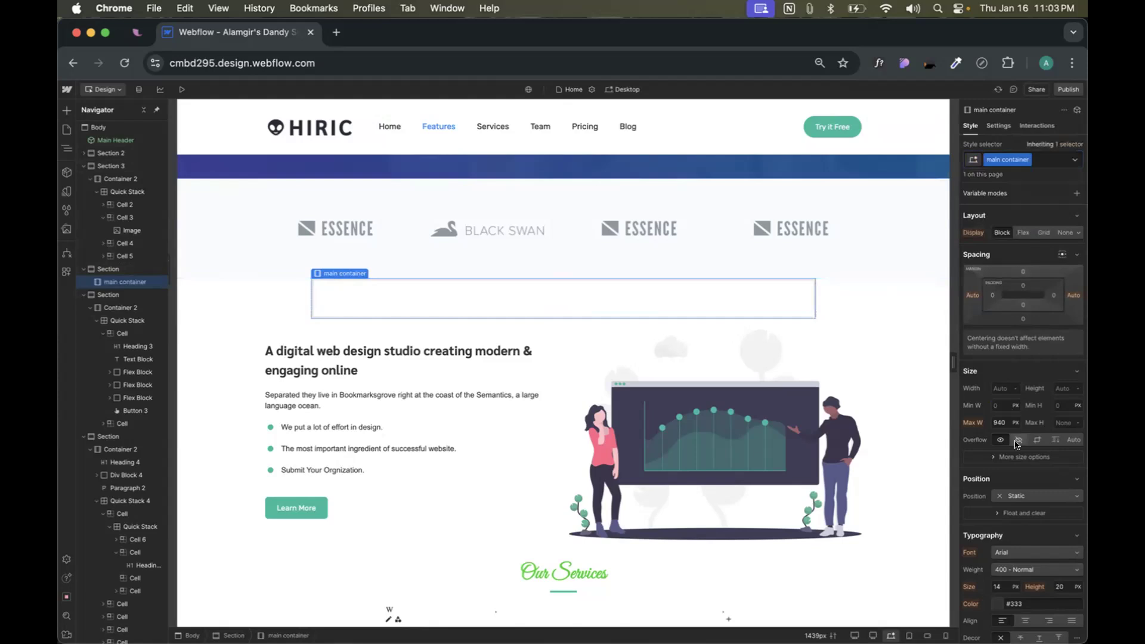
- Set the main container class's maximum width to 80 VW
{"action": "left_click", "coordinate": [998, 421]}
{"action": "type", "text": "80vw"}
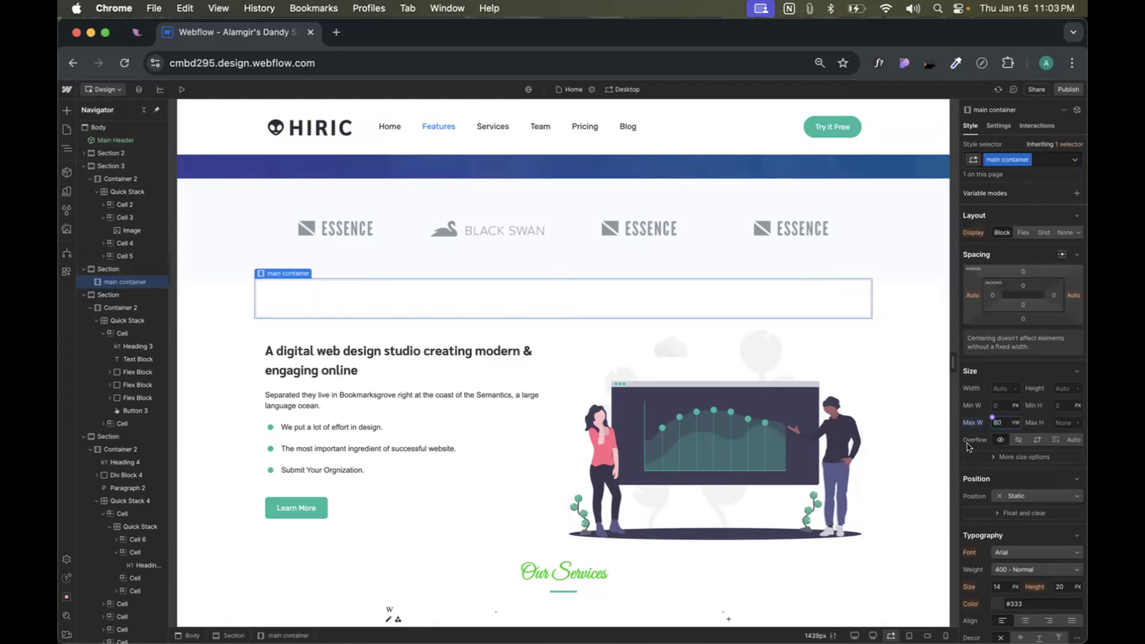
{"action": "left_click", "coordinate": [907, 350]}
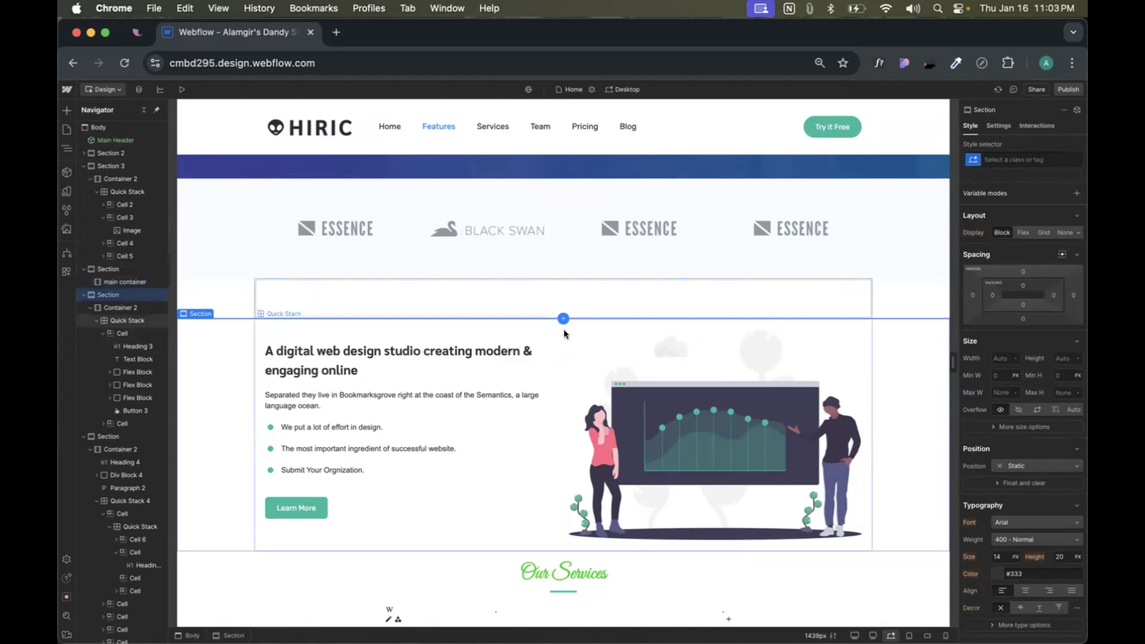
- Replace the Container 2 class on the container around the "A digital web design studio" content with the existing main container class
{"action": "left_click", "coordinate": [124, 306]}
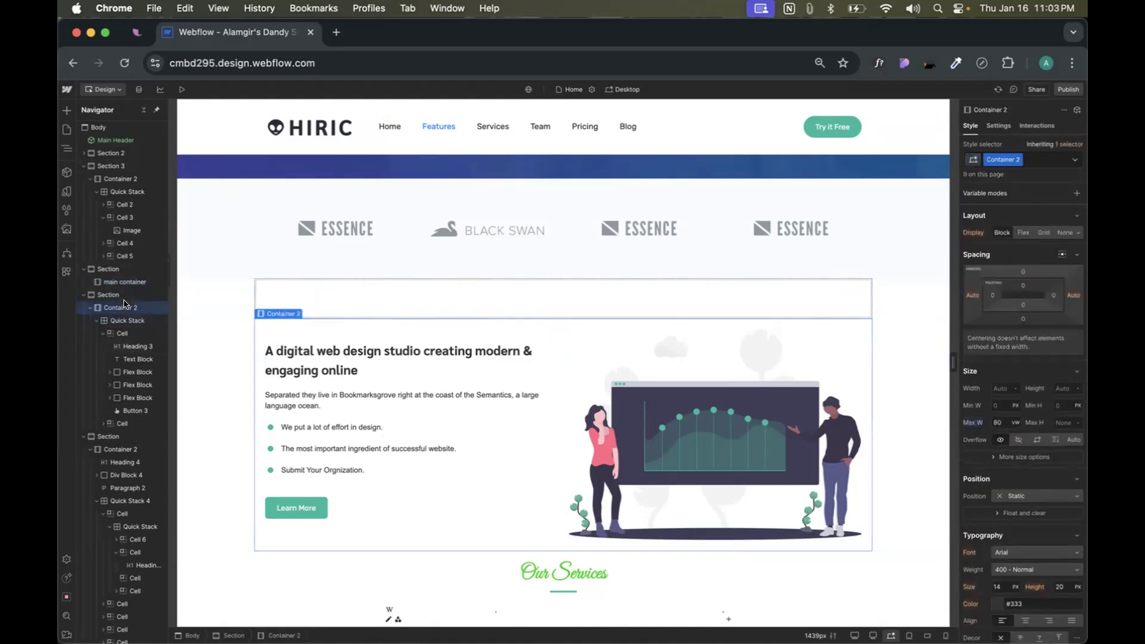
{"action": "left_click", "coordinate": [1035, 159]}
{"action": "key", "text": "BackSpace"}
{"action": "type", "text": "main con"}
{"action": "key", "text": "Return"}
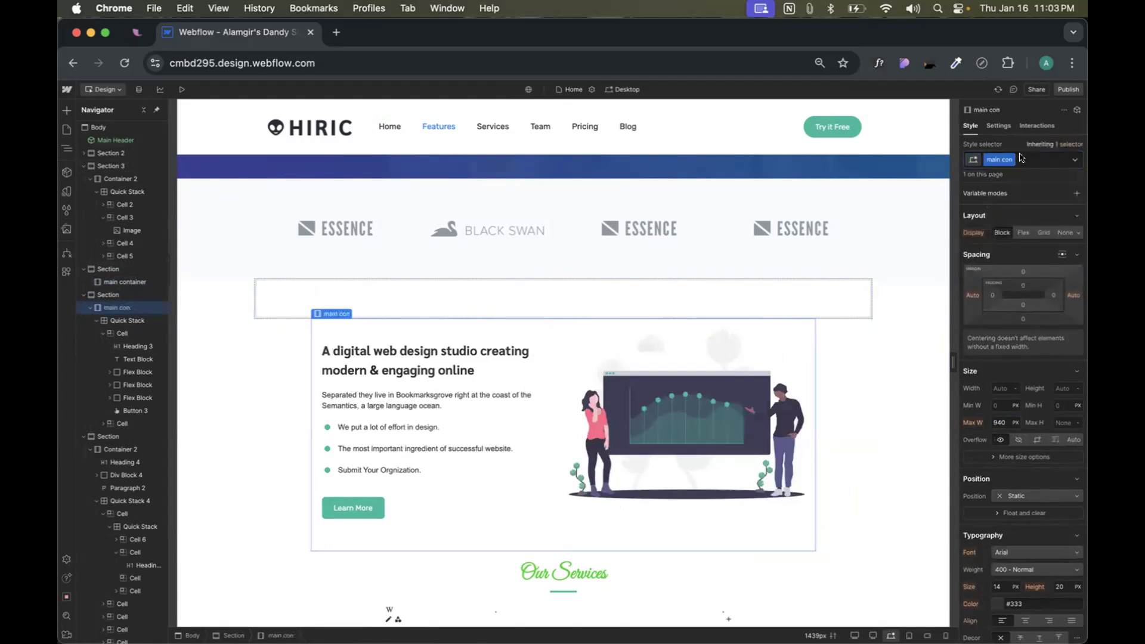
{"action": "left_click", "coordinate": [1021, 157]}
{"action": "key", "text": "BackSpace"}
{"action": "type", "text": "main"}
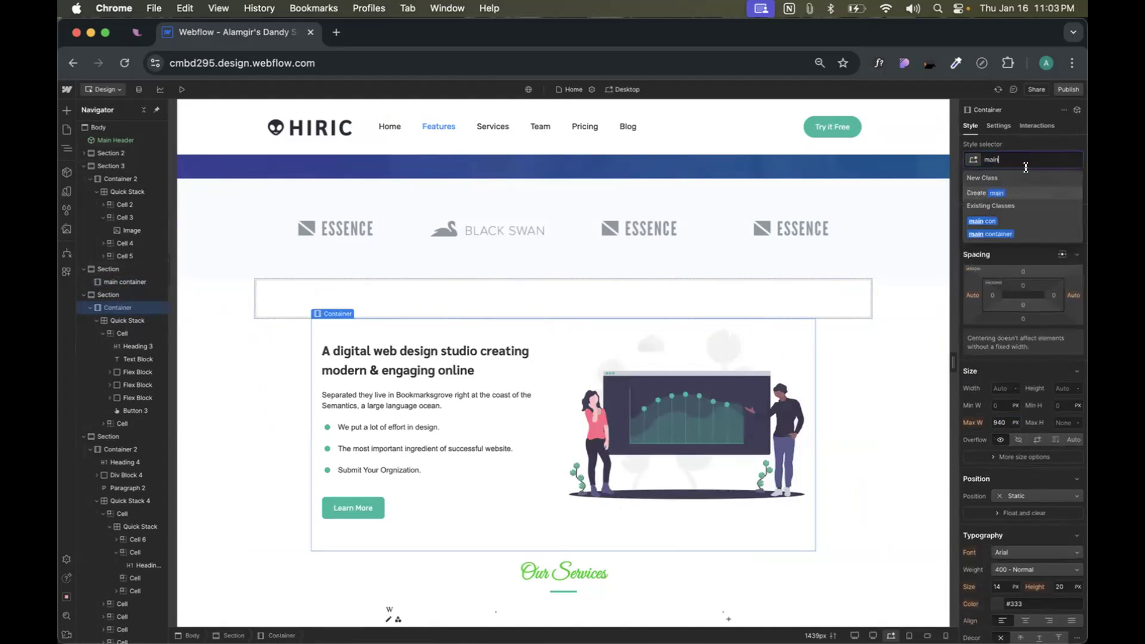
{"action": "left_click", "coordinate": [1035, 234]}
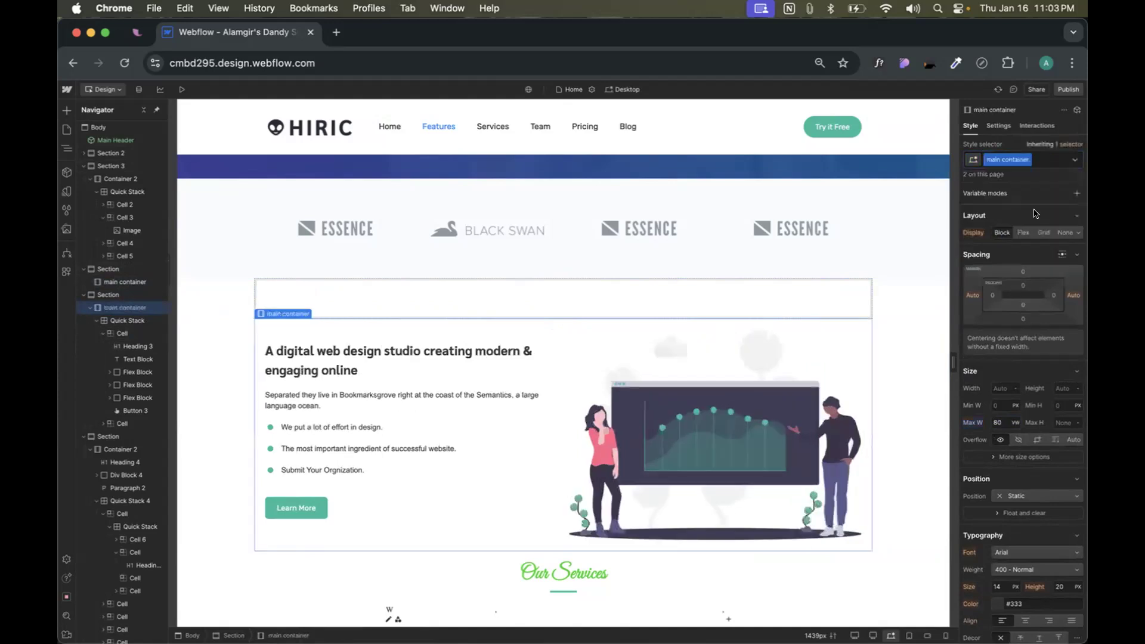
- Remove the class from the "A digital web design studio" container and assign the existing main container class again
{"action": "left_click", "coordinate": [1077, 161]}
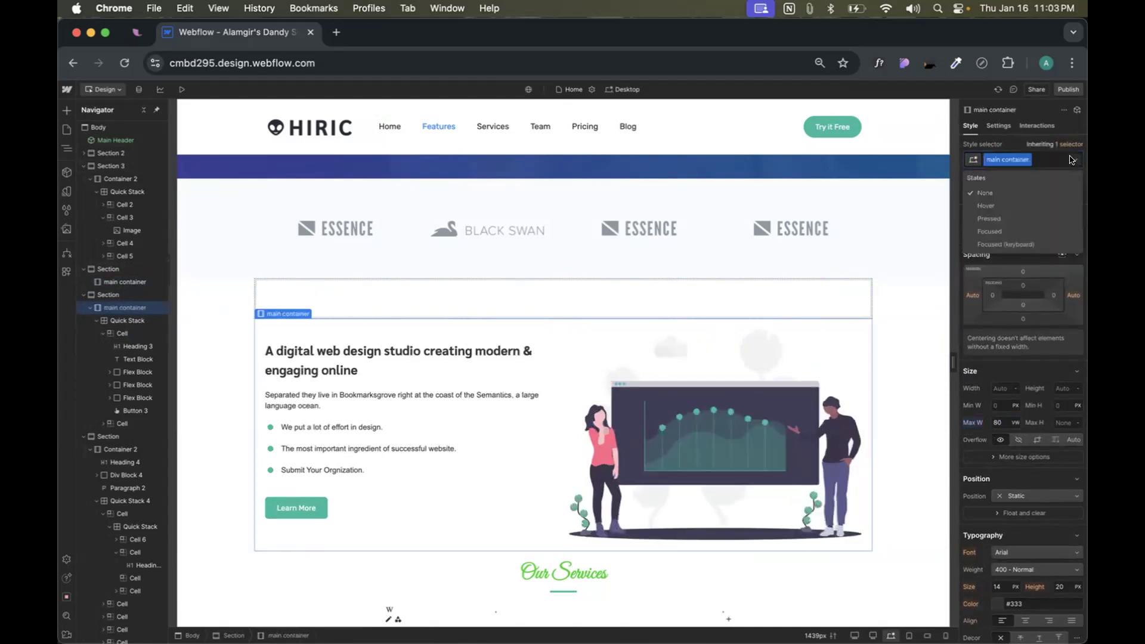
{"action": "left_click", "coordinate": [1077, 160]}
{"action": "left_click", "coordinate": [1045, 159]}
{"action": "type", "text": "m"}
{"action": "key", "text": "BackSpace"}
{"action": "key", "text": "BackSpace"}
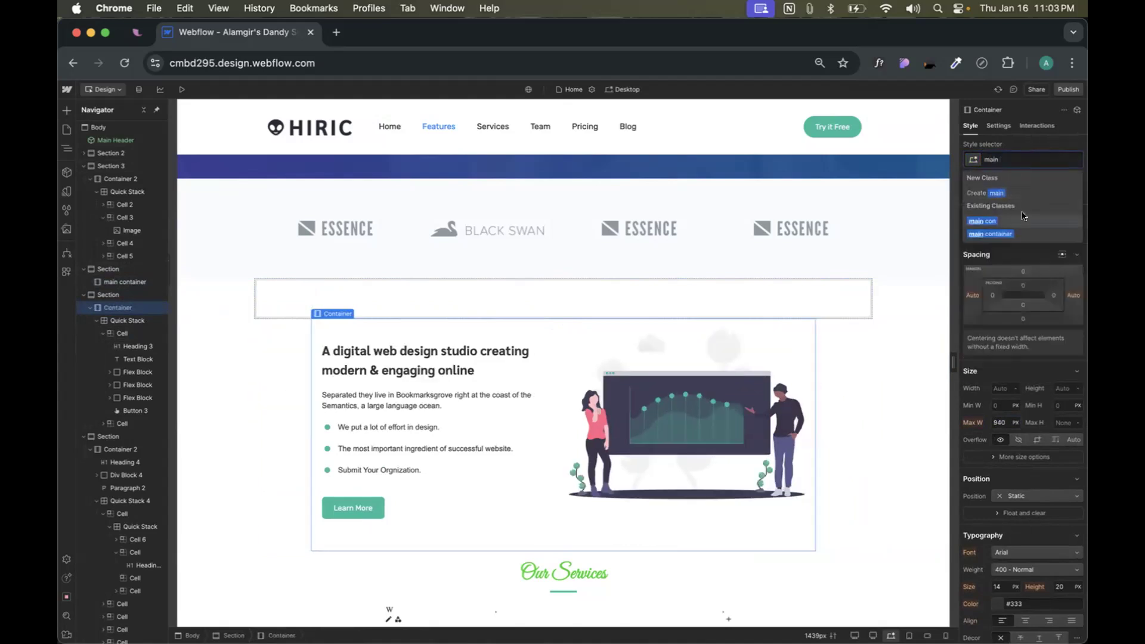
{"action": "key", "text": "super+z"}
{"action": "left_click", "coordinate": [1011, 160]}
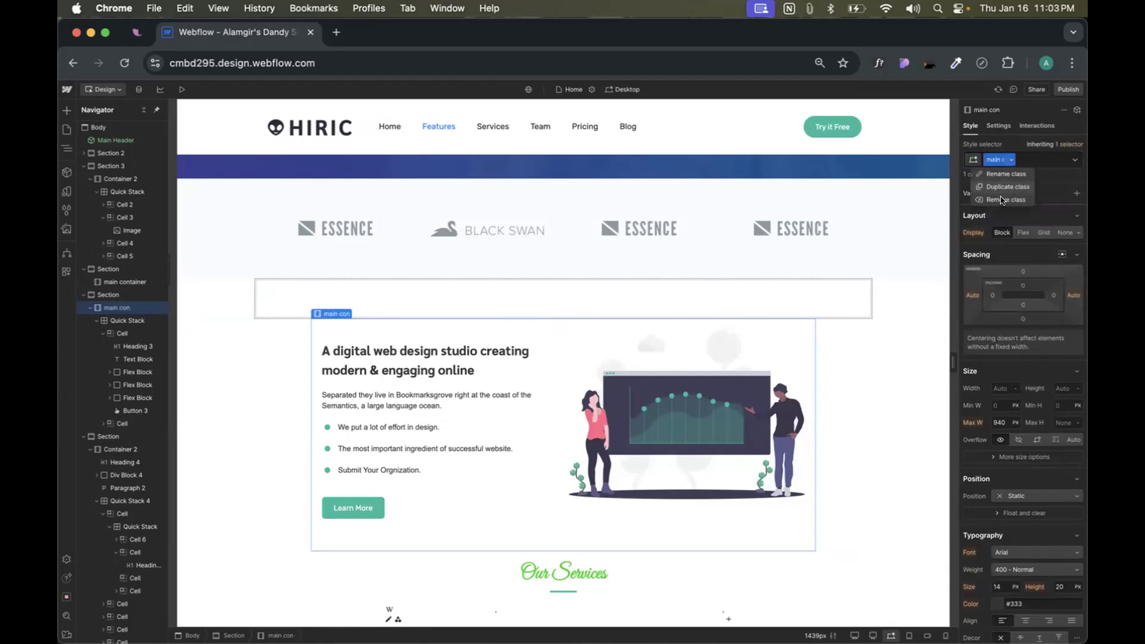
{"action": "left_click", "coordinate": [1003, 201]}
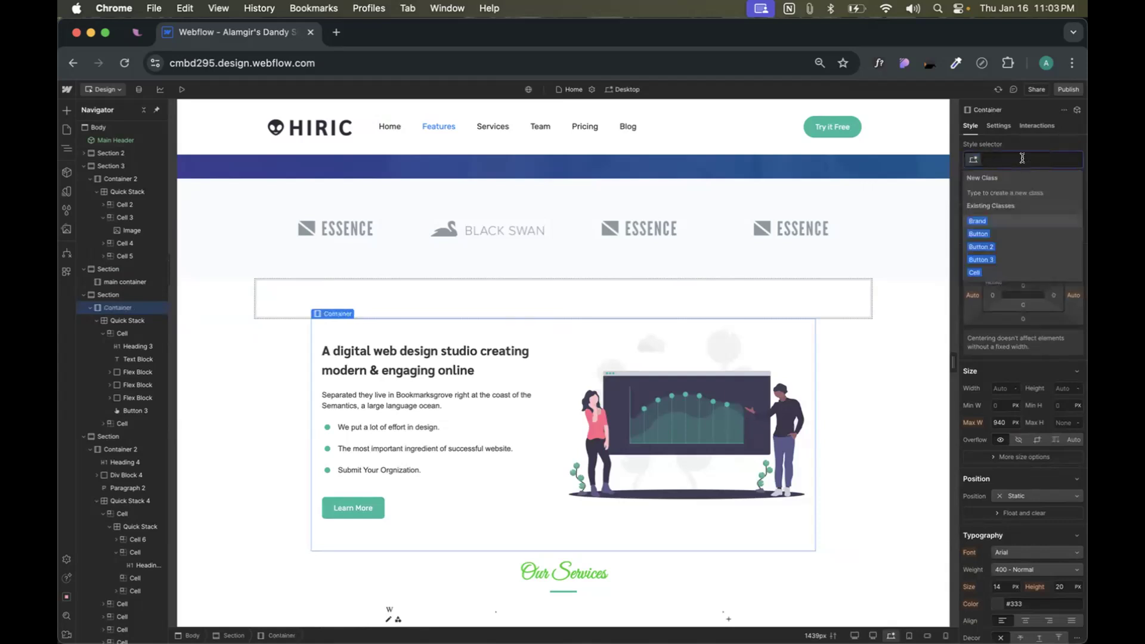
{"action": "type", "text": "main"}
{"action": "left_click", "coordinate": [1001, 233]}
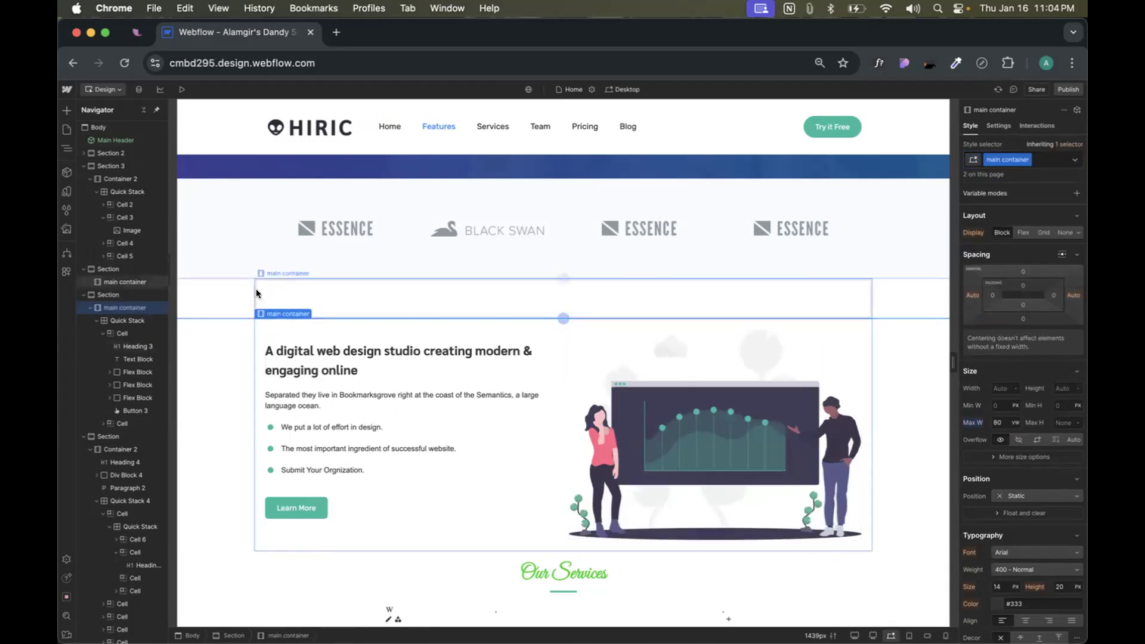
- Add a new section directly above the Our Services section and insert a container inside it
{"action": "scroll", "coordinate": [391, 389], "scroll_direction": "down", "scroll_amount": 4}
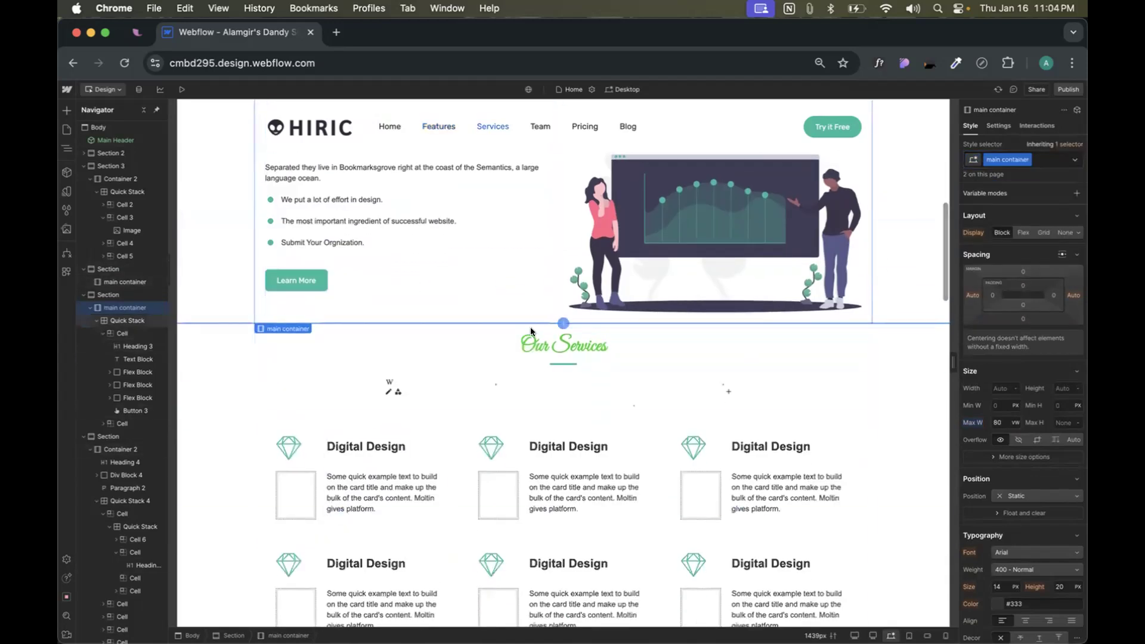
{"action": "left_click", "coordinate": [66, 110]}
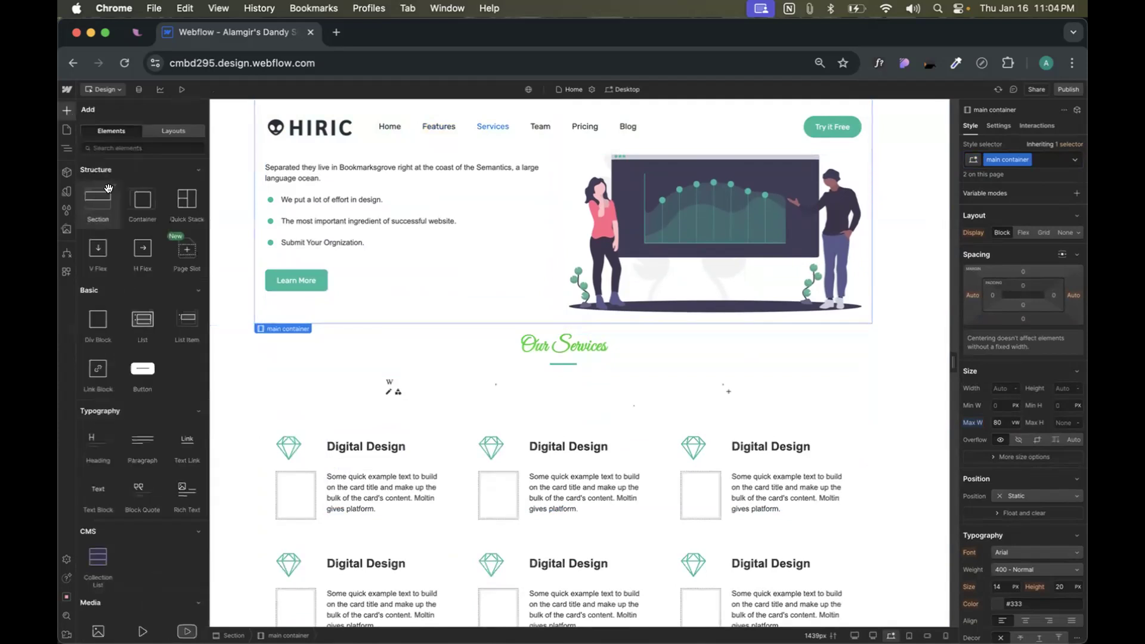
{"action": "left_click_drag", "start_coordinate": [95, 203], "coordinate": [701, 399]}
{"action": "left_click_drag", "start_coordinate": [549, 320], "coordinate": [250, 322]}
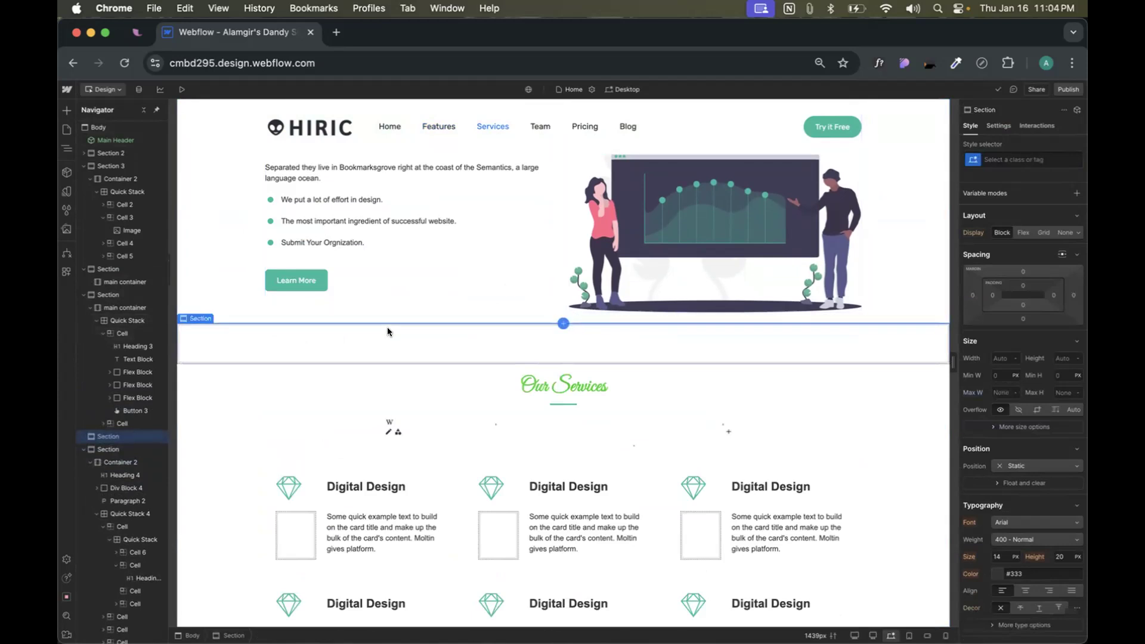
{"action": "key", "text": "super+e"}
{"action": "type", "text": "cont"}
{"action": "key", "text": "Return"}
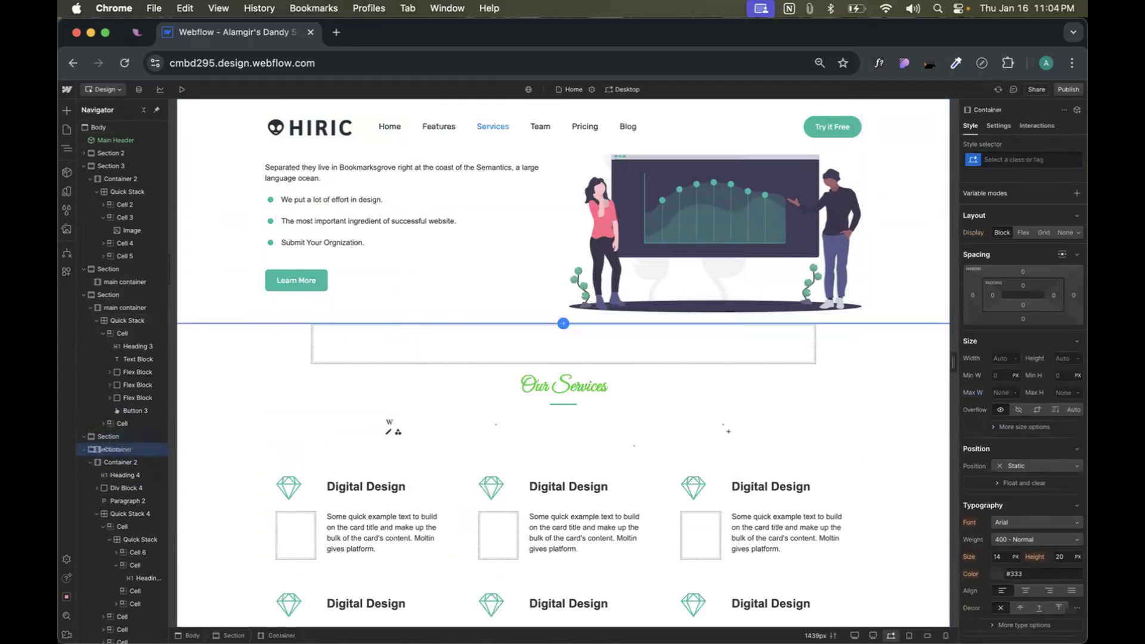
- Assign the existing main container class to the new container above Our Services
{"action": "key", "text": "super+Return"}
{"action": "type", "text": "ma"}
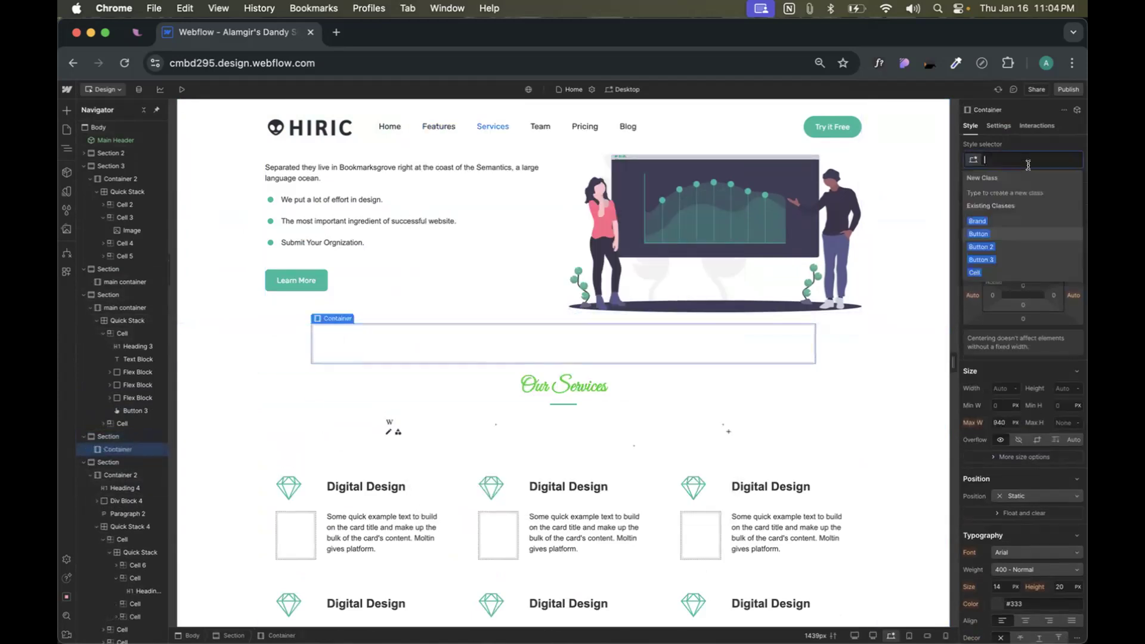
{"action": "type", "text": "in"}
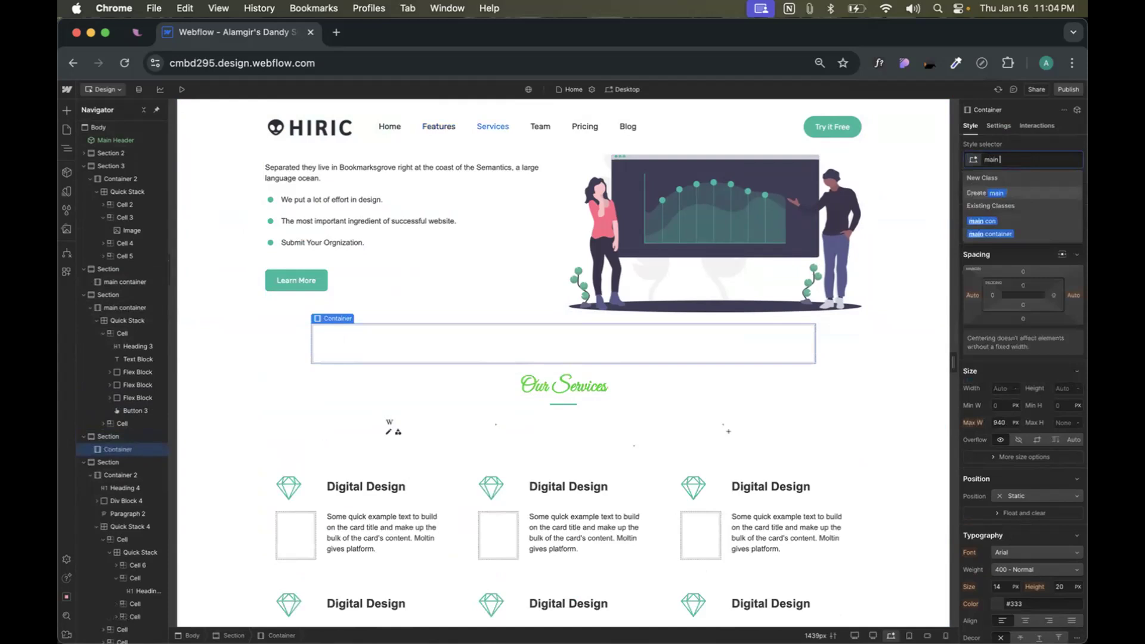
{"action": "left_click", "coordinate": [1005, 232]}
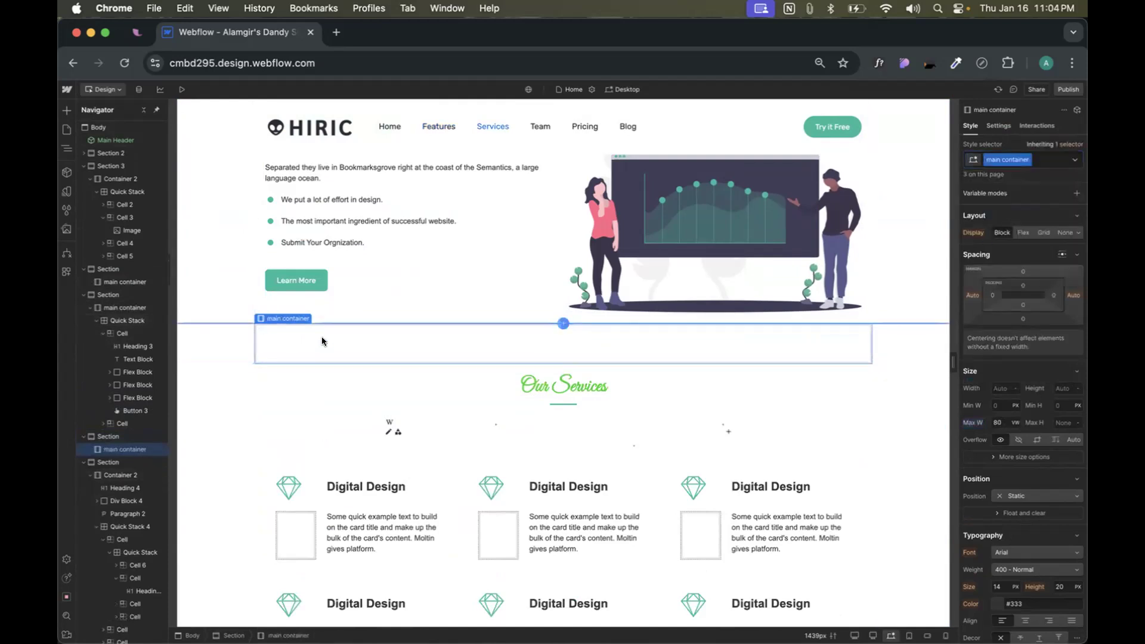
- Try wider maximum widths on the main container class, up to 93 VW, and bring it back to 80 VW
{"action": "scroll", "coordinate": [370, 341], "scroll_direction": "up", "scroll_amount": 5}
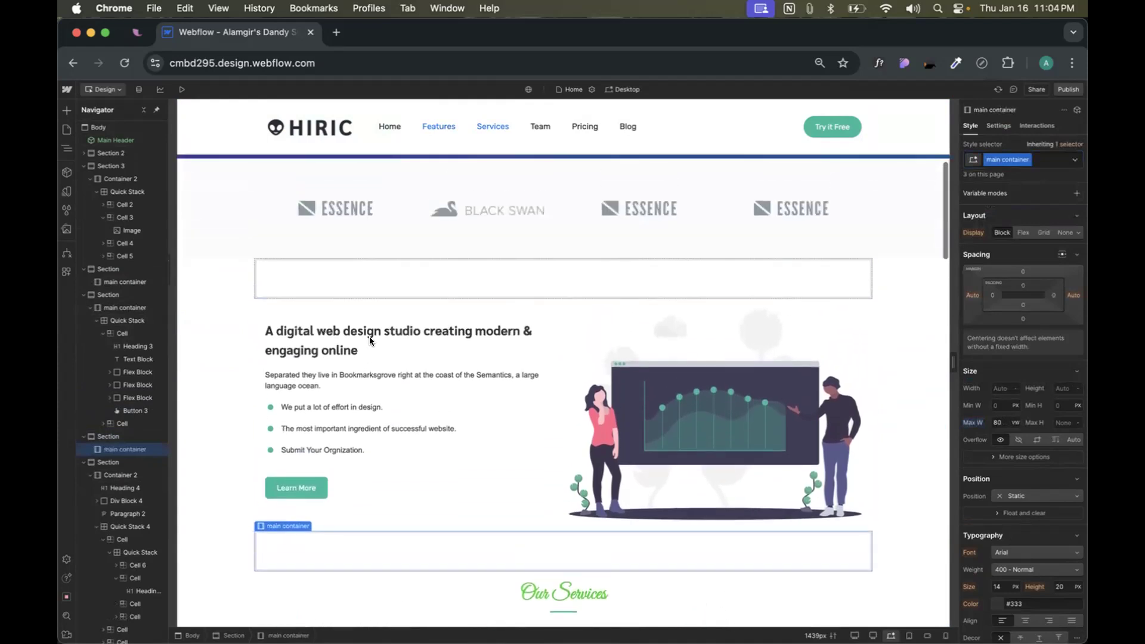
{"action": "scroll", "coordinate": [357, 322], "scroll_direction": "down", "scroll_amount": 1}
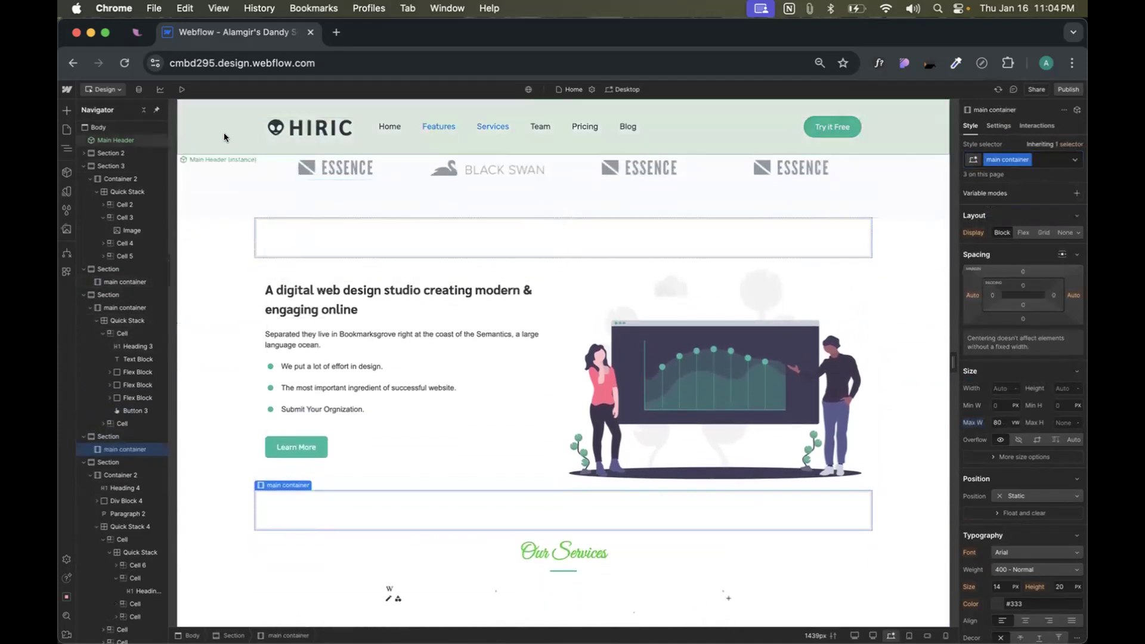
{"action": "left_click", "coordinate": [311, 244]}
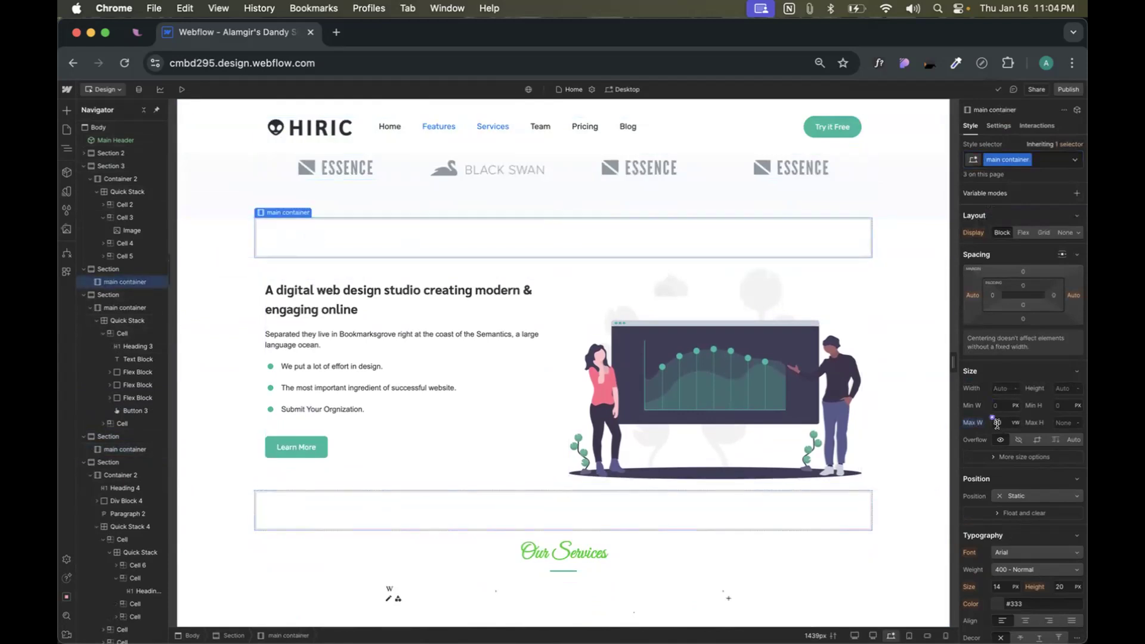
{"action": "key", "text": "Up"}
{"action": "key", "text": "Up"}
{"action": "key", "text": "Up"}
{"action": "key", "text": "Up"}
{"action": "key", "text": "Up"}
{"action": "key", "text": "Up"}
{"action": "key", "text": "Up"}
{"action": "key", "text": "Up"}
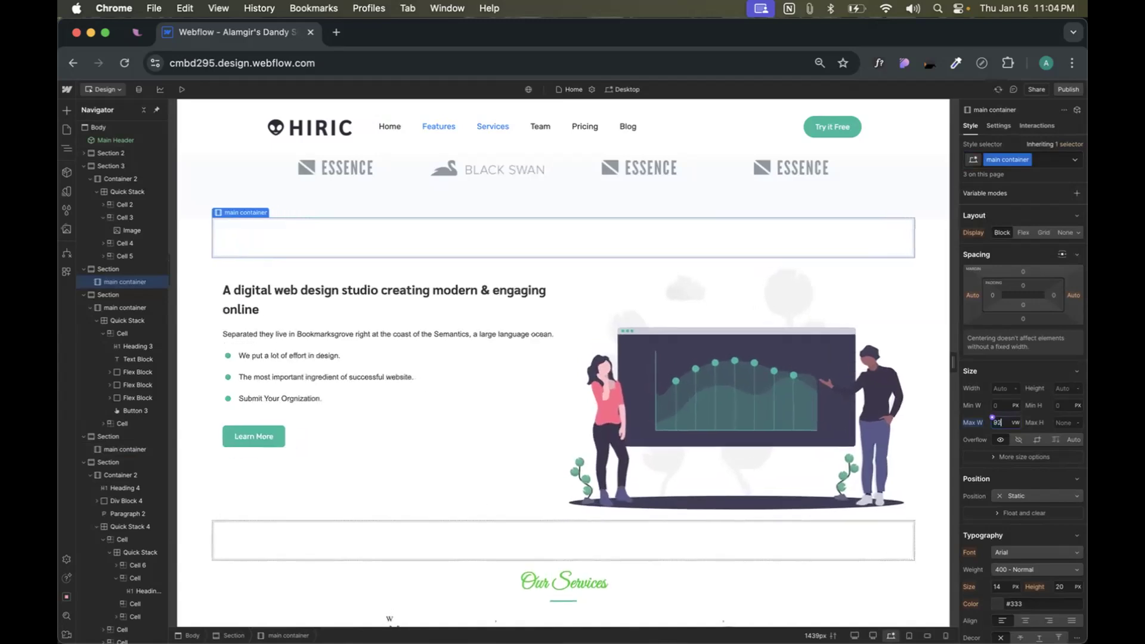
{"action": "key", "text": "Down"}
{"action": "key", "text": "Down"}
{"action": "key", "text": "Down"}
{"action": "key", "text": "Down"}
{"action": "key", "text": "Down"}
{"action": "key", "text": "Down"}
{"action": "key", "text": "Down"}
{"action": "key", "text": "Down"}
{"action": "key", "text": "Down"}
{"action": "key", "text": "Down"}
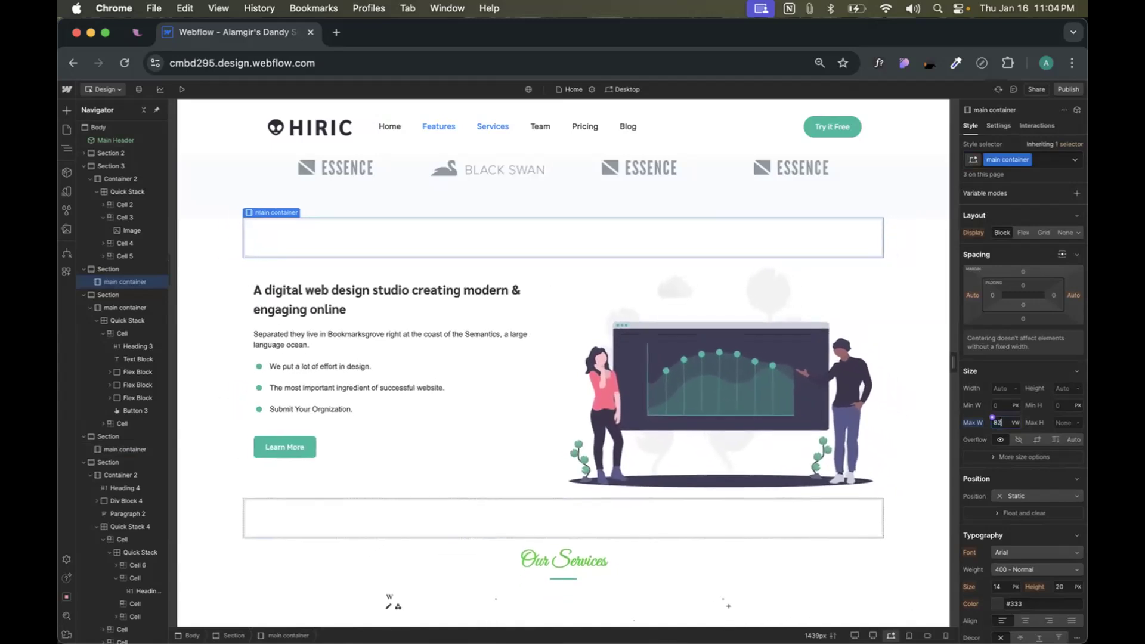
{"action": "key", "text": "Up"}
{"action": "key", "text": "Up"}
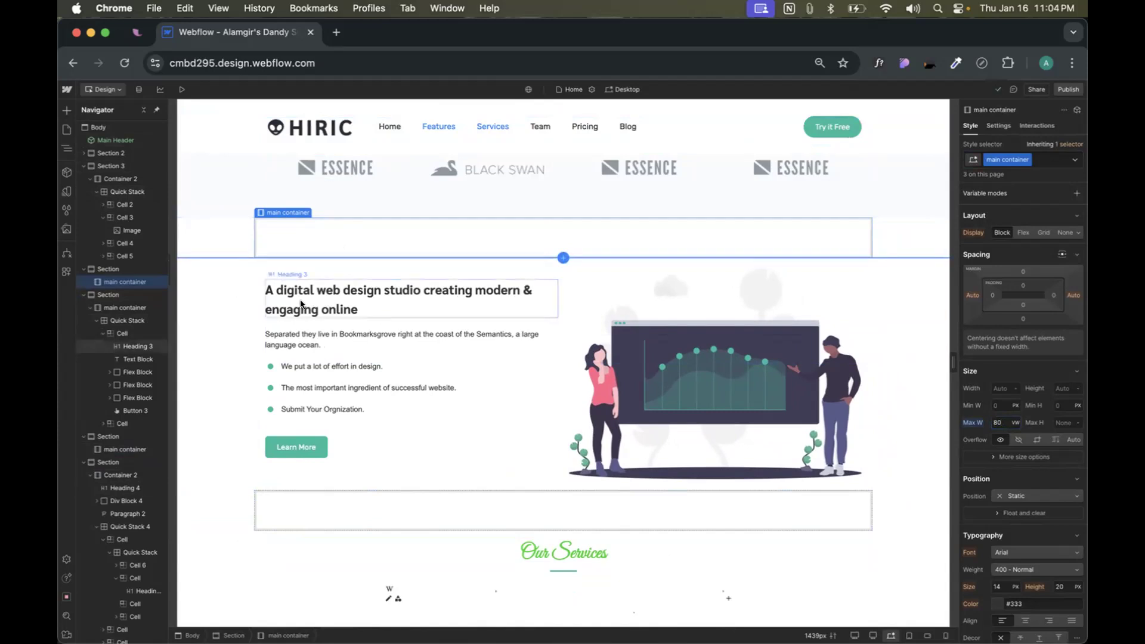
- Inspect the heading, paragraph and three list texts in the "A digital web design studio" section one by one
{"action": "left_click", "coordinate": [324, 293]}
{"action": "left_click", "coordinate": [317, 339]}
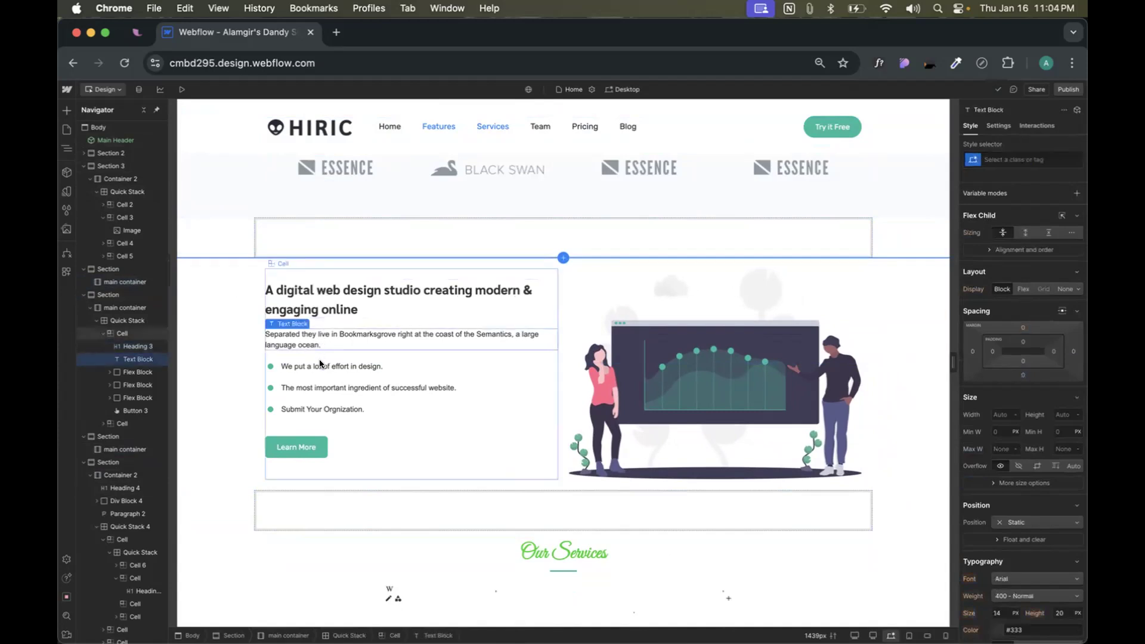
{"action": "left_click", "coordinate": [319, 363]}
{"action": "left_click", "coordinate": [319, 387]}
{"action": "left_click", "coordinate": [320, 408]}
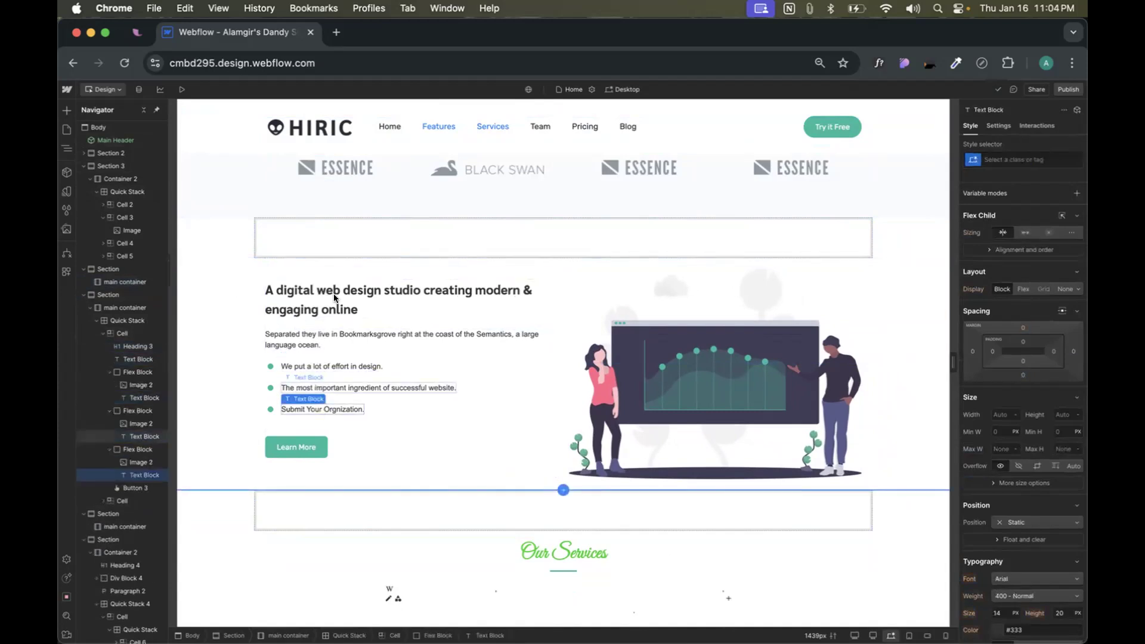
- Replace the class on the "A digital web design studio" heading with a new class named Home Digital Title
{"action": "left_click", "coordinate": [329, 291]}
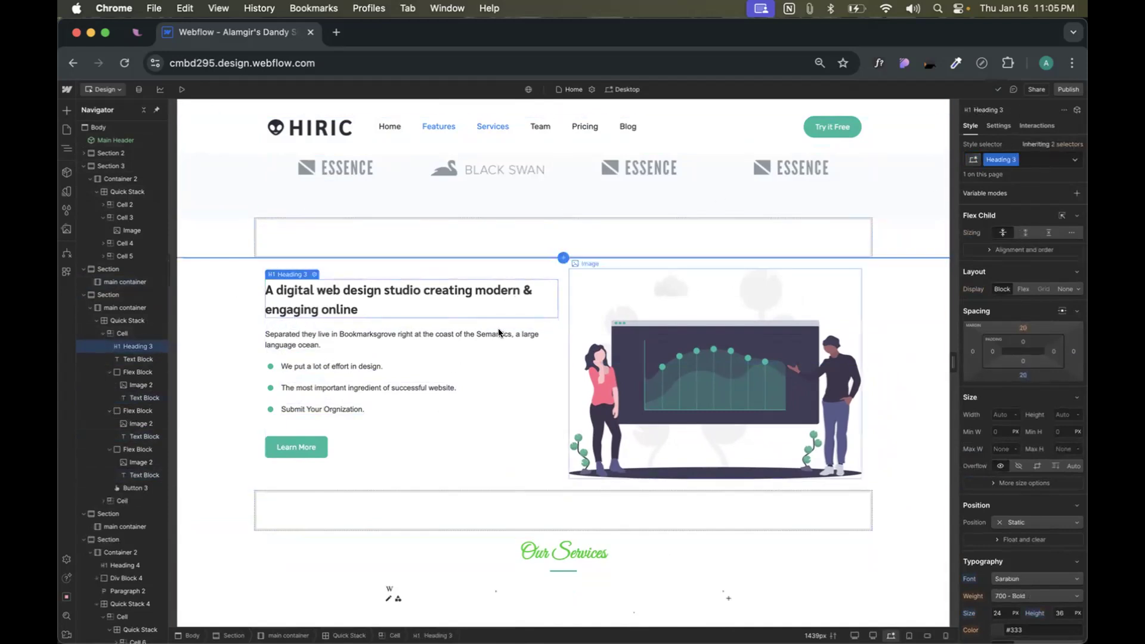
{"action": "left_click", "coordinate": [1038, 162]}
{"action": "key", "text": "BackSpace"}
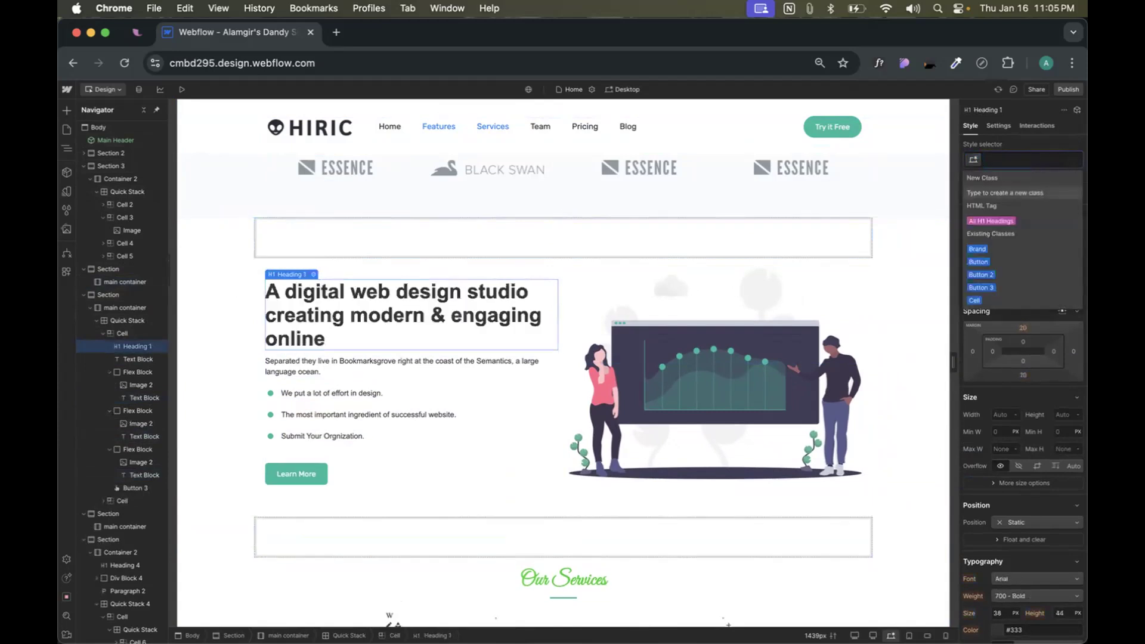
{"action": "type", "text": "S"}
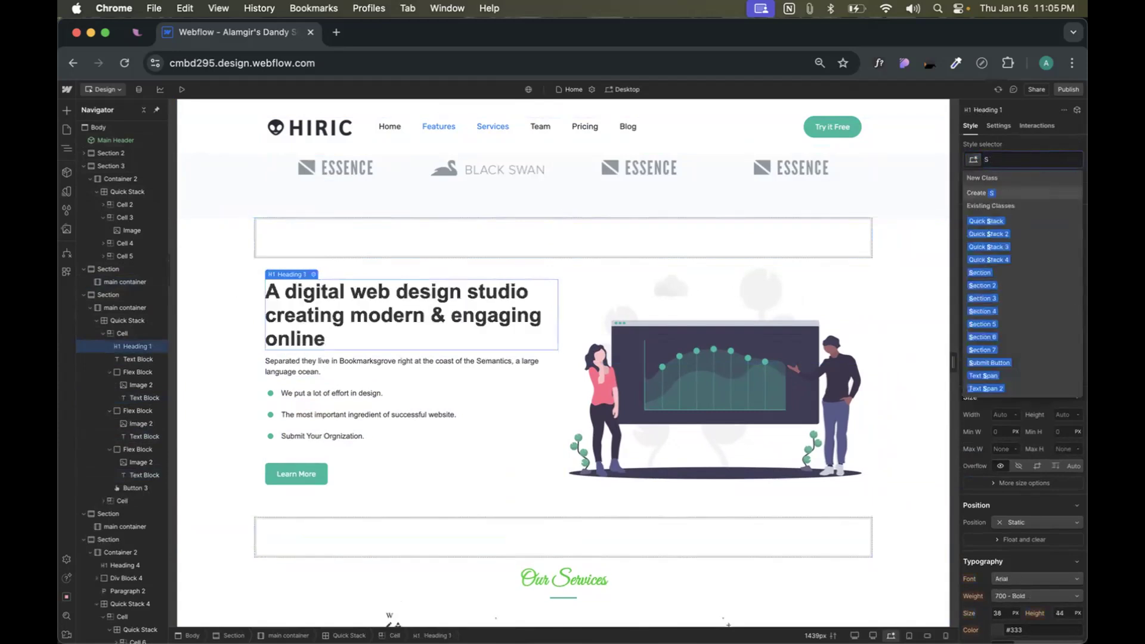
{"action": "key", "text": "BackSpace"}
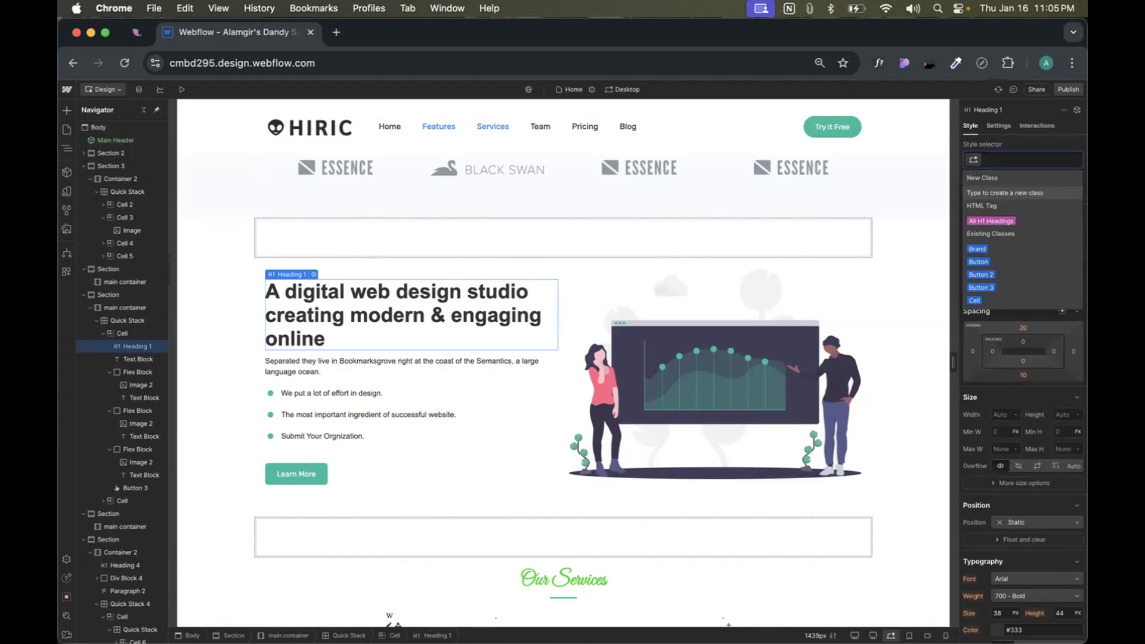
{"action": "type", "text": "Home"}
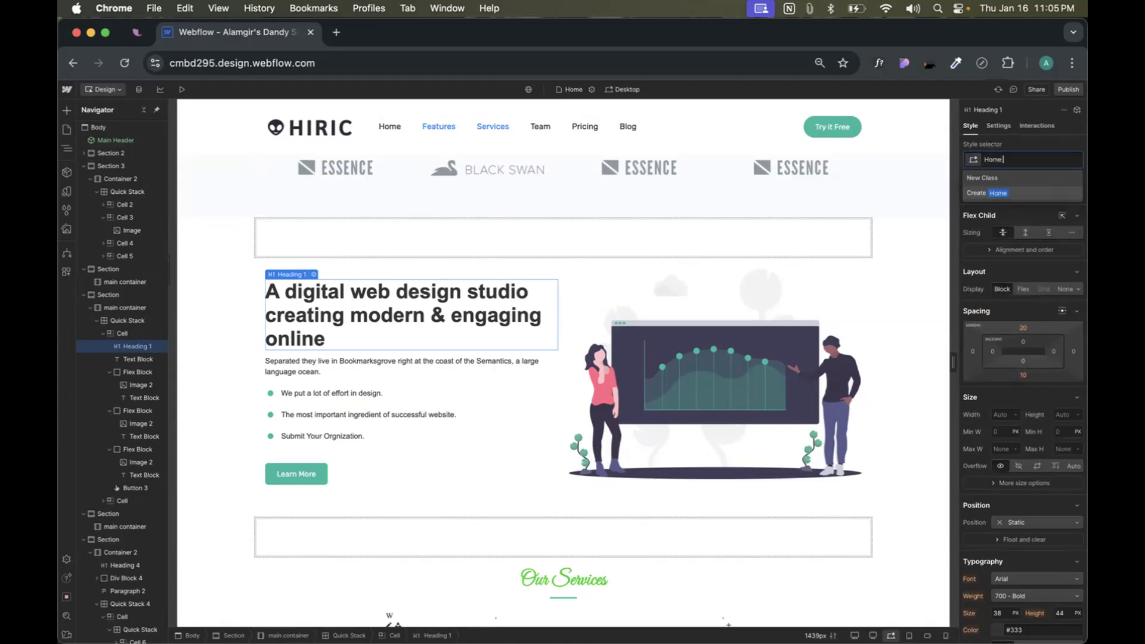
{"action": "type", "text": " Digital Title"}
{"action": "key", "text": "Return"}
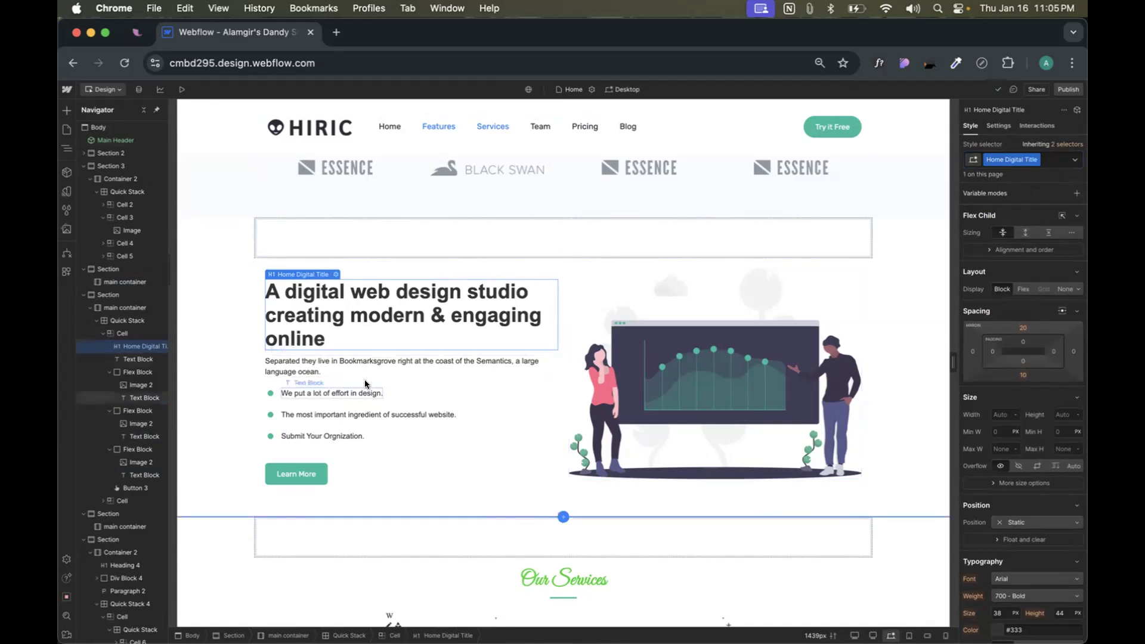
- Add an H1 heading below the illustration in the second cell of the "A digital web design studio" section
{"action": "scroll", "coordinate": [338, 316], "scroll_direction": "down", "scroll_amount": 1}
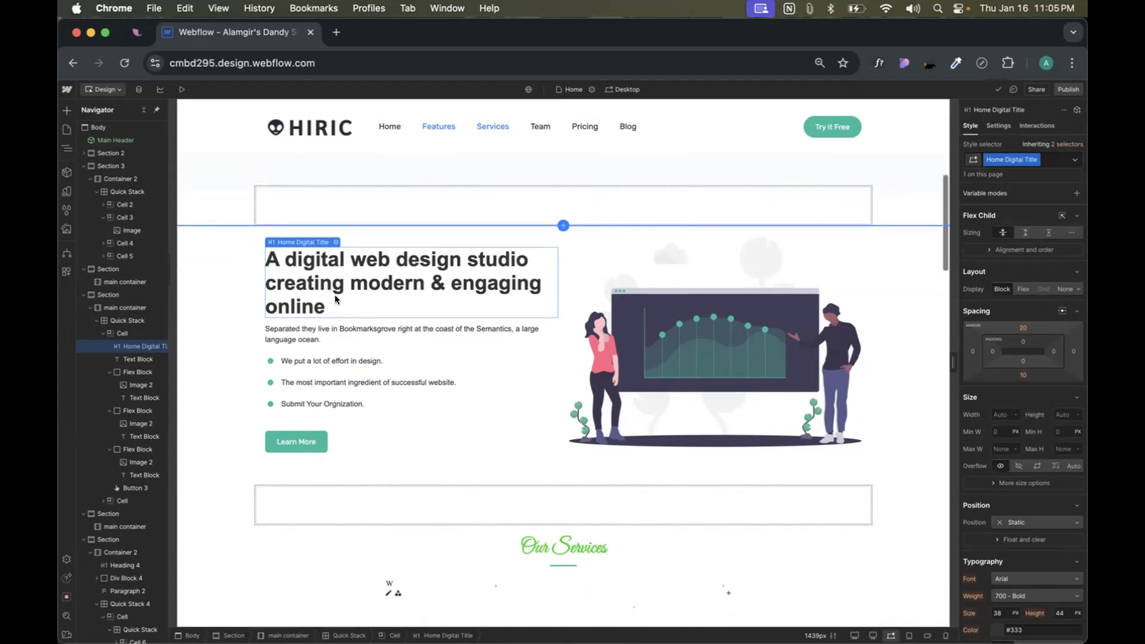
{"action": "scroll", "coordinate": [338, 277], "scroll_direction": "down", "scroll_amount": 10}
{"action": "scroll", "coordinate": [607, 268], "scroll_direction": "up", "scroll_amount": 2}
{"action": "scroll", "coordinate": [603, 276], "scroll_direction": "up", "scroll_amount": 10}
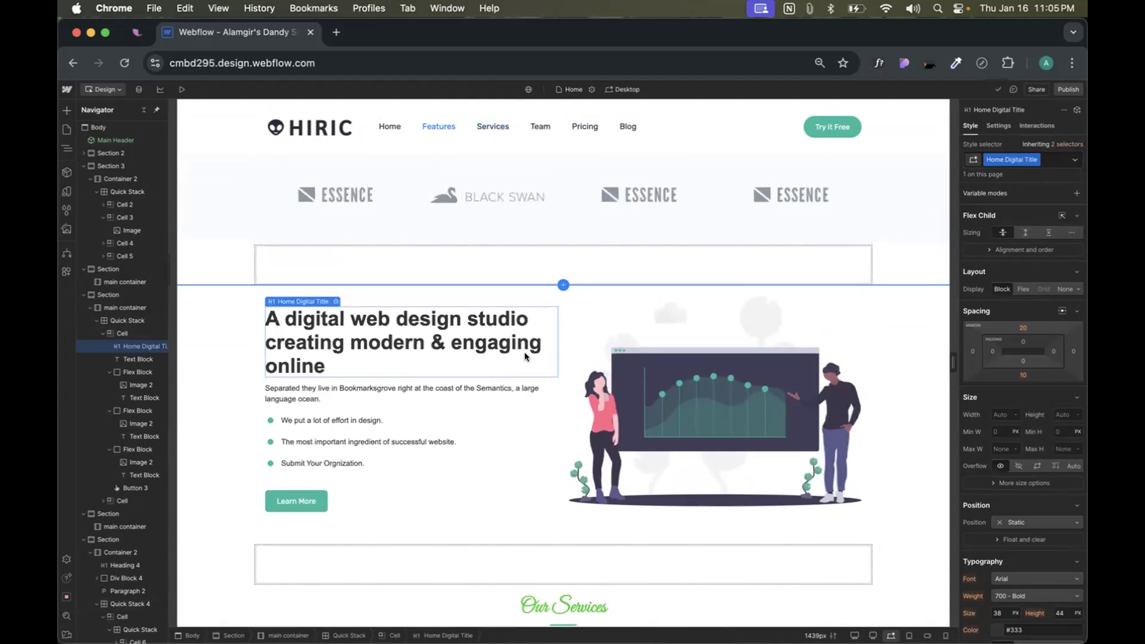
{"action": "left_click", "coordinate": [679, 515]}
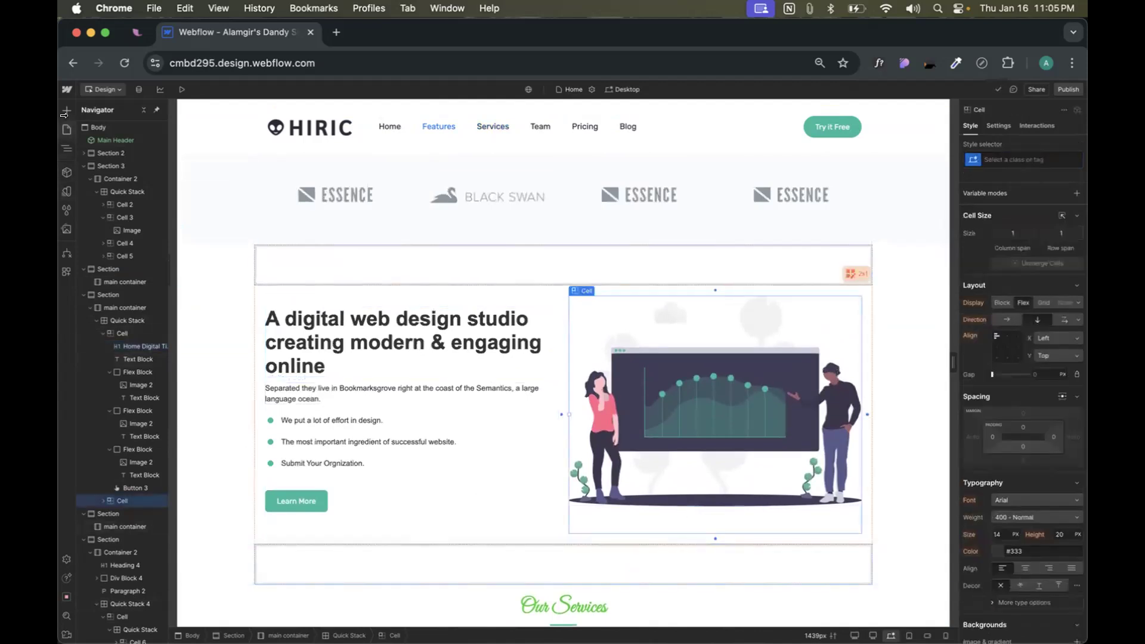
{"action": "left_click", "coordinate": [67, 111]}
{"action": "left_click_drag", "start_coordinate": [95, 450], "coordinate": [661, 524]}
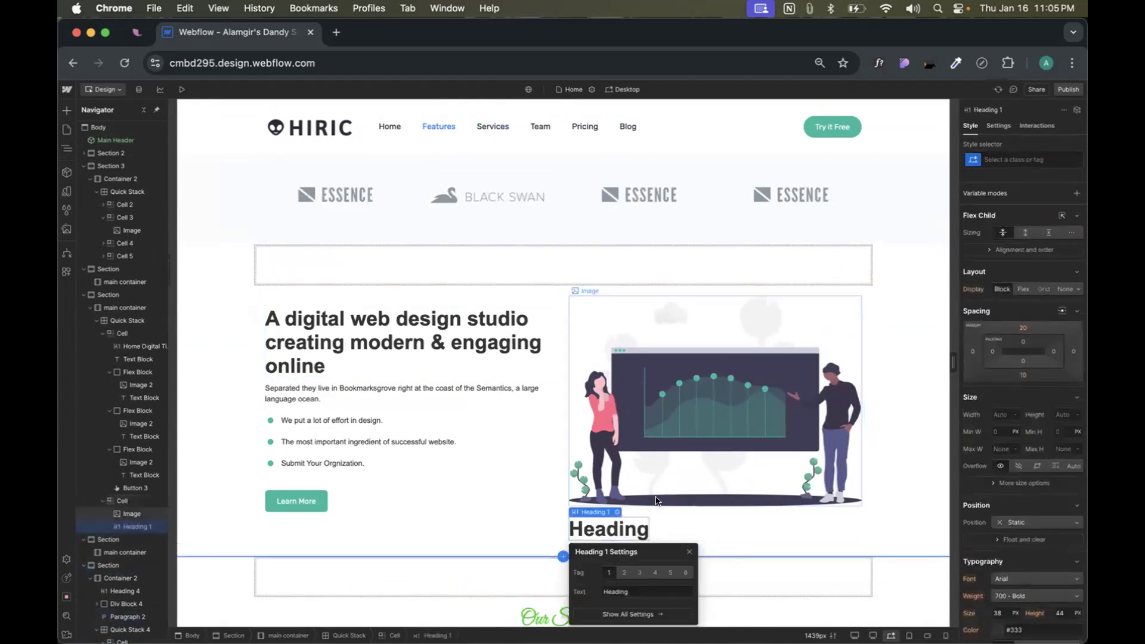
- Fill the new heading under the illustration with the word "Heading" repeated eleven times
{"action": "scroll", "coordinate": [656, 504], "scroll_direction": "down", "scroll_amount": 2}
{"action": "scroll", "coordinate": [657, 504], "scroll_direction": "down", "scroll_amount": 3}
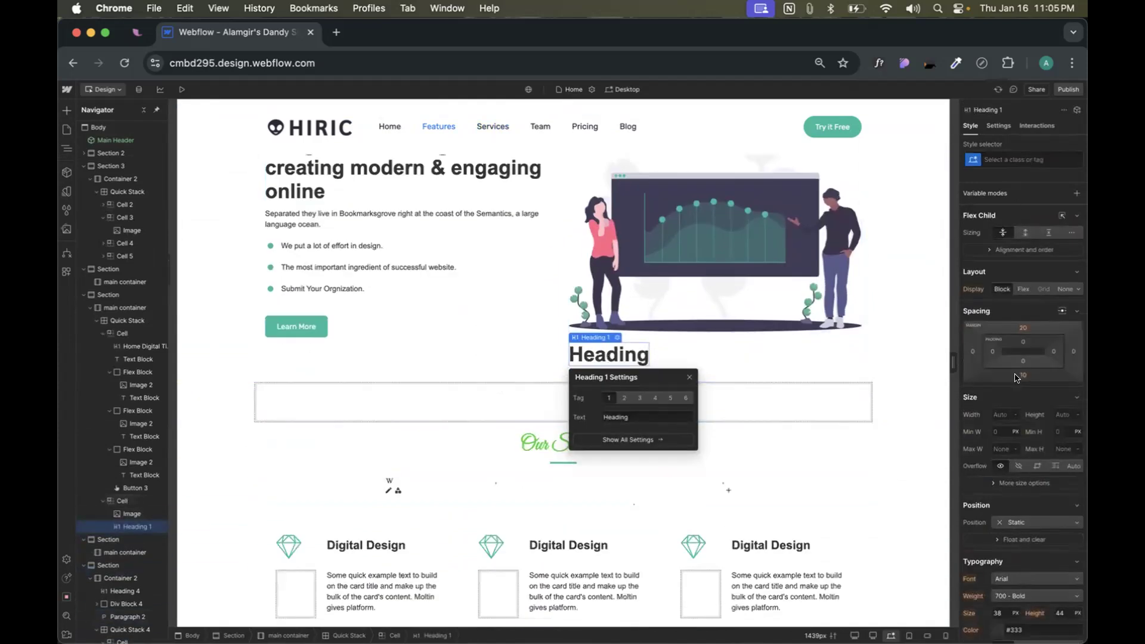
{"action": "left_click", "coordinate": [624, 354]}
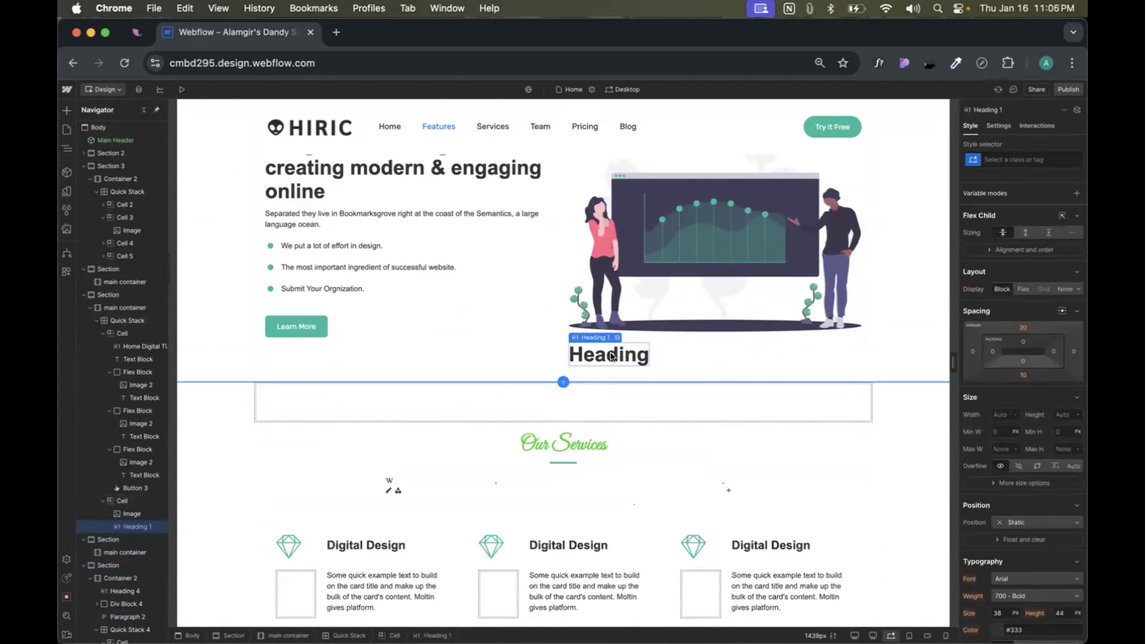
{"action": "double_click", "coordinate": [640, 357]}
{"action": "key", "text": "super+a"}
{"action": "key", "text": "super+c"}
{"action": "key", "text": "super+v"}
{"action": "key", "text": "super+v"}
{"action": "key", "text": "super+v"}
{"action": "key", "text": "super+v"}
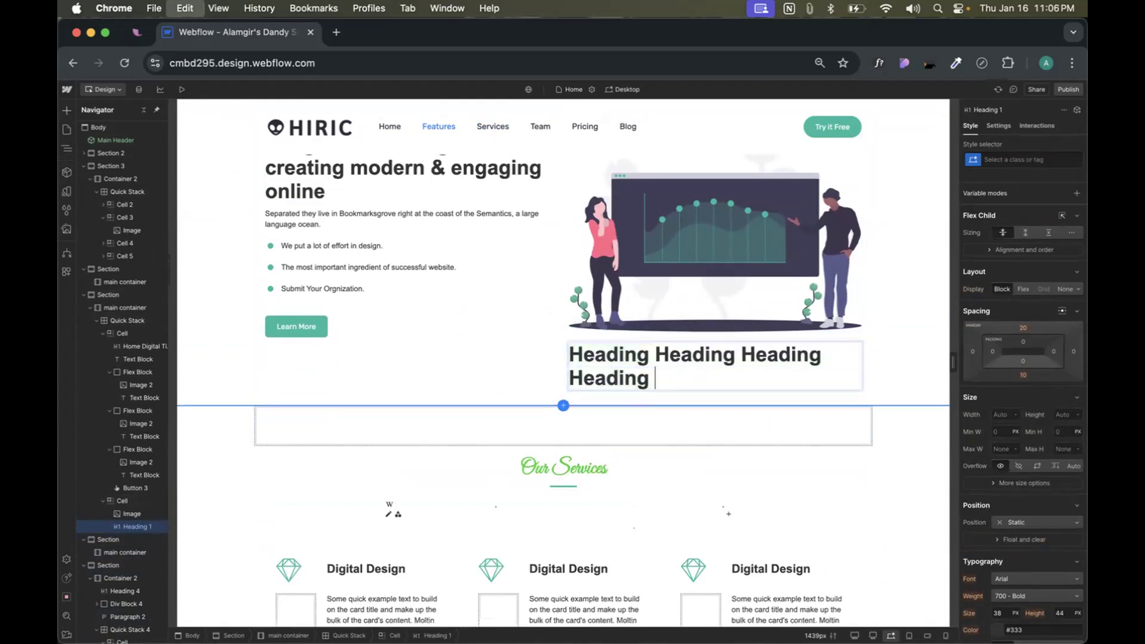
{"action": "key", "text": "super+v"}
{"action": "key", "text": "super+v"}
{"action": "key", "text": "super+v"}
{"action": "key", "text": "super+v"}
{"action": "key", "text": "super+v"}
{"action": "key", "text": "super+v"}
{"action": "key", "text": "super+v"}
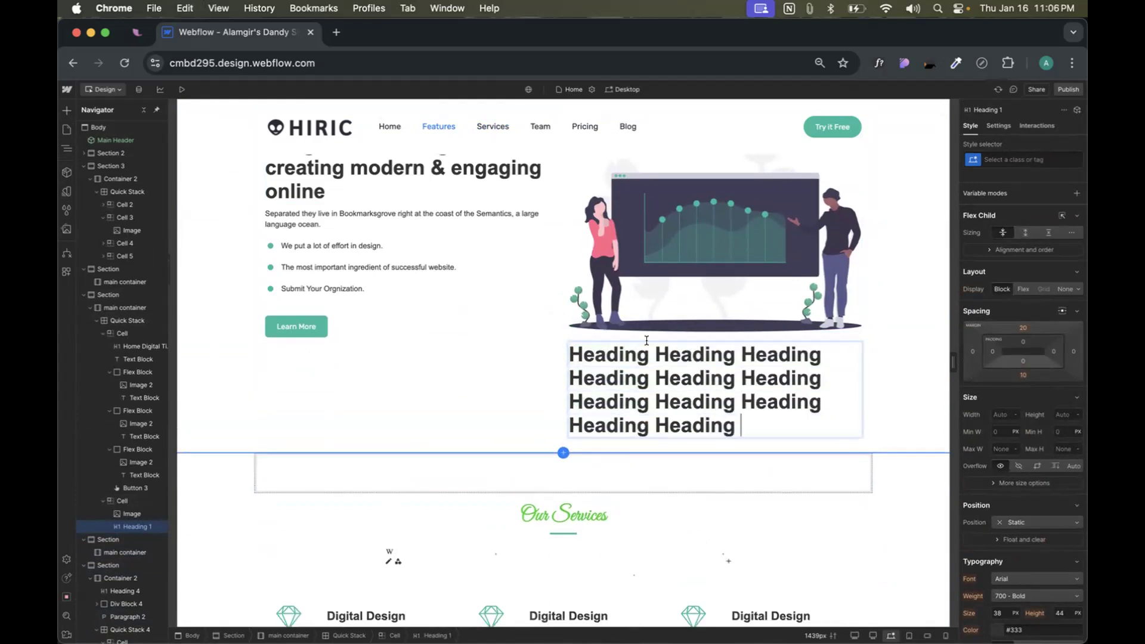
{"action": "scroll", "coordinate": [647, 340], "scroll_direction": "up", "scroll_amount": 3}
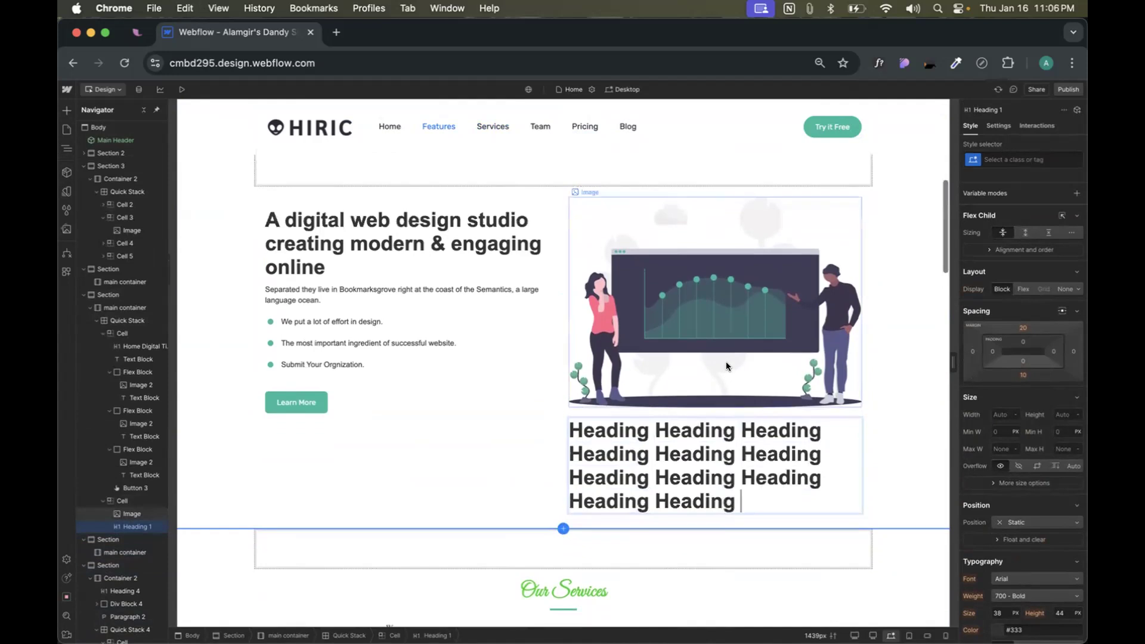
{"action": "key", "text": "Escape"}
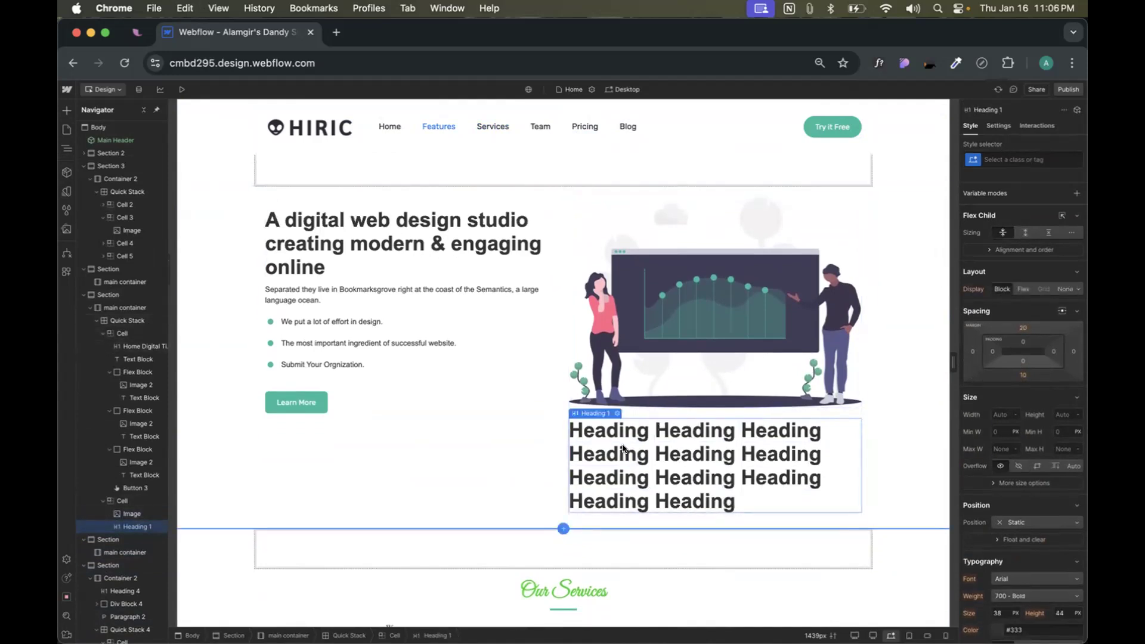
- Compare the class and style settings of the "A digital web design studio" heading with those of the repeated-text heading
{"action": "scroll", "coordinate": [622, 449], "scroll_direction": "down", "scroll_amount": 5}
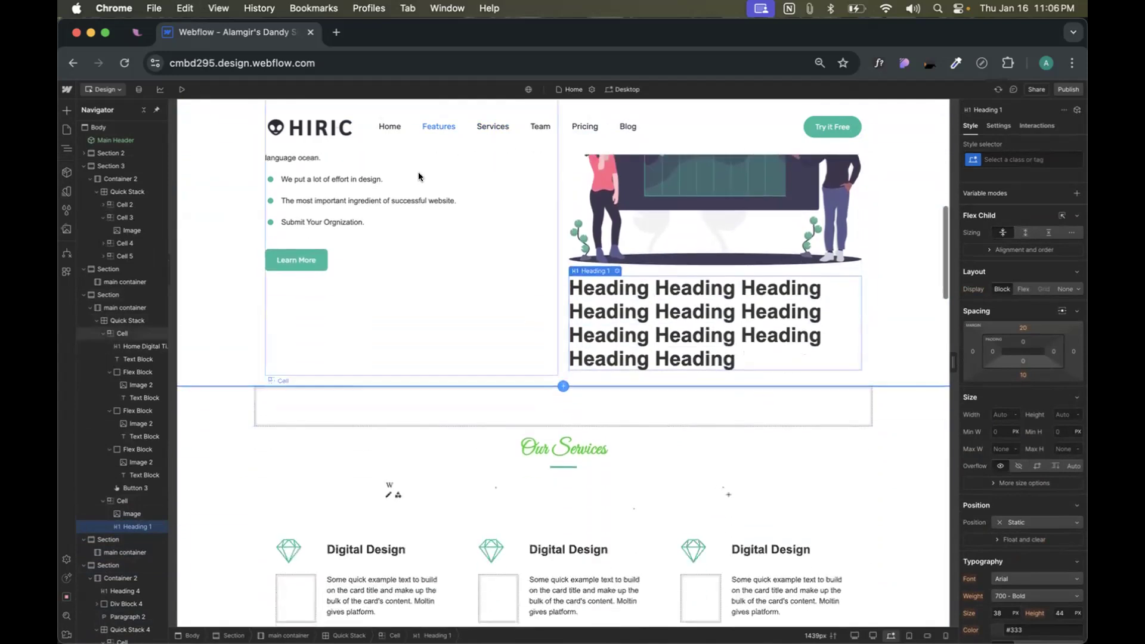
{"action": "scroll", "coordinate": [417, 172], "scroll_direction": "up", "scroll_amount": 8}
{"action": "left_click", "coordinate": [393, 286]}
{"action": "scroll", "coordinate": [1021, 289], "scroll_direction": "down", "scroll_amount": 3}
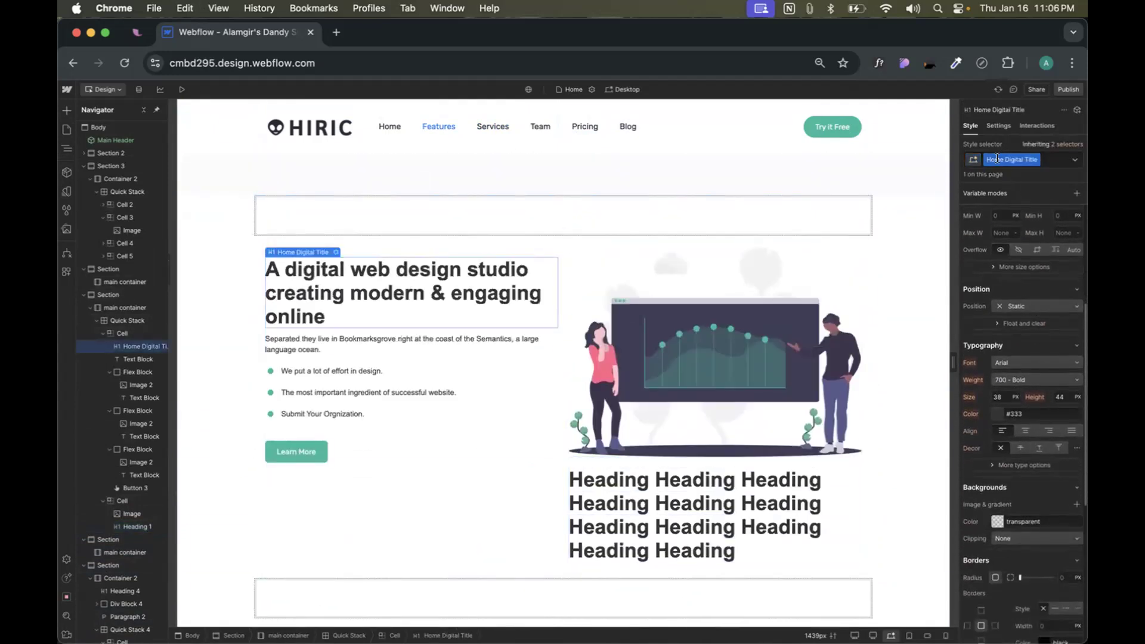
{"action": "scroll", "coordinate": [1001, 380], "scroll_direction": "down", "scroll_amount": 5}
{"action": "scroll", "coordinate": [1013, 412], "scroll_direction": "up", "scroll_amount": 8}
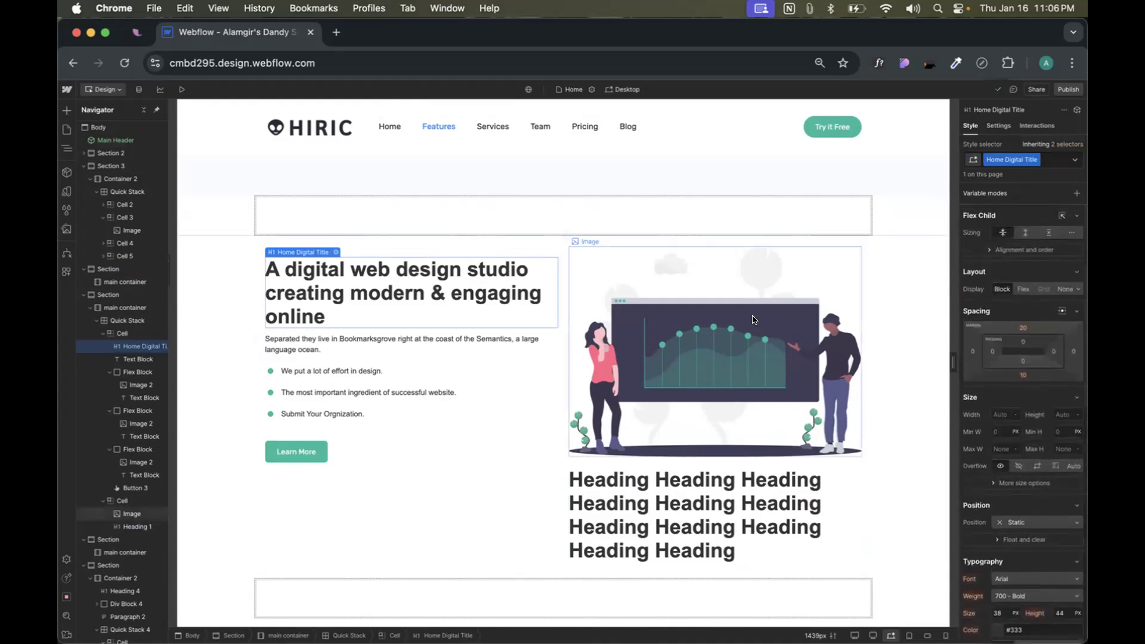
{"action": "scroll", "coordinate": [715, 372], "scroll_direction": "down", "scroll_amount": 3}
{"action": "left_click", "coordinate": [693, 395]}
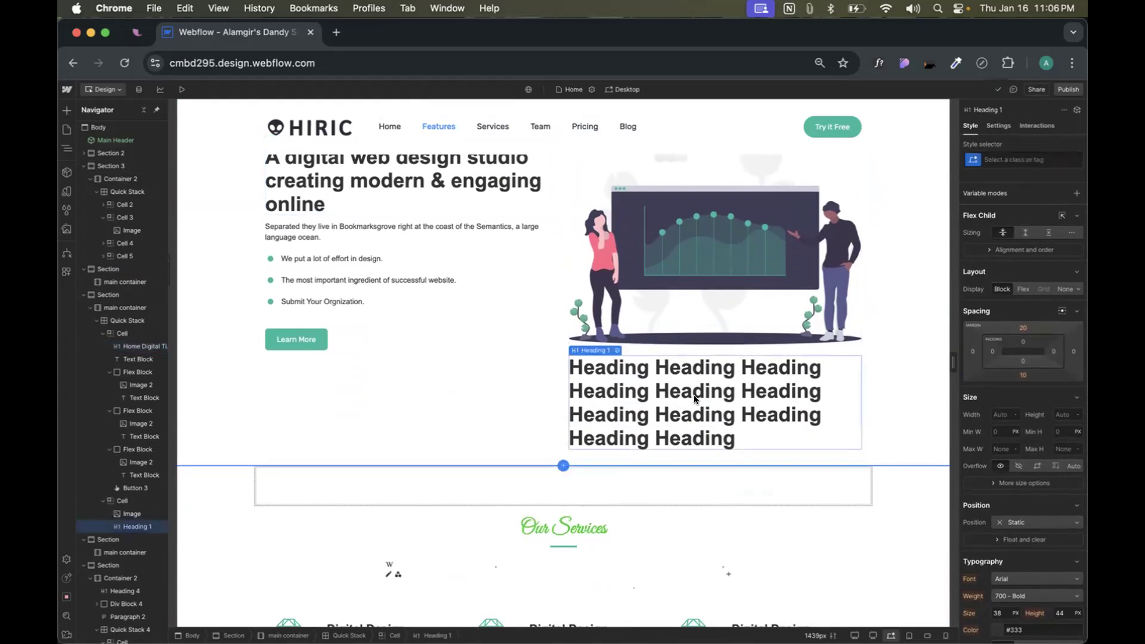
{"action": "scroll", "coordinate": [387, 289], "scroll_direction": "up", "scroll_amount": 3}
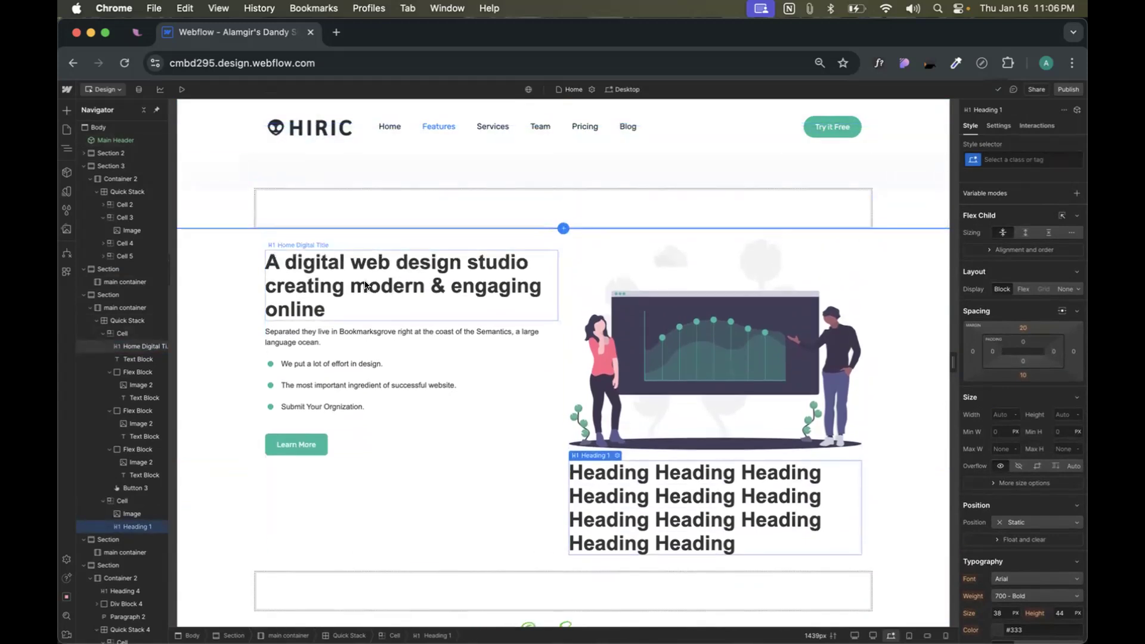
{"action": "left_click", "coordinate": [366, 286]}
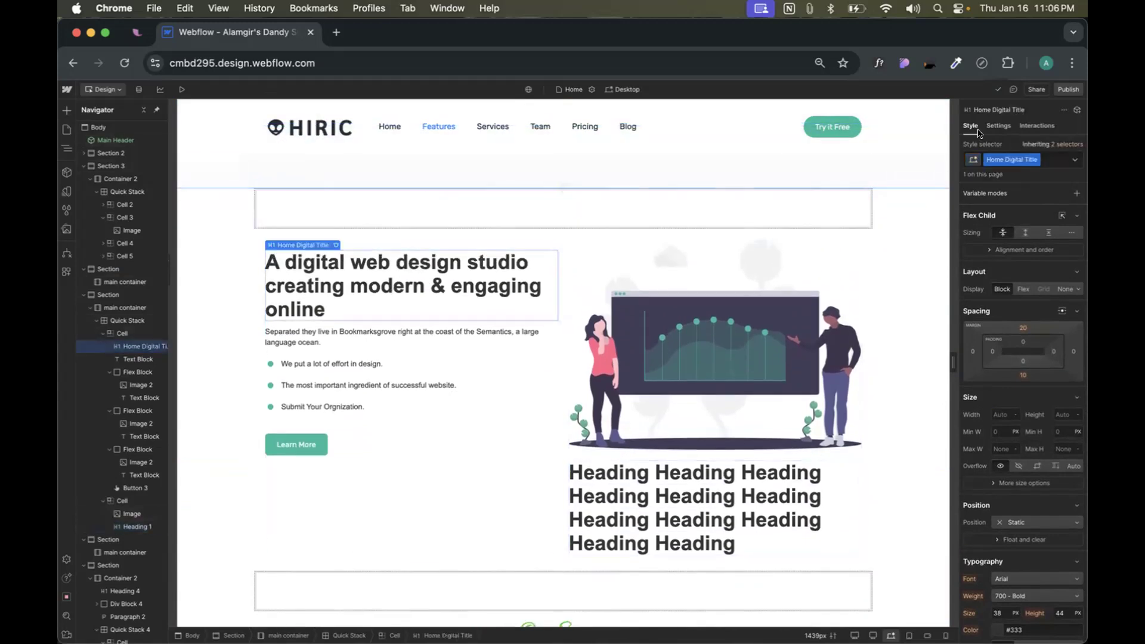
- Assign the existing Home Digital Title class to the repeated-text heading below the illustration
{"action": "left_click", "coordinate": [681, 497]}
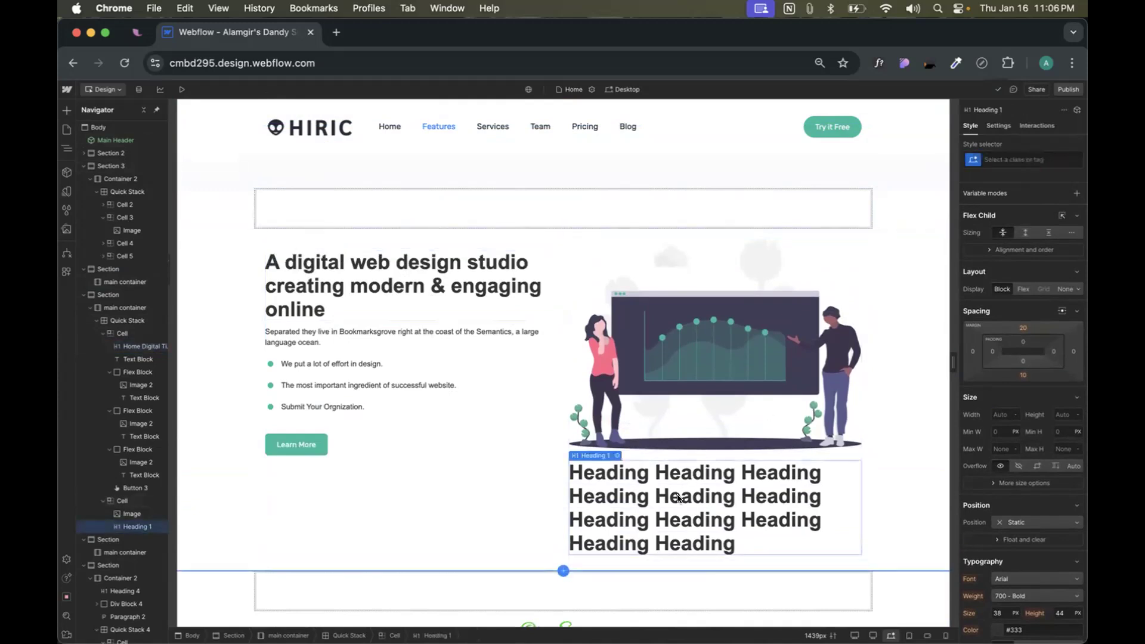
{"action": "left_click", "coordinate": [1009, 155]}
{"action": "type", "text": "home di"}
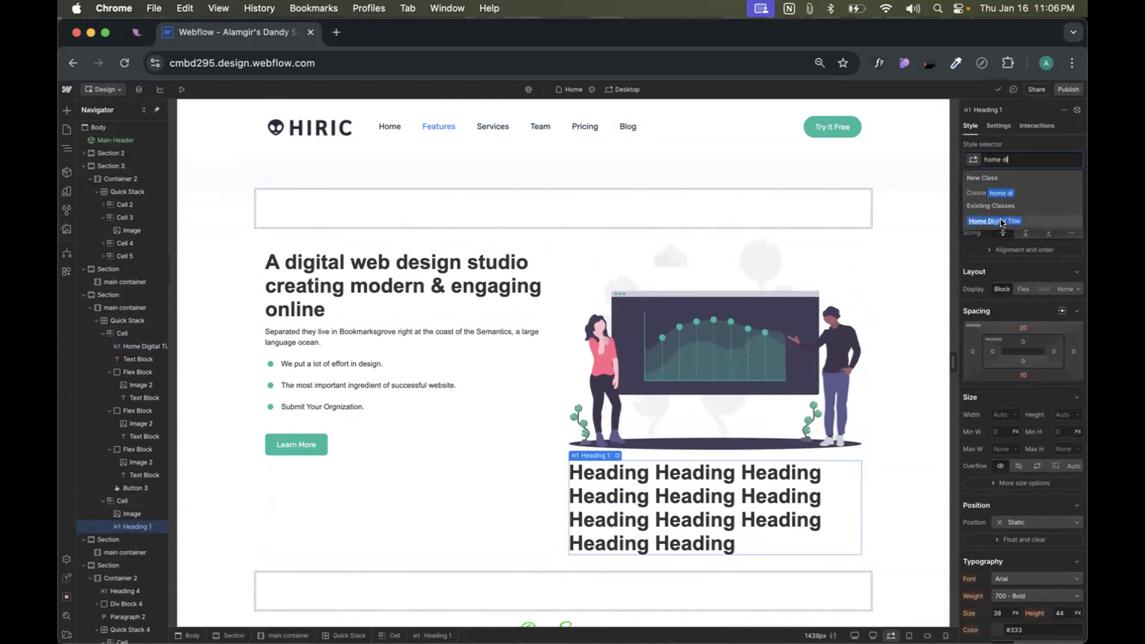
{"action": "left_click", "coordinate": [1002, 222]}
- Set the Home Digital Title class's text color to red #ba4242
{"action": "scroll", "coordinate": [696, 514], "scroll_direction": "down", "scroll_amount": 3}
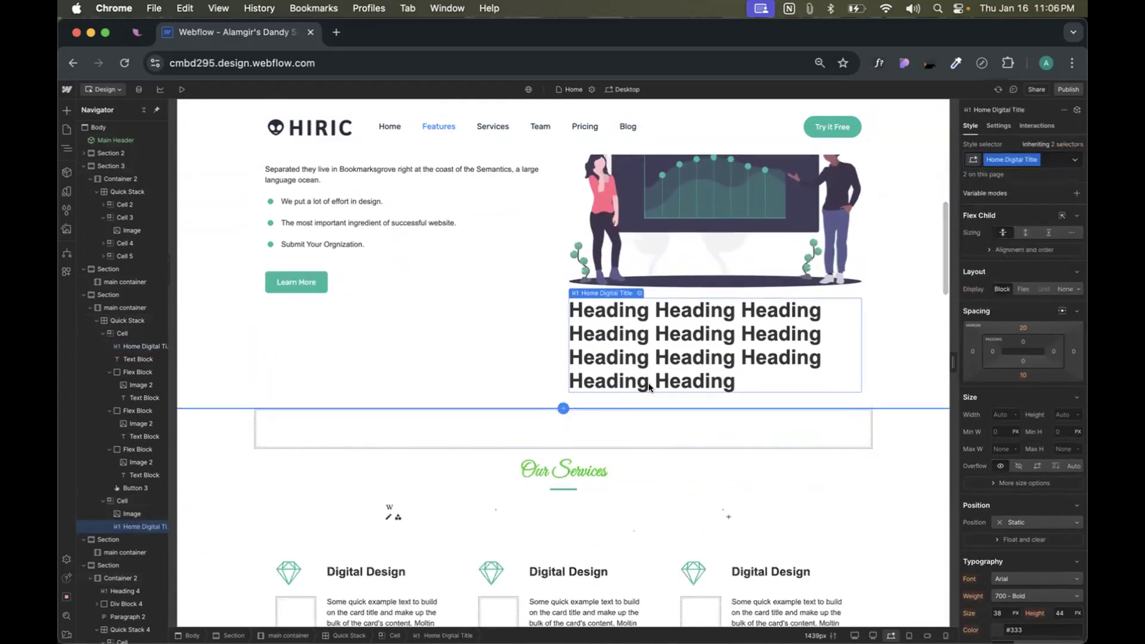
{"action": "scroll", "coordinate": [649, 383], "scroll_direction": "up", "scroll_amount": 2}
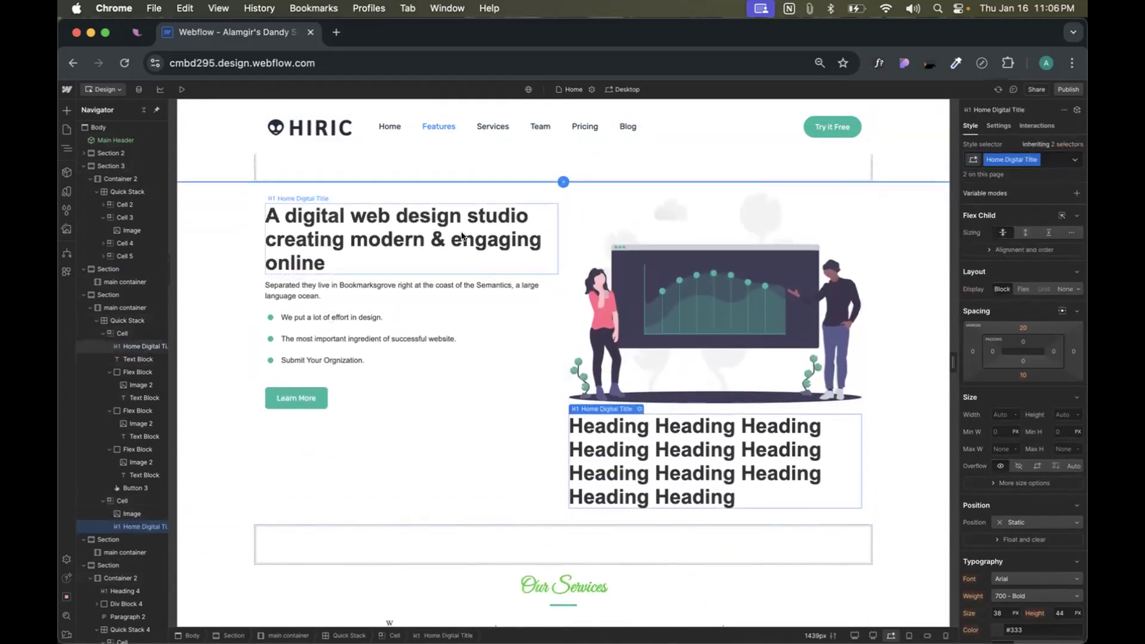
{"action": "scroll", "coordinate": [1002, 434], "scroll_direction": "down", "scroll_amount": 5}
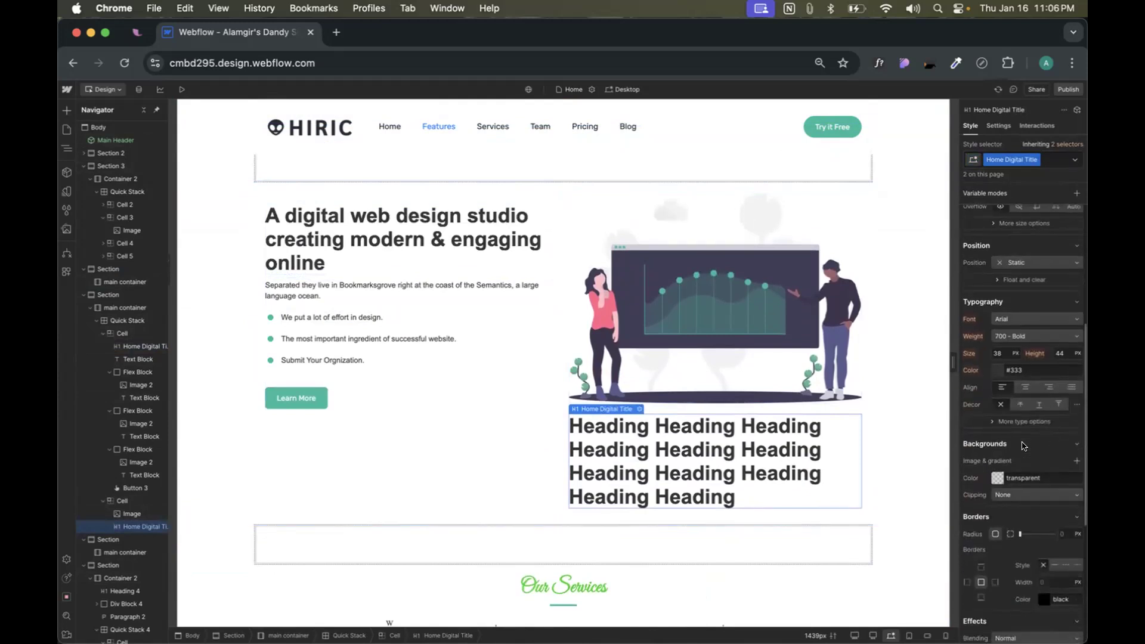
{"action": "left_click", "coordinate": [996, 478]}
{"action": "left_click", "coordinate": [1019, 458]}
{"action": "left_click", "coordinate": [997, 371]}
{"action": "left_click", "coordinate": [1039, 404]}
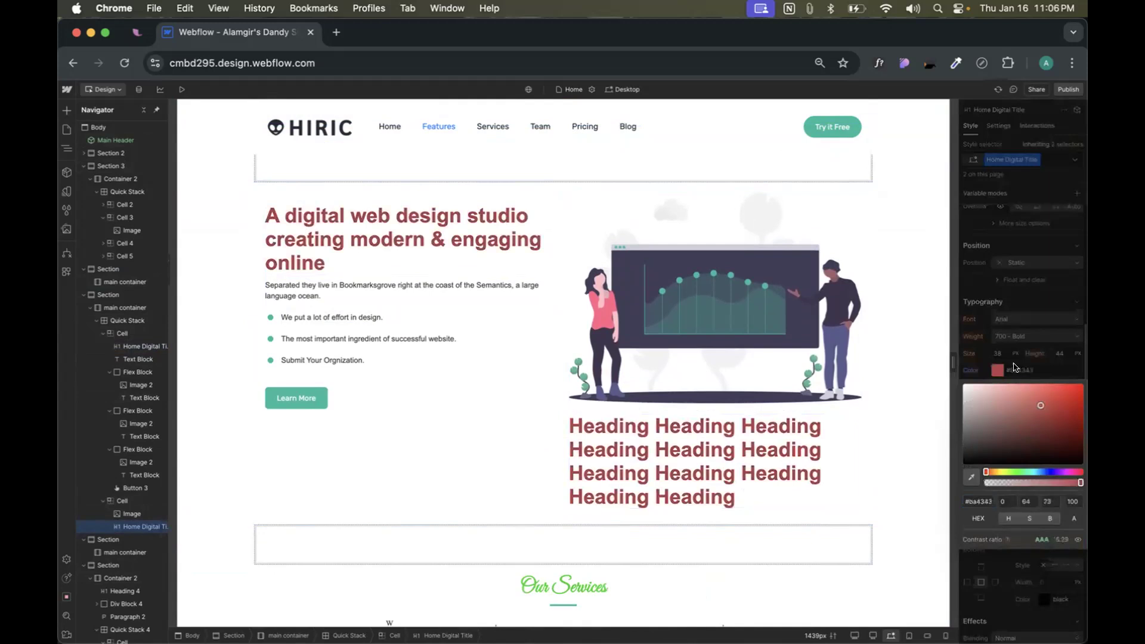
{"action": "left_click", "coordinate": [1015, 367]}
- Try smaller font sizes on the Home Digital Title class, including 28 px, and bring it back to 38 px
{"action": "type", "text": "37"}
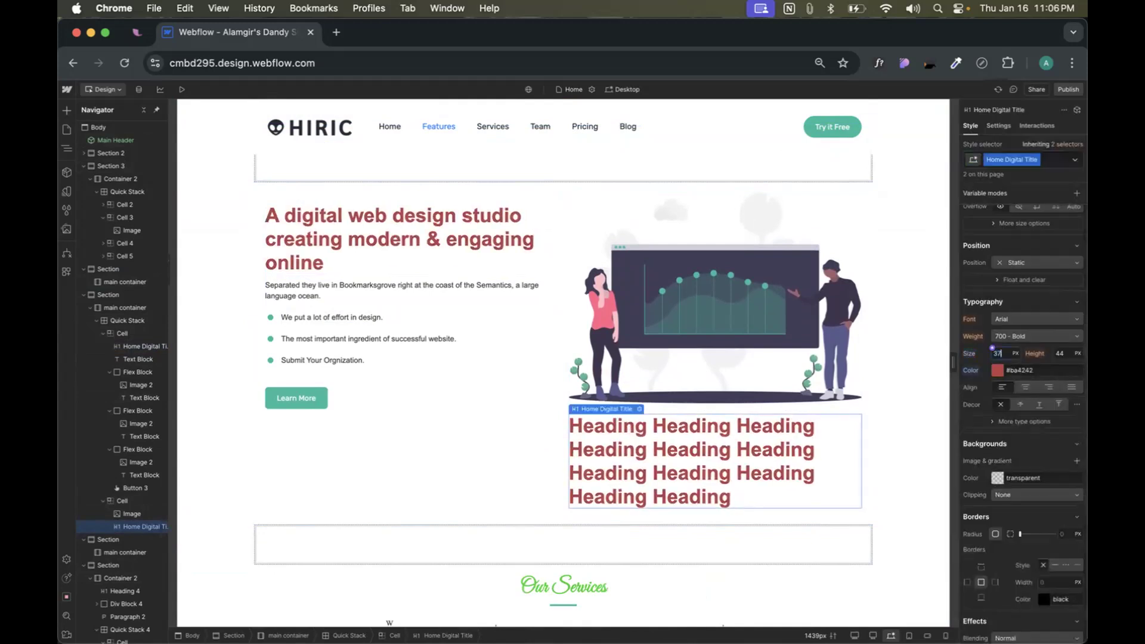
{"action": "key", "text": "Down"}
{"action": "key", "text": "Down"}
{"action": "key", "text": "Down"}
{"action": "key", "text": "Down"}
{"action": "key", "text": "Down"}
{"action": "key", "text": "Down"}
{"action": "key", "text": "Down"}
{"action": "key", "text": "Down"}
{"action": "key", "text": "Down"}
{"action": "key", "text": "Down"}
{"action": "key", "text": "Down"}
{"action": "key", "text": "Down"}
{"action": "key", "text": "Down"}
{"action": "key", "text": "Up"}
{"action": "key", "text": "Up"}
{"action": "key", "text": "Up"}
{"action": "key", "text": "Up"}
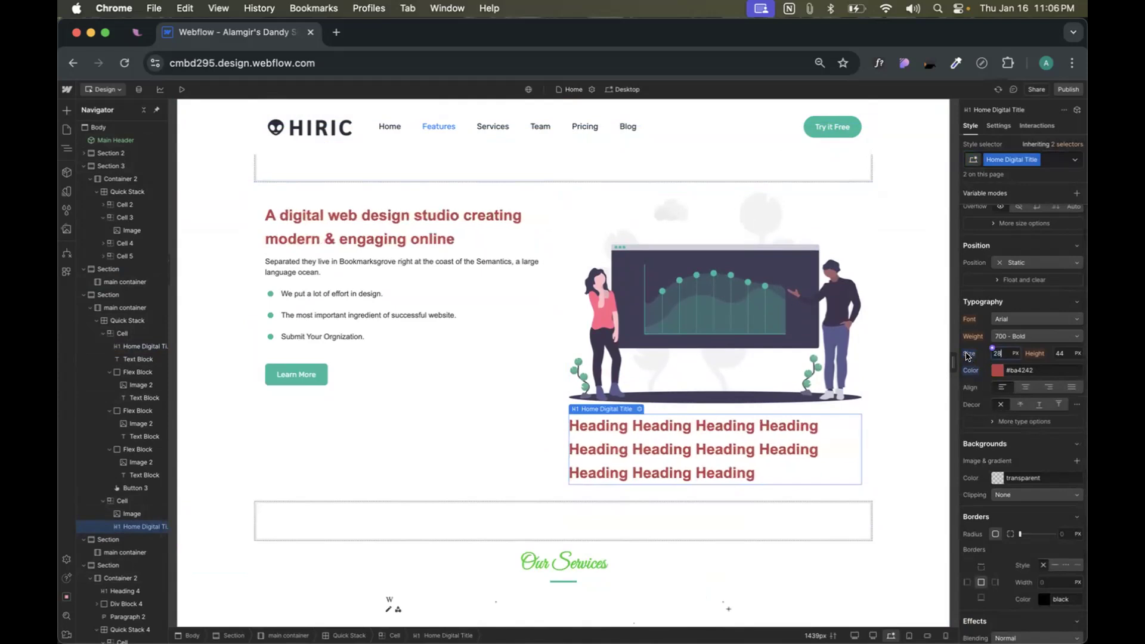
{"action": "key", "text": "shift+Up"}
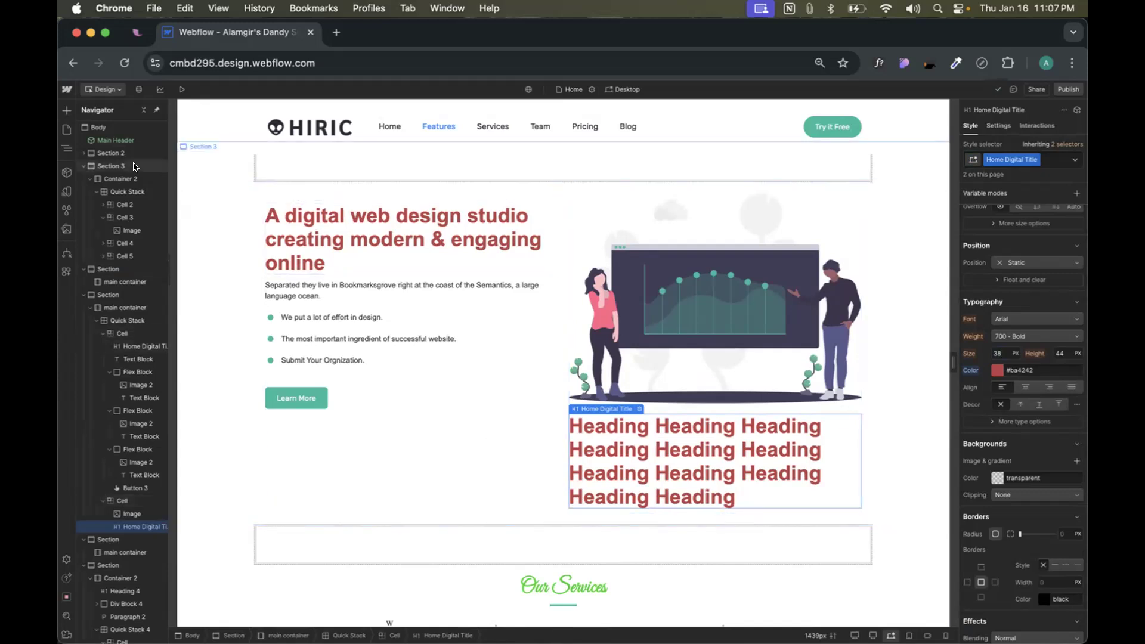
- Open the static page named New Page and select its body
{"action": "left_click", "coordinate": [66, 128]}
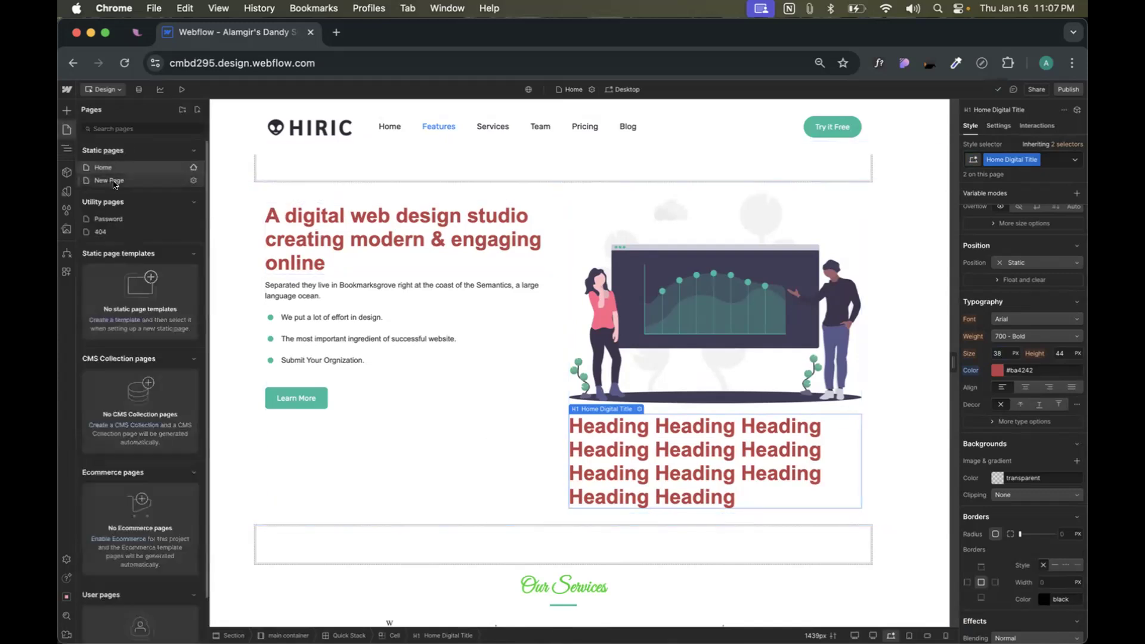
{"action": "left_click", "coordinate": [113, 183]}
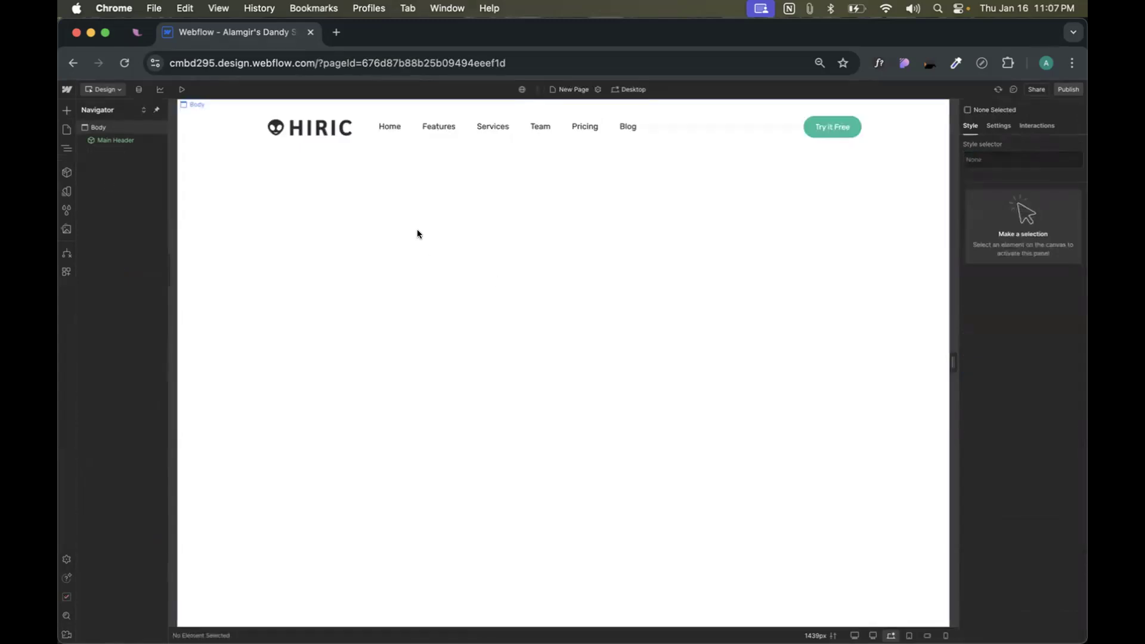
{"action": "left_click", "coordinate": [417, 233]}
- Add a section below the main header on New Page and insert a container inside it
{"action": "left_click", "coordinate": [66, 110]}
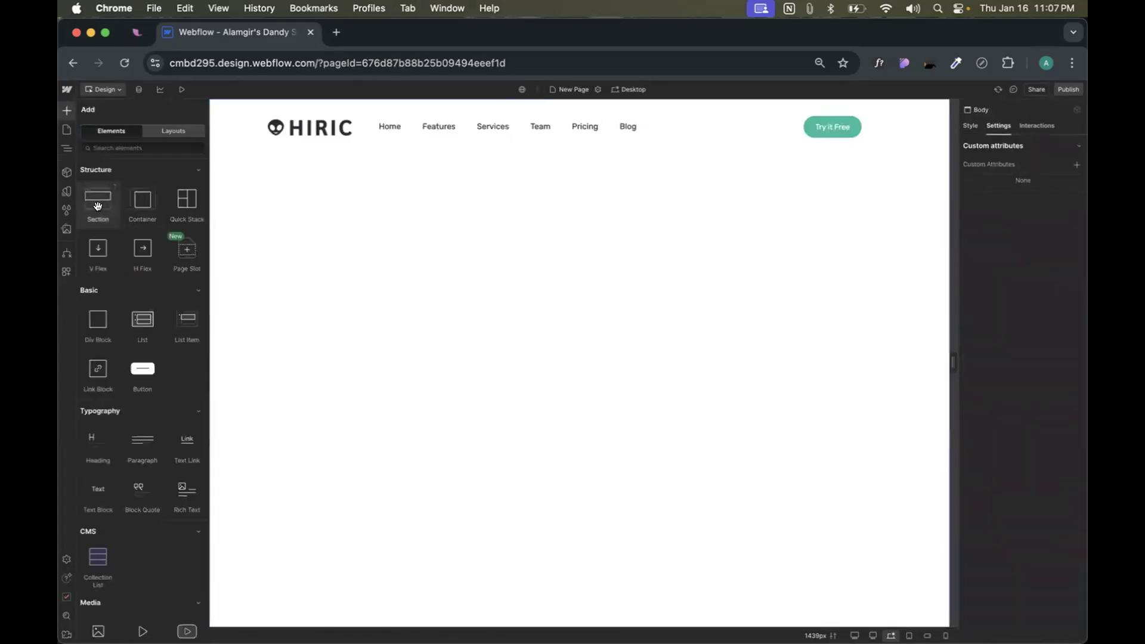
{"action": "left_click_drag", "start_coordinate": [98, 206], "coordinate": [388, 217]}
{"action": "left_click", "coordinate": [66, 110]}
{"action": "left_click_drag", "start_coordinate": [143, 200], "coordinate": [178, 196]}
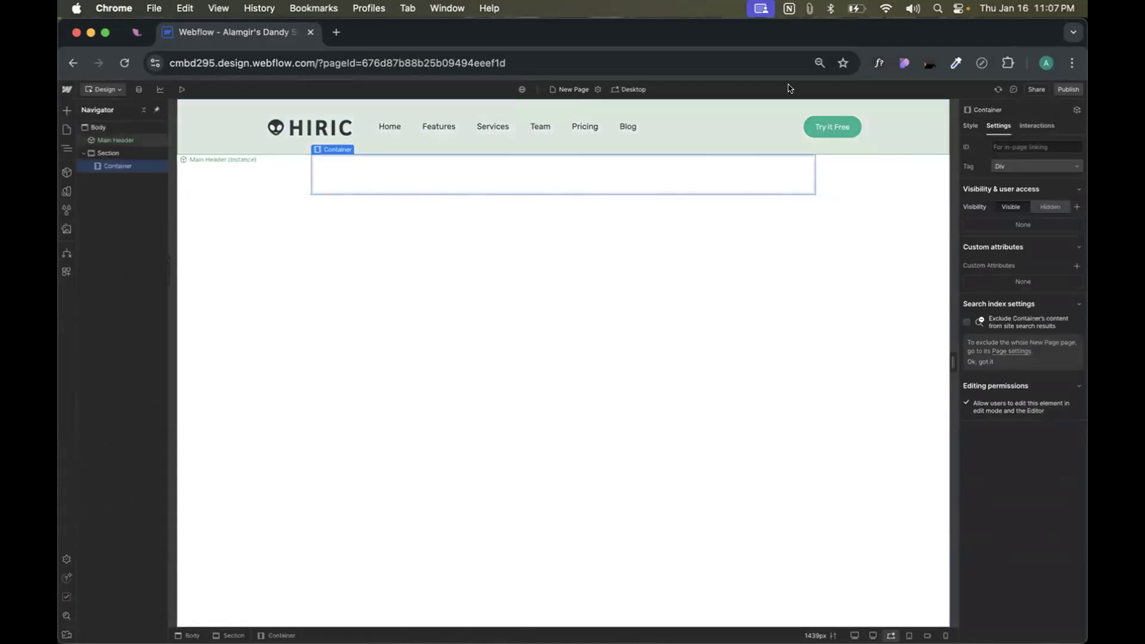
- Apply the existing main container class to the new container on New Page
{"action": "left_click", "coordinate": [967, 125]}
{"action": "left_click", "coordinate": [994, 158]}
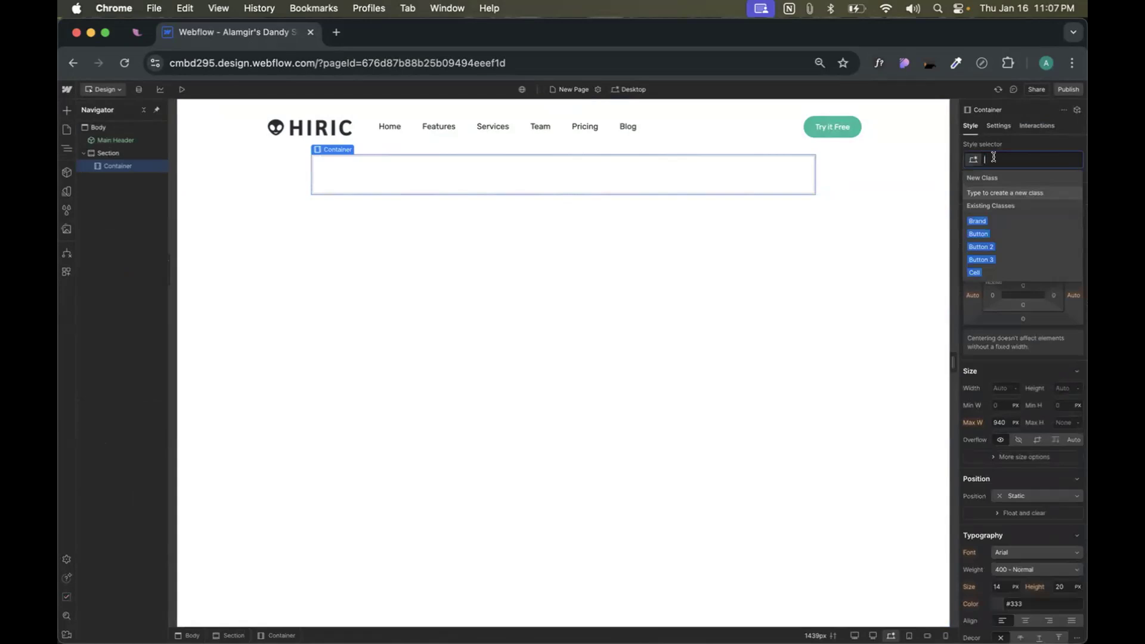
{"action": "type", "text": "main"}
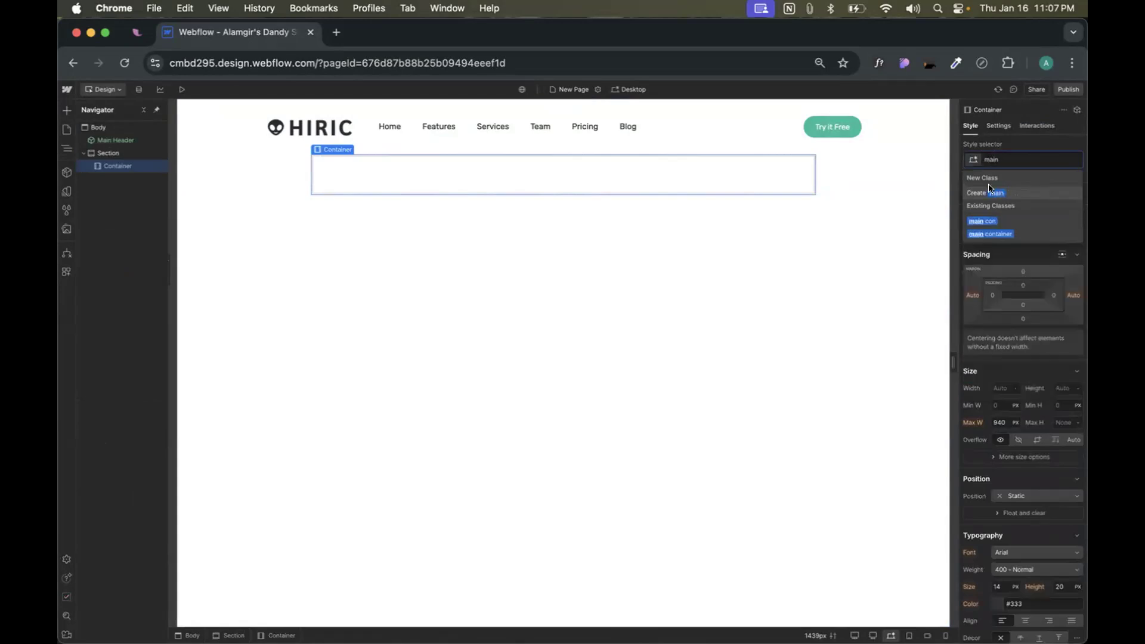
{"action": "left_click", "coordinate": [990, 234]}
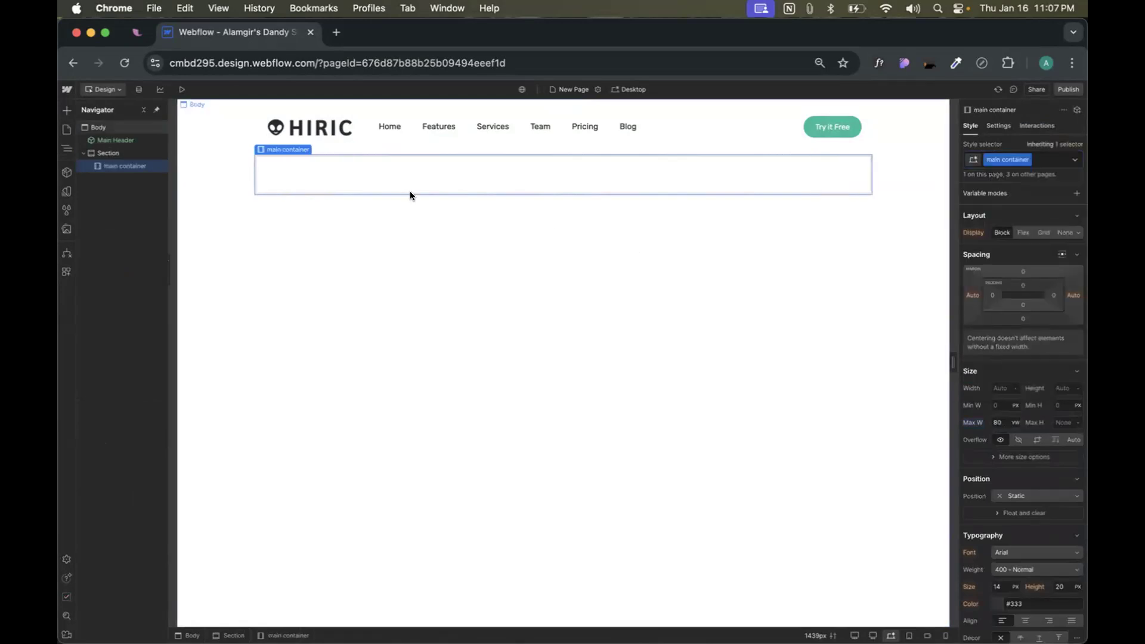
- Insert an H1 heading inside the main container
{"action": "key", "text": "super+e"}
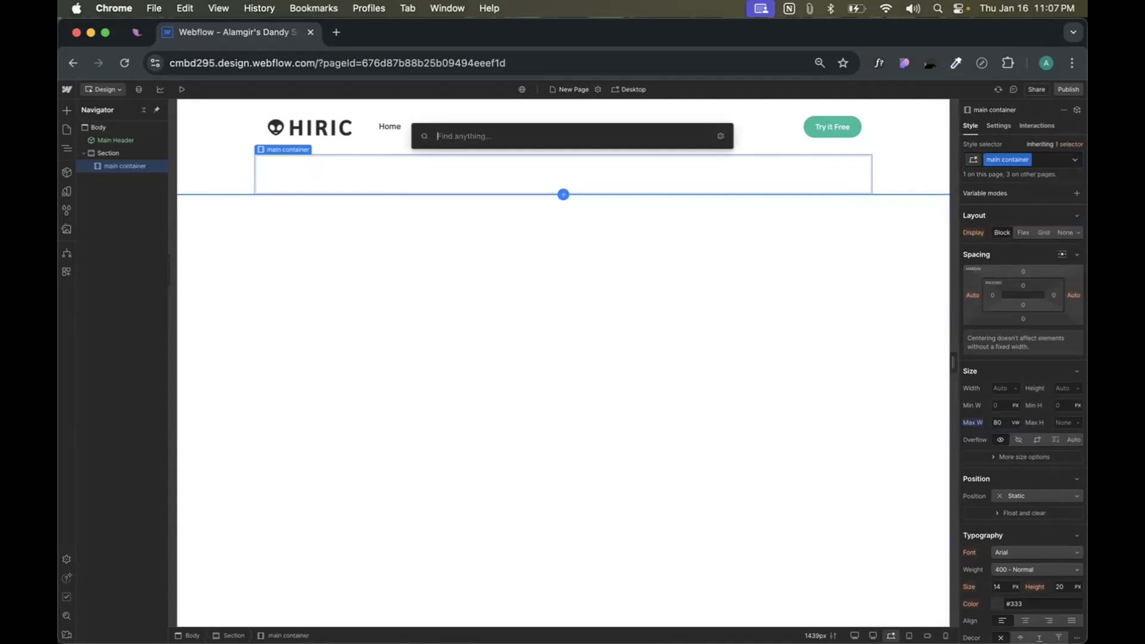
{"action": "type", "text": "H"}
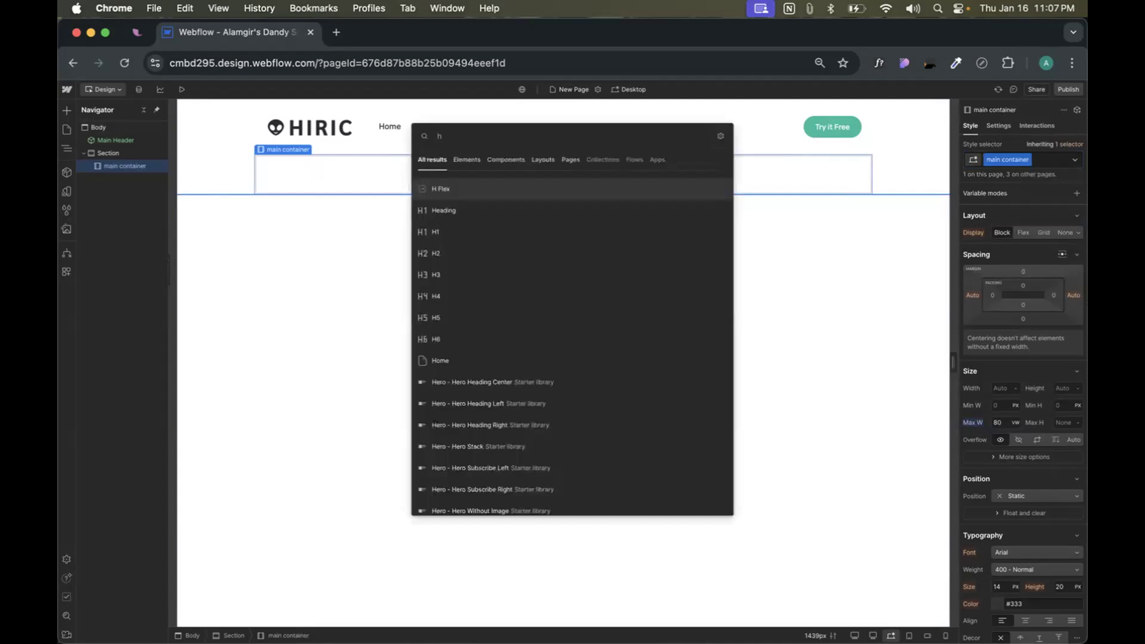
{"action": "type", "text": "1"}
{"action": "key", "text": "Return"}
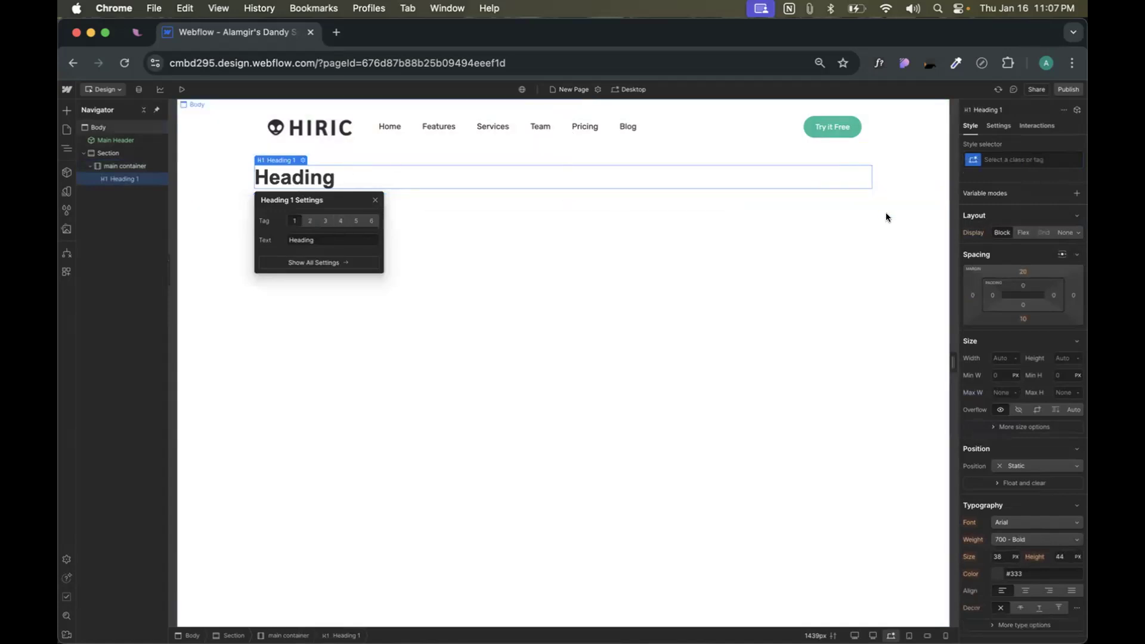
- Apply the existing Home Digital Title class to the new heading
{"action": "left_click", "coordinate": [992, 158]}
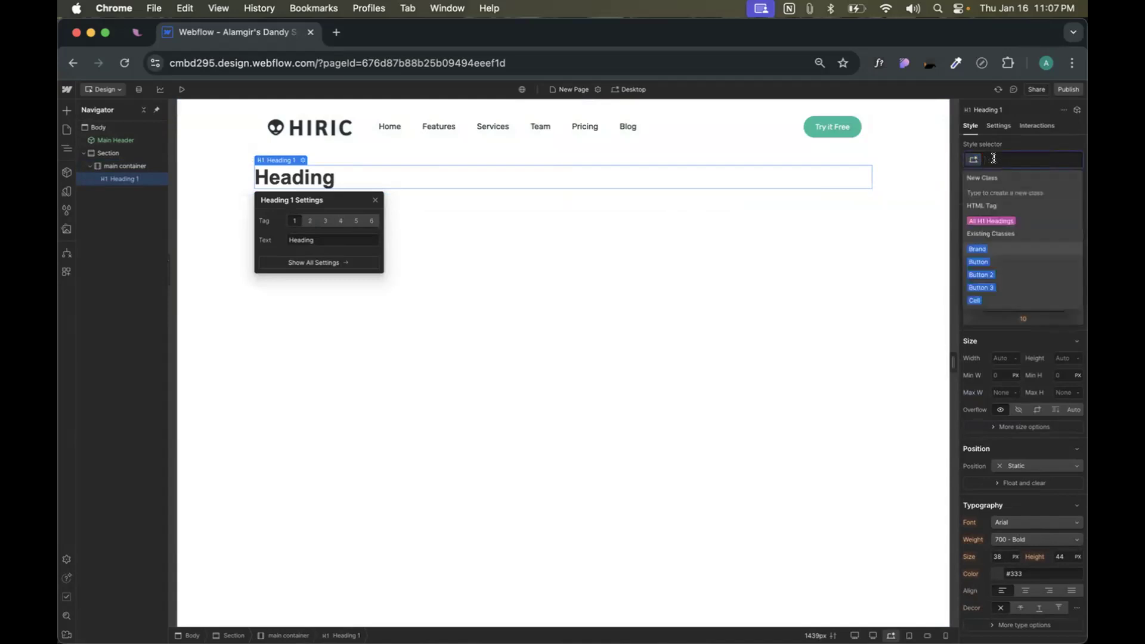
{"action": "type", "text": "hoe digi"}
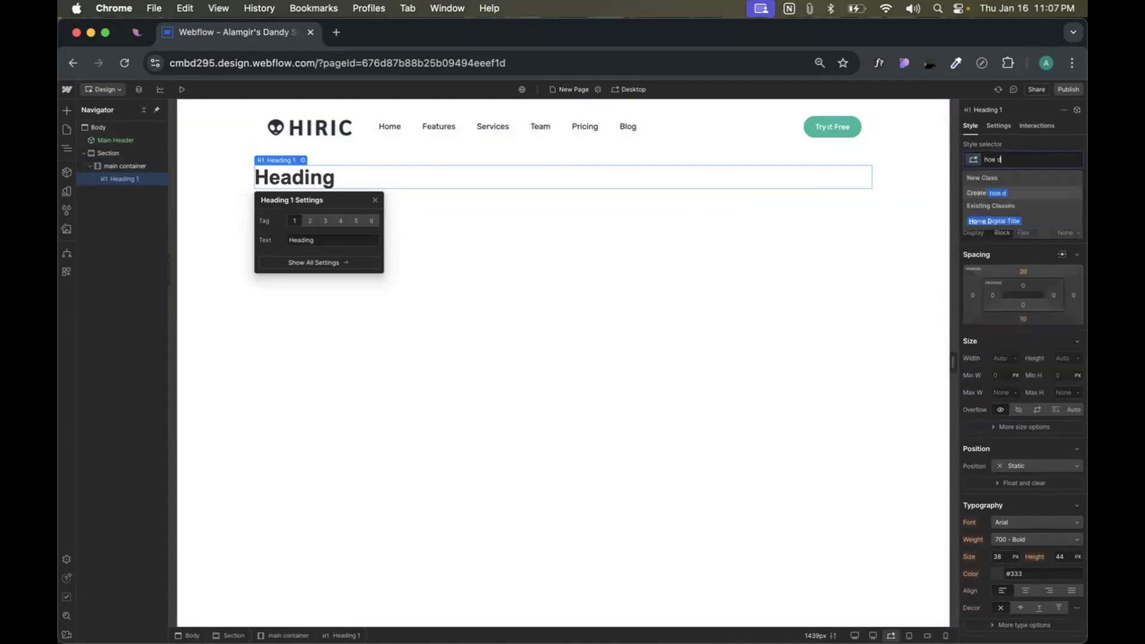
{"action": "left_click", "coordinate": [1013, 221]}
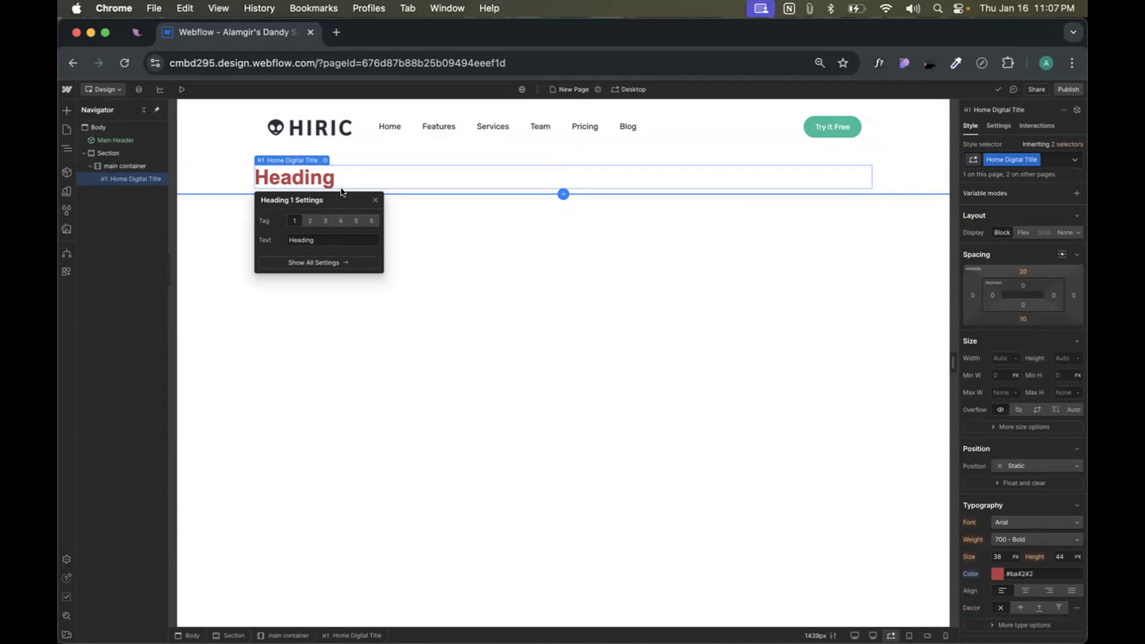
{"action": "double_click", "coordinate": [1010, 159]}
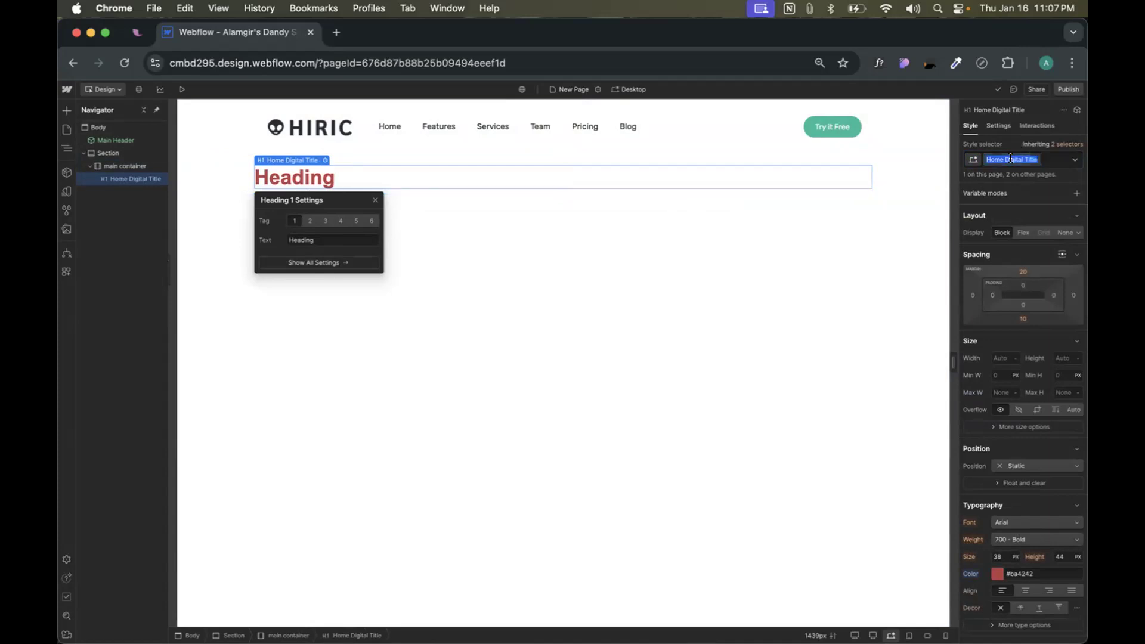
{"action": "type", "text": "Y"}
{"action": "key", "text": "BackSpace"}
{"action": "type", "text": "T"}
{"action": "key", "text": "BackSpace"}
{"action": "key", "text": "super+z"}
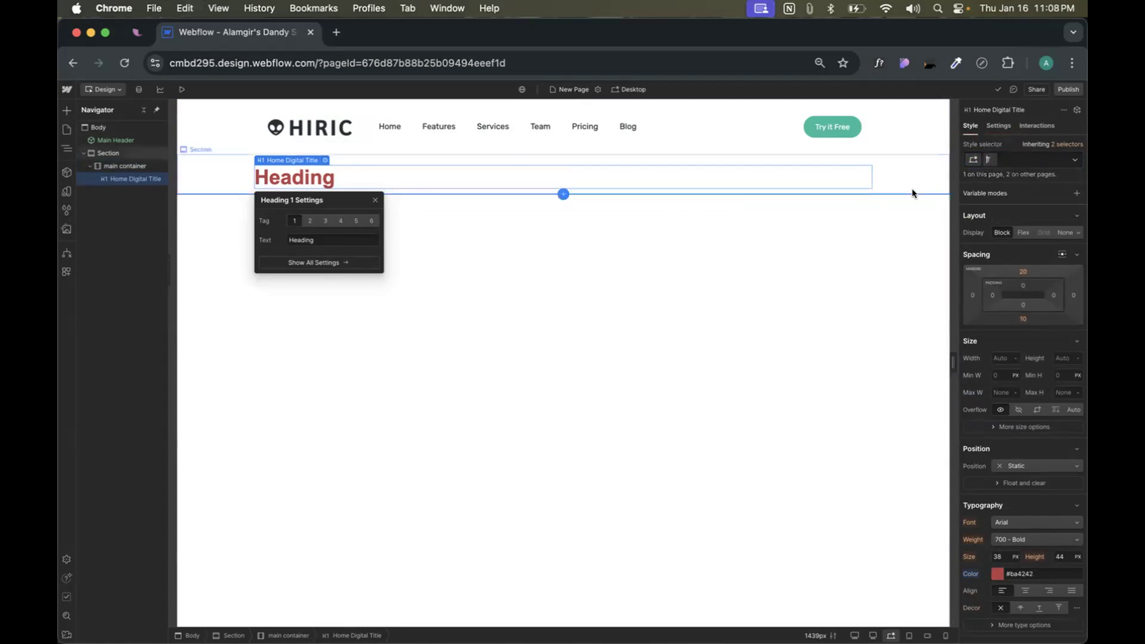
{"action": "left_click", "coordinate": [878, 291]}
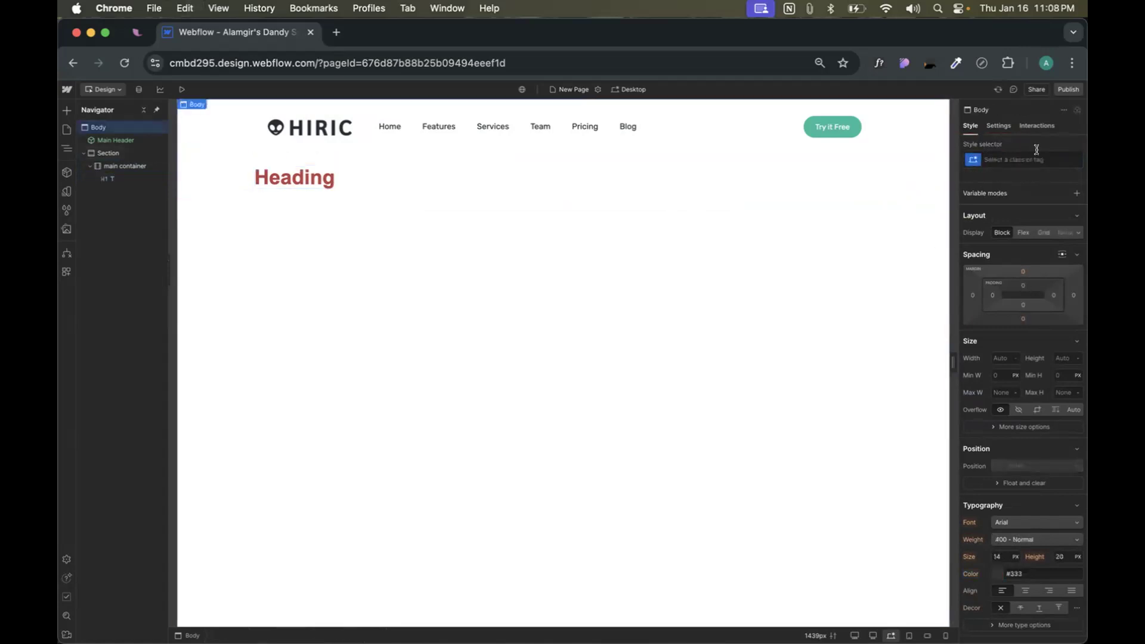
- Select the heading on New Page and rename its Home Digital Title class to Title M
{"action": "left_click", "coordinate": [381, 179]}
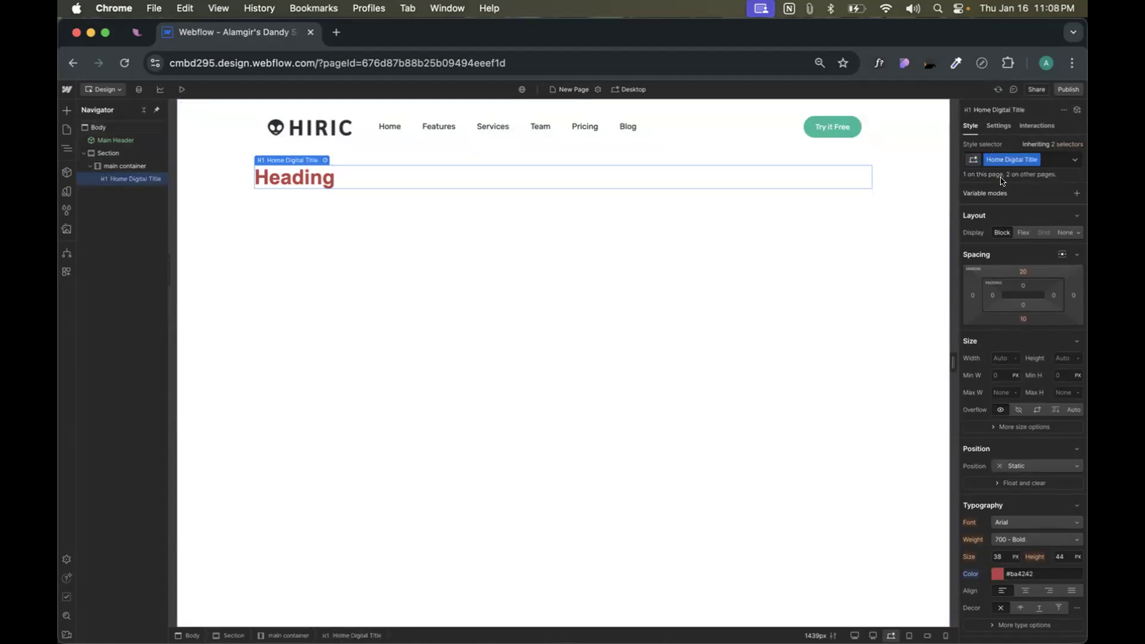
{"action": "left_click", "coordinate": [1036, 160]}
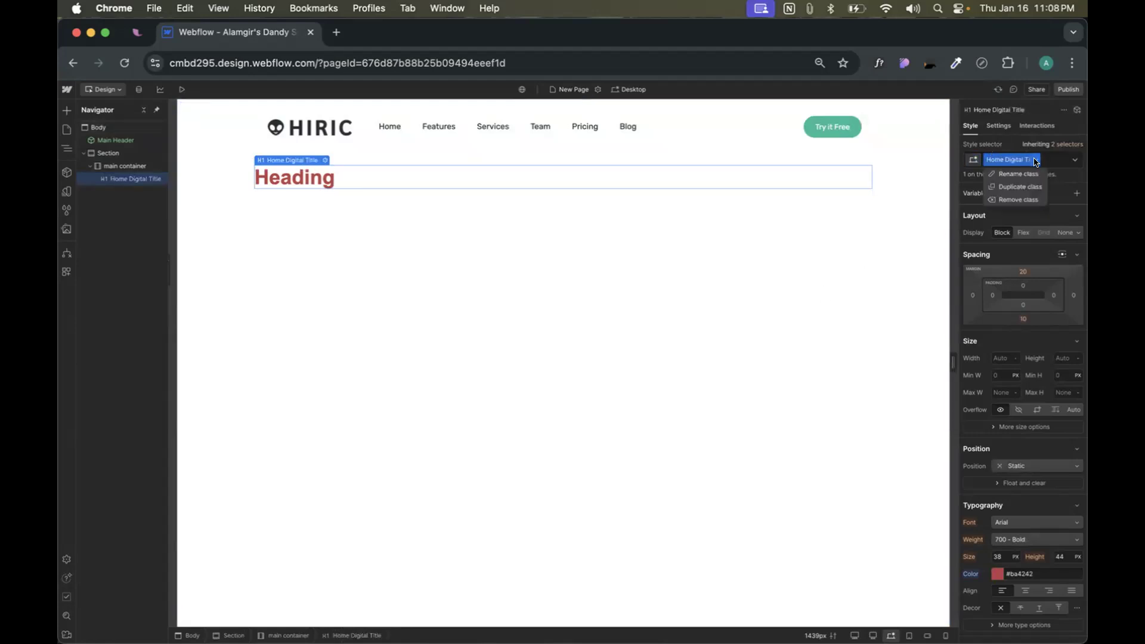
{"action": "left_click", "coordinate": [1002, 179]}
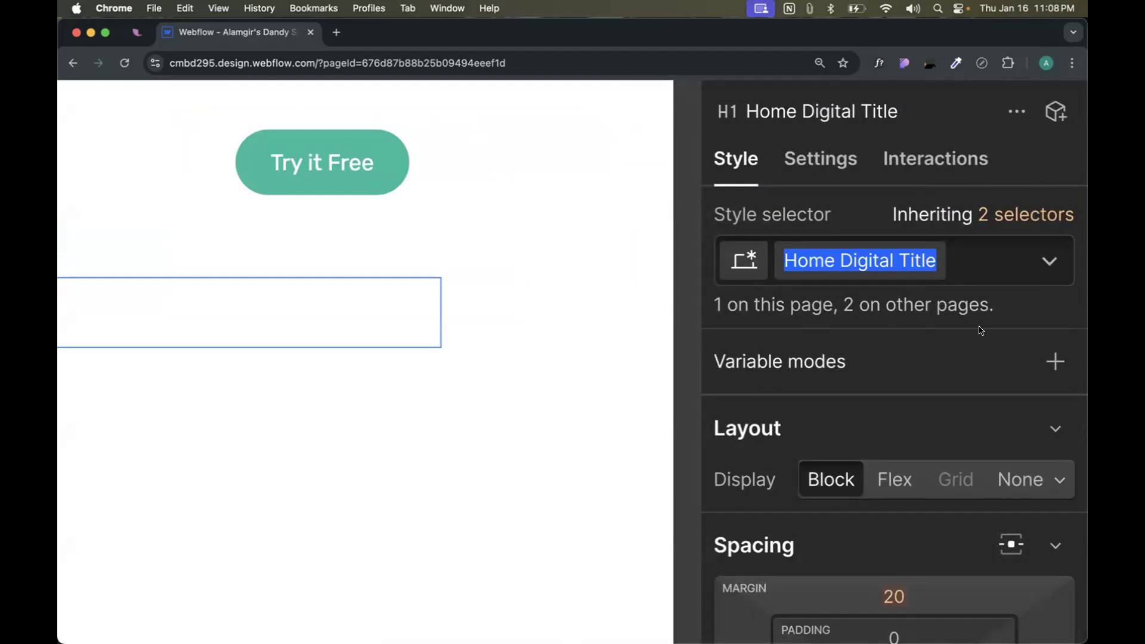
{"action": "scroll", "coordinate": [997, 320], "scroll_direction": "down", "scroll_amount": 10}
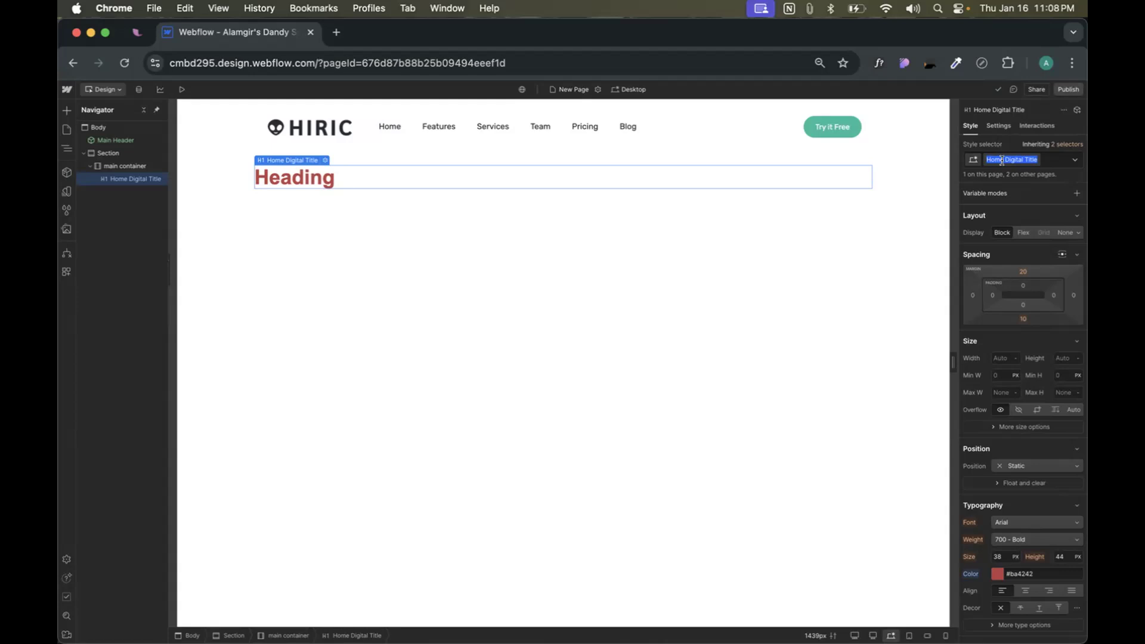
{"action": "left_click", "coordinate": [1034, 162]}
{"action": "left_click", "coordinate": [1020, 174]}
{"action": "type", "text": "Title M Black"}
{"action": "key", "text": "BackSpace"}
{"action": "key", "text": "BackSpace"}
{"action": "key", "text": "BackSpace"}
{"action": "key", "text": "BackSpace"}
{"action": "key", "text": "BackSpace"}
{"action": "key", "text": "BackSpace"}
{"action": "key", "text": "Return"}
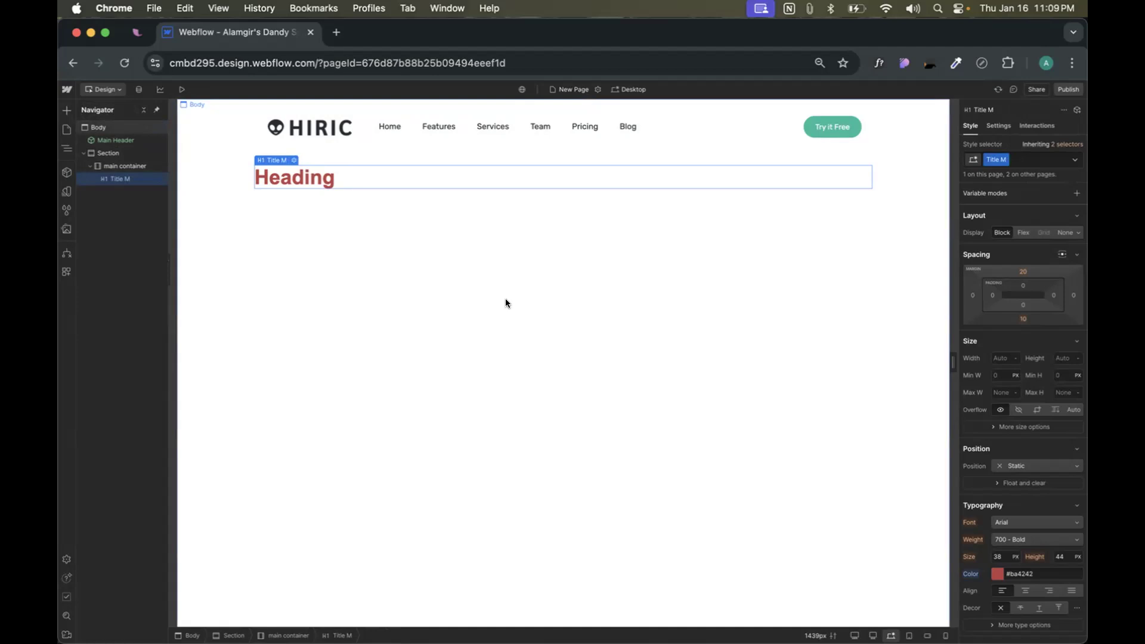
- Open the Home page and rename the class of the "Download Our App For Desktop" heading to Title XL
{"action": "left_click", "coordinate": [67, 130]}
{"action": "left_click", "coordinate": [115, 165]}
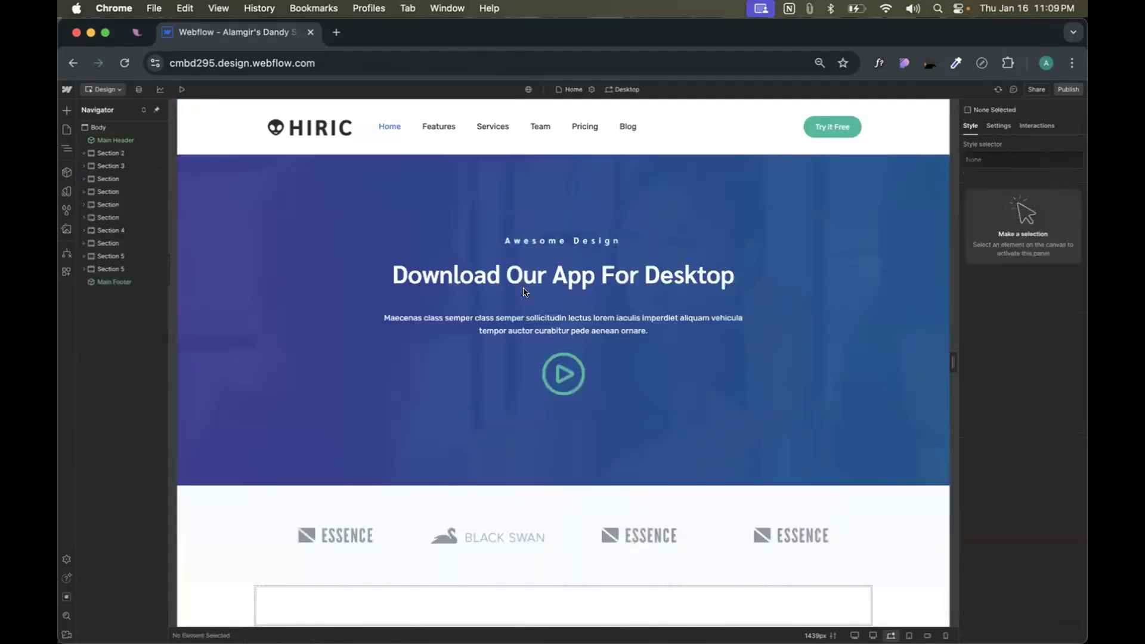
{"action": "left_click", "coordinate": [523, 272]}
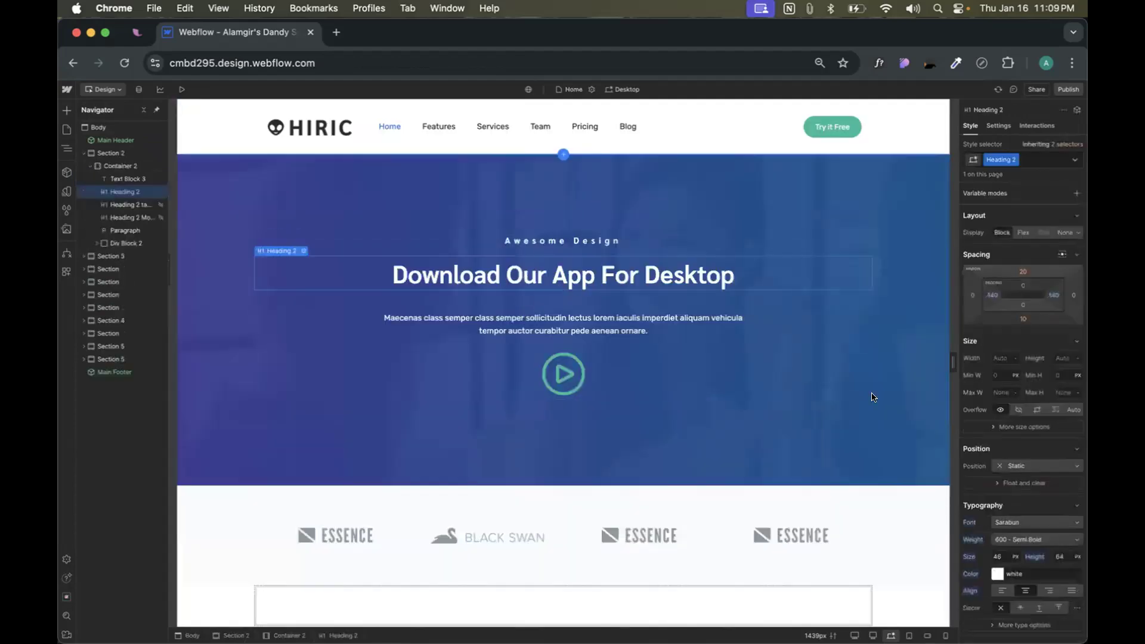
{"action": "double_click", "coordinate": [999, 159]}
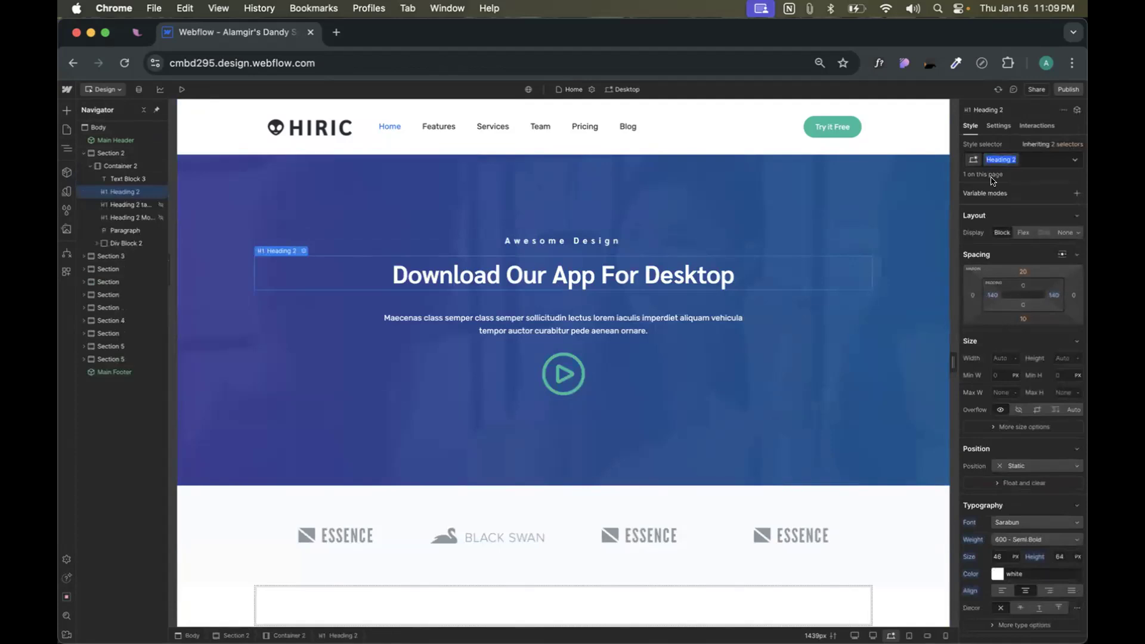
{"action": "type", "text": "Title XL"}
{"action": "key", "text": "Return"}
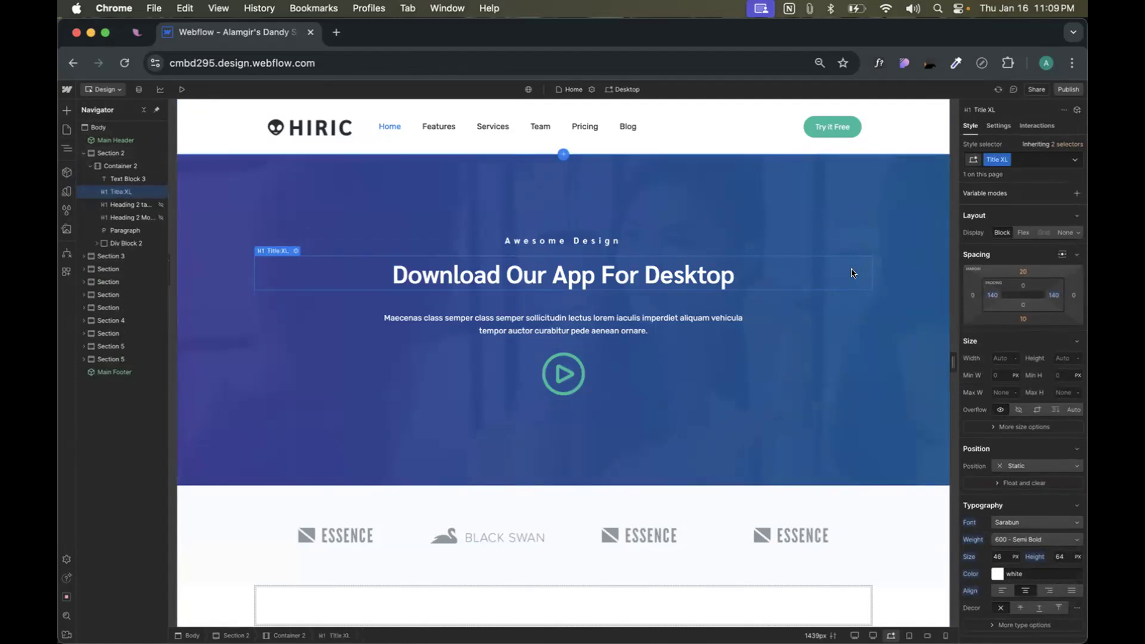
- Rename the class of the "A digital web design studio" heading to Title L and check the heading below the illustration
{"action": "scroll", "coordinate": [636, 340], "scroll_direction": "down", "scroll_amount": 7}
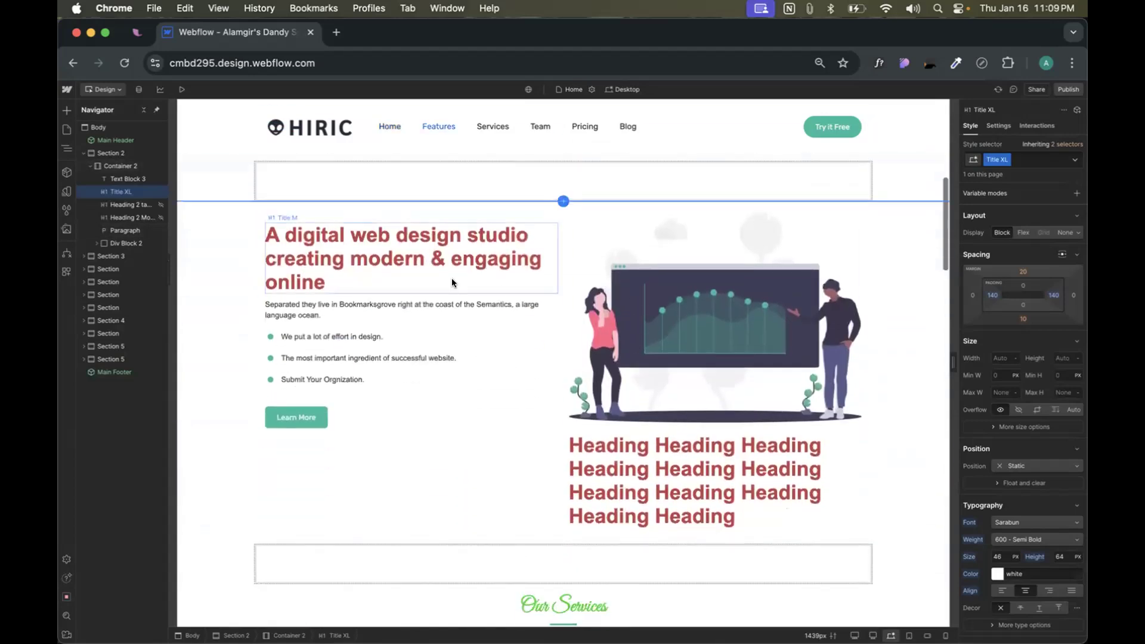
{"action": "left_click", "coordinate": [452, 283]}
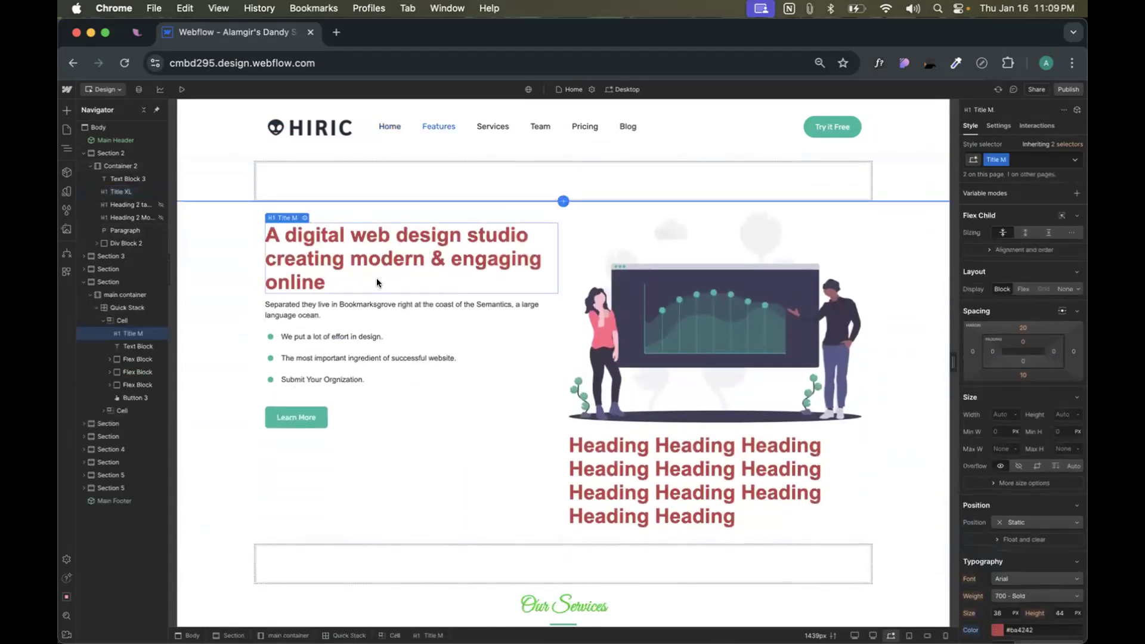
{"action": "double_click", "coordinate": [993, 160]}
{"action": "type", "text": "Title L"}
{"action": "key", "text": "Return"}
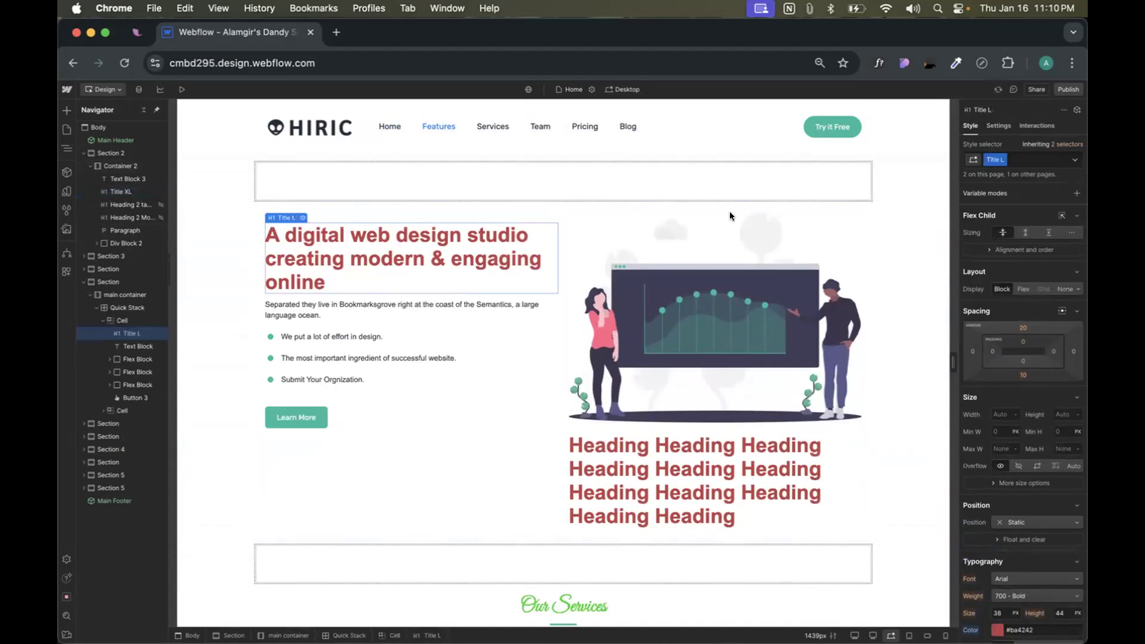
{"action": "left_click", "coordinate": [631, 446]}
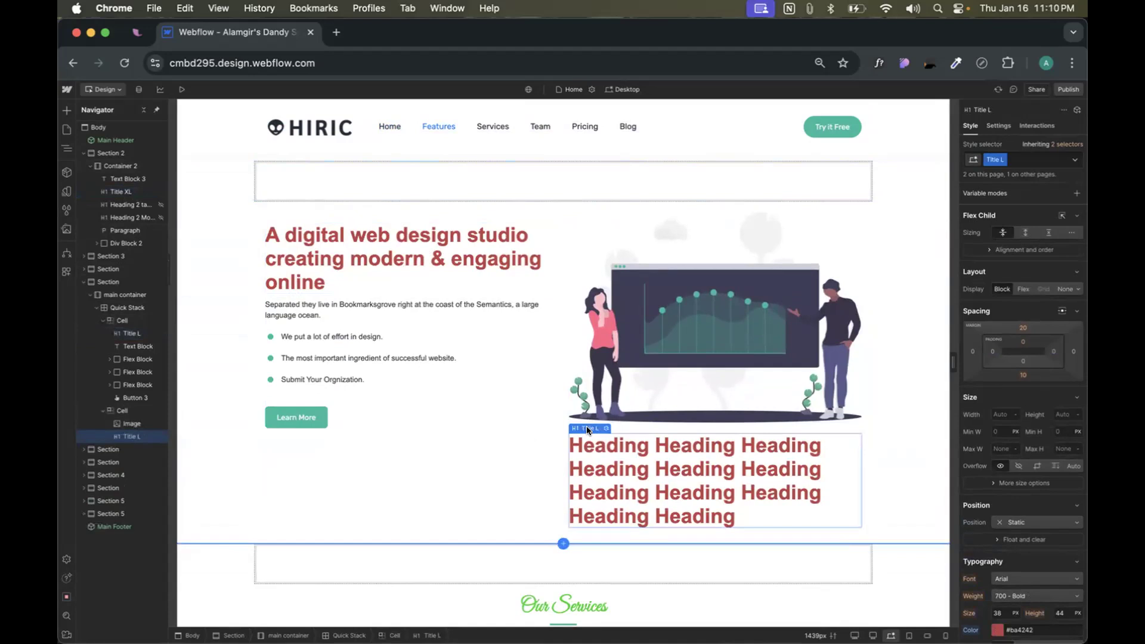
- Rename the class of the Digital Design card headings in the services section to Title M
{"action": "scroll", "coordinate": [442, 312], "scroll_direction": "down", "scroll_amount": 8}
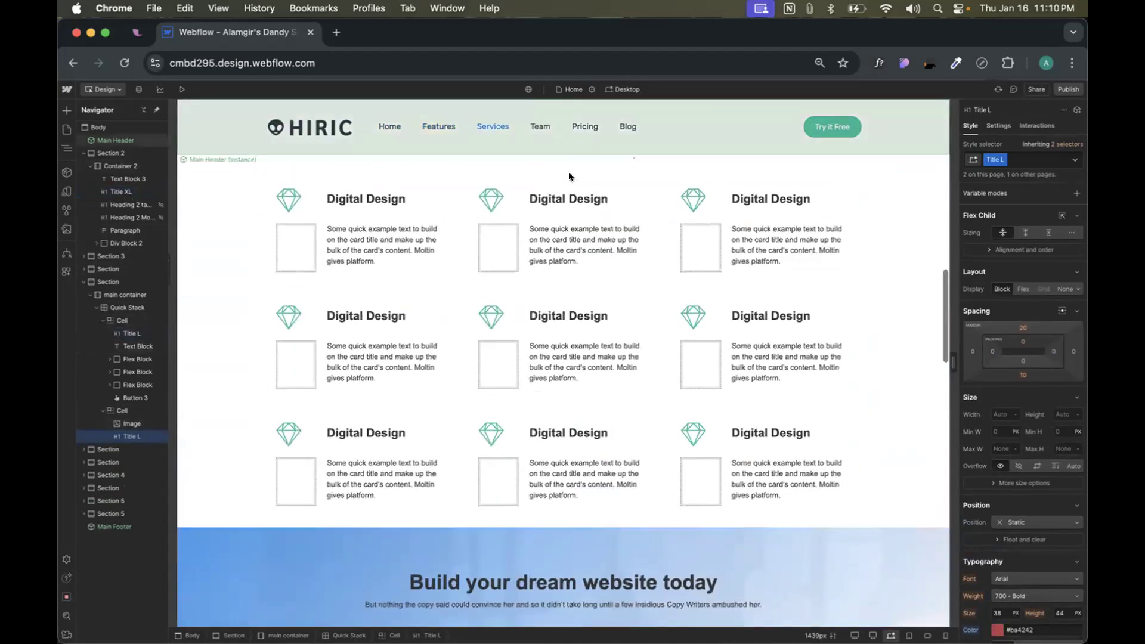
{"action": "left_click", "coordinate": [568, 198]}
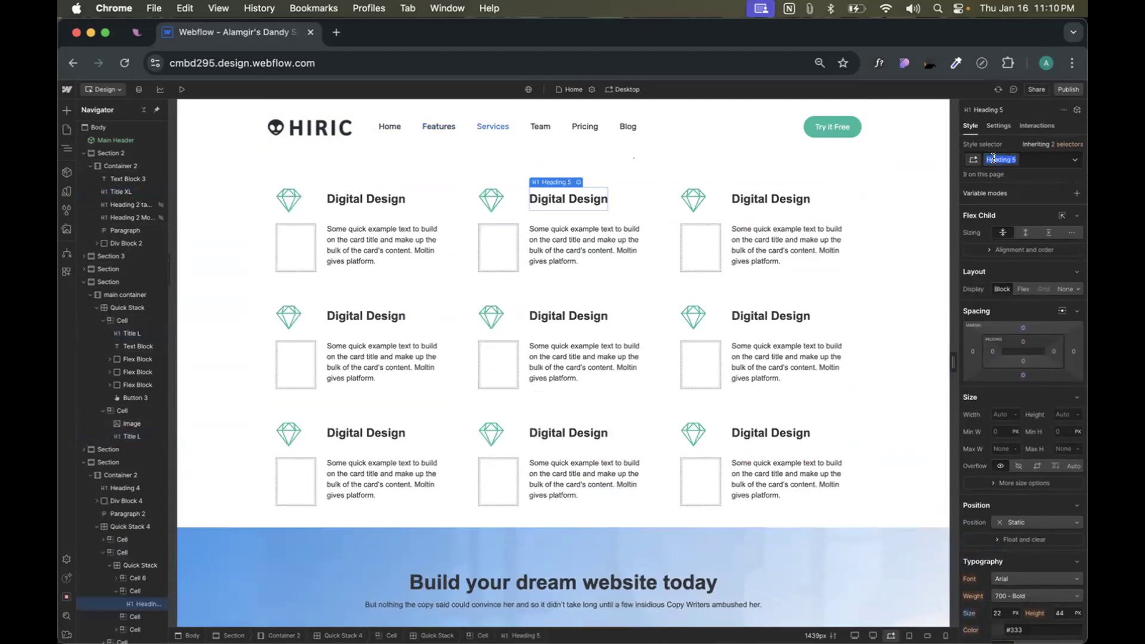
{"action": "type", "text": "Title M"}
{"action": "key", "text": "Return"}
- Rename the class of the Economy plan name in the first pricing card to Title S
{"action": "scroll", "coordinate": [610, 338], "scroll_direction": "down", "scroll_amount": 5}
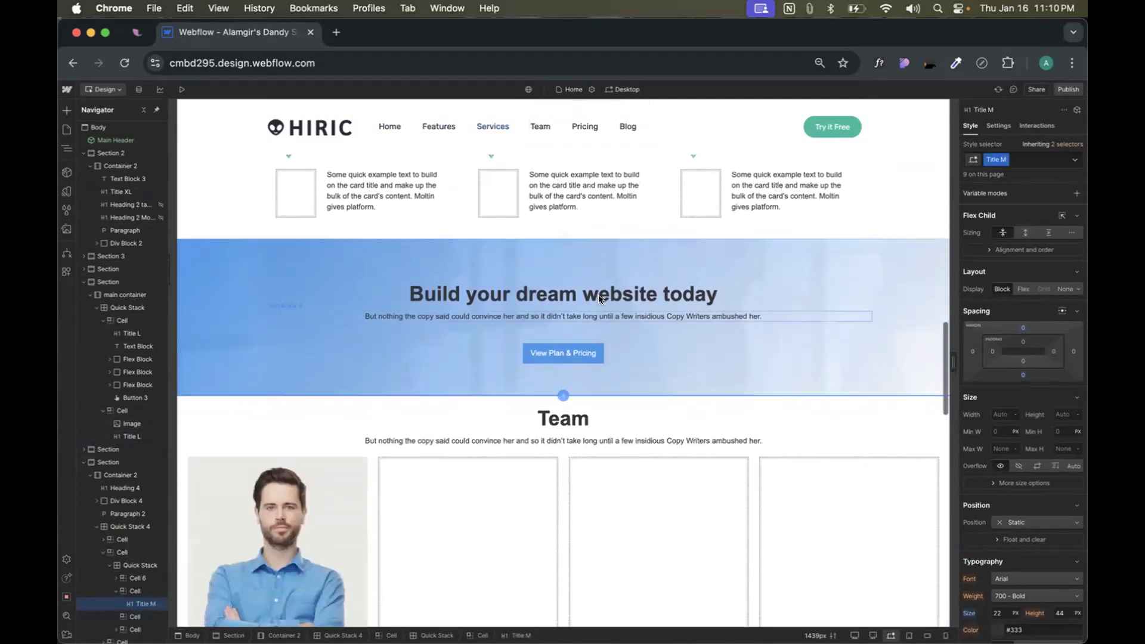
{"action": "left_click", "coordinate": [575, 293]}
{"action": "scroll", "coordinate": [576, 294], "scroll_direction": "down", "scroll_amount": 3}
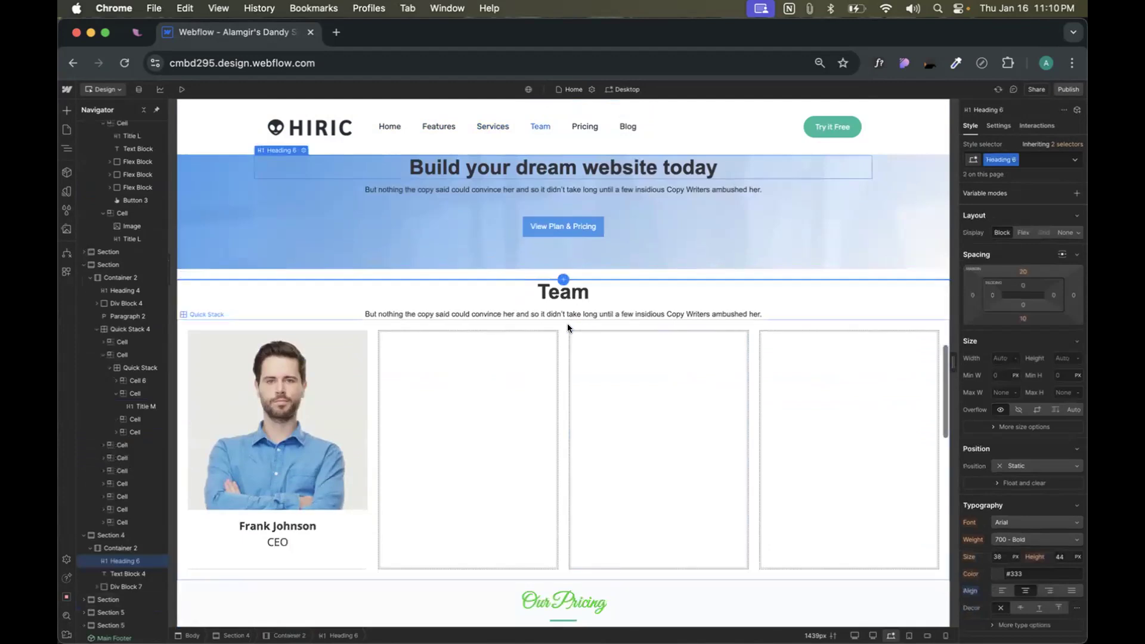
{"action": "scroll", "coordinate": [567, 324], "scroll_direction": "down", "scroll_amount": 4}
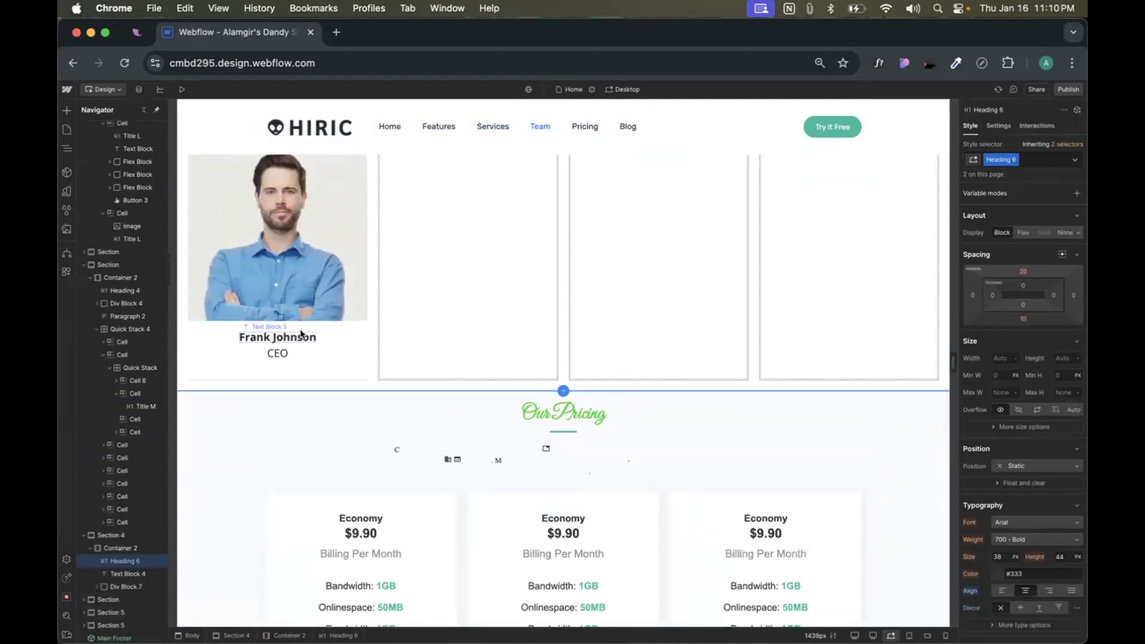
{"action": "left_click", "coordinate": [362, 517]}
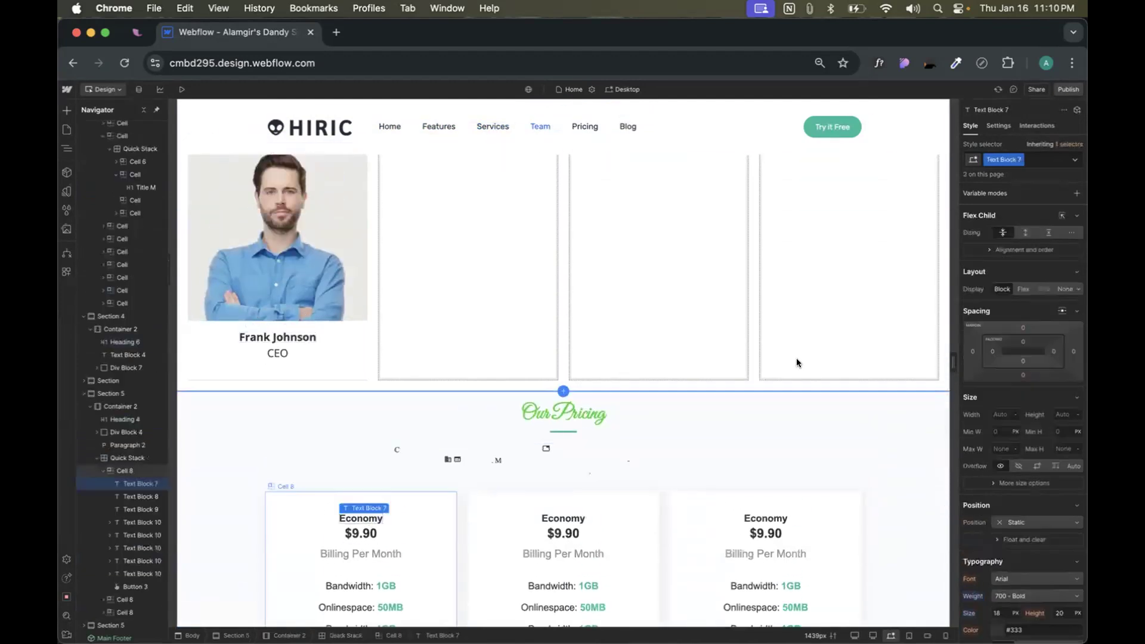
{"action": "double_click", "coordinate": [999, 158]}
{"action": "type", "text": "Title S"}
{"action": "key", "text": "Return"}
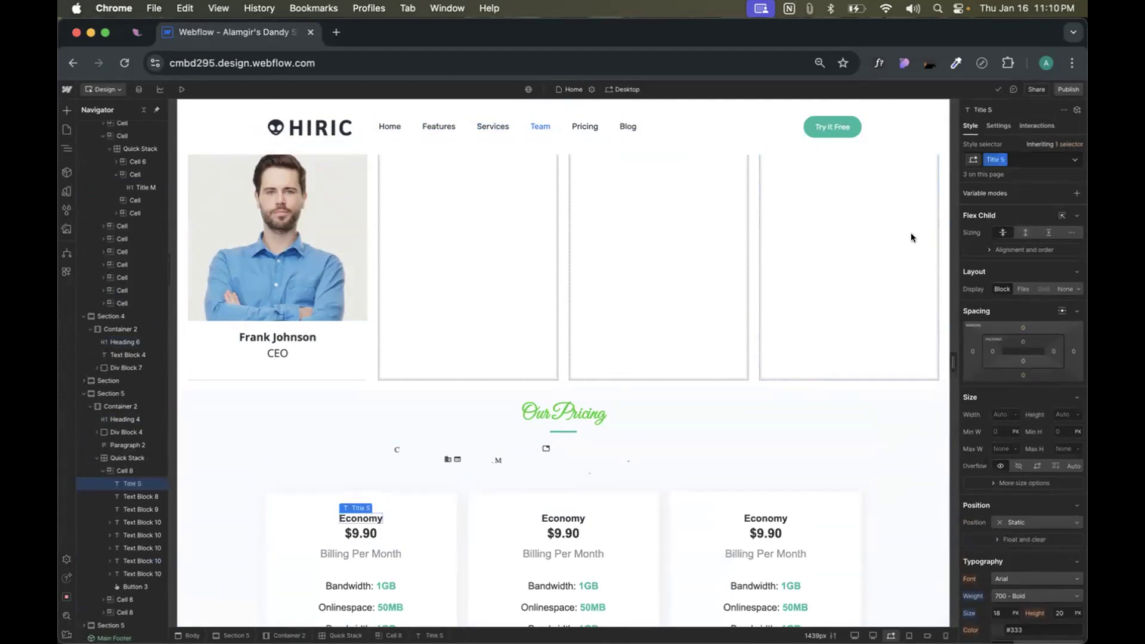
- Replace the class on the name and location text in the middle testimonial card with the existing Title S class
{"action": "scroll", "coordinate": [711, 339], "scroll_direction": "down", "scroll_amount": 3}
{"action": "scroll", "coordinate": [536, 337], "scroll_direction": "up", "scroll_amount": 2}
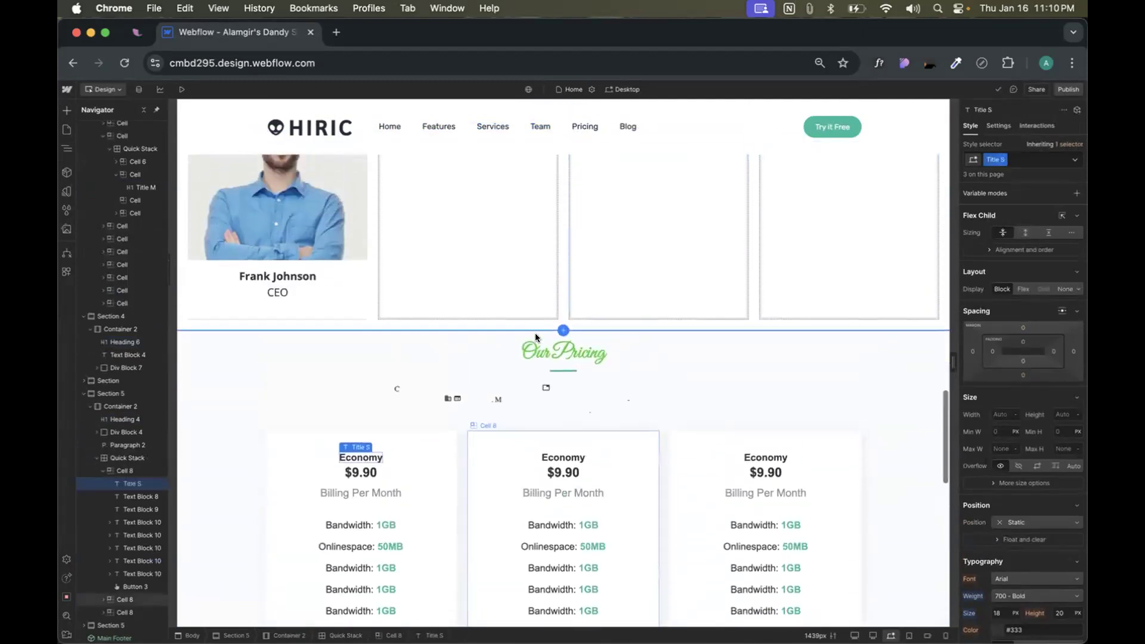
{"action": "scroll", "coordinate": [536, 337], "scroll_direction": "down", "scroll_amount": 10}
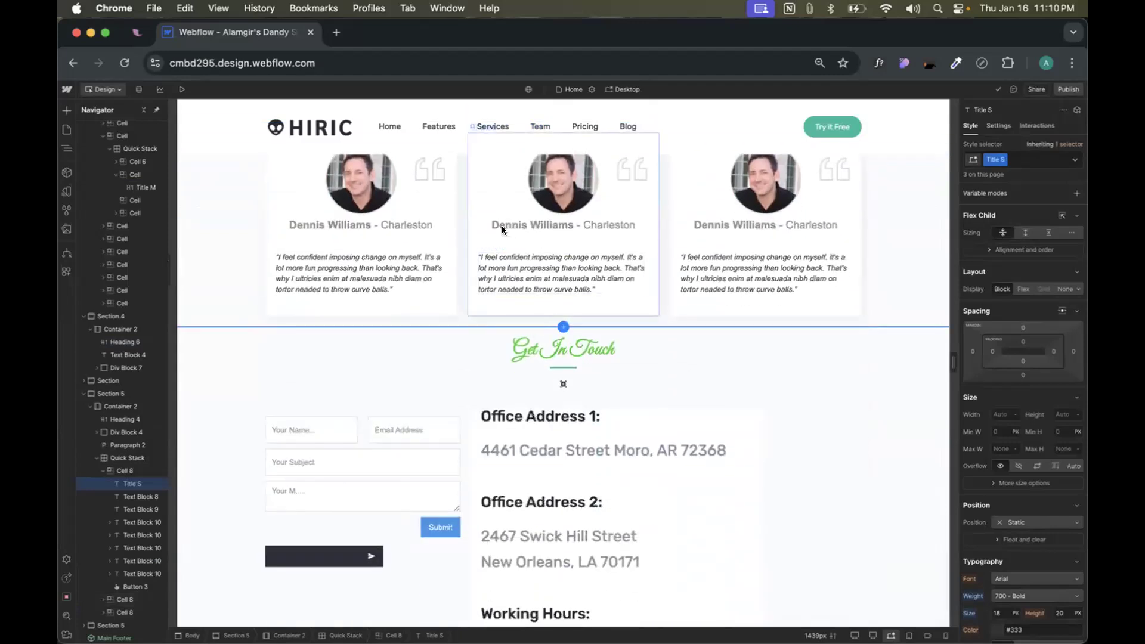
{"action": "left_click", "coordinate": [581, 222]}
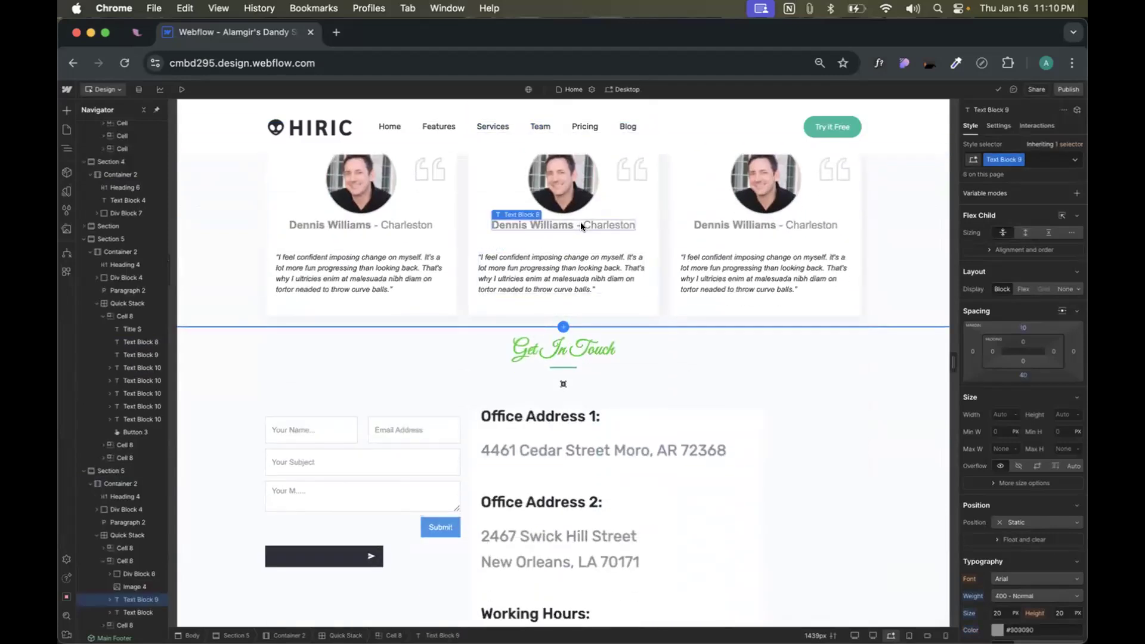
{"action": "key", "text": "super+Return"}
{"action": "key", "text": "BackSpace"}
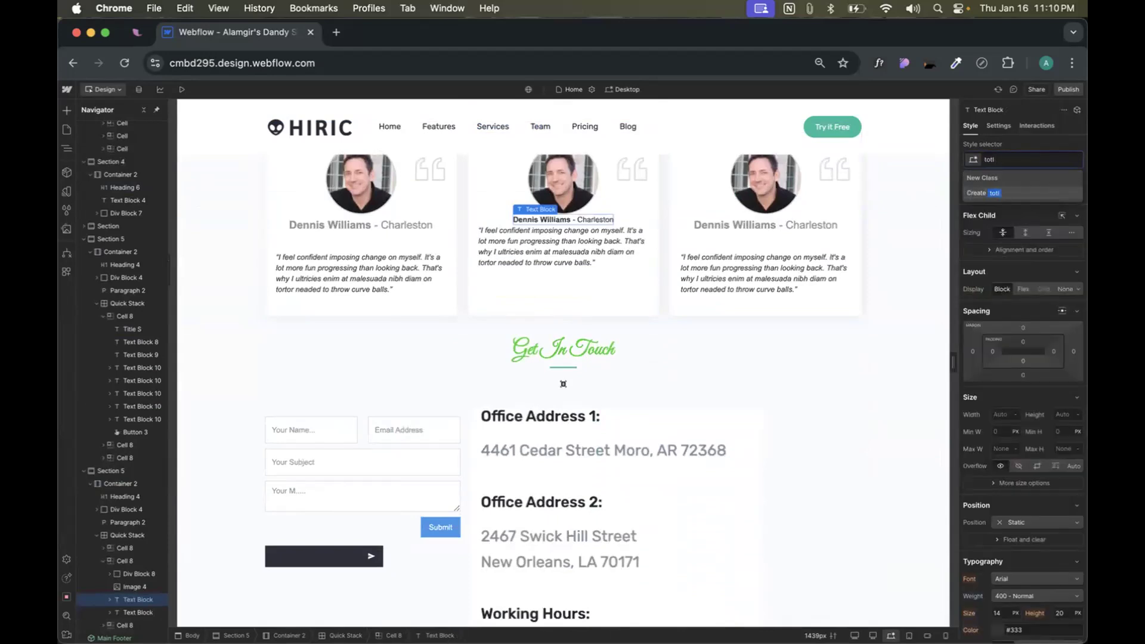
{"action": "type", "text": "title"}
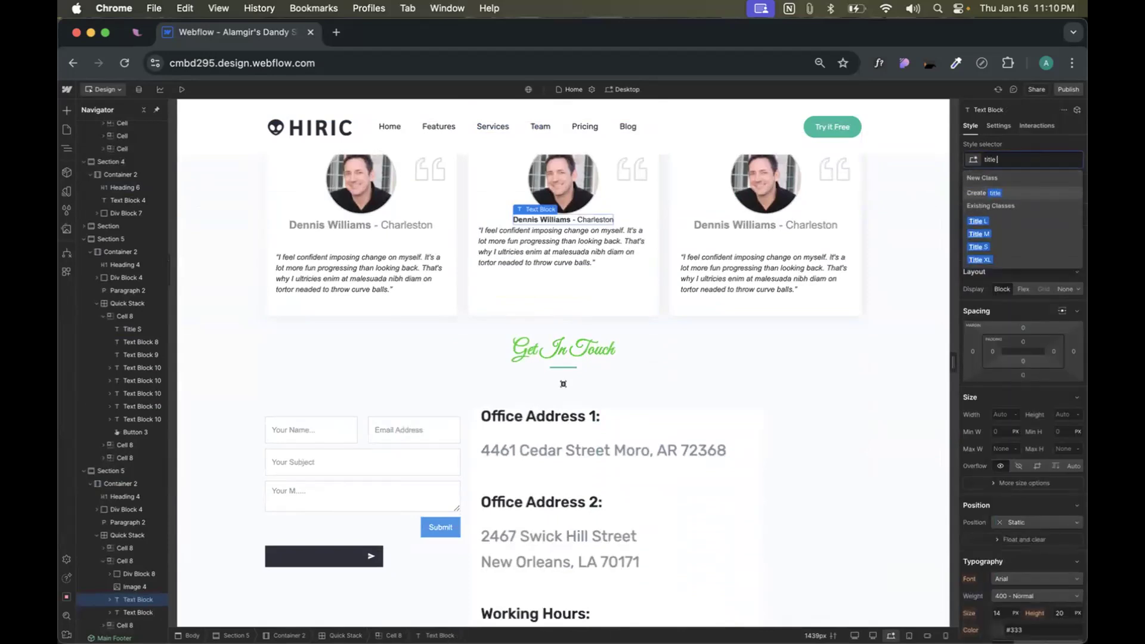
{"action": "type", "text": " s"}
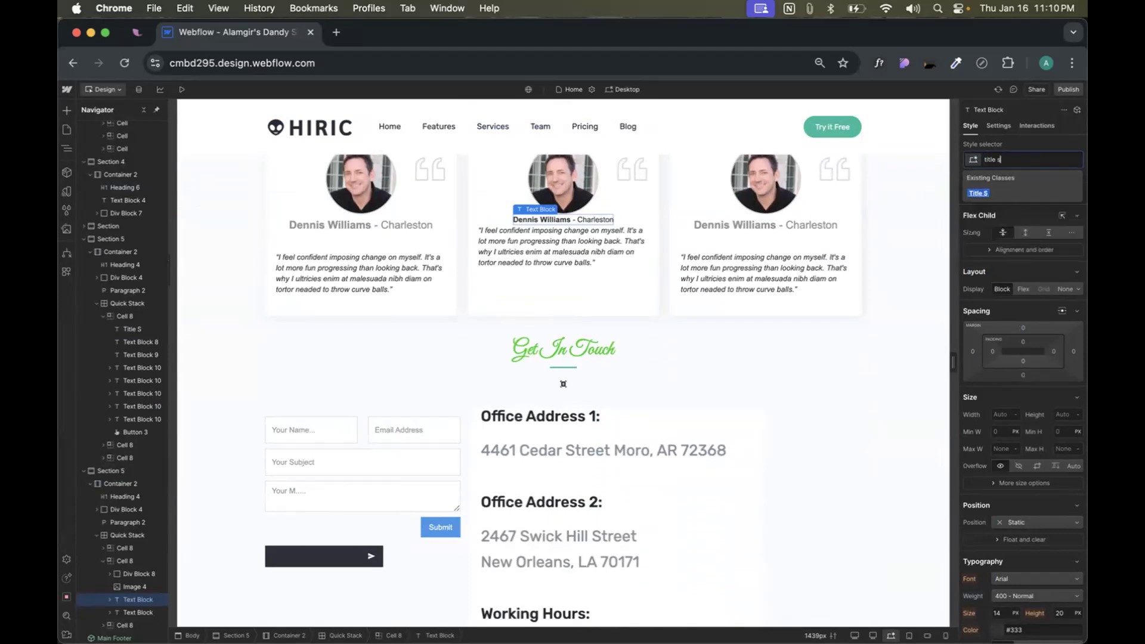
{"action": "key", "text": "Return"}
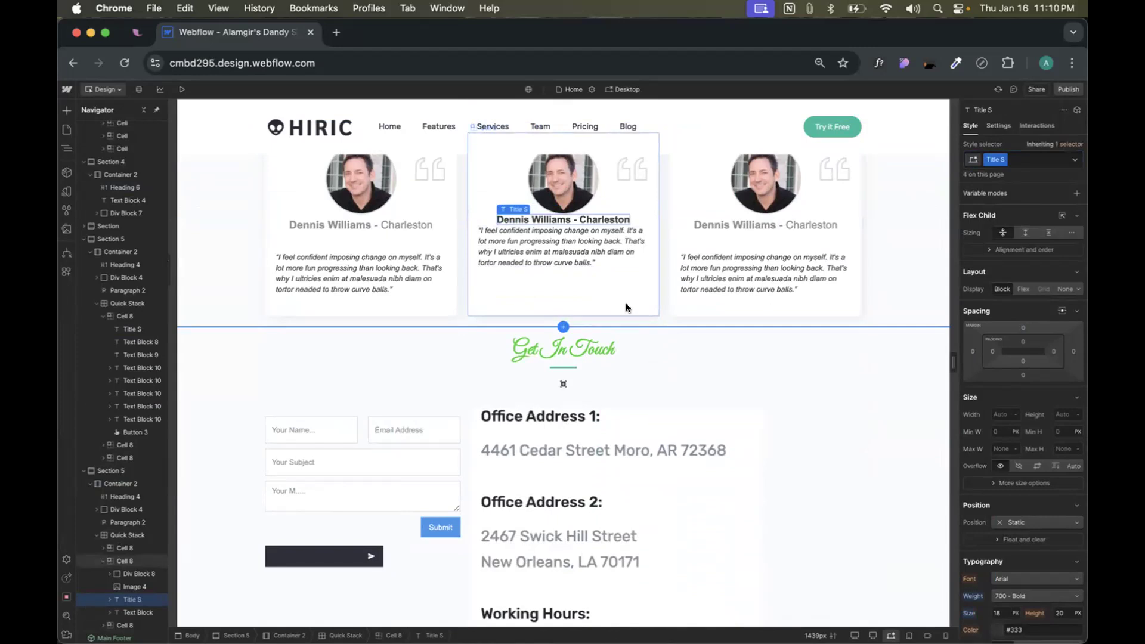
- Set the Title S font size to 14 px and compare its effect on the pricing plan names and the testimonial name
{"action": "scroll", "coordinate": [625, 308], "scroll_direction": "up", "scroll_amount": 4}
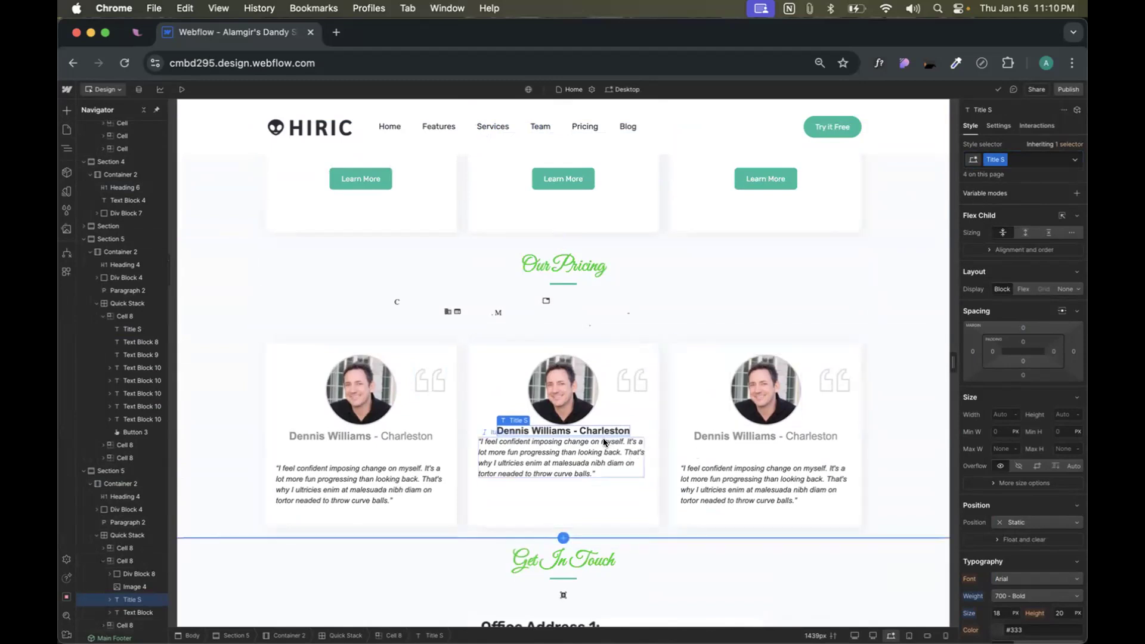
{"action": "scroll", "coordinate": [1081, 413], "scroll_direction": "down", "scroll_amount": 3}
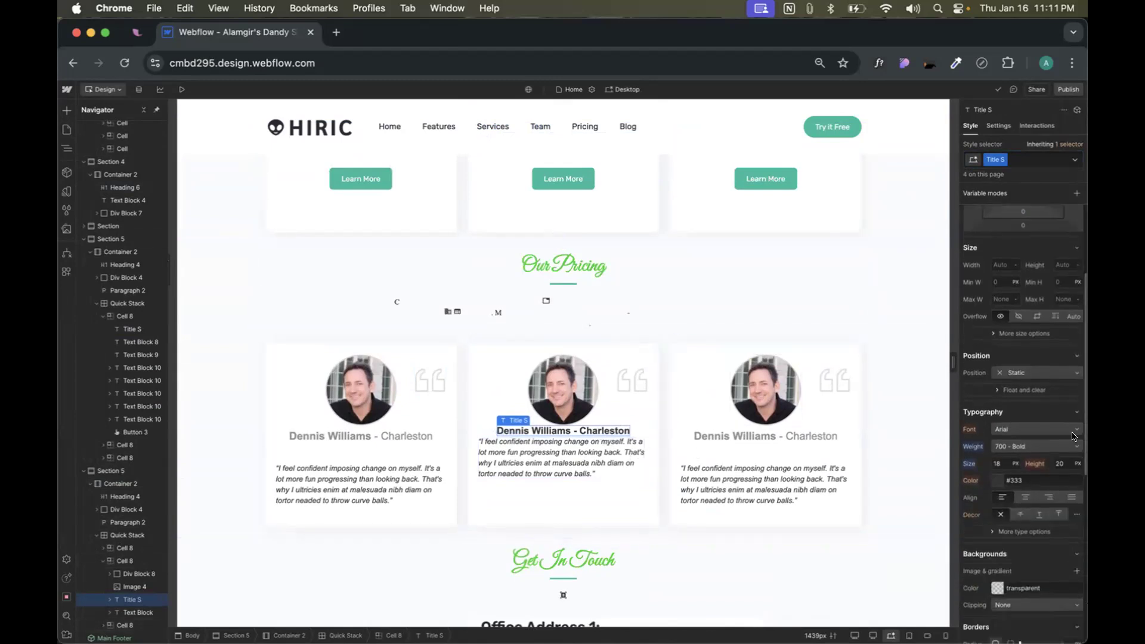
{"action": "left_click", "coordinate": [998, 455]}
{"action": "type", "text": "14"}
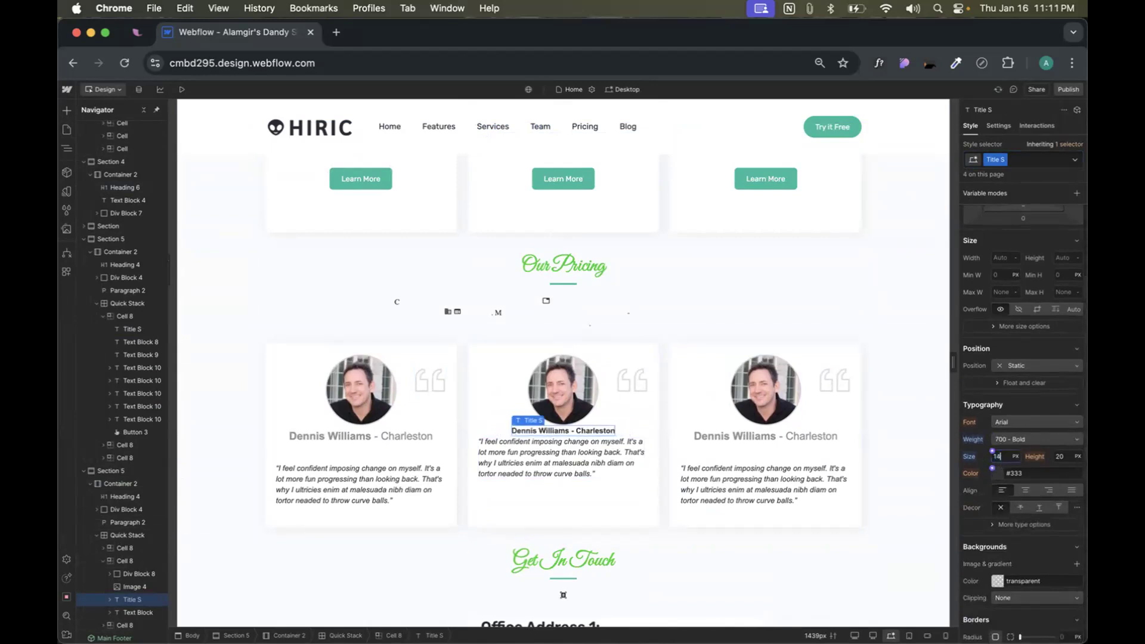
{"action": "scroll", "coordinate": [788, 470], "scroll_direction": "up", "scroll_amount": 1}
{"action": "scroll", "coordinate": [786, 468], "scroll_direction": "up", "scroll_amount": 5}
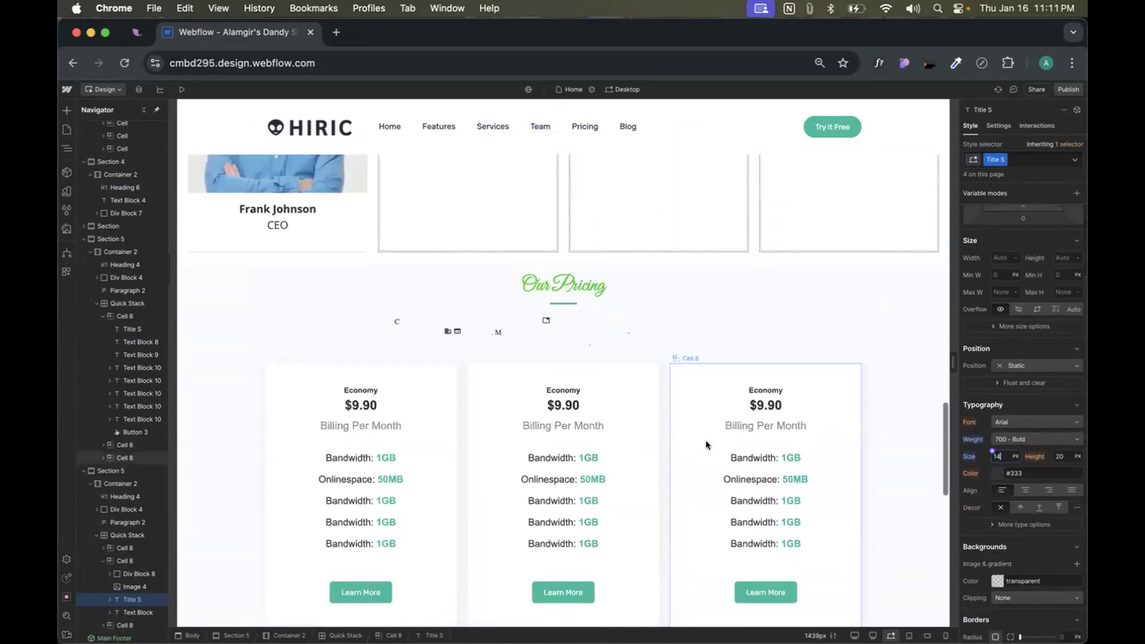
{"action": "scroll", "coordinate": [552, 387], "scroll_direction": "up", "scroll_amount": 5}
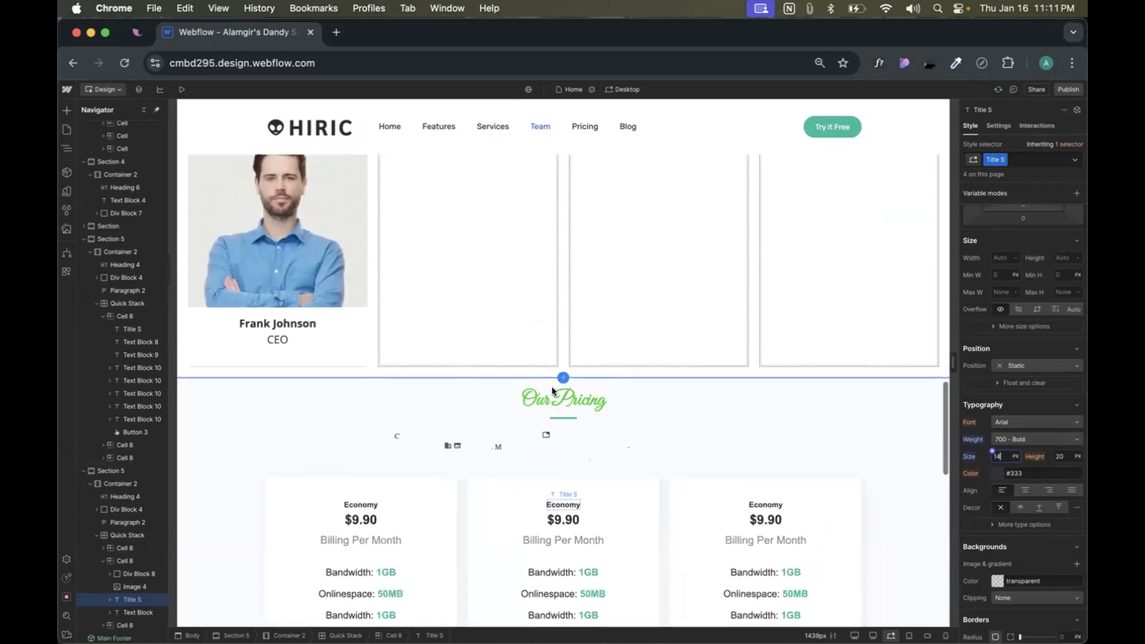
{"action": "scroll", "coordinate": [552, 386], "scroll_direction": "down", "scroll_amount": 10}
{"action": "scroll", "coordinate": [552, 387], "scroll_direction": "down", "scroll_amount": 10}
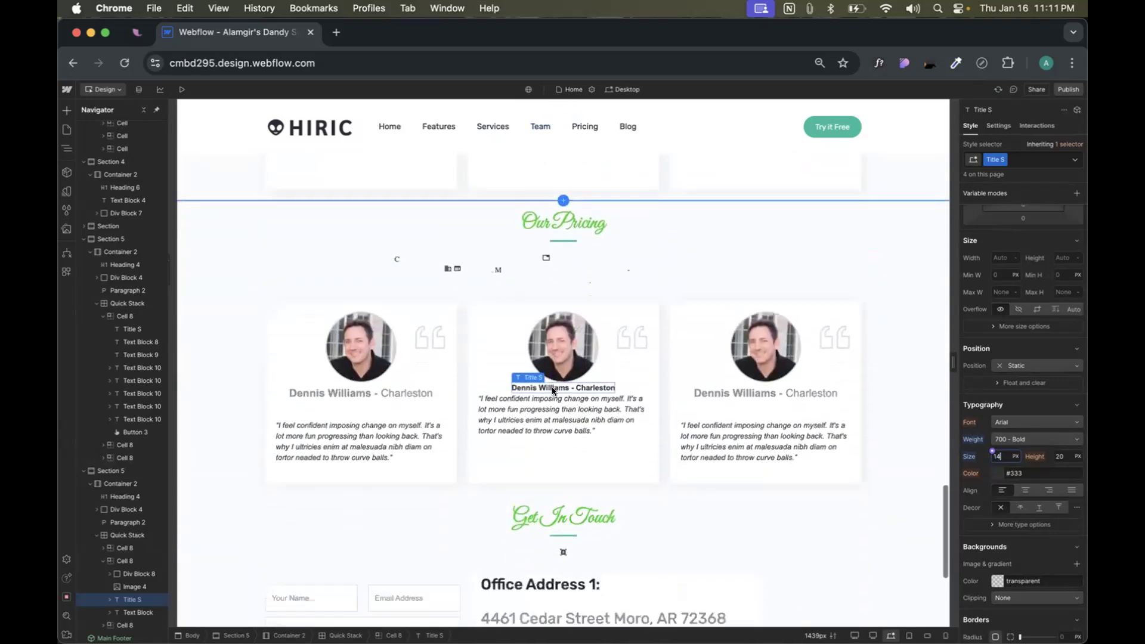
{"action": "scroll", "coordinate": [563, 301], "scroll_direction": "up", "scroll_amount": 8}
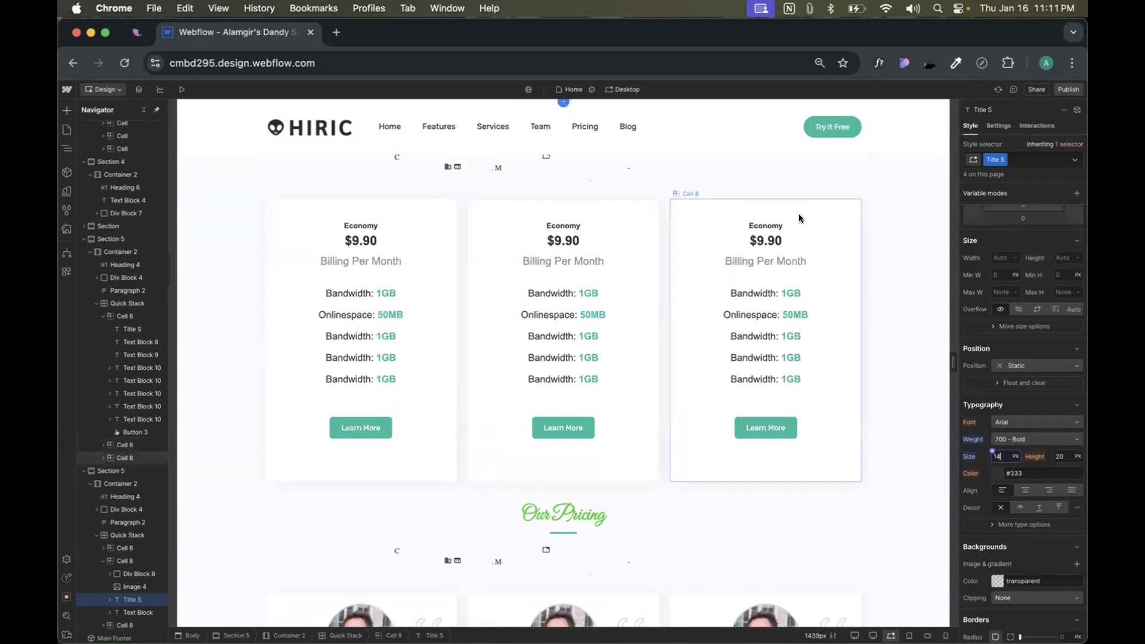
{"action": "scroll", "coordinate": [733, 238], "scroll_direction": "down", "scroll_amount": 6}
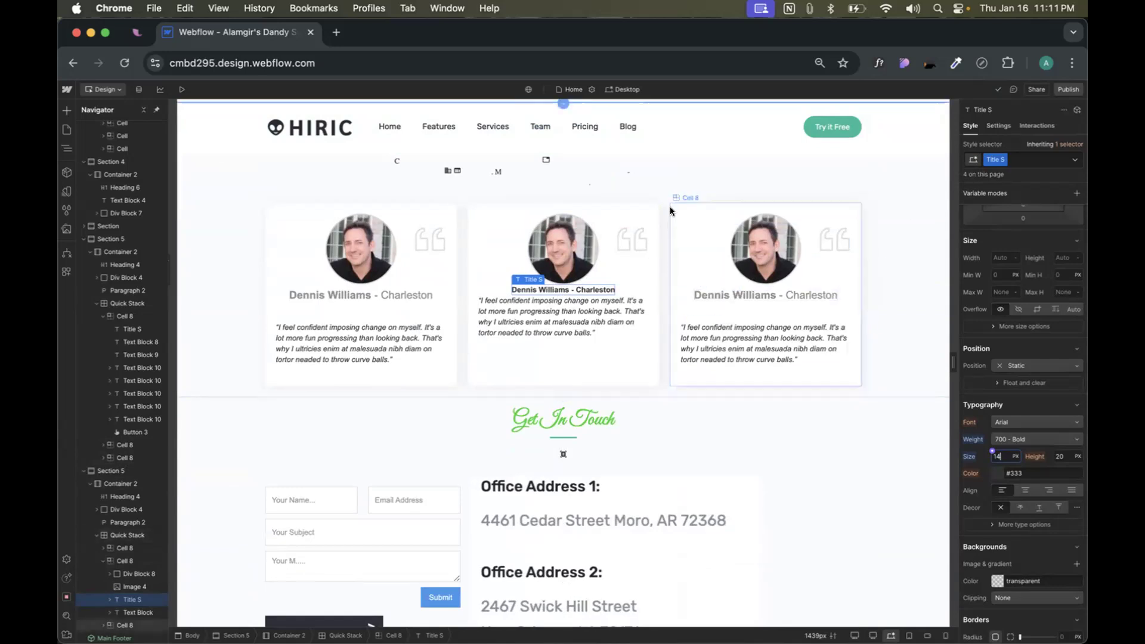
- Undo the Title S size change and the class replacement on the middle testimonial's name text
{"action": "left_click", "coordinate": [659, 222]}
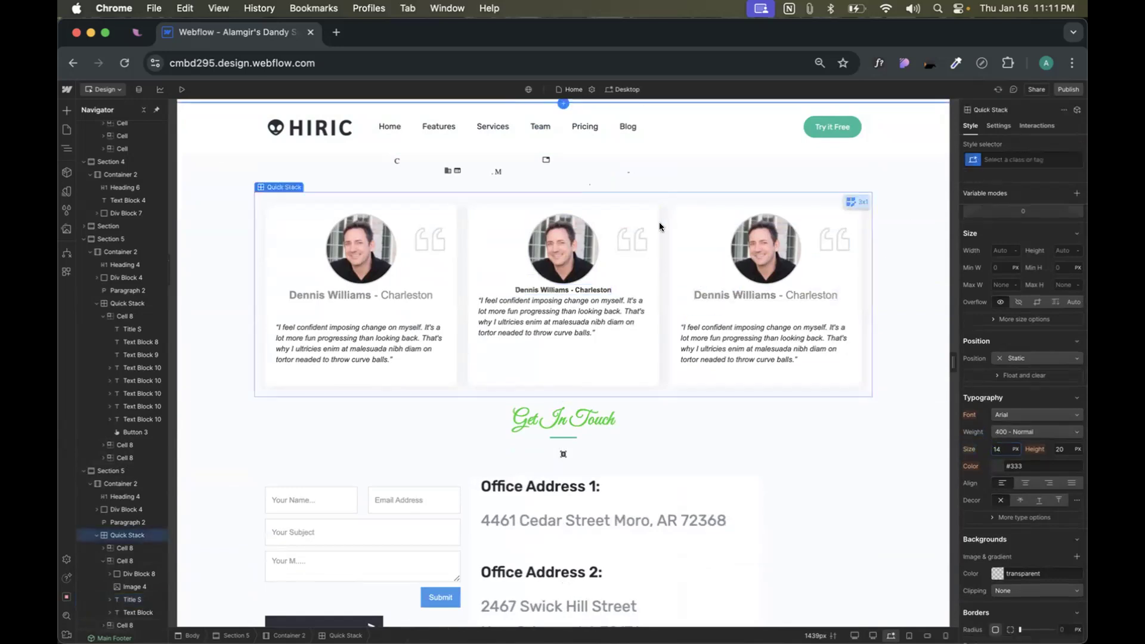
{"action": "key", "text": "super+z"}
{"action": "key", "text": "super+z"}
{"action": "key", "text": "super+z"}
{"action": "key", "text": "super+z"}
{"action": "key", "text": "super+z"}
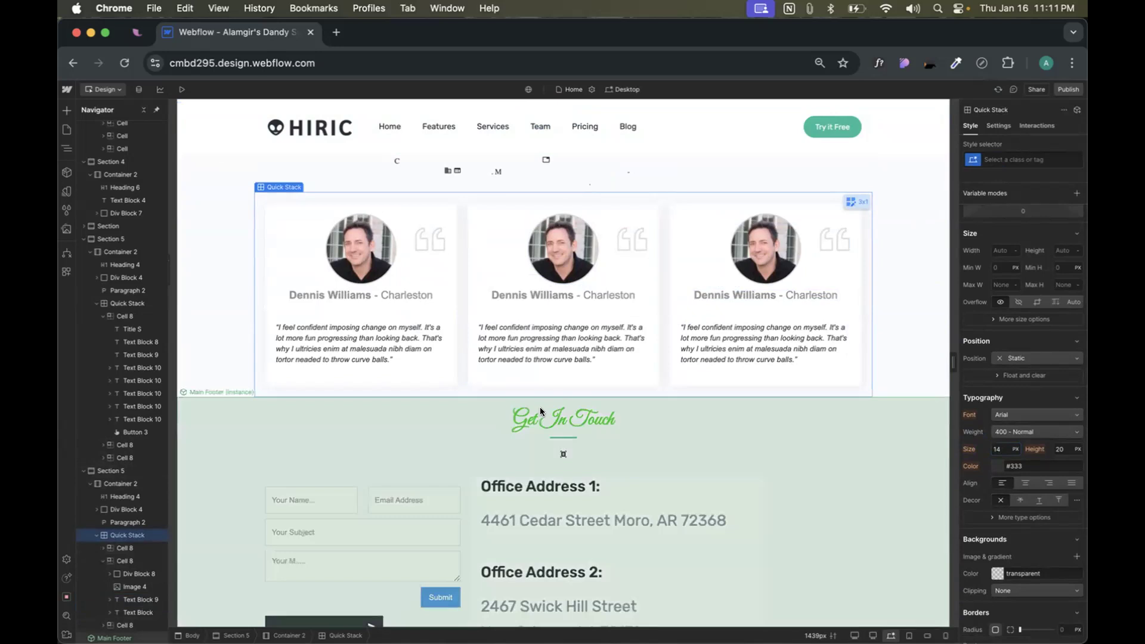
- Review the sections up to "A digital web design studio" and check whether the description below that heading has a class
{"action": "scroll", "coordinate": [610, 394], "scroll_direction": "up", "scroll_amount": 10}
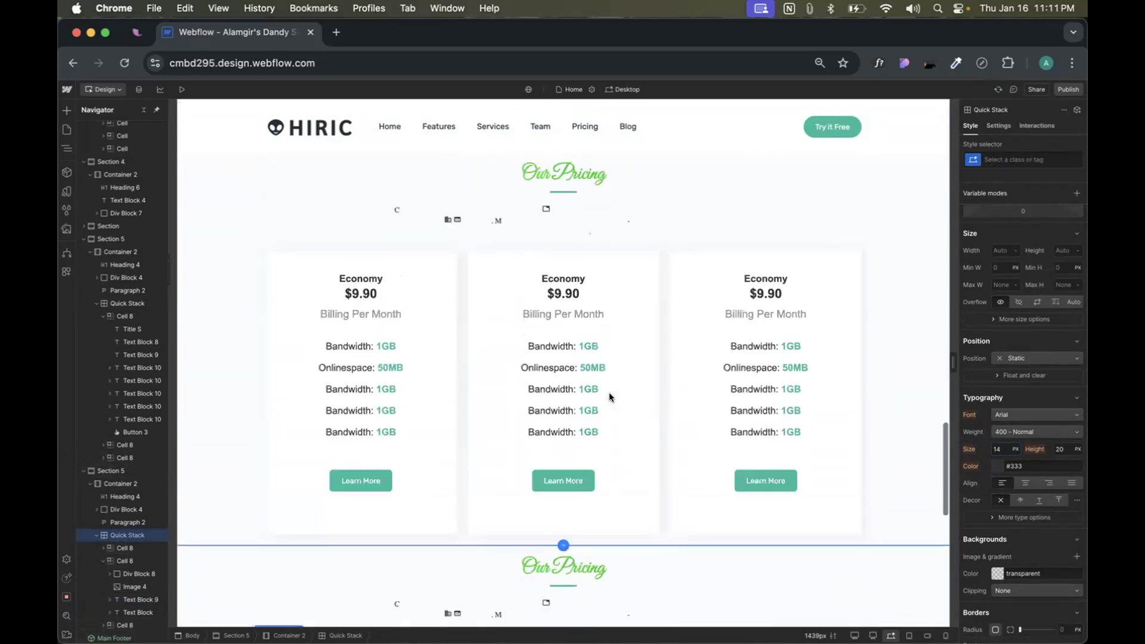
{"action": "scroll", "coordinate": [610, 392], "scroll_direction": "up", "scroll_amount": 10}
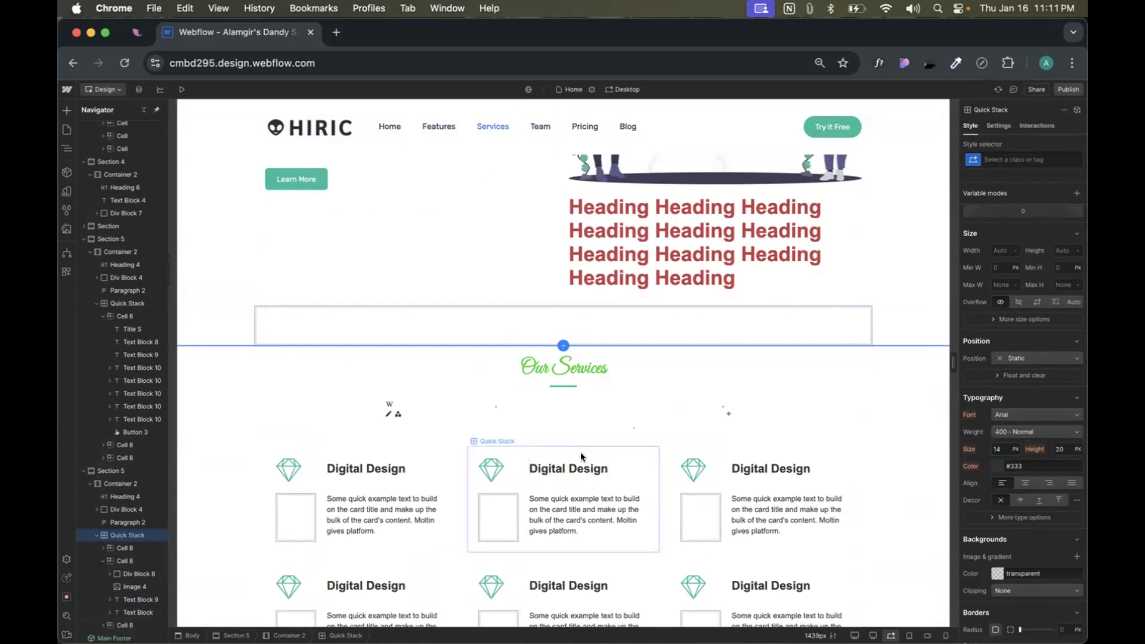
{"action": "scroll", "coordinate": [581, 452], "scroll_direction": "up", "scroll_amount": 5}
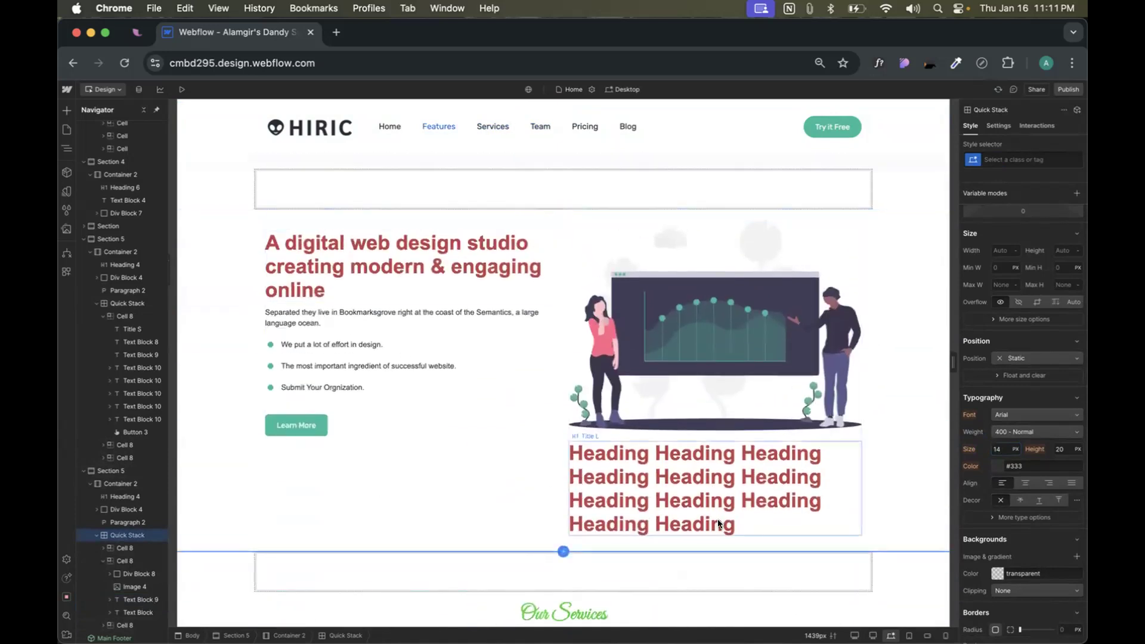
{"action": "scroll", "coordinate": [698, 448], "scroll_direction": "down", "scroll_amount": 5}
{"action": "scroll", "coordinate": [704, 416], "scroll_direction": "up", "scroll_amount": 5}
{"action": "scroll", "coordinate": [666, 425], "scroll_direction": "up", "scroll_amount": 3}
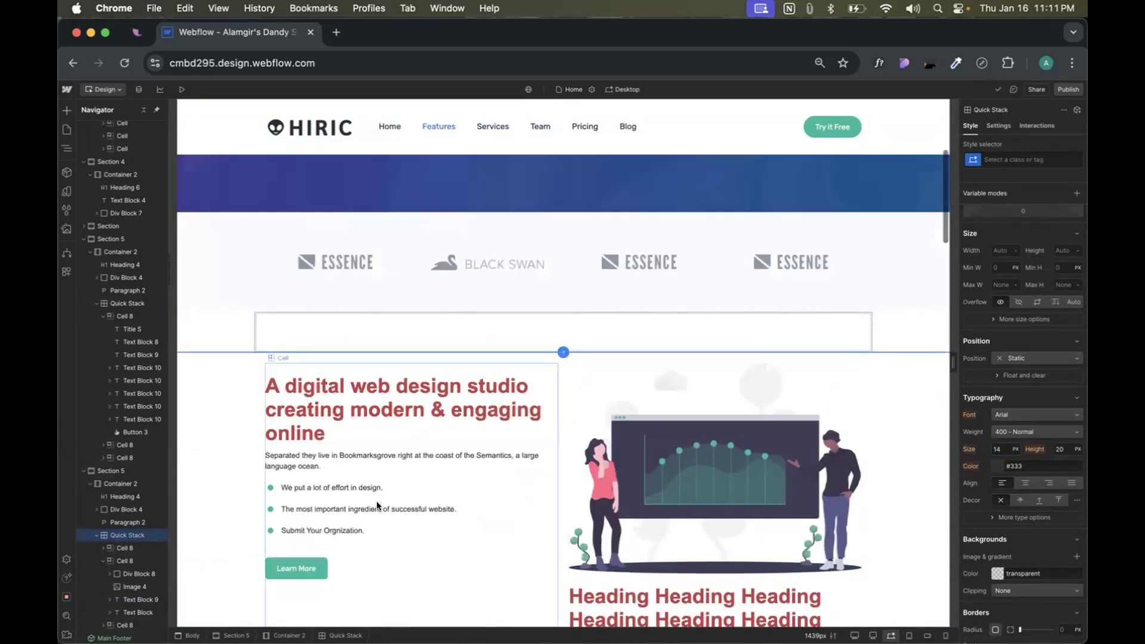
{"action": "left_click", "coordinate": [317, 461]}
{"action": "scroll", "coordinate": [317, 460], "scroll_direction": "down", "scroll_amount": 1}
{"action": "scroll", "coordinate": [317, 461], "scroll_direction": "down", "scroll_amount": 1}
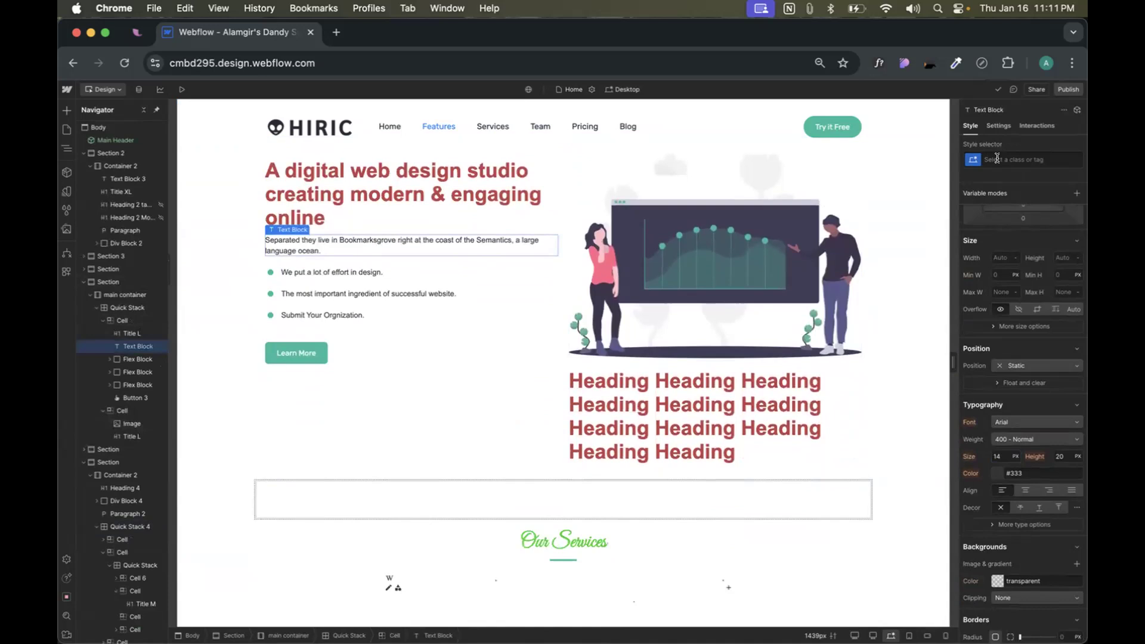
{"action": "left_click", "coordinate": [997, 158]}
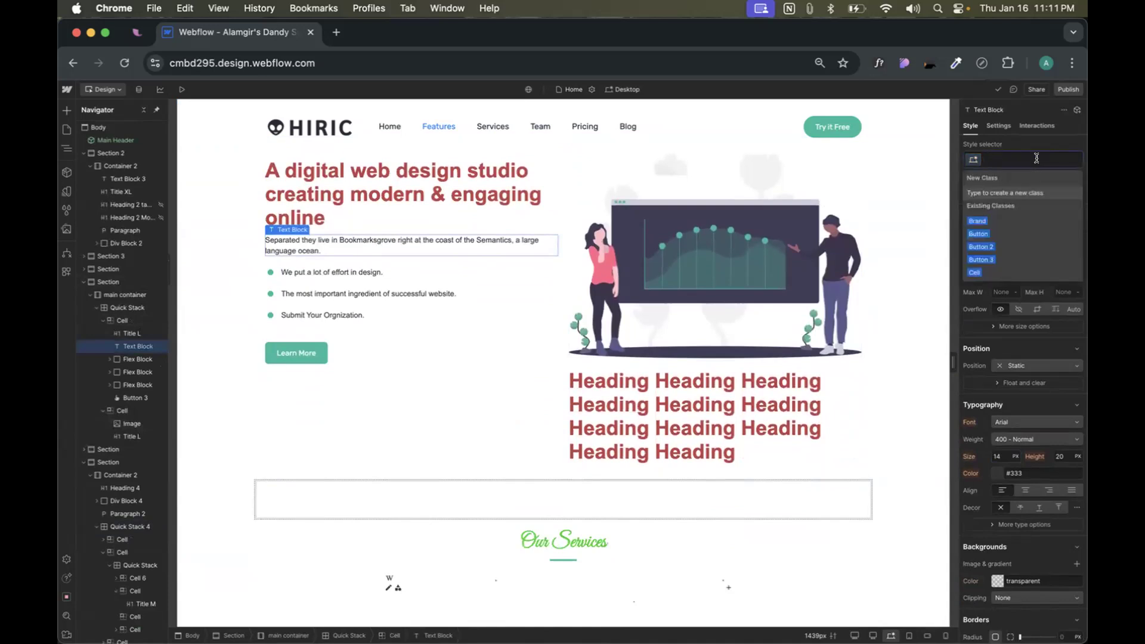
- Examine the services card text and check the class of the description under "Build your dream website today"
{"action": "scroll", "coordinate": [724, 323], "scroll_direction": "down", "scroll_amount": 6}
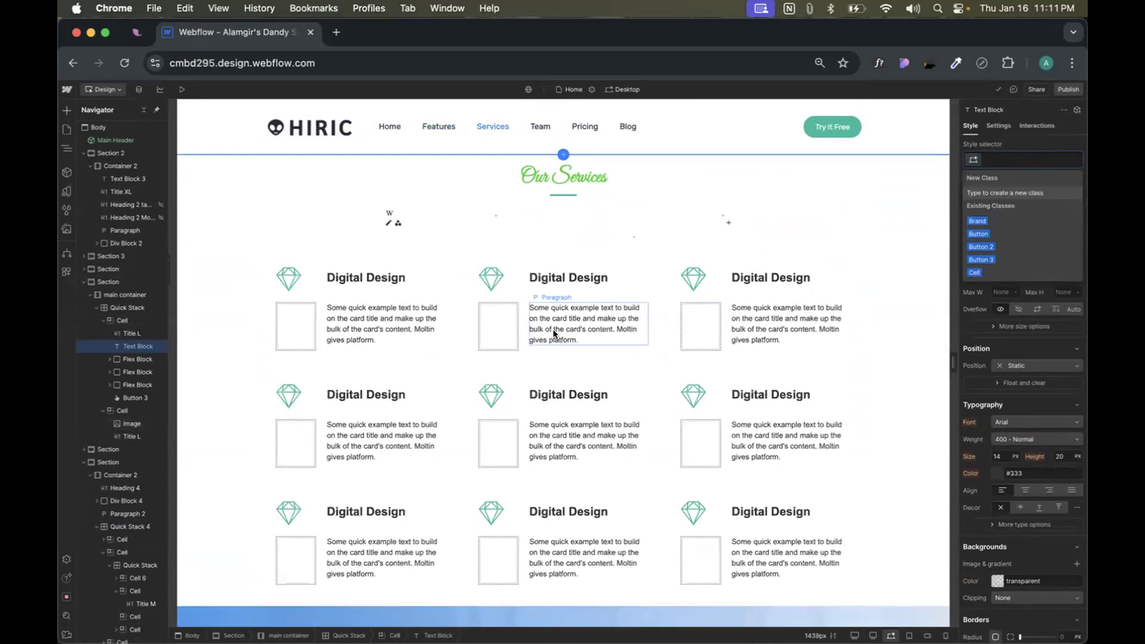
{"action": "scroll", "coordinate": [528, 316], "scroll_direction": "down", "scroll_amount": 8}
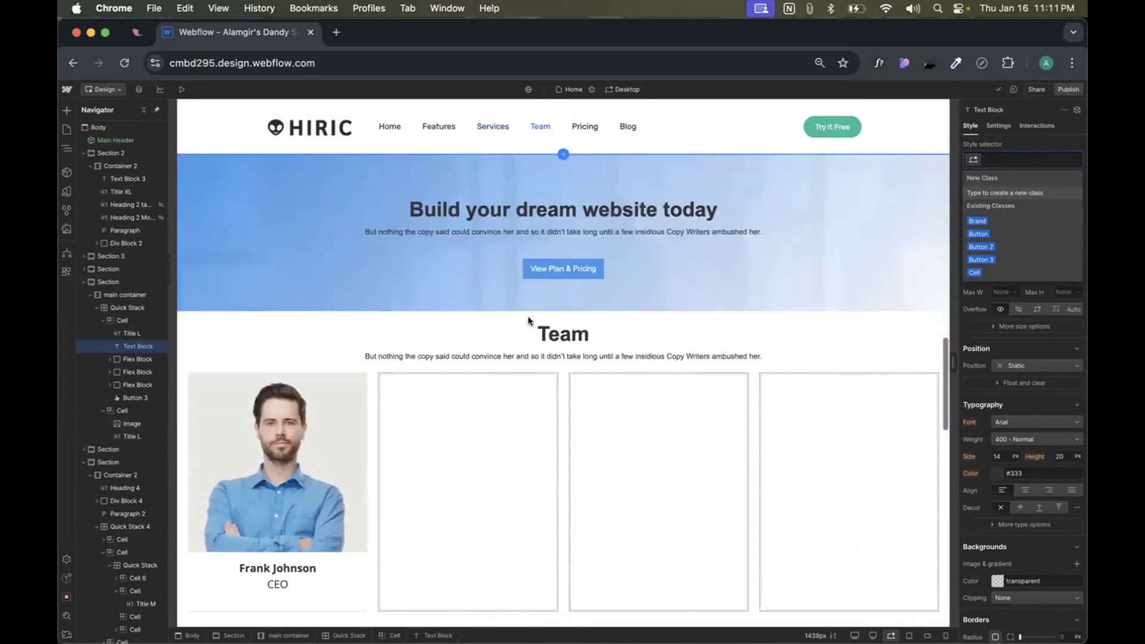
{"action": "left_click", "coordinate": [489, 203]}
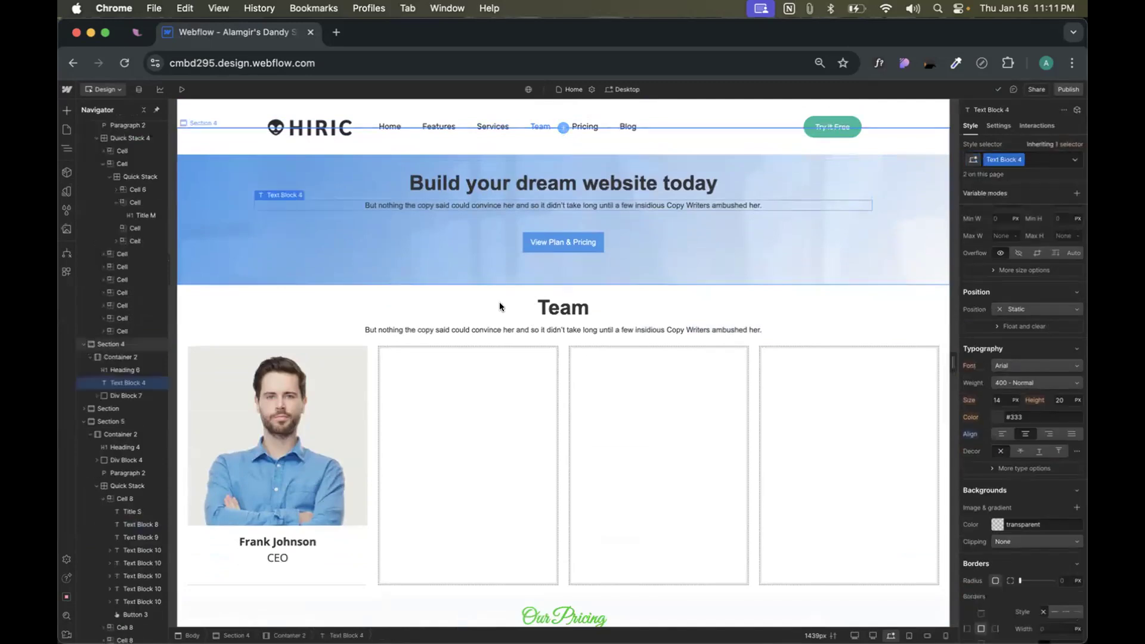
{"action": "scroll", "coordinate": [488, 327], "scroll_direction": "up", "scroll_amount": 10}
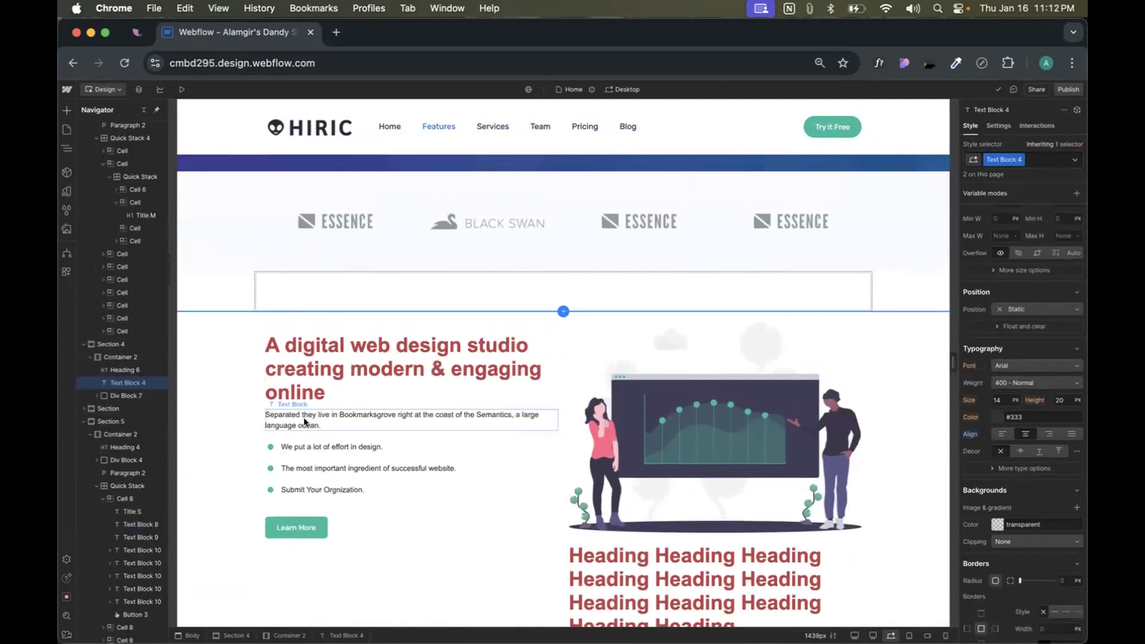
- Inspect the classes of the description, first list item, empty container and heading around the "A digital web design studio" section
{"action": "left_click", "coordinate": [305, 421]}
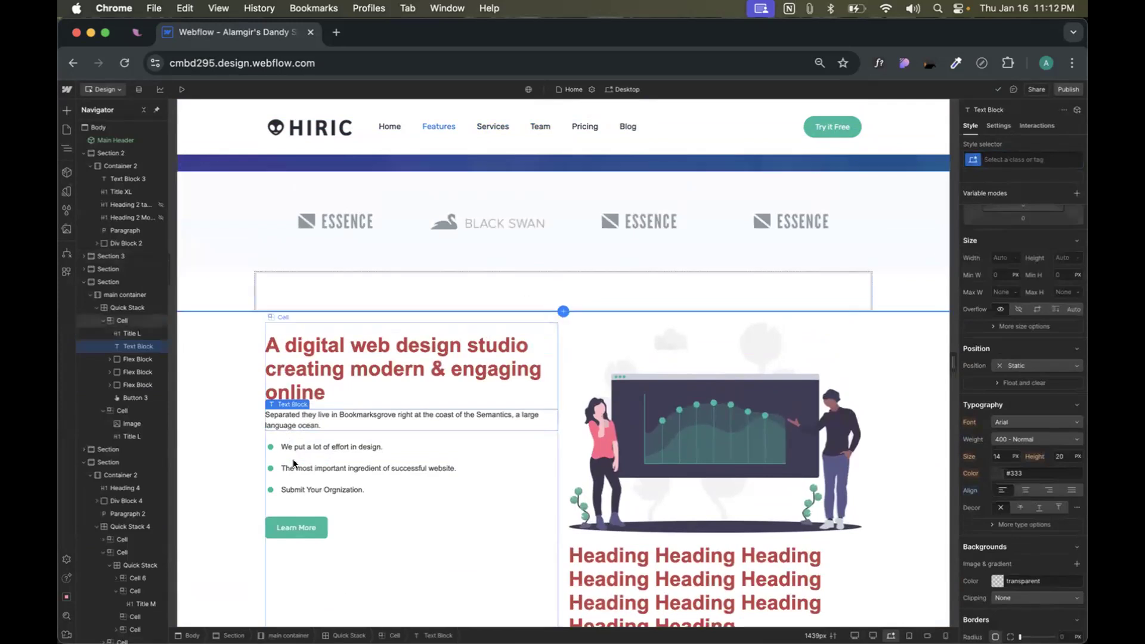
{"action": "left_click", "coordinate": [273, 444]}
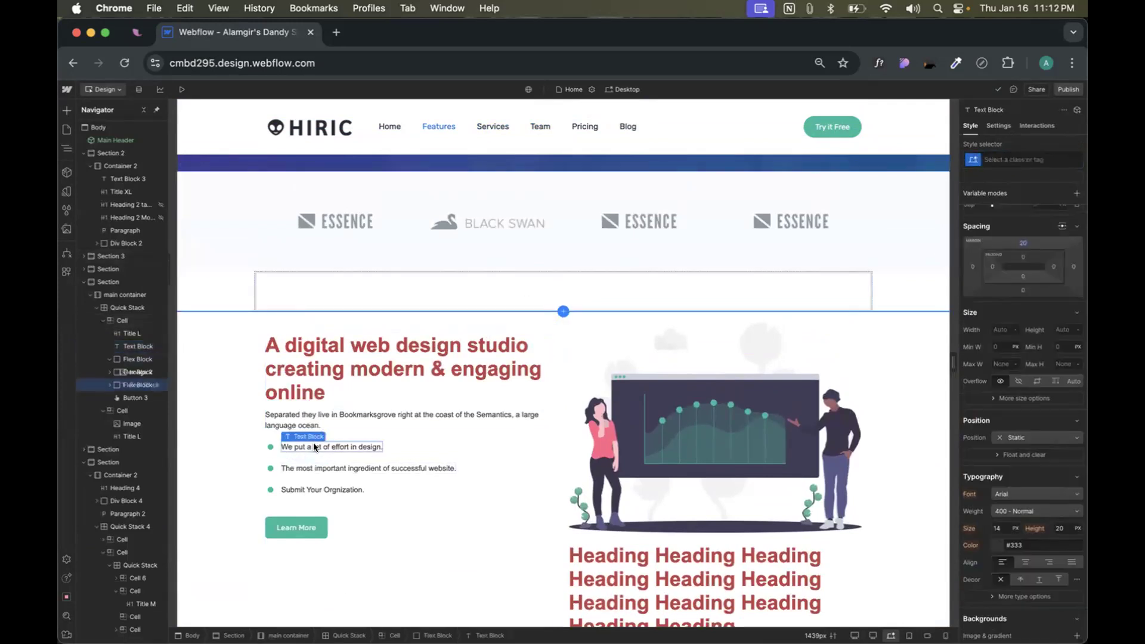
{"action": "left_click", "coordinate": [500, 396]}
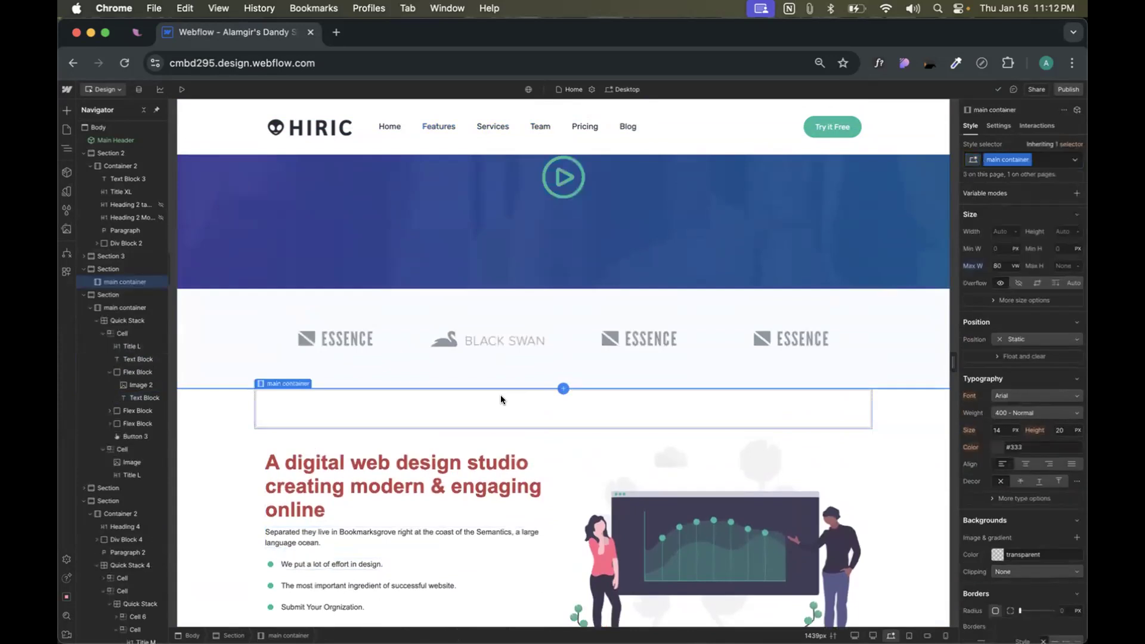
{"action": "scroll", "coordinate": [499, 395], "scroll_direction": "down", "scroll_amount": 4}
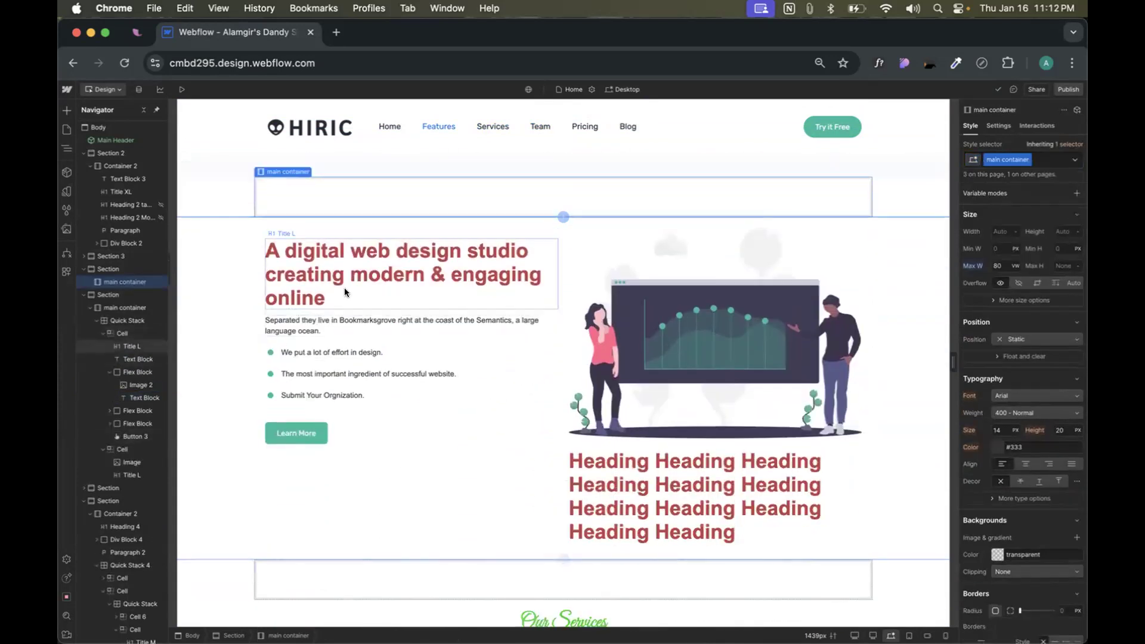
{"action": "left_click", "coordinate": [344, 288]}
- Rename the class of the div block around the hero section's play icon to "play icon wrapper"
{"action": "scroll", "coordinate": [450, 426], "scroll_direction": "up", "scroll_amount": 5}
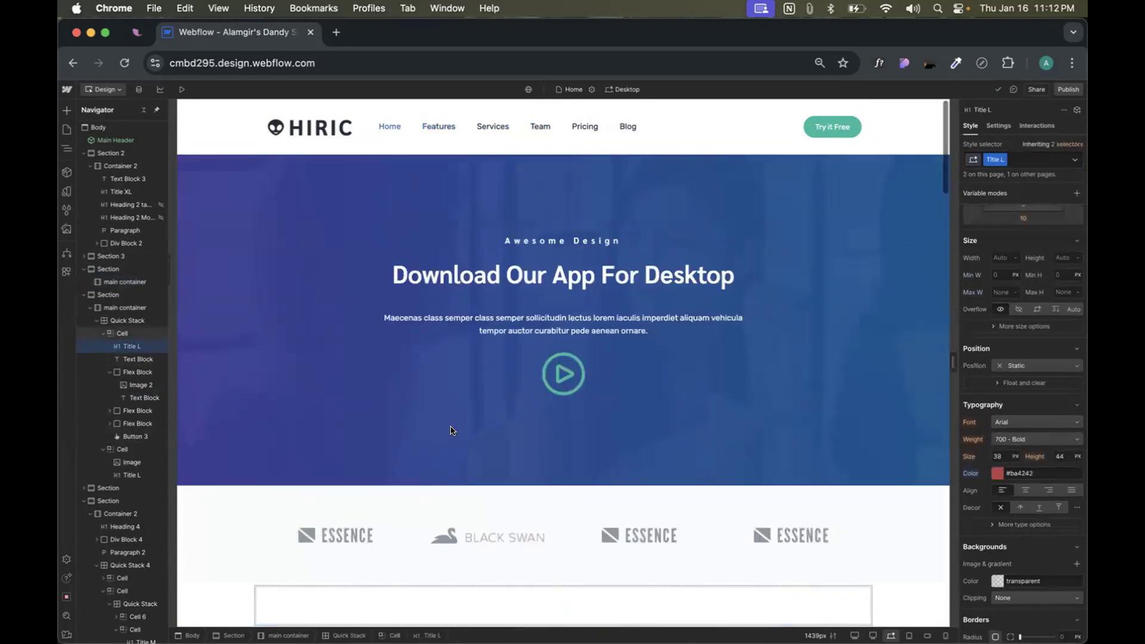
{"action": "left_click", "coordinate": [457, 375]}
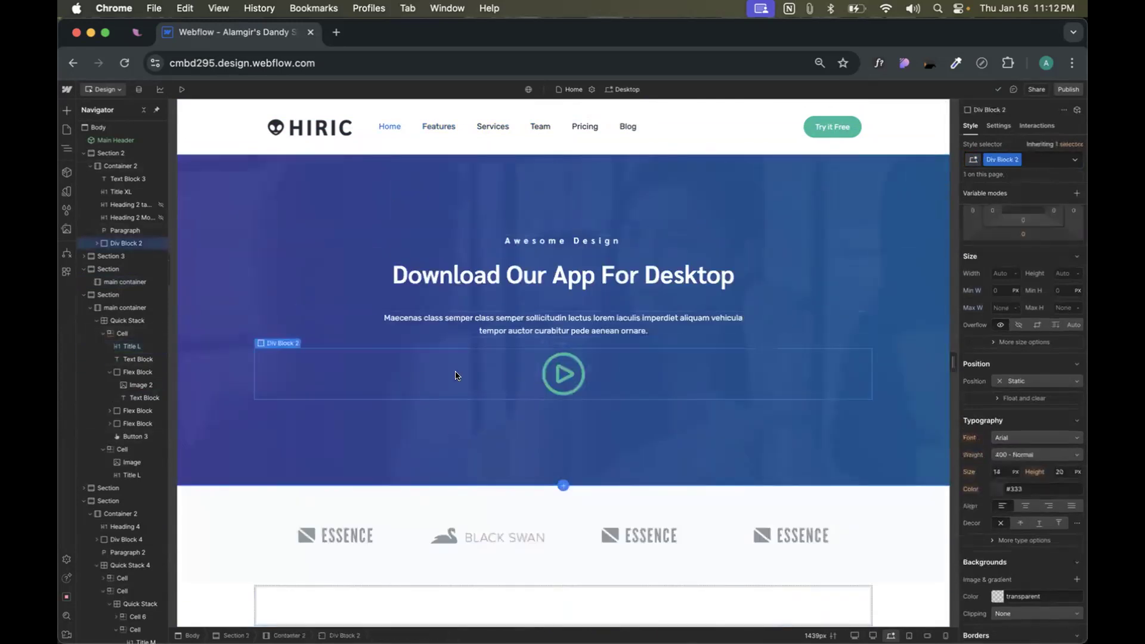
{"action": "double_click", "coordinate": [1000, 156]}
{"action": "key", "text": "BackSpace"}
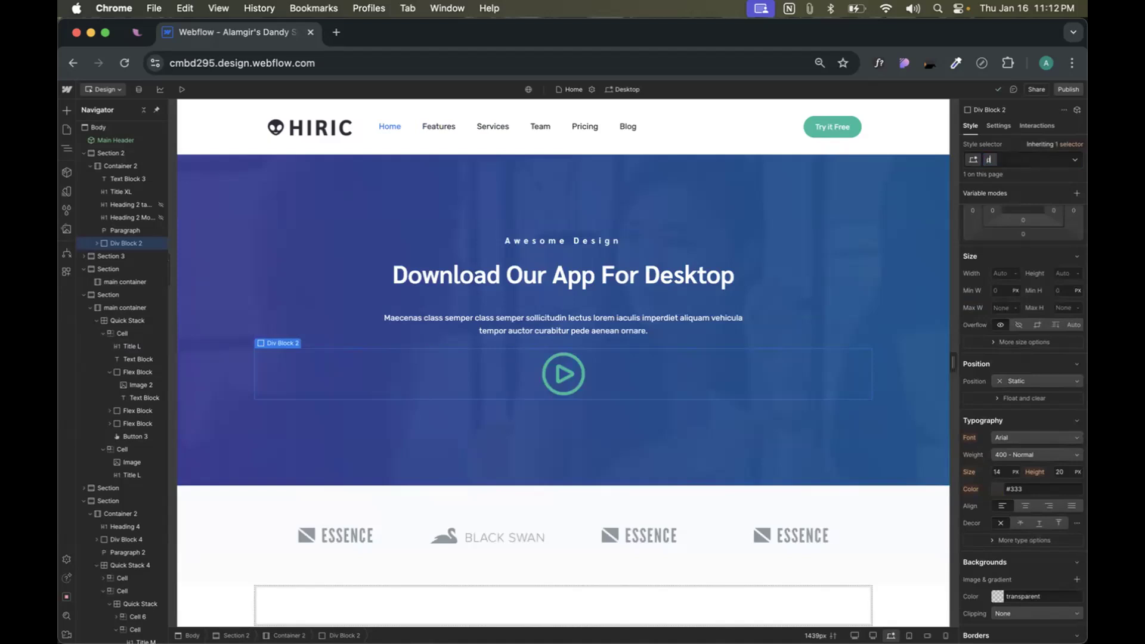
{"action": "type", "text": "play icon wrapper"}
{"action": "key", "text": "Return"}
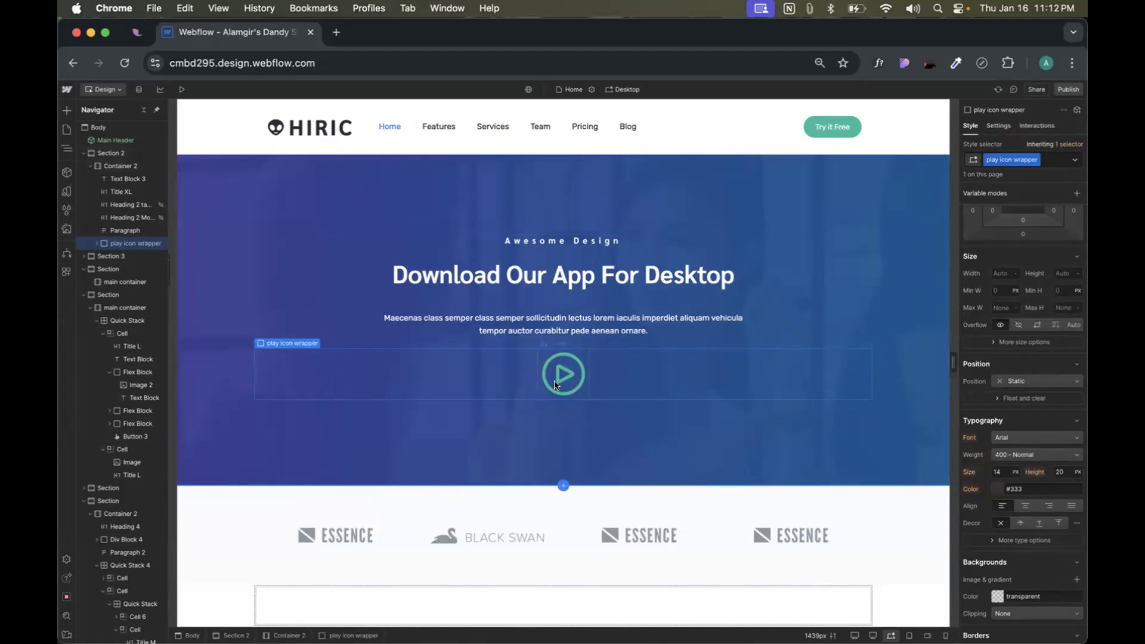
- Rename the class of the play image inside the hero section's play icon wrapper to "play icon"
{"action": "left_click", "coordinate": [558, 361]}
{"action": "double_click", "coordinate": [989, 159]}
{"action": "type", "text": "play i"}
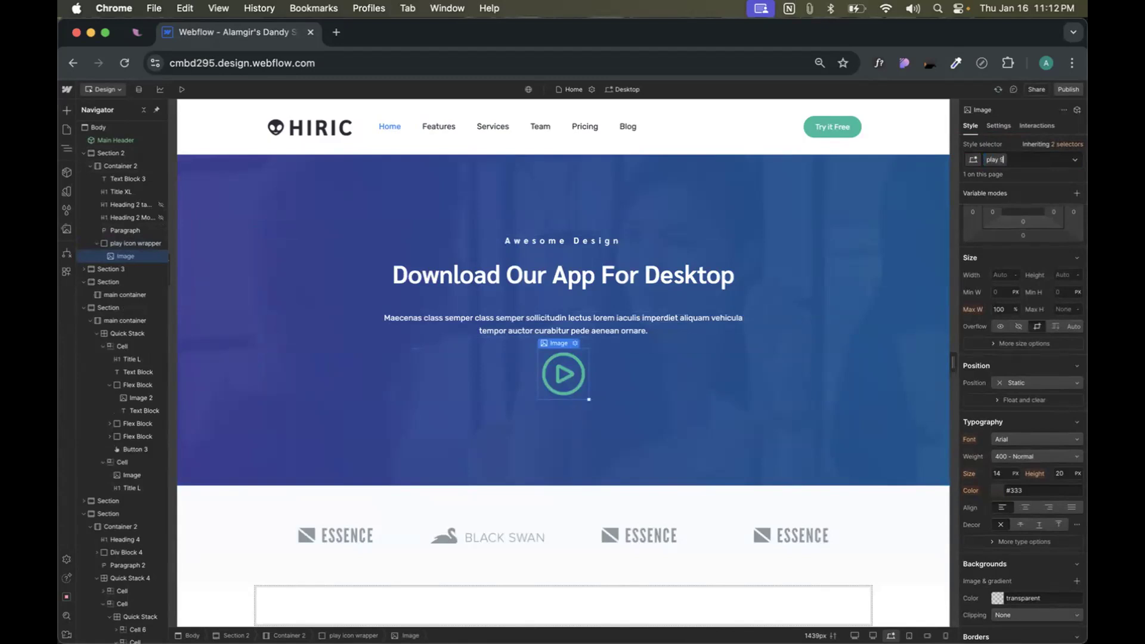
{"action": "type", "text": "con"}
{"action": "key", "text": "Return"}
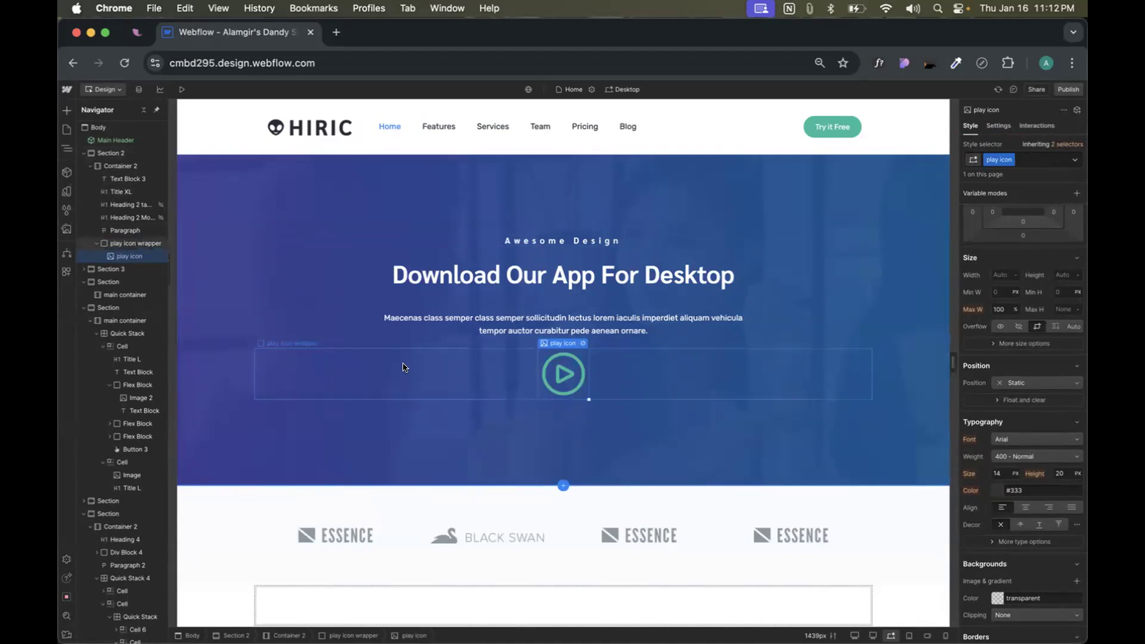
- Check the classes of the play icon wrapper, the hero description and the brand logo images
{"action": "left_click", "coordinate": [382, 368]}
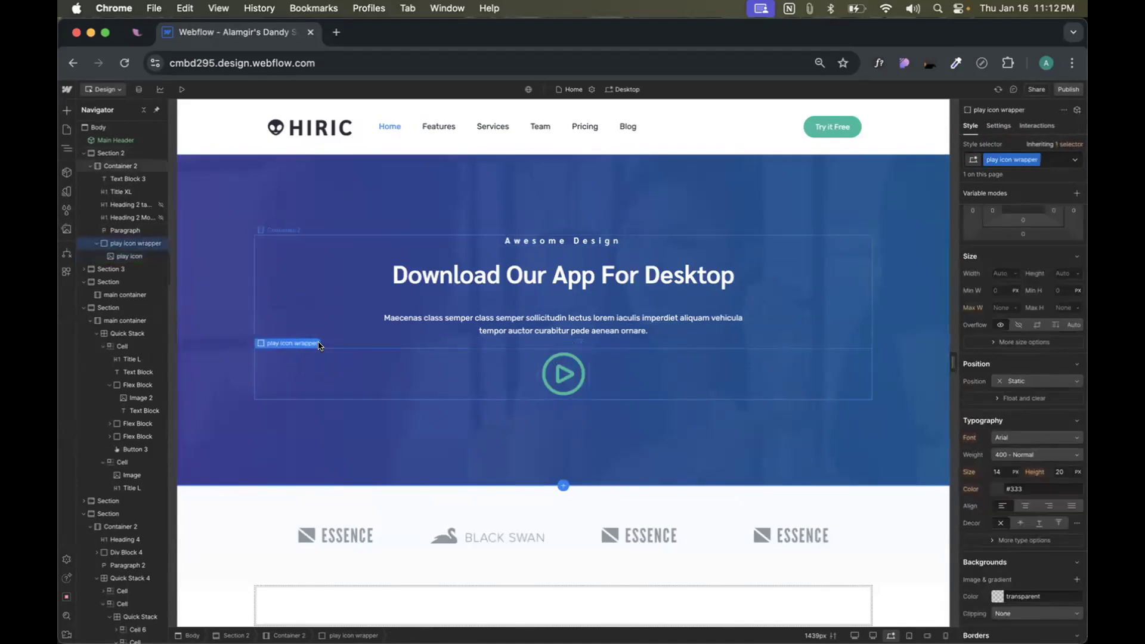
{"action": "left_click", "coordinate": [536, 317]}
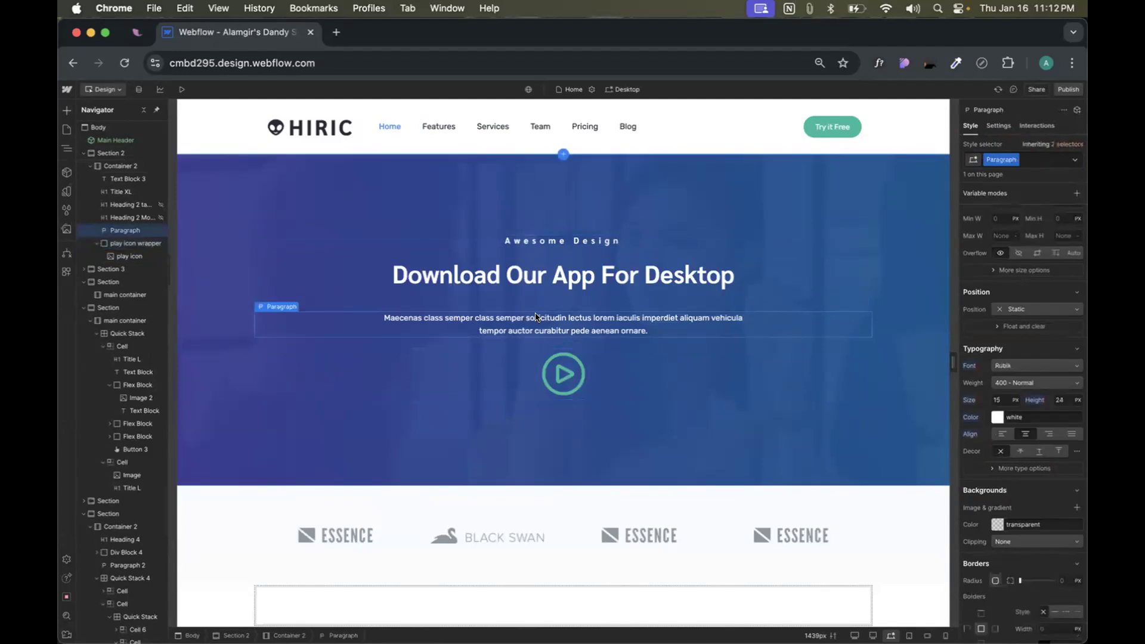
{"action": "scroll", "coordinate": [537, 316], "scroll_direction": "down", "scroll_amount": 1}
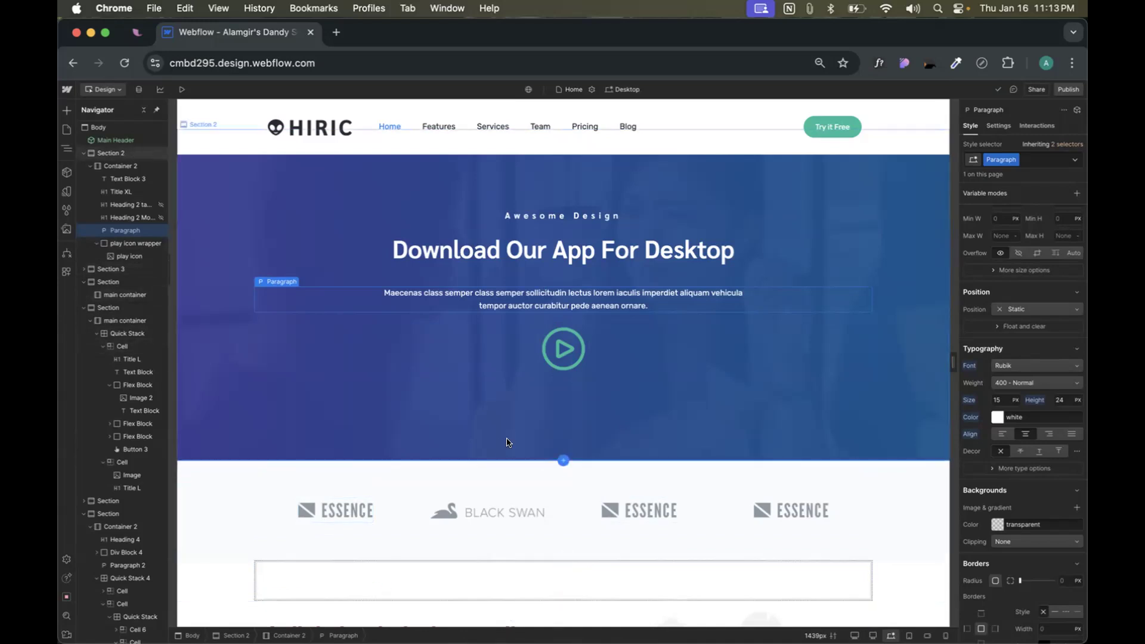
{"action": "left_click", "coordinate": [628, 511]}
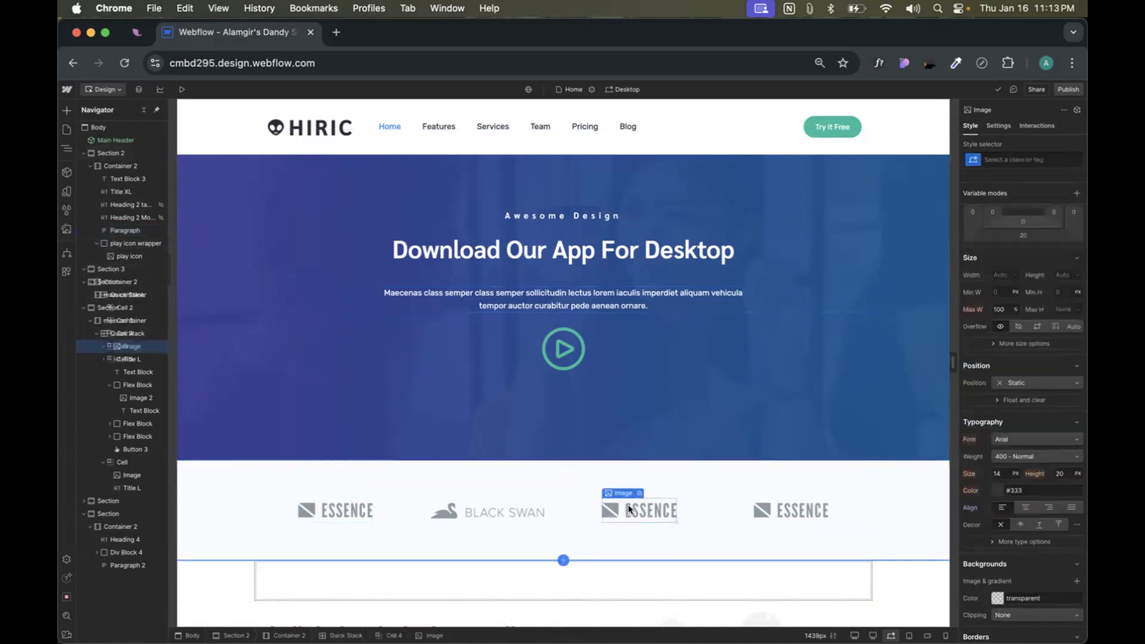
{"action": "left_click", "coordinate": [495, 513]}
- Try a 15 px font size on the brand logo row's quick stack, and remove the class generated by that change
{"action": "left_click", "coordinate": [403, 499]}
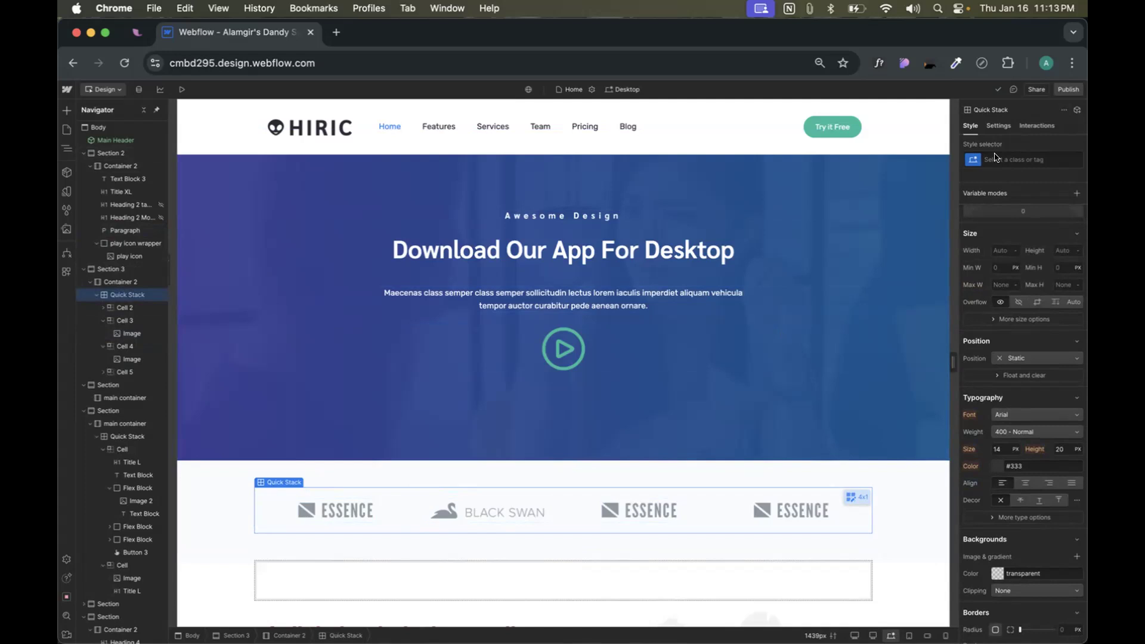
{"action": "scroll", "coordinate": [1006, 528], "scroll_direction": "down", "scroll_amount": 6}
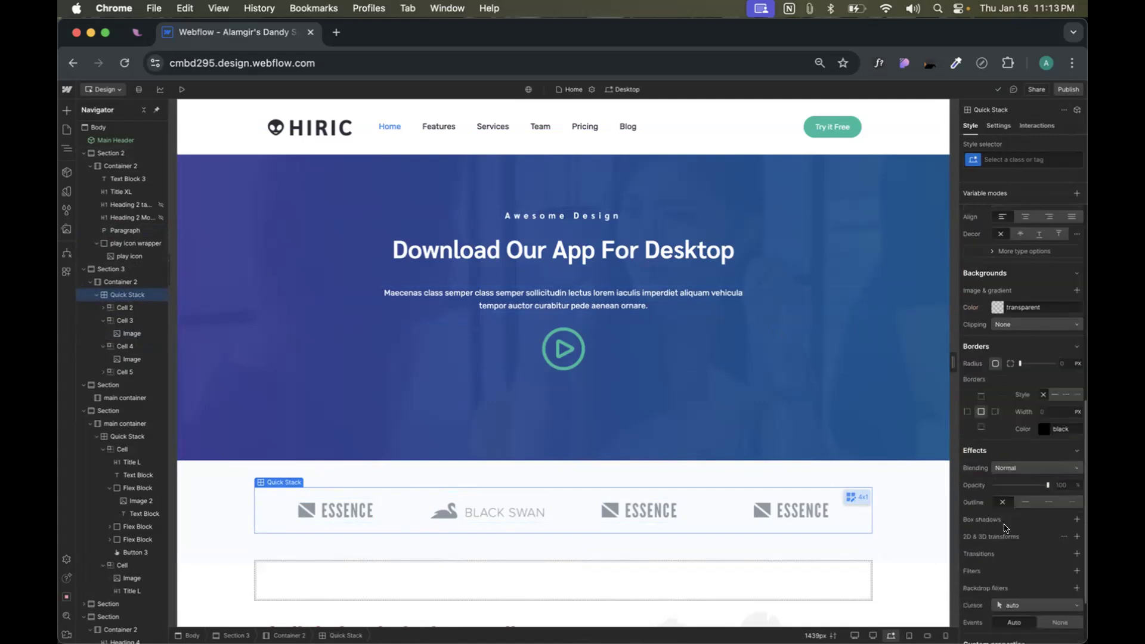
{"action": "scroll", "coordinate": [1008, 507], "scroll_direction": "up", "scroll_amount": 6}
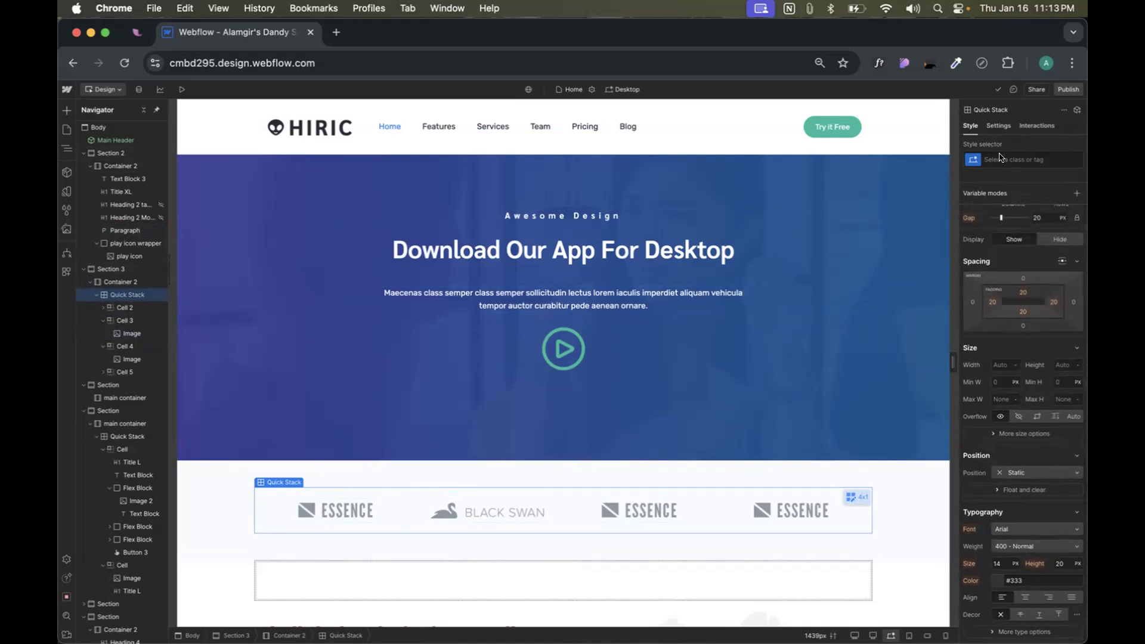
{"action": "left_click", "coordinate": [1004, 563]}
{"action": "key", "text": "Up"}
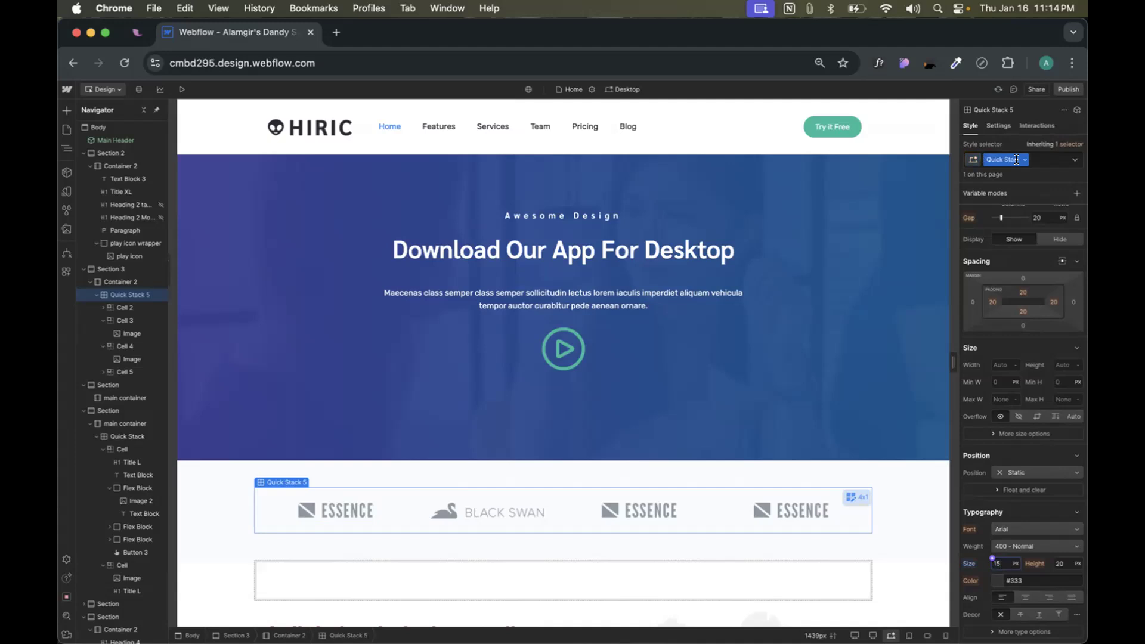
{"action": "left_click", "coordinate": [1034, 159]}
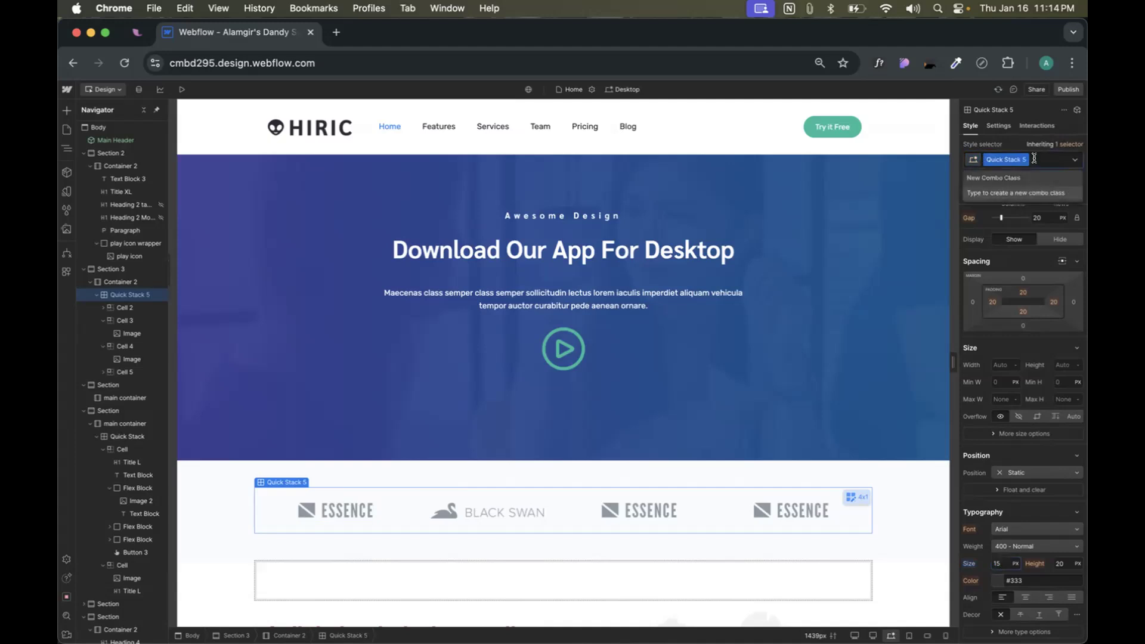
{"action": "key", "text": "BackSpace"}
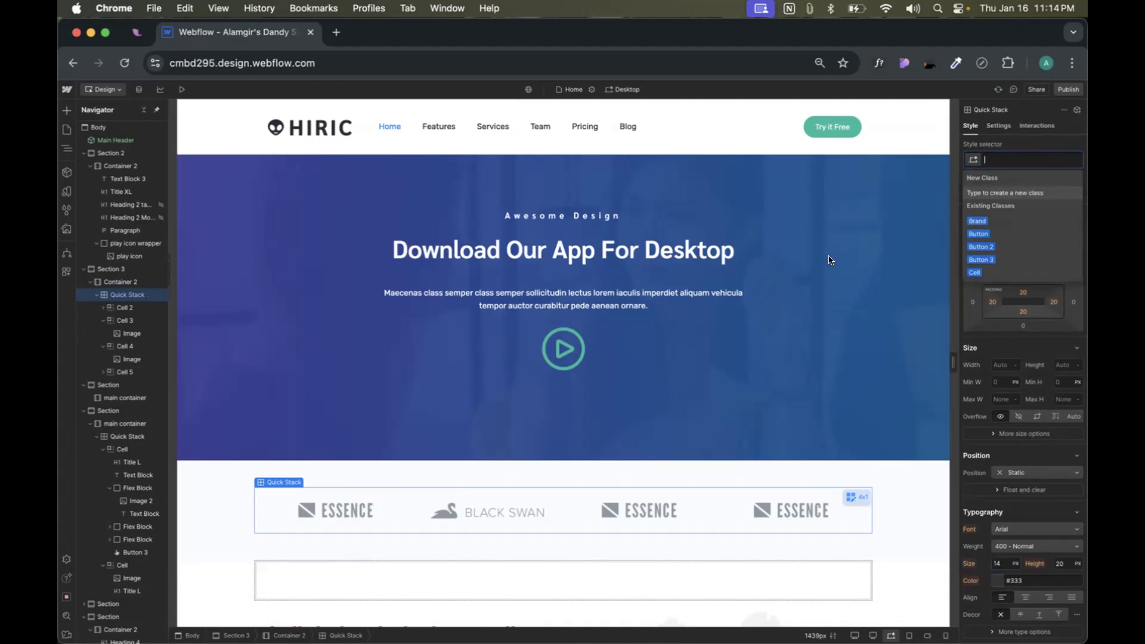
- Set the Title L class of the "A digital web design studio" heading to weight 400 - Normal and font PT Sans
{"action": "scroll", "coordinate": [724, 352], "scroll_direction": "down", "scroll_amount": 3}
{"action": "left_click", "coordinate": [706, 340]}
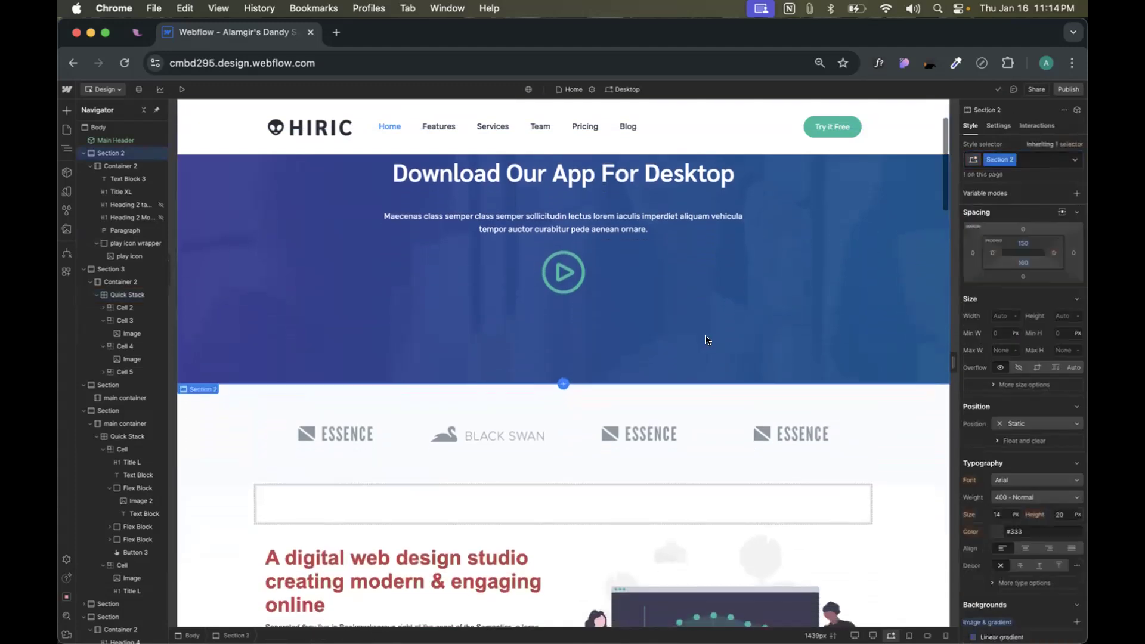
{"action": "scroll", "coordinate": [706, 337], "scroll_direction": "down", "scroll_amount": 15}
{"action": "scroll", "coordinate": [517, 257], "scroll_direction": "up", "scroll_amount": 3}
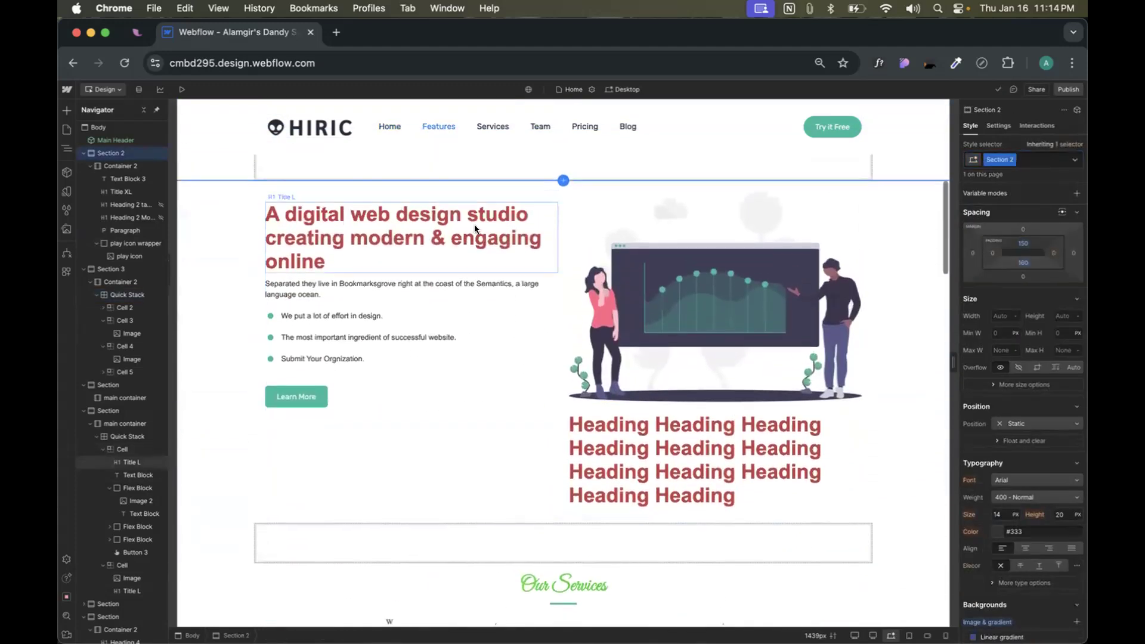
{"action": "left_click", "coordinate": [467, 224]}
{"action": "scroll", "coordinate": [1061, 492], "scroll_direction": "down", "scroll_amount": 1}
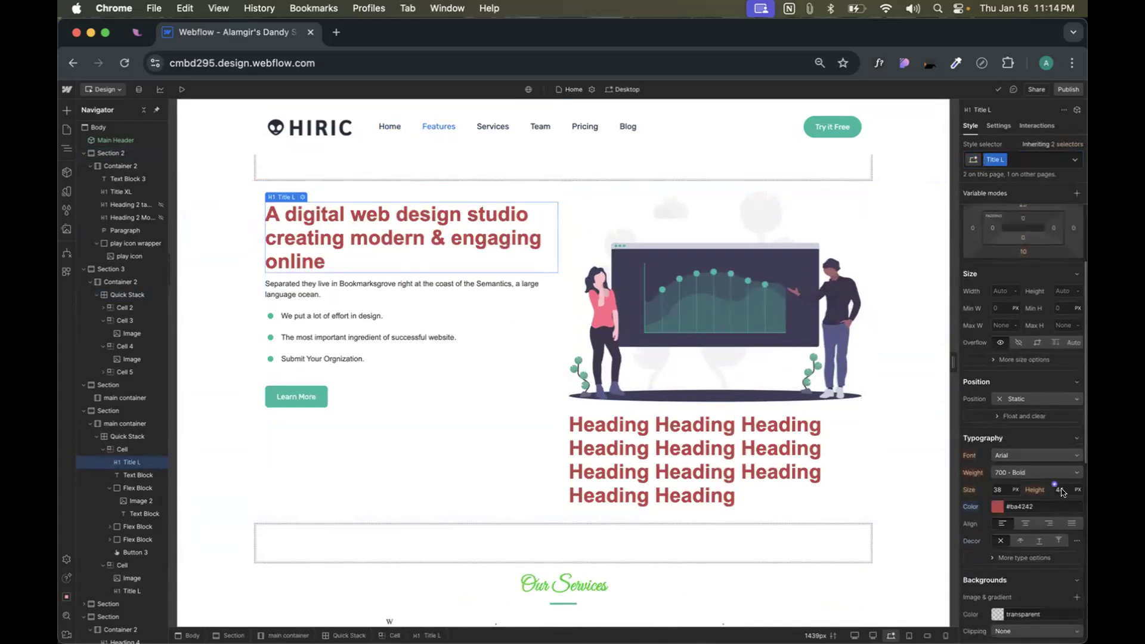
{"action": "left_click", "coordinate": [1014, 473]}
{"action": "left_click", "coordinate": [1006, 433]}
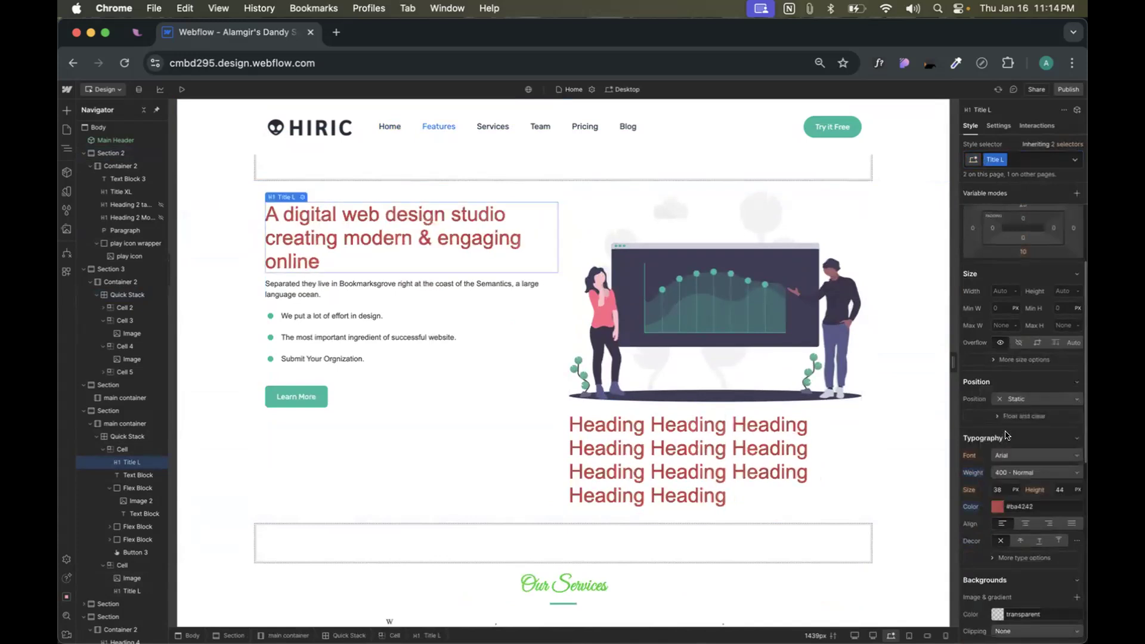
{"action": "left_click", "coordinate": [1008, 456]}
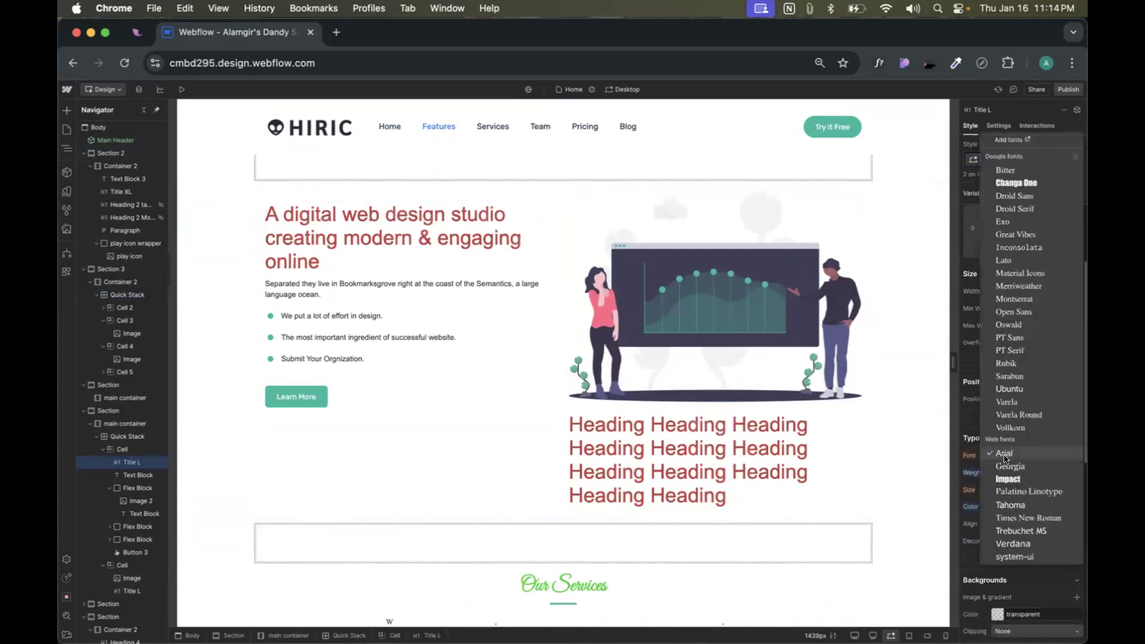
{"action": "left_click", "coordinate": [1012, 336]}
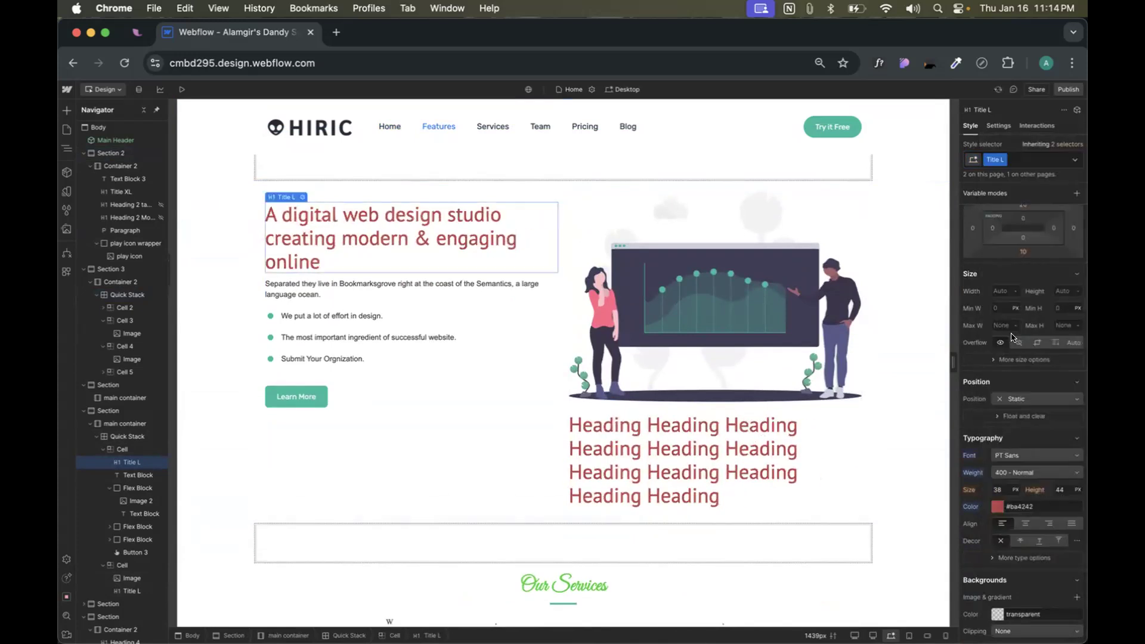
- Inspect the text colour of the repeated "Heading" text below the illustration and compare its class with the "A digital web design studio" heading
{"action": "scroll", "coordinate": [1022, 477], "scroll_direction": "down", "scroll_amount": 1}
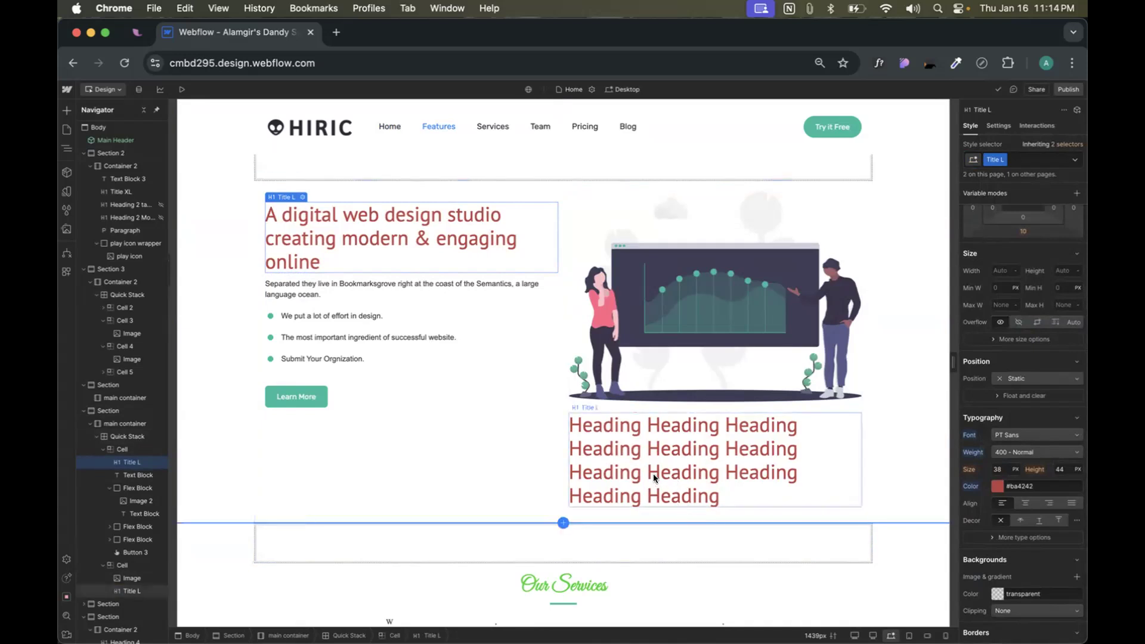
{"action": "left_click", "coordinate": [653, 473]}
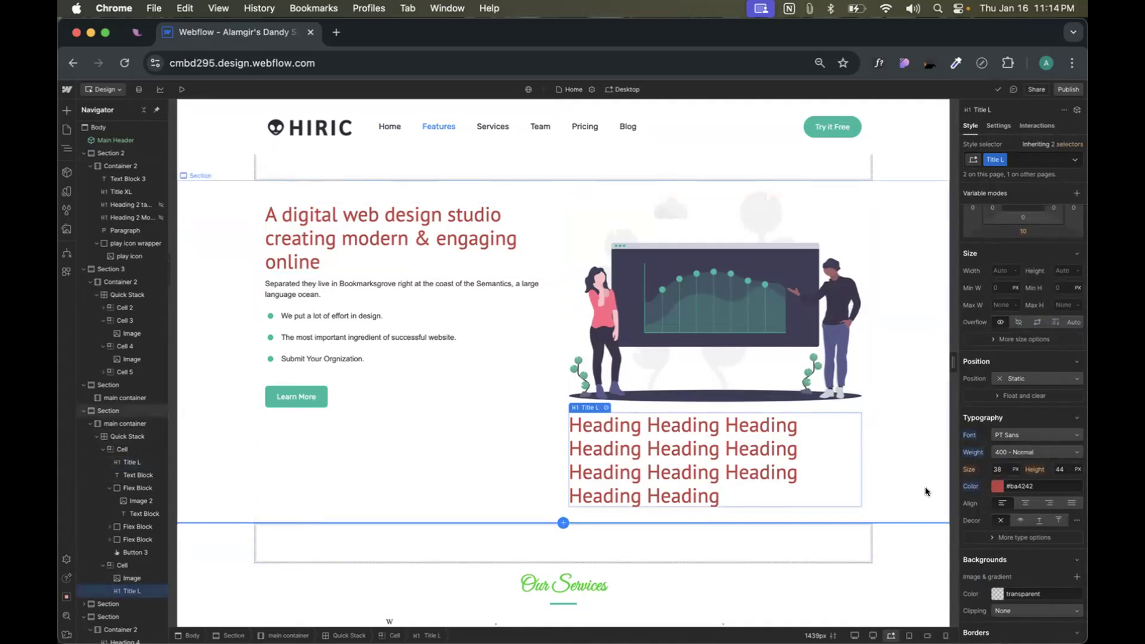
{"action": "left_click", "coordinate": [998, 486]}
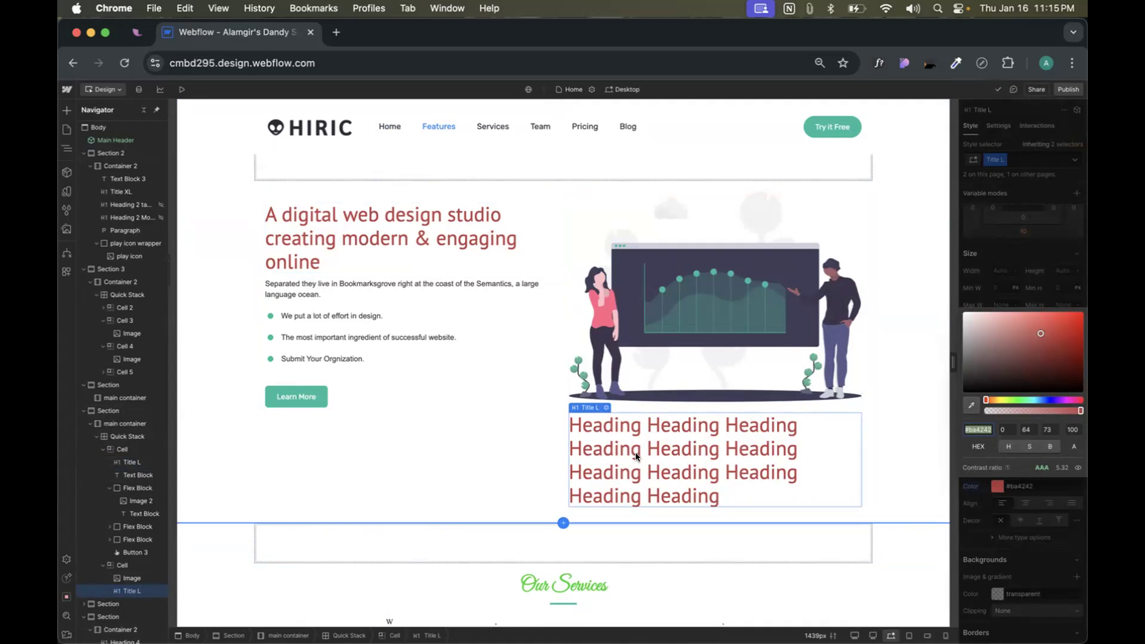
{"action": "left_click", "coordinate": [1042, 499]}
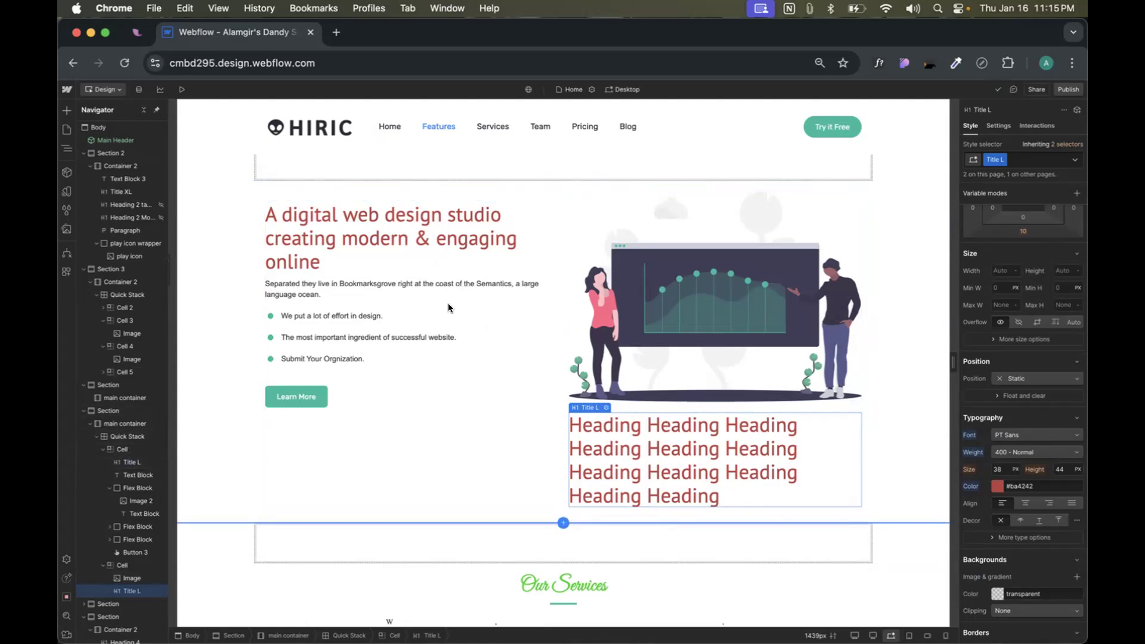
{"action": "left_click", "coordinate": [285, 205]}
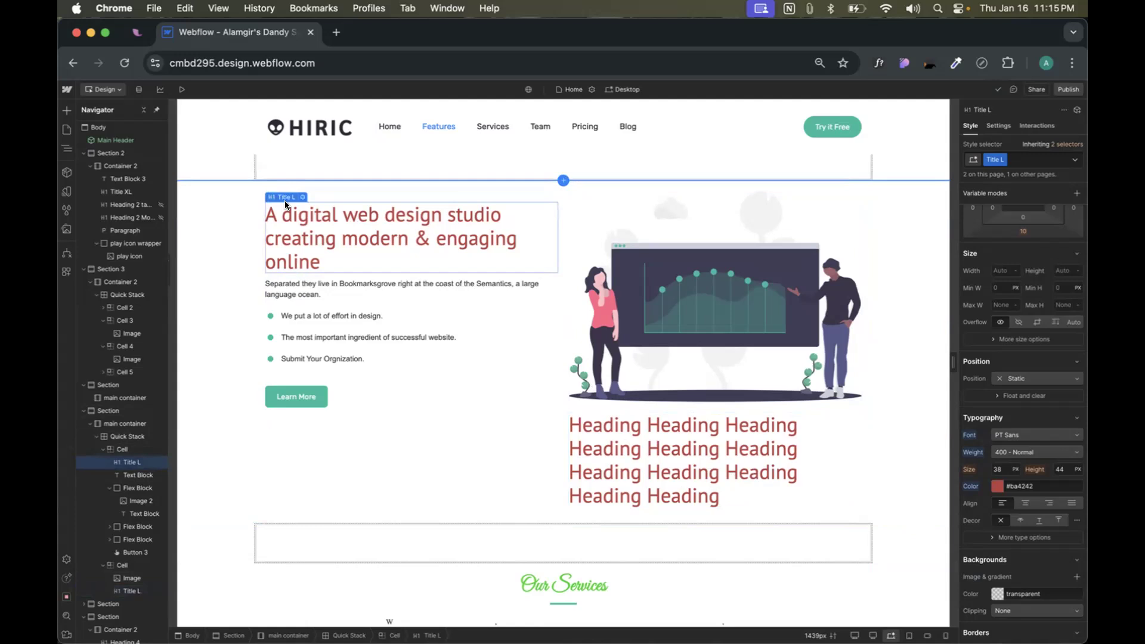
- Duplicate the Title L class on the repeated "Heading" text below the illustration
{"action": "left_click", "coordinate": [660, 429]}
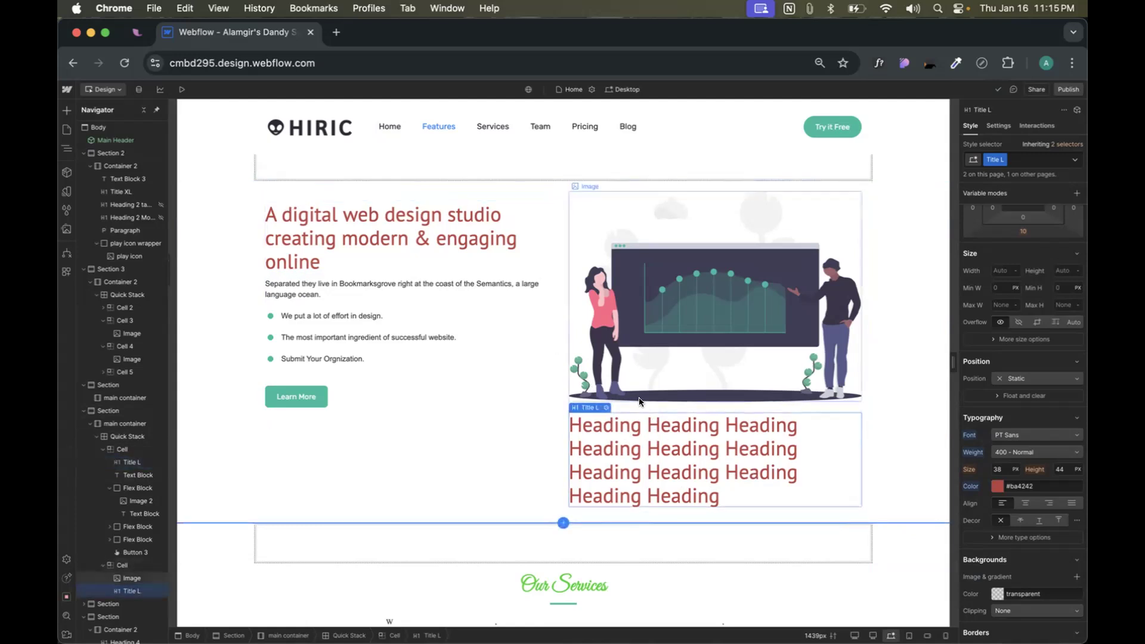
{"action": "left_click", "coordinate": [998, 157]}
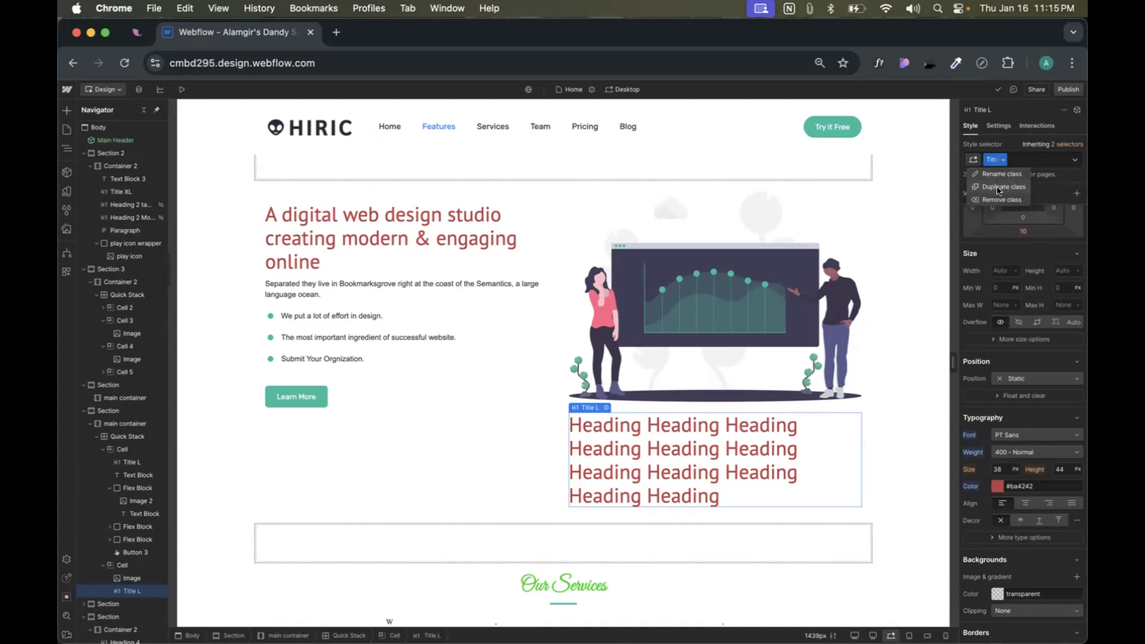
{"action": "left_click", "coordinate": [999, 190]}
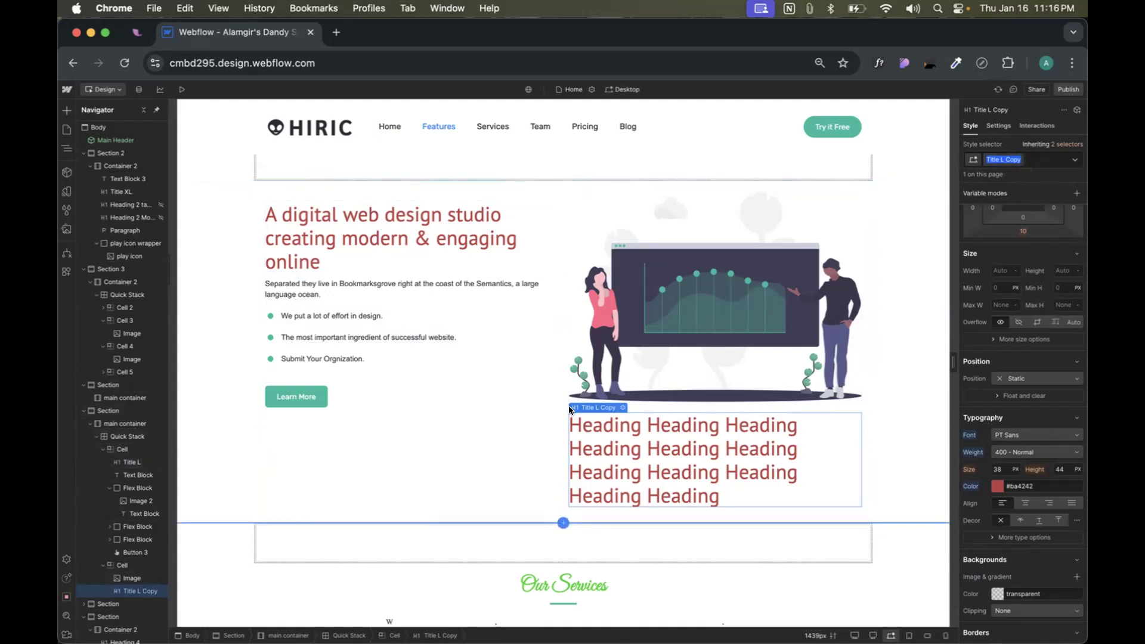
- Rename the duplicated heading class to "Title L Black" and set its text colour to #171616
{"action": "double_click", "coordinate": [1009, 158]}
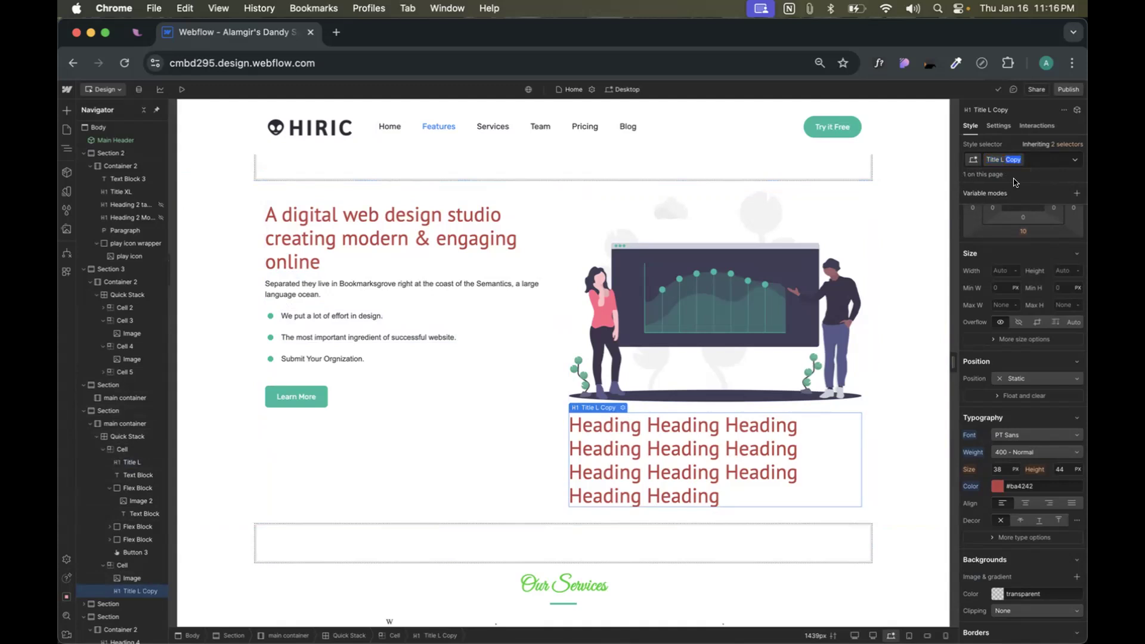
{"action": "type", "text": "Black"}
{"action": "key", "text": "Return"}
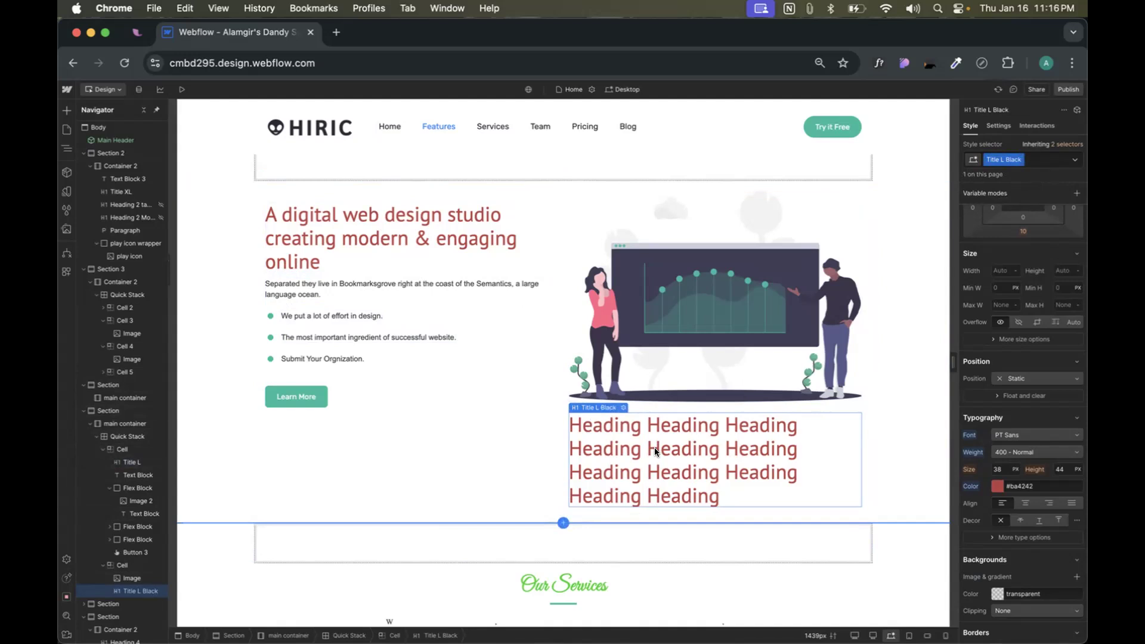
{"action": "left_click", "coordinate": [997, 486]}
{"action": "type", "text": "171616"}
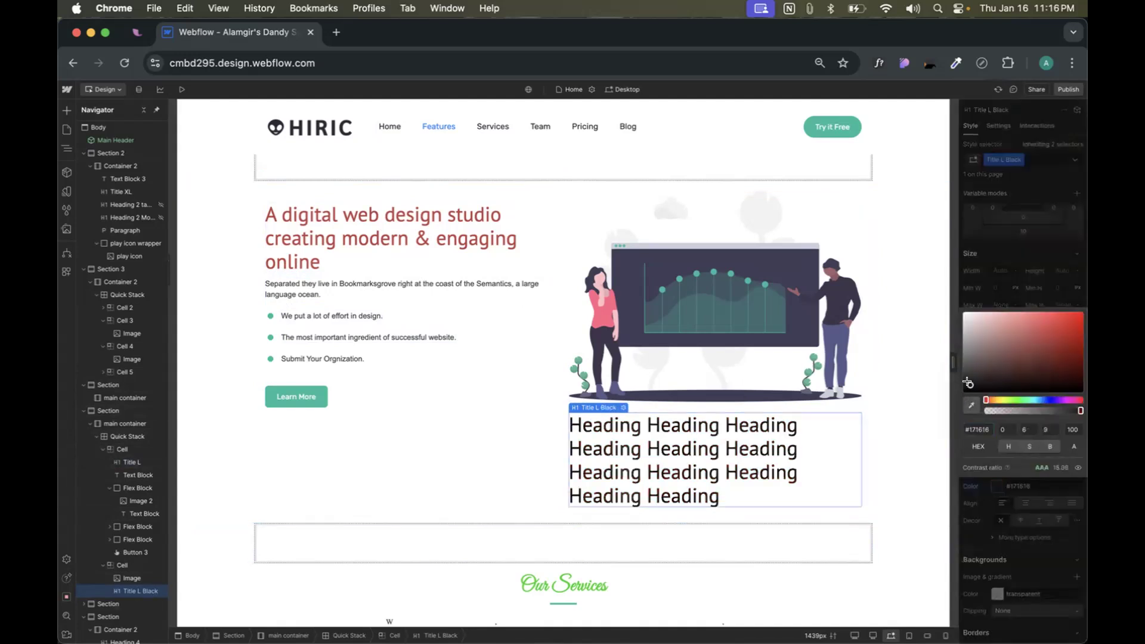
{"action": "left_click", "coordinate": [990, 548]}
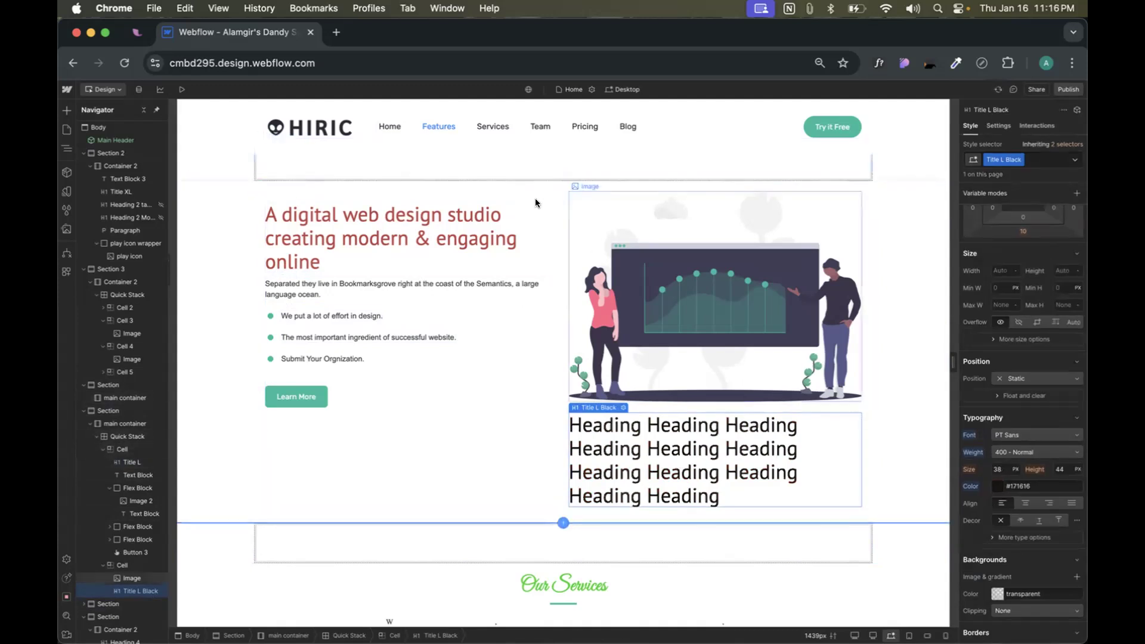
- Set the Title L class font to Lato on the "A digital web design studio" heading
{"action": "left_click", "coordinate": [474, 239]}
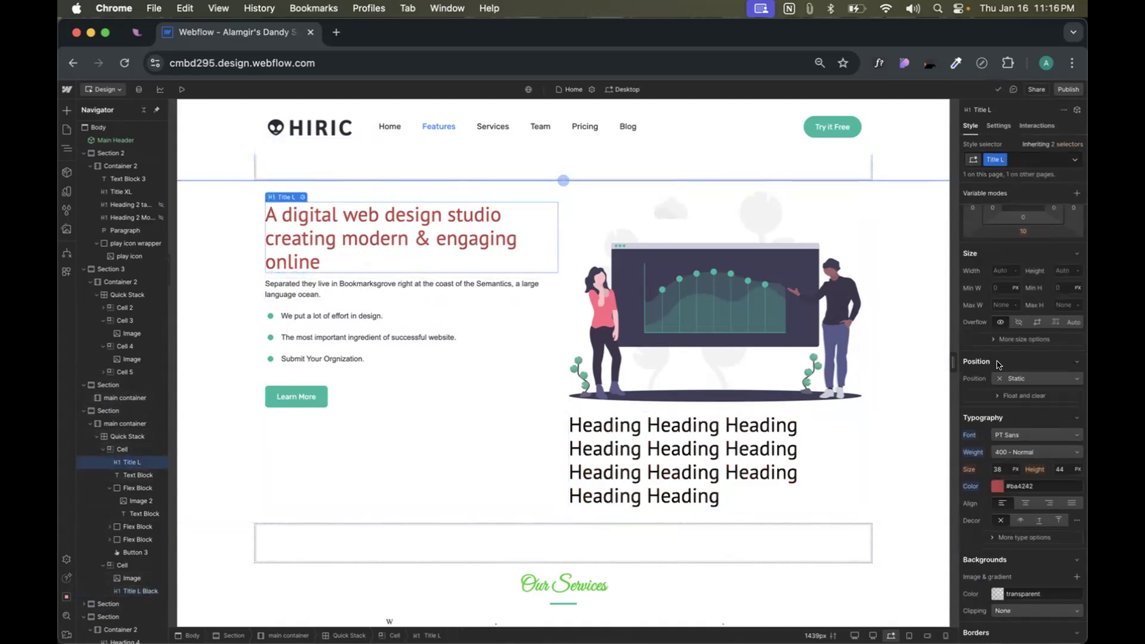
{"action": "left_click", "coordinate": [1017, 433]}
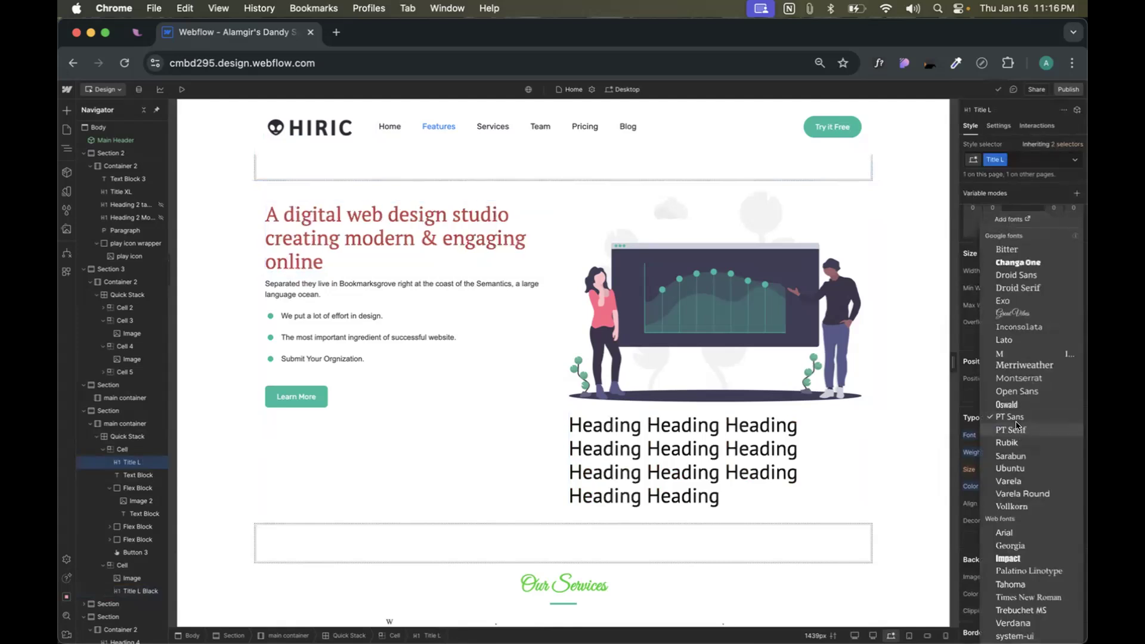
{"action": "left_click", "coordinate": [1012, 340]}
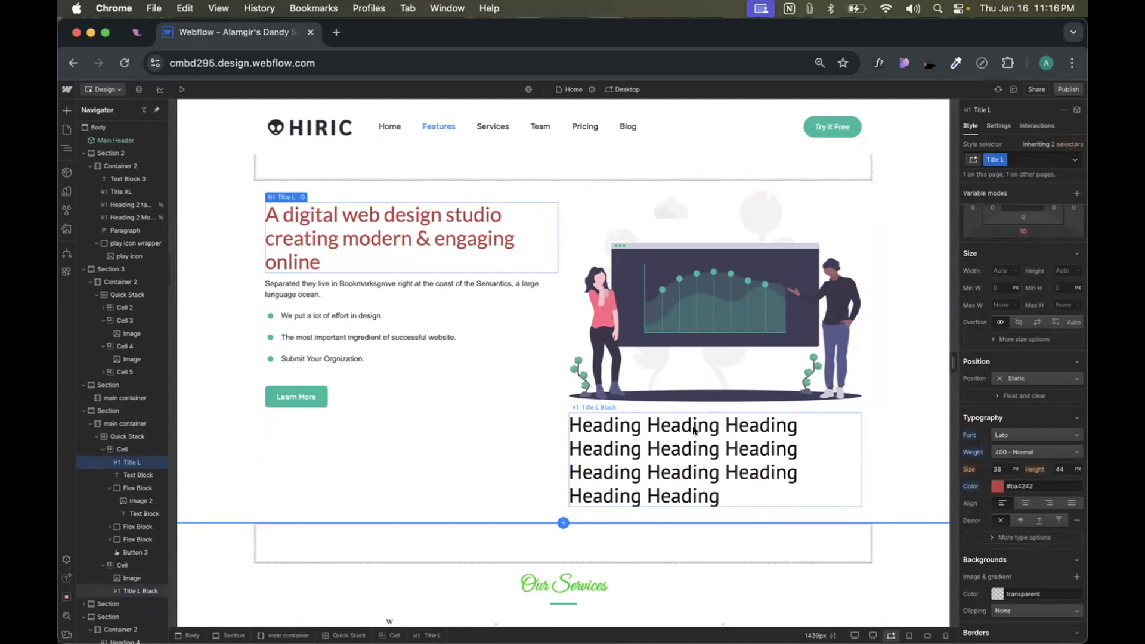
- Undo the Title L font change and the colour and name changes on the duplicated heading class
{"action": "key", "text": "super+z"}
{"action": "key", "text": "super+z"}
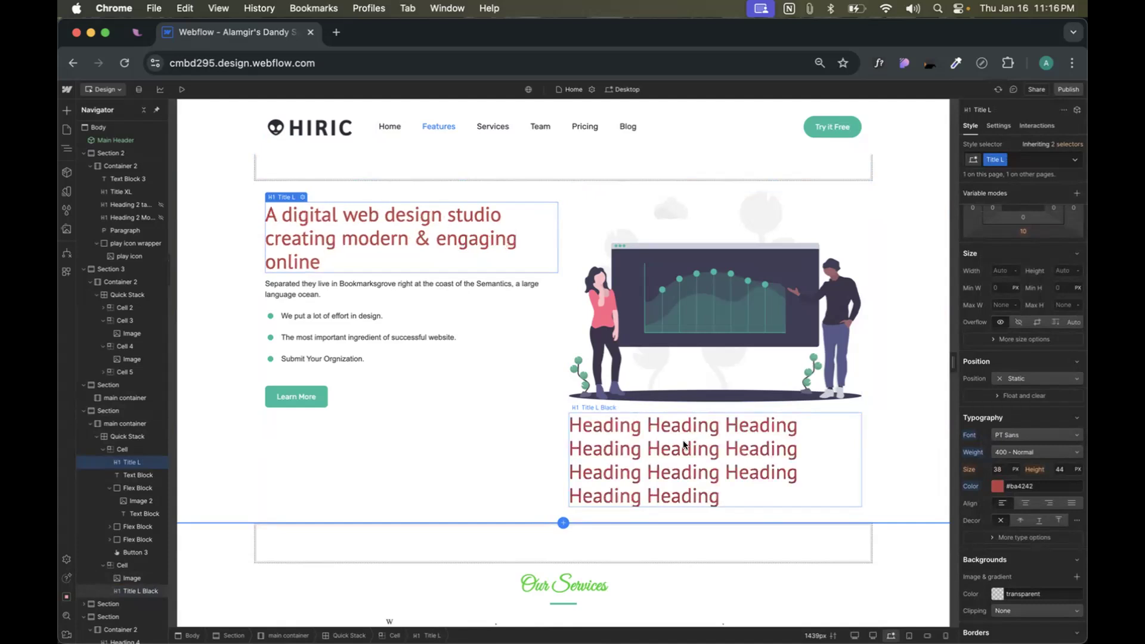
{"action": "left_click", "coordinate": [685, 445]}
{"action": "key", "text": "super+z"}
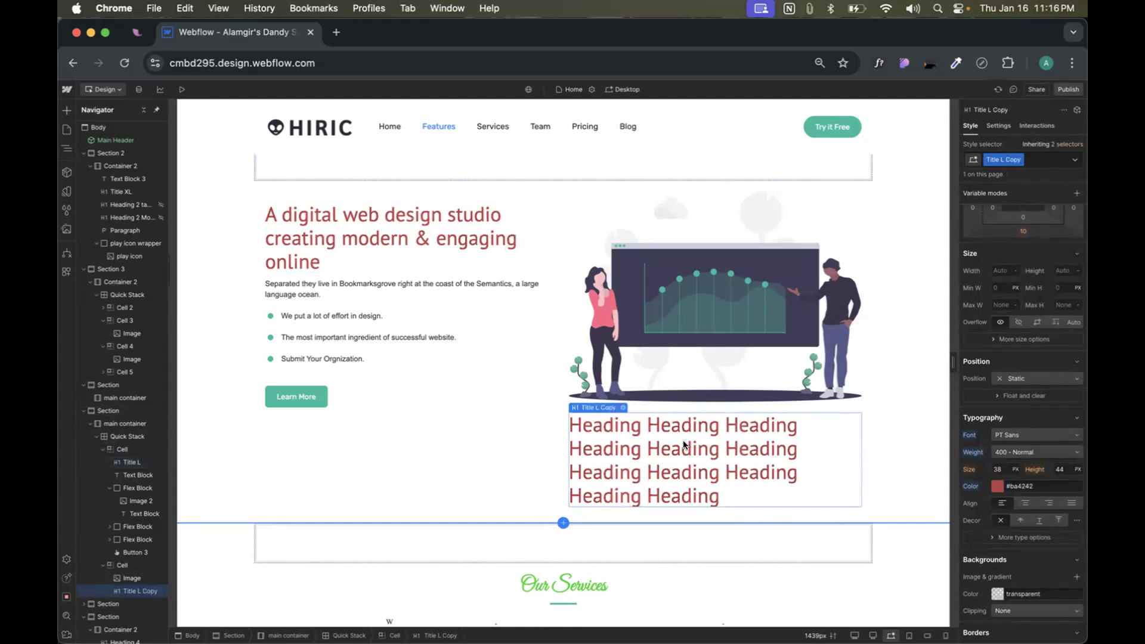
- Undo the duplication of the Title L class on the repeated "Heading" text below the illustration
{"action": "key", "text": "super+z"}
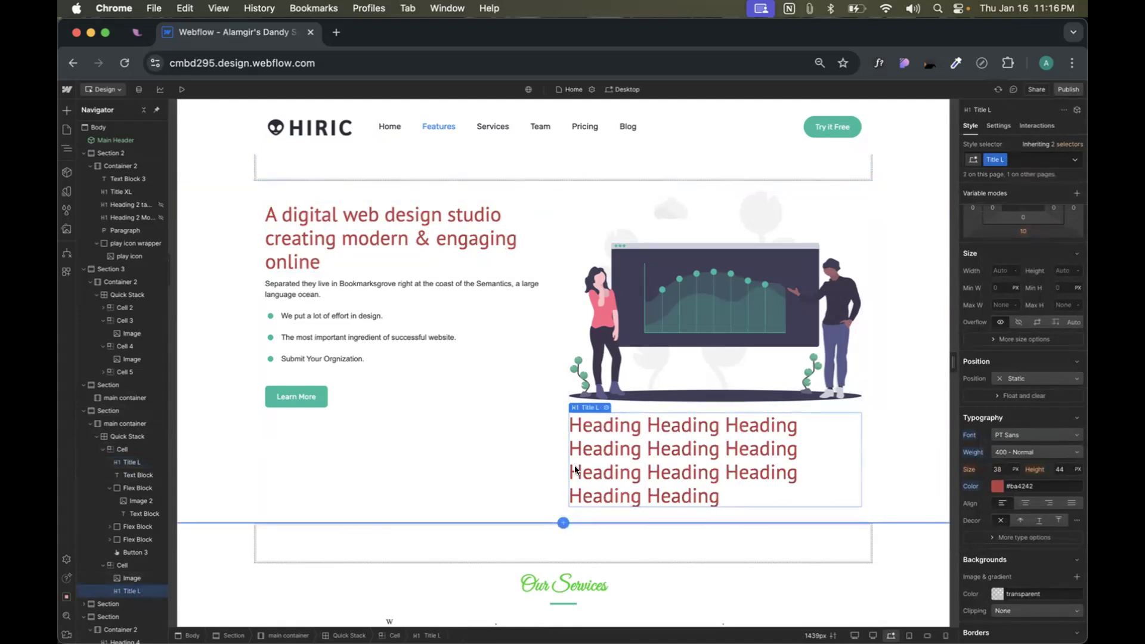
{"action": "left_click", "coordinate": [517, 416]}
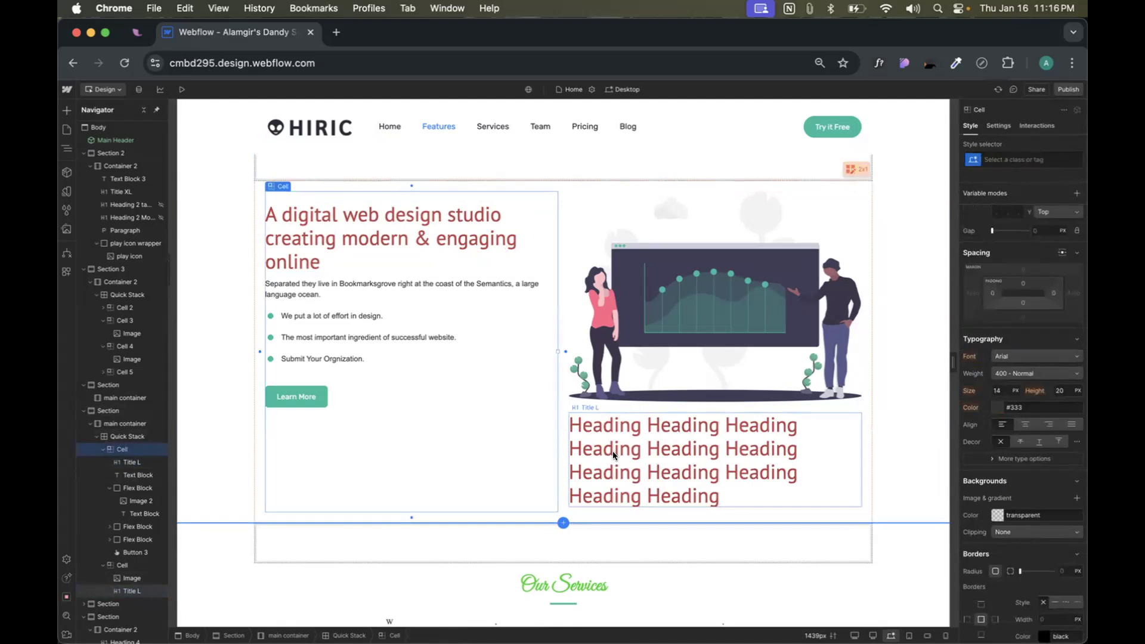
{"action": "left_click", "coordinate": [403, 241]}
- Add a combo class named "title black" to Title L on the repeated "Heading" text below the illustration
{"action": "left_click", "coordinate": [696, 451]}
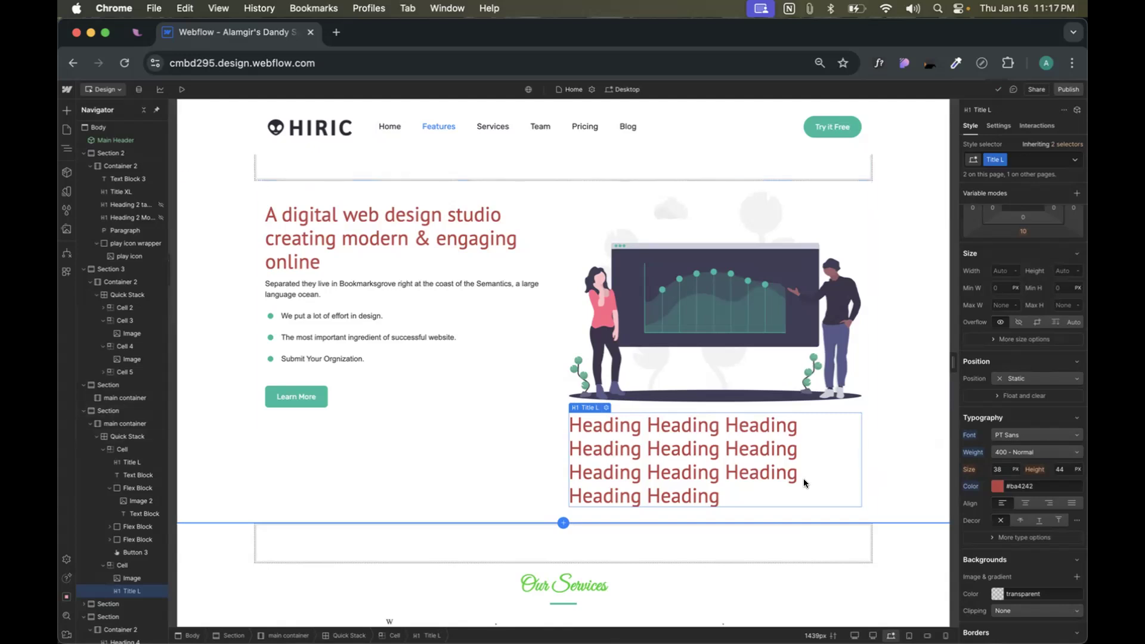
{"action": "left_click", "coordinate": [1020, 160]}
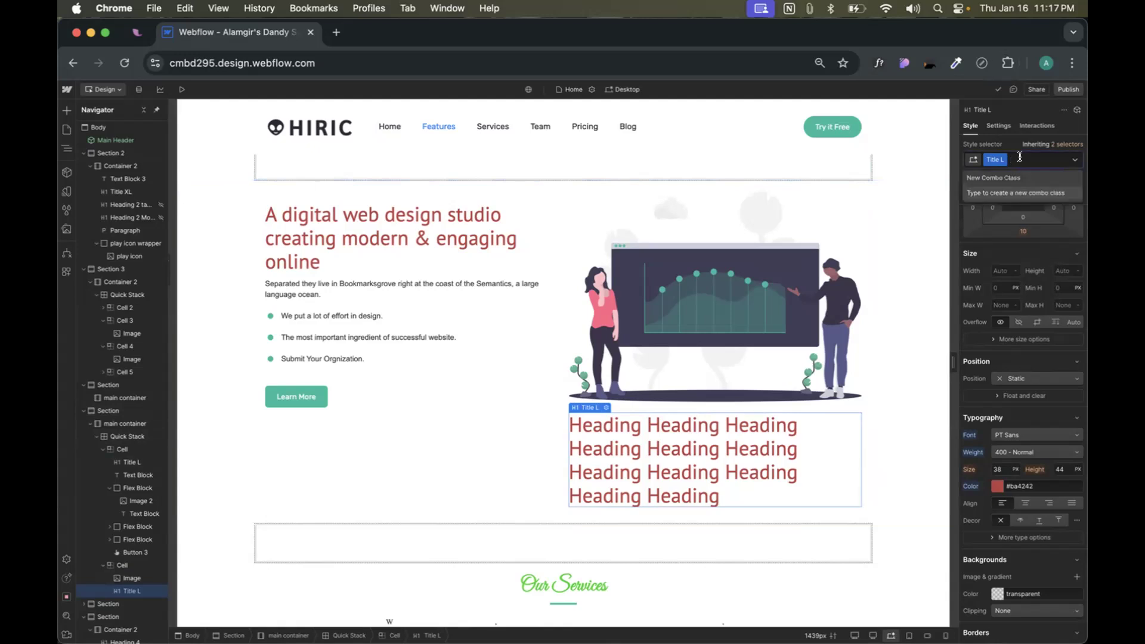
{"action": "type", "text": "ti"}
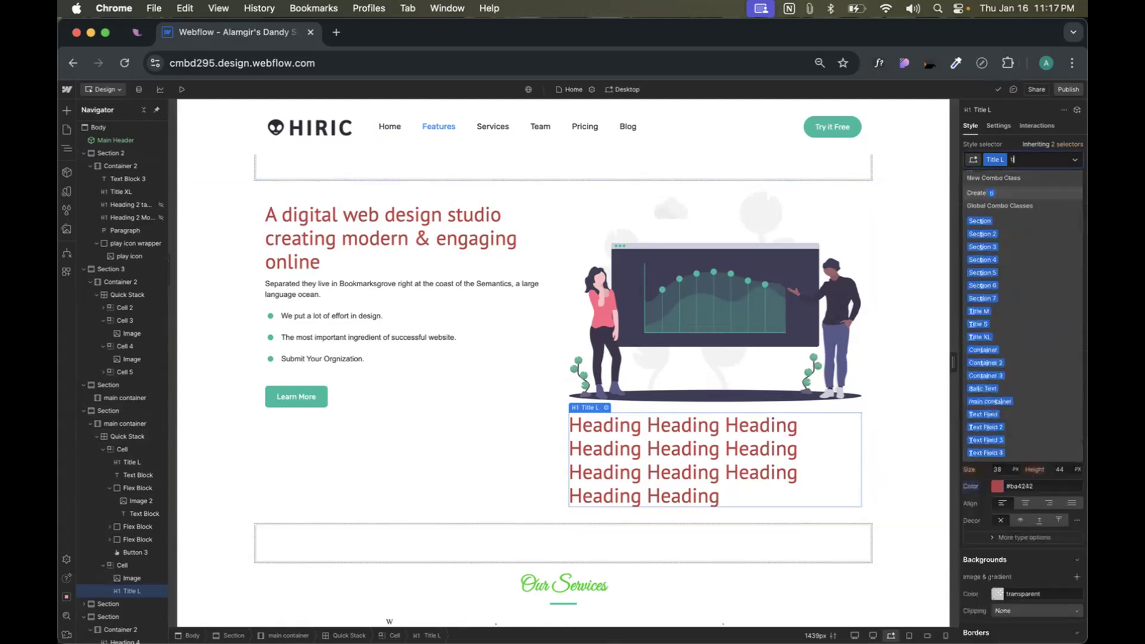
{"action": "type", "text": "tle black"}
{"action": "key", "text": "Return"}
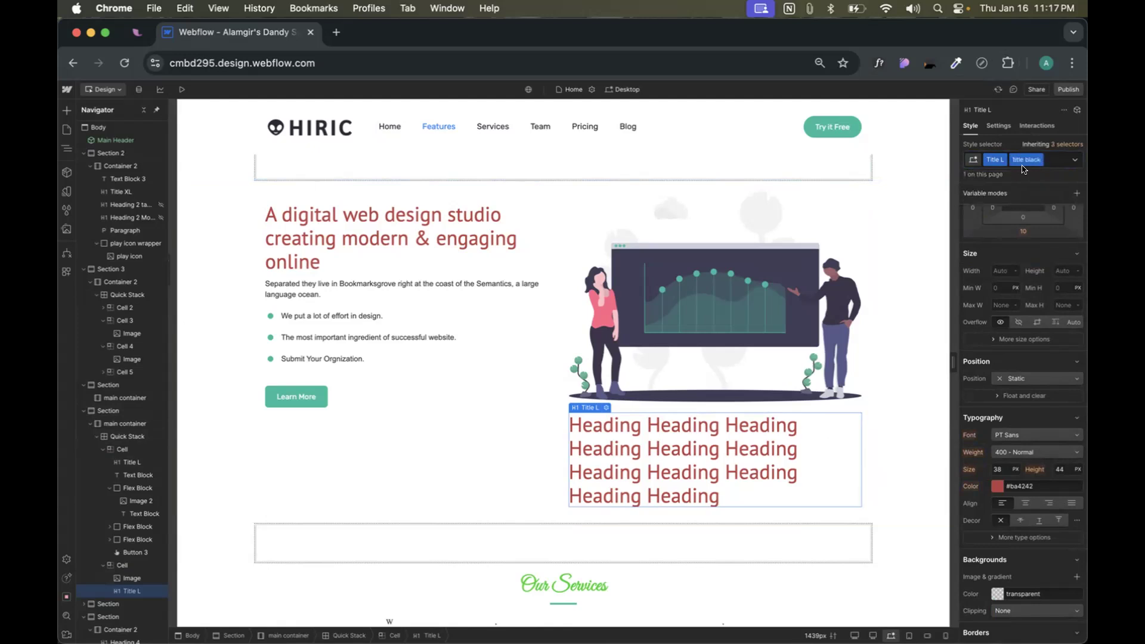
- Set the text colour of the "title black" combo class to #141212 on the repeated "Heading" text
{"action": "left_click", "coordinate": [385, 252]}
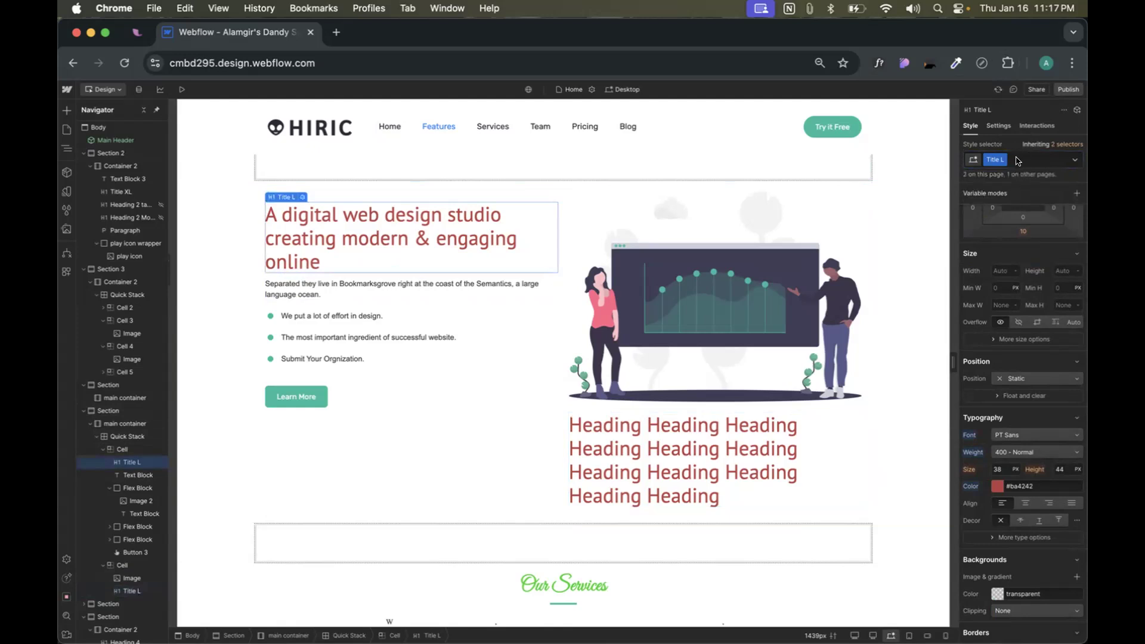
{"action": "left_click", "coordinate": [722, 455]}
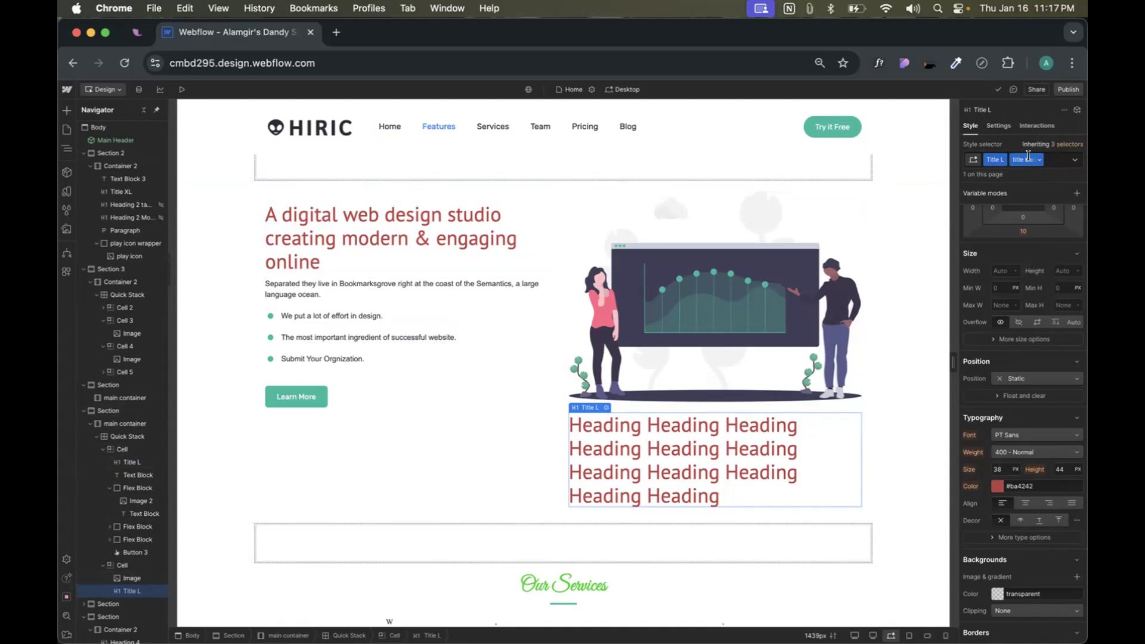
{"action": "scroll", "coordinate": [1014, 518], "scroll_direction": "down", "scroll_amount": 1}
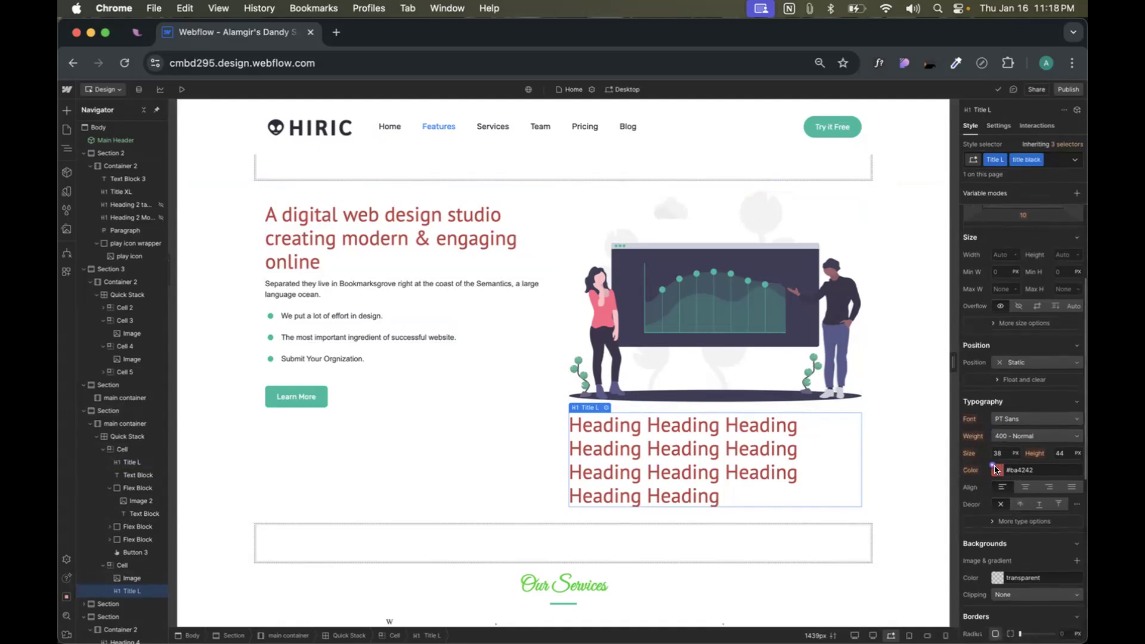
{"action": "left_click", "coordinate": [997, 471]}
{"action": "left_click", "coordinate": [973, 558]}
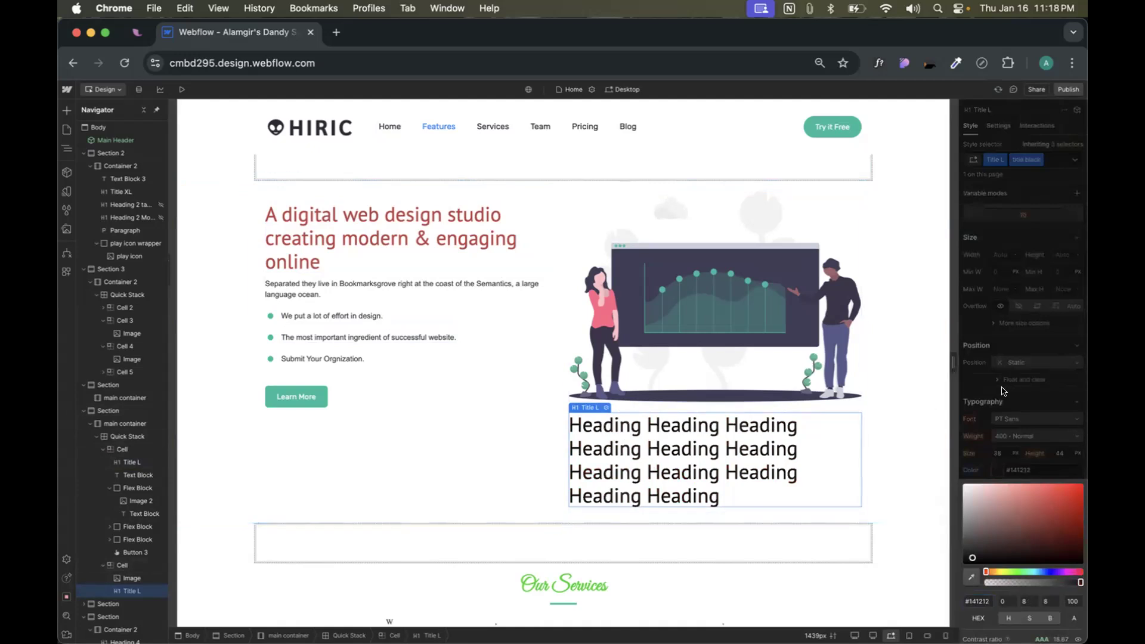
{"action": "left_click", "coordinate": [1003, 390]}
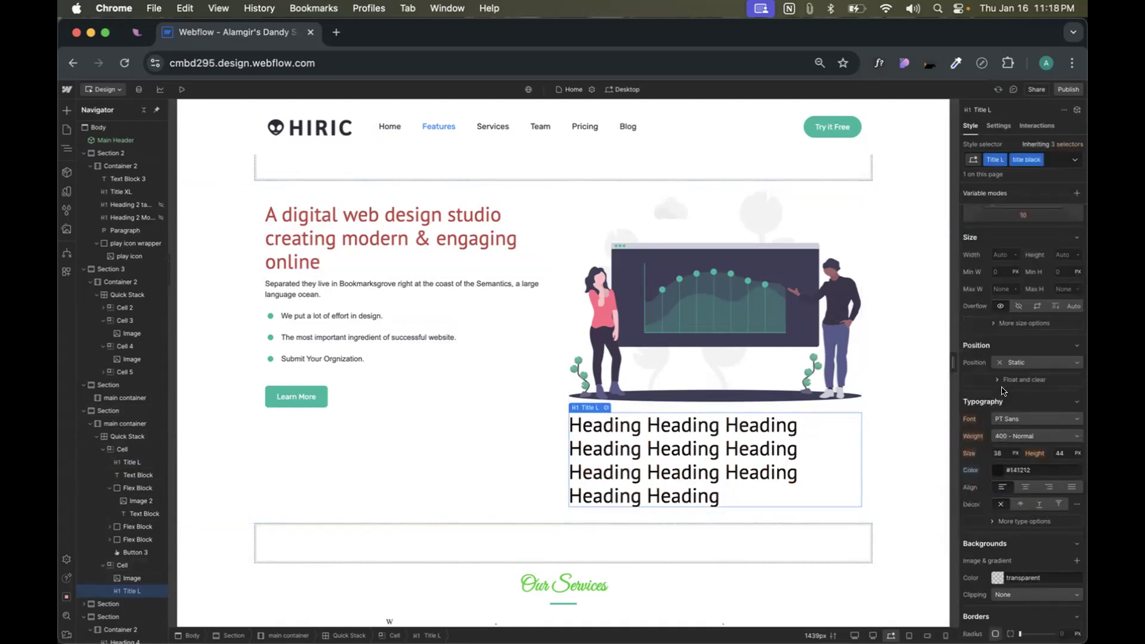
- Increase the base Title L class font size to 42 px on the "A digital web design studio" heading
{"action": "left_click", "coordinate": [374, 209]}
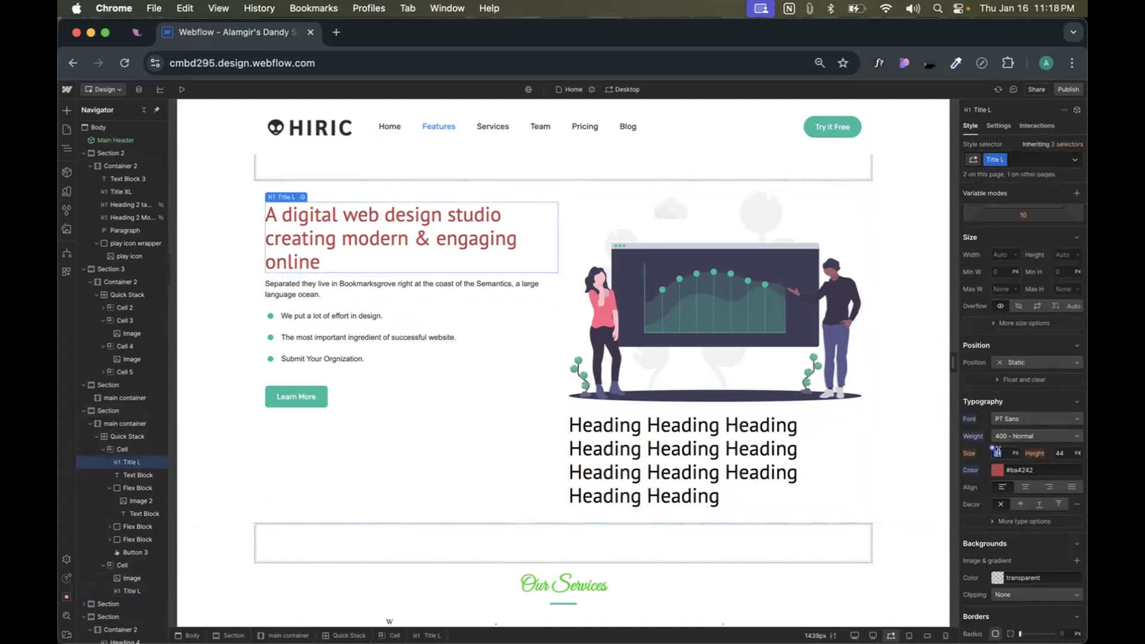
{"action": "key", "text": "Up"}
{"action": "key", "text": "Up"}
{"action": "key", "text": "Up"}
{"action": "key", "text": "Up"}
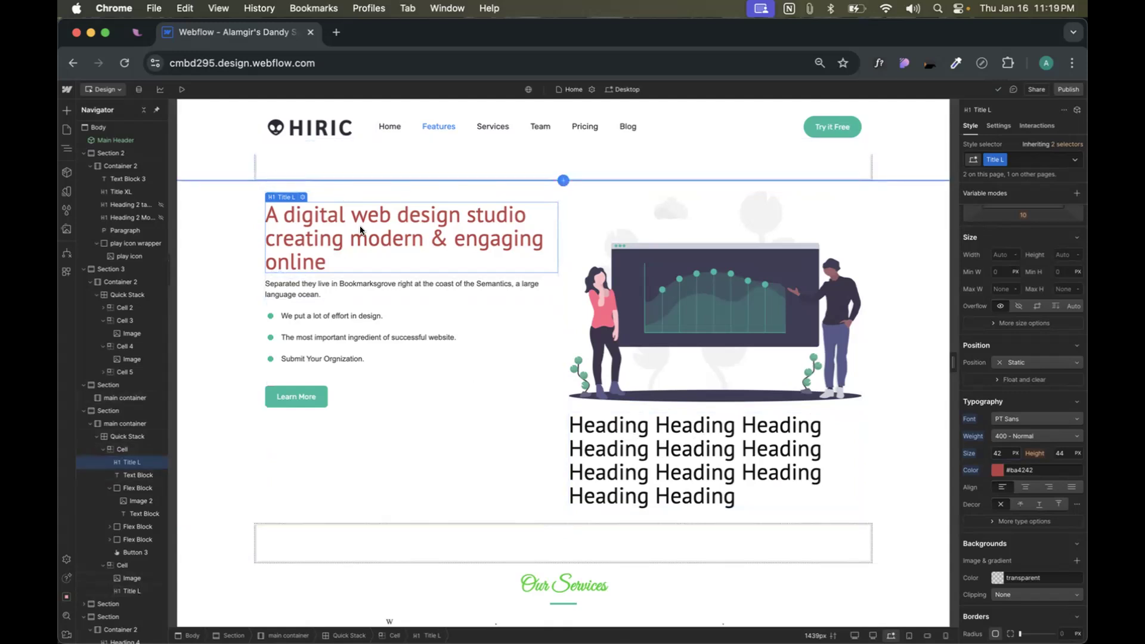
- Change the base Title L class text colour to green #1c9735
{"action": "left_click", "coordinate": [999, 470]}
{"action": "left_click", "coordinate": [1020, 571]}
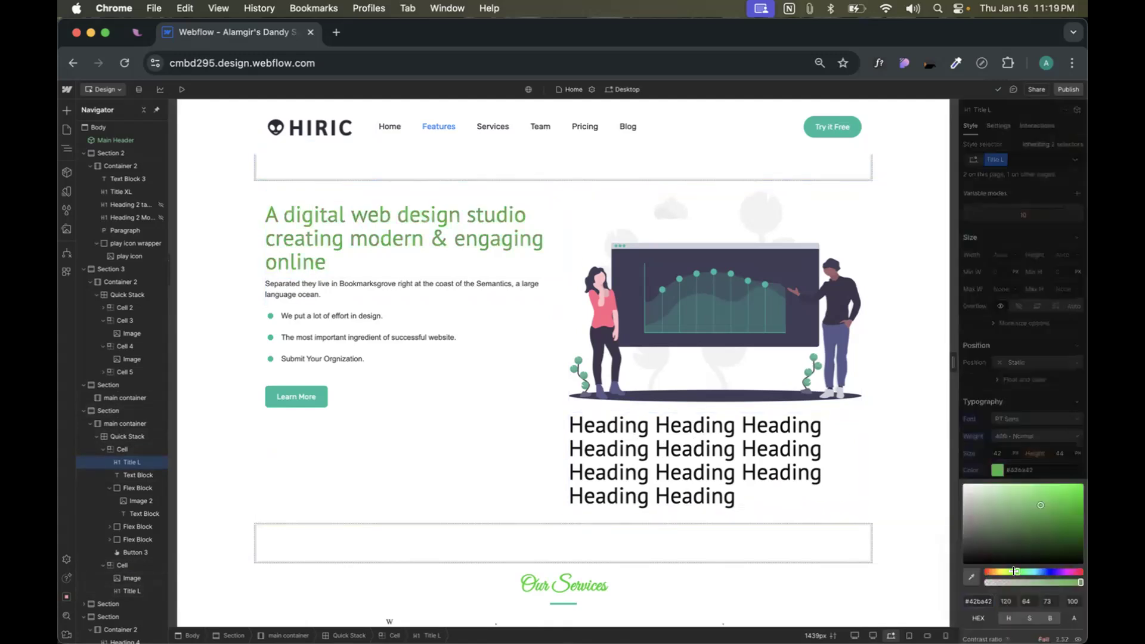
{"action": "left_click", "coordinate": [1059, 514]}
{"action": "left_click_drag", "start_coordinate": [1059, 514], "coordinate": [1058, 513]}
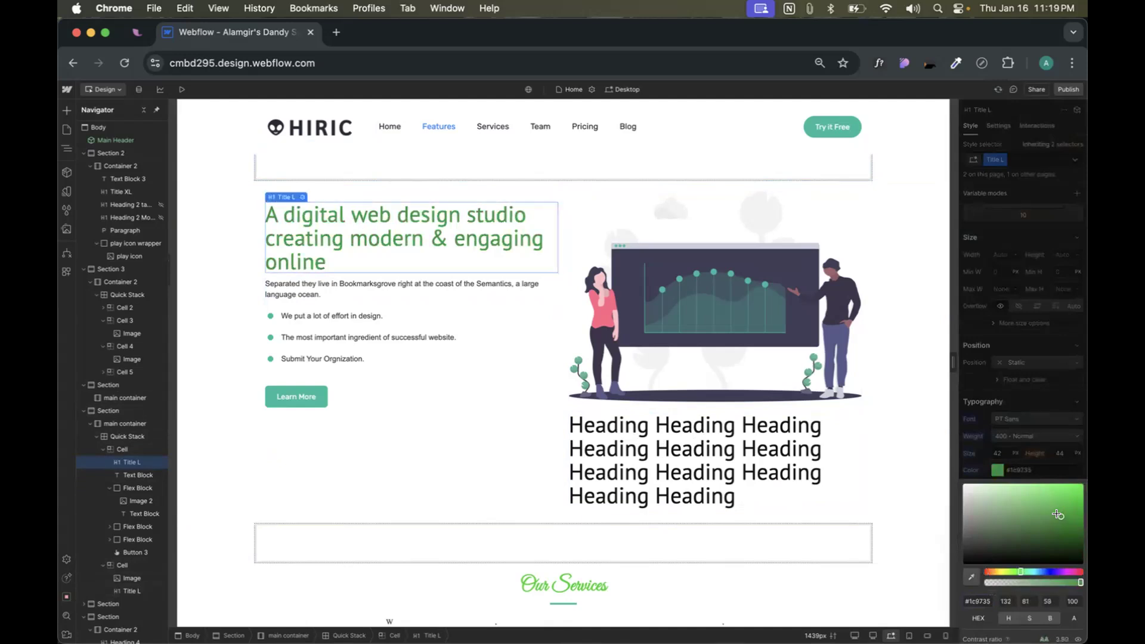
{"action": "left_click", "coordinate": [1025, 448]}
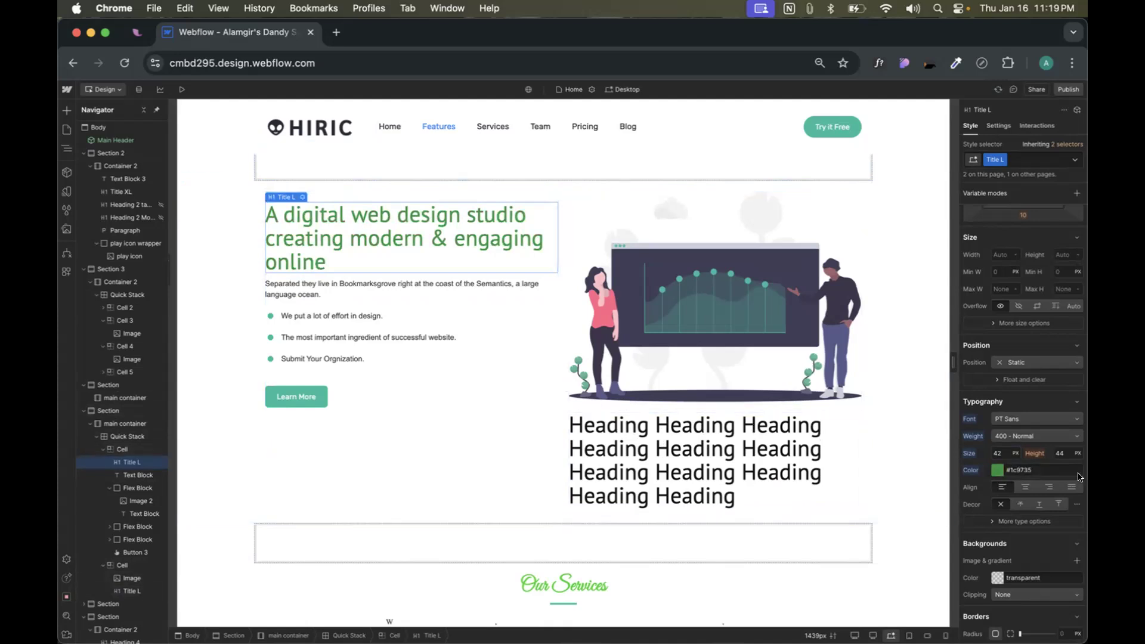
- Preview the 700 - Bold weight and a script Google font on the Title L class without applying them
{"action": "left_click", "coordinate": [1028, 439]}
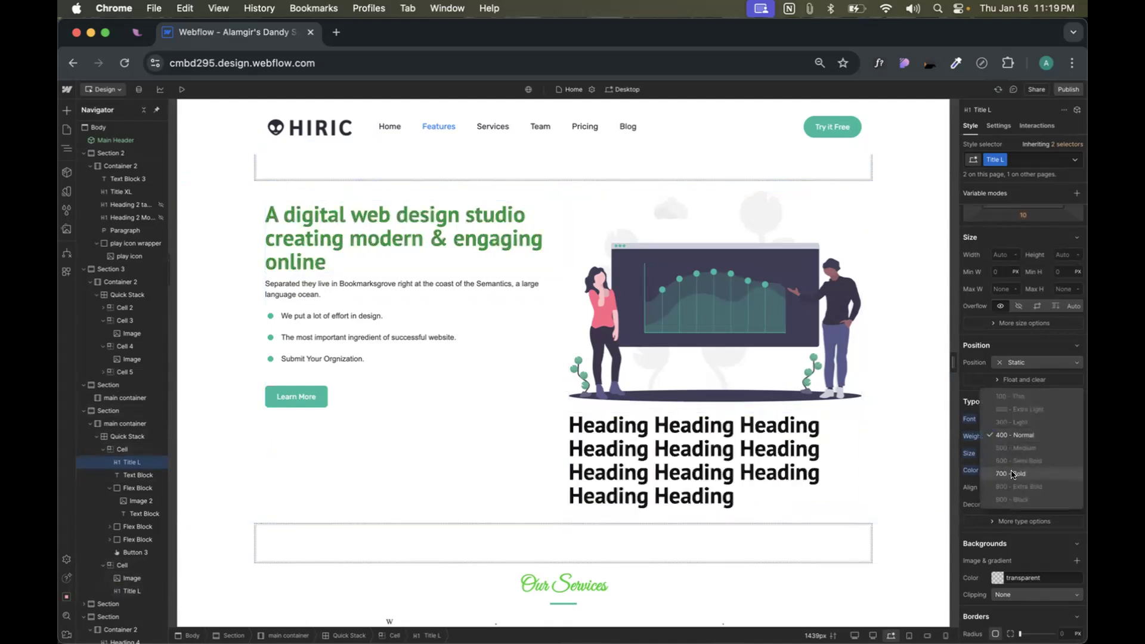
{"action": "left_click", "coordinate": [1012, 440]}
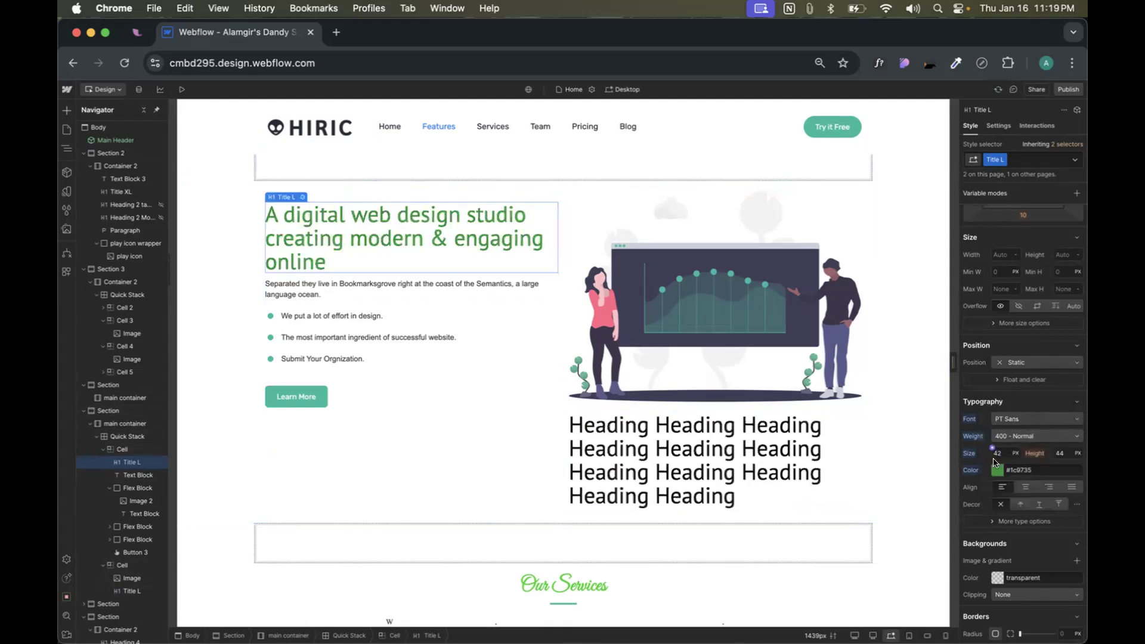
{"action": "left_click", "coordinate": [1017, 419]}
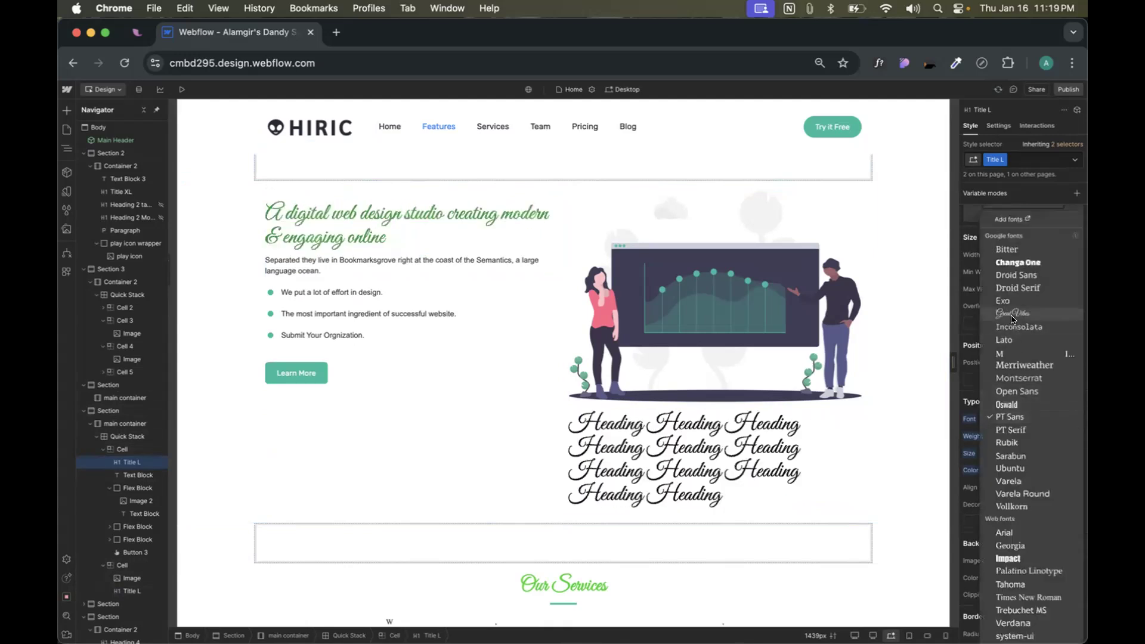
{"action": "left_click", "coordinate": [964, 371]}
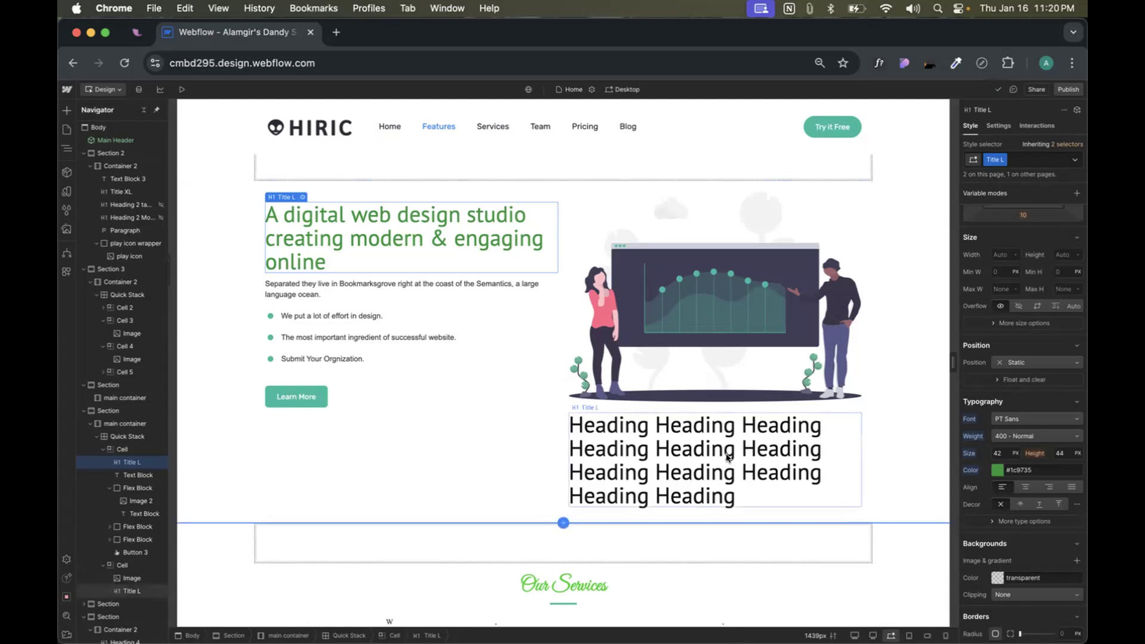
- Reset the colour override on the "title black" combo class of the repeated heading and set its text colour to #181b19
{"action": "left_click", "coordinate": [733, 468]}
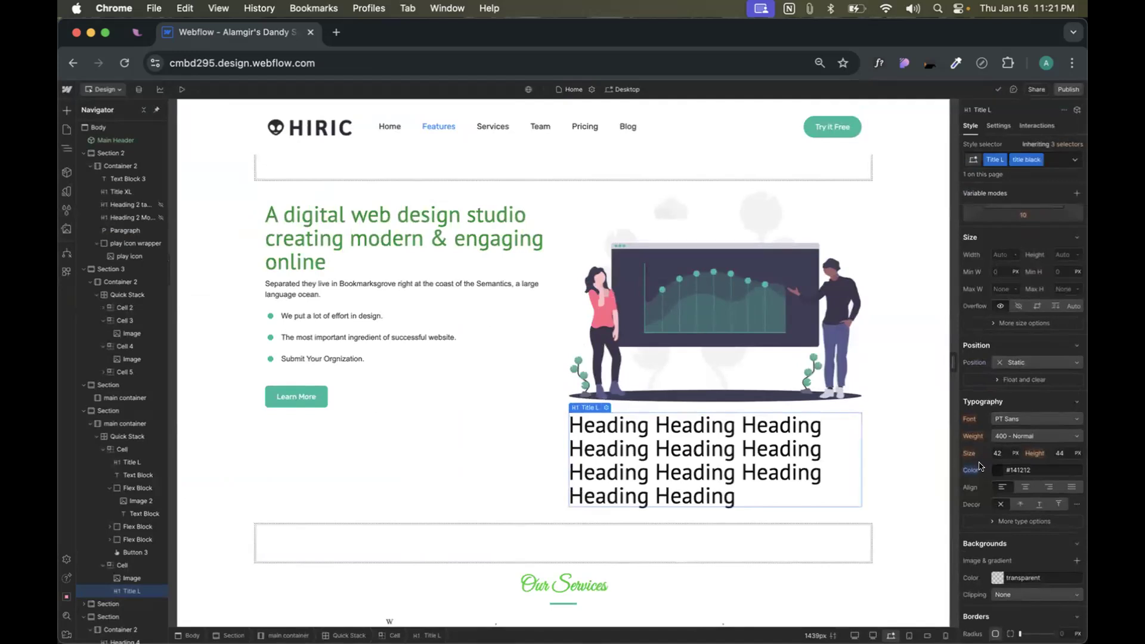
{"action": "left_click", "coordinate": [388, 242]}
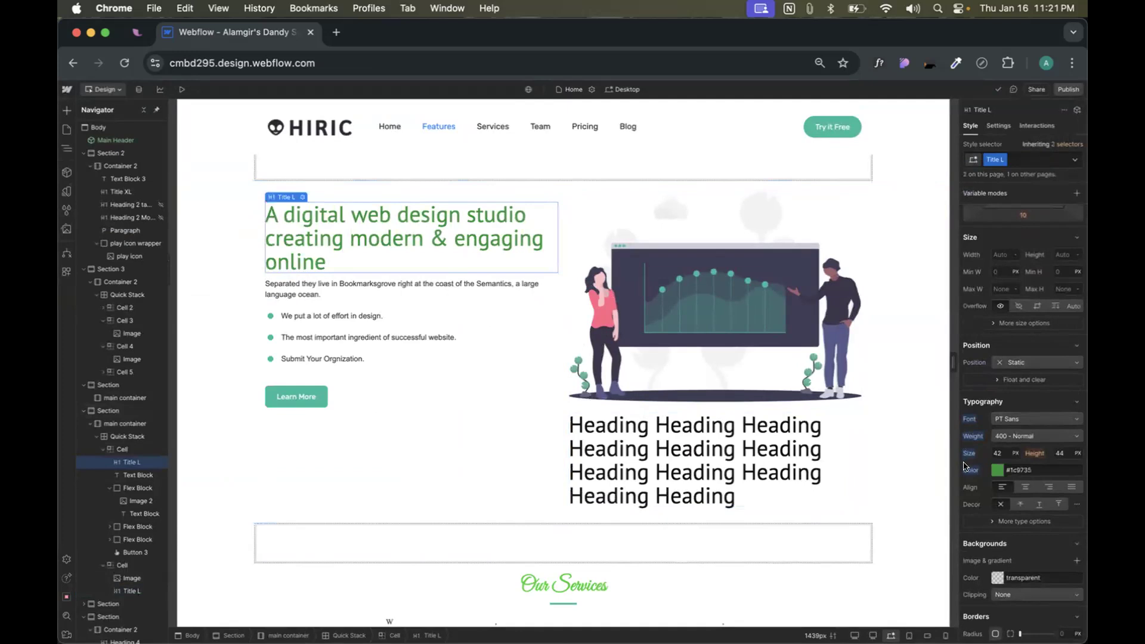
{"action": "left_click", "coordinate": [741, 453]}
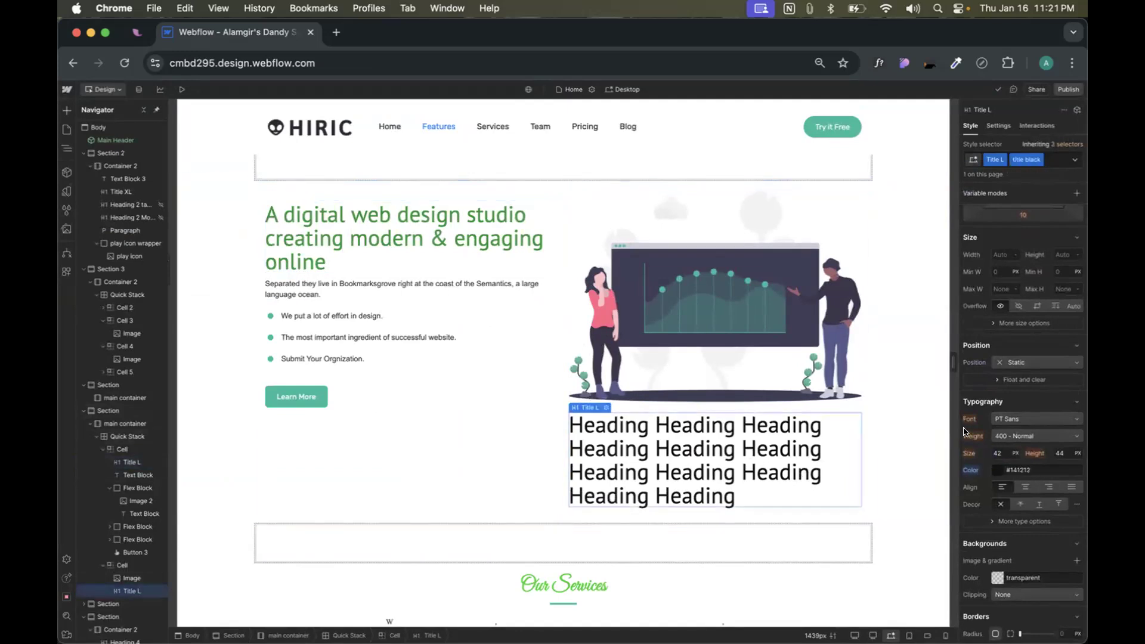
{"action": "left_click", "coordinate": [967, 470]}
{"action": "left_click", "coordinate": [981, 486]}
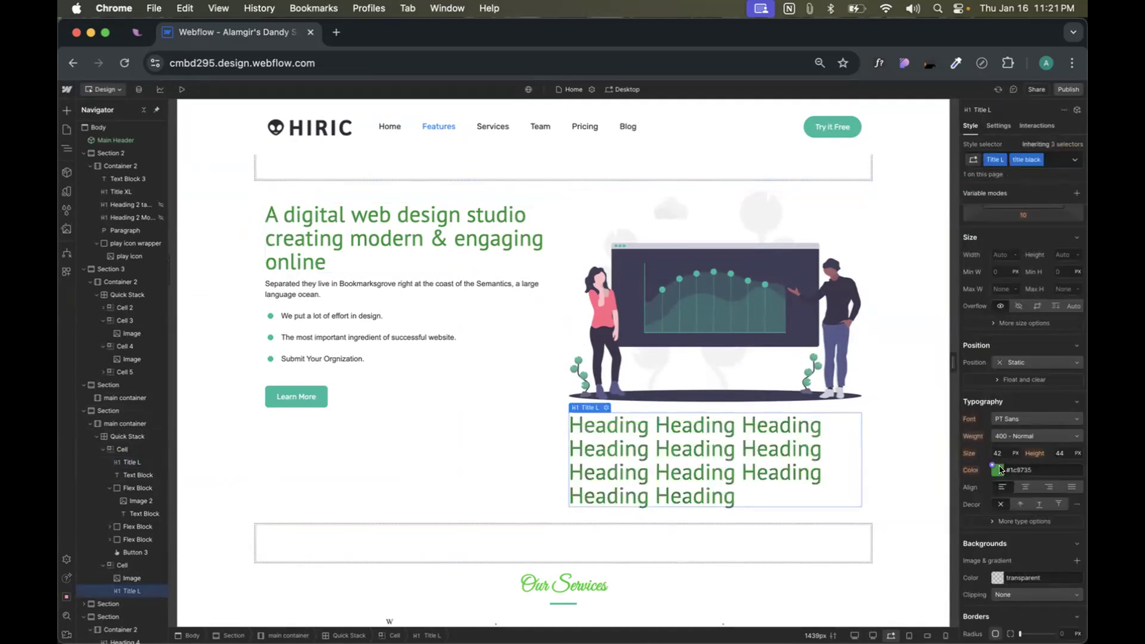
{"action": "left_click", "coordinate": [997, 471]}
{"action": "left_click", "coordinate": [975, 555]}
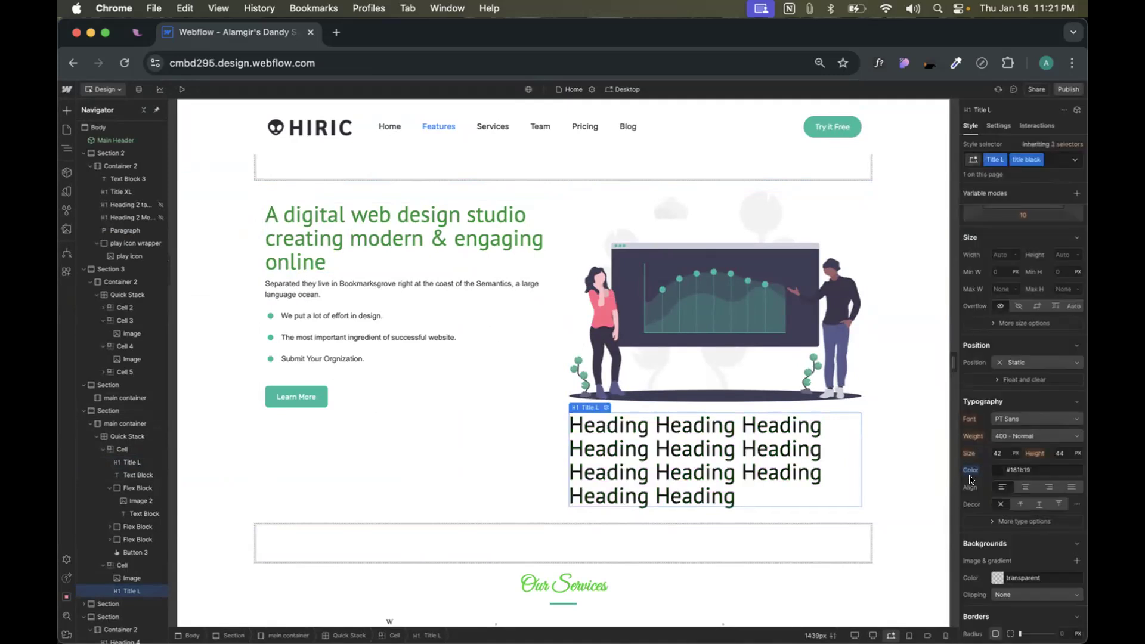
- Override the font size on the "title black" combo class with 42 px
{"action": "left_click", "coordinate": [1014, 454]}
{"action": "left_click", "coordinate": [1001, 484]}
{"action": "key", "text": "Up"}
{"action": "key", "text": "Down"}
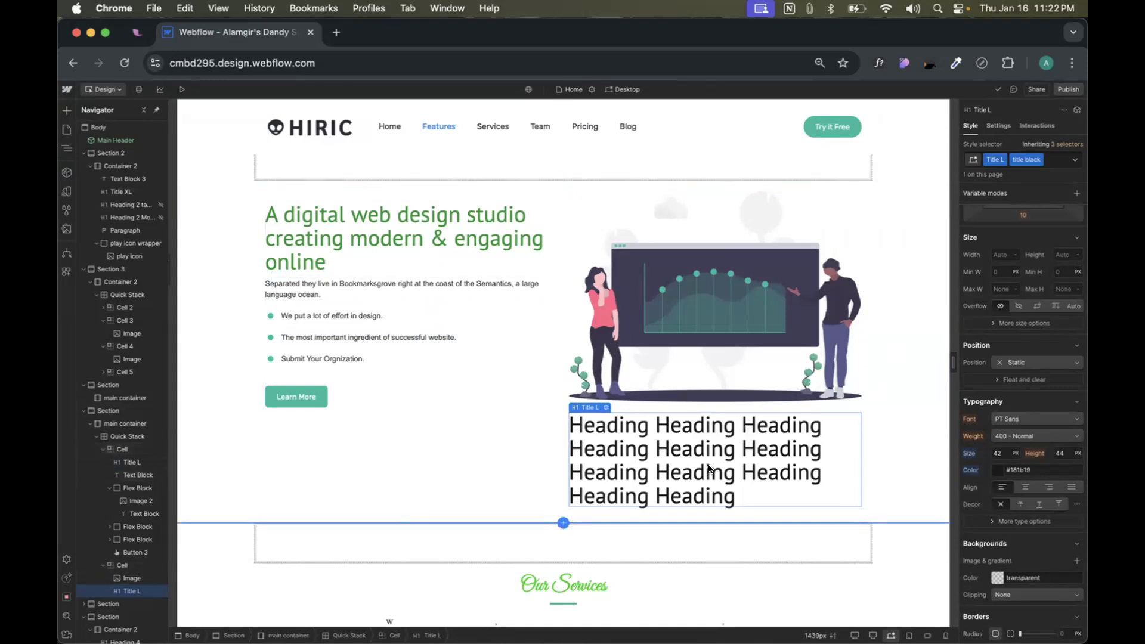
{"action": "right_click", "coordinate": [681, 459]}
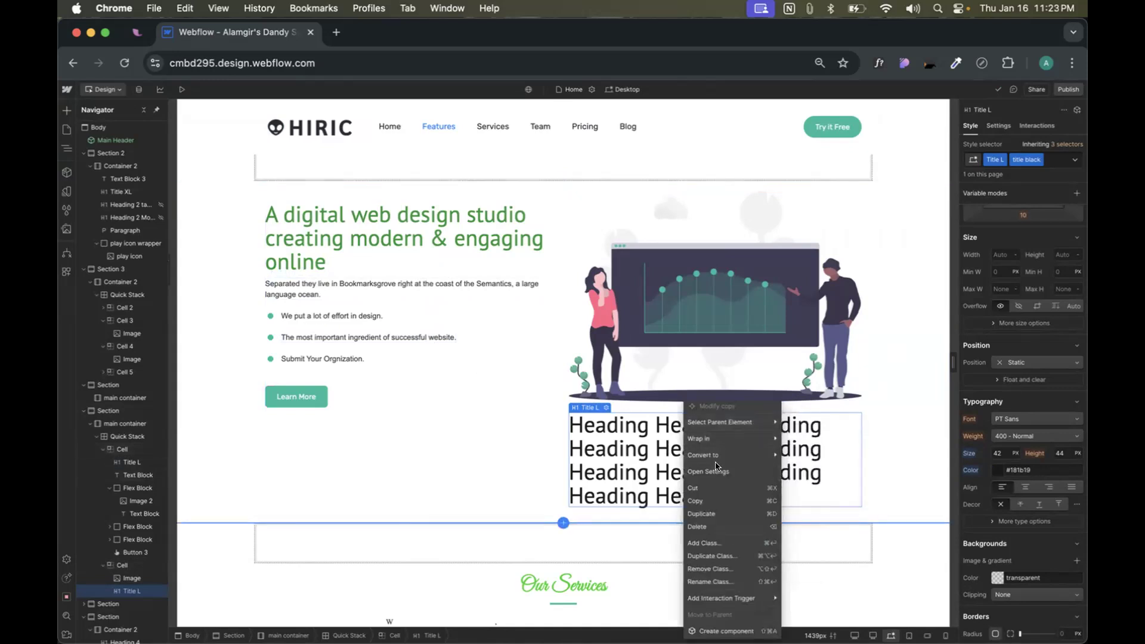
{"action": "left_click", "coordinate": [646, 463]}
{"action": "key", "text": "super+d"}
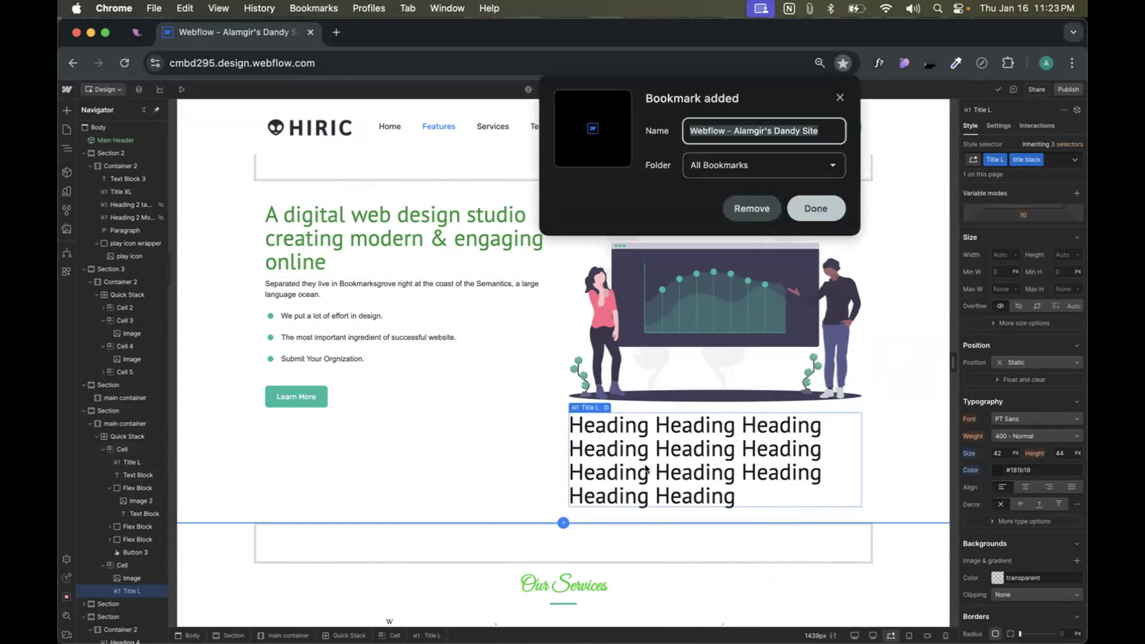
{"action": "left_click", "coordinate": [751, 208]}
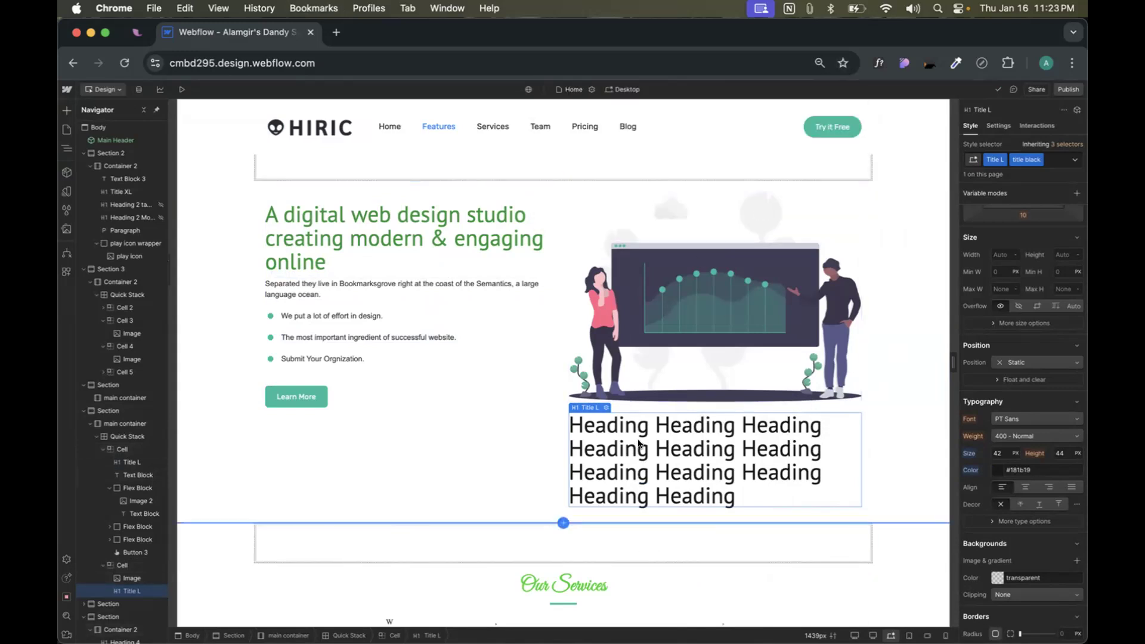
{"action": "key", "text": "super+d"}
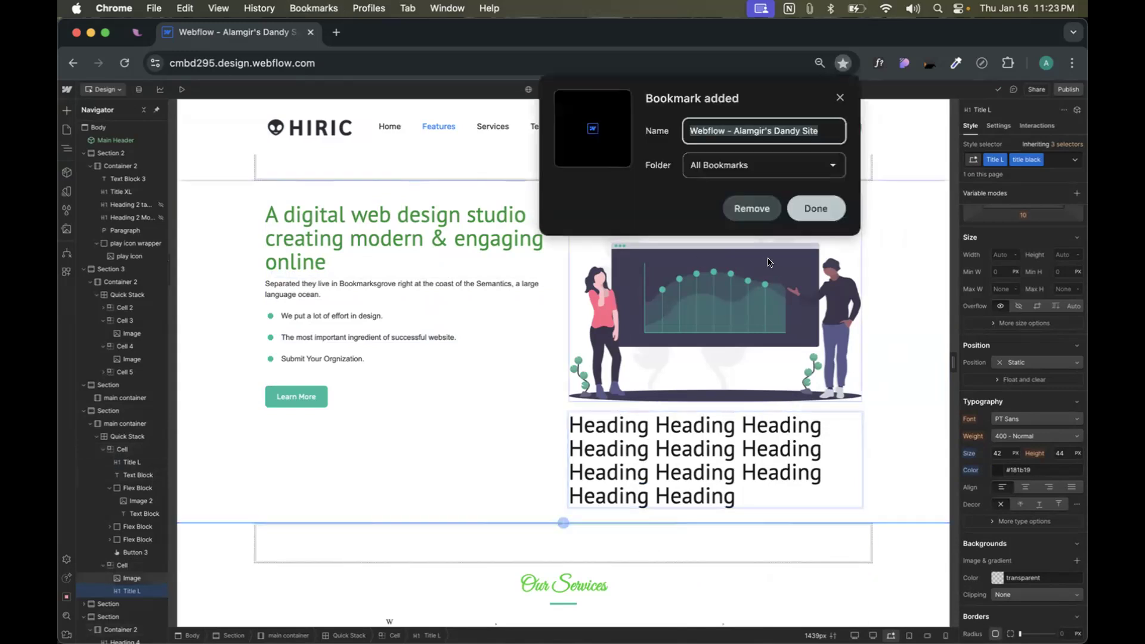
{"action": "left_click", "coordinate": [752, 208]}
{"action": "right_click", "coordinate": [705, 444]}
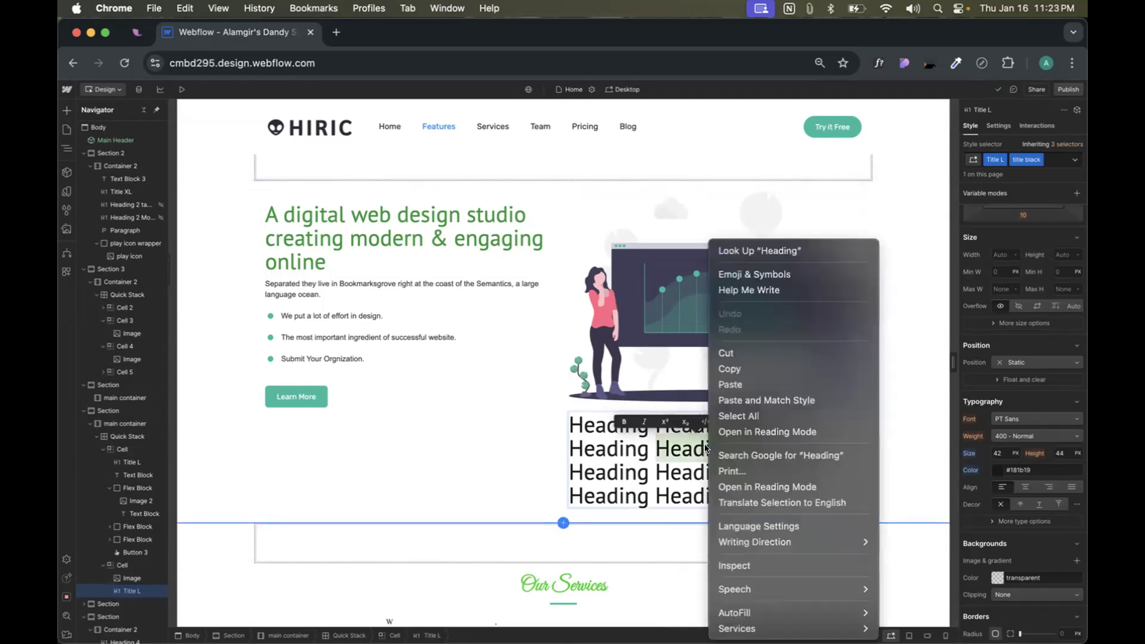
{"action": "left_click", "coordinate": [519, 434]}
- Duplicate the repeated "Heading" element that uses "title black" and move one copy below the Learn More button
{"action": "left_click", "coordinate": [589, 454]}
{"action": "right_click", "coordinate": [601, 405]}
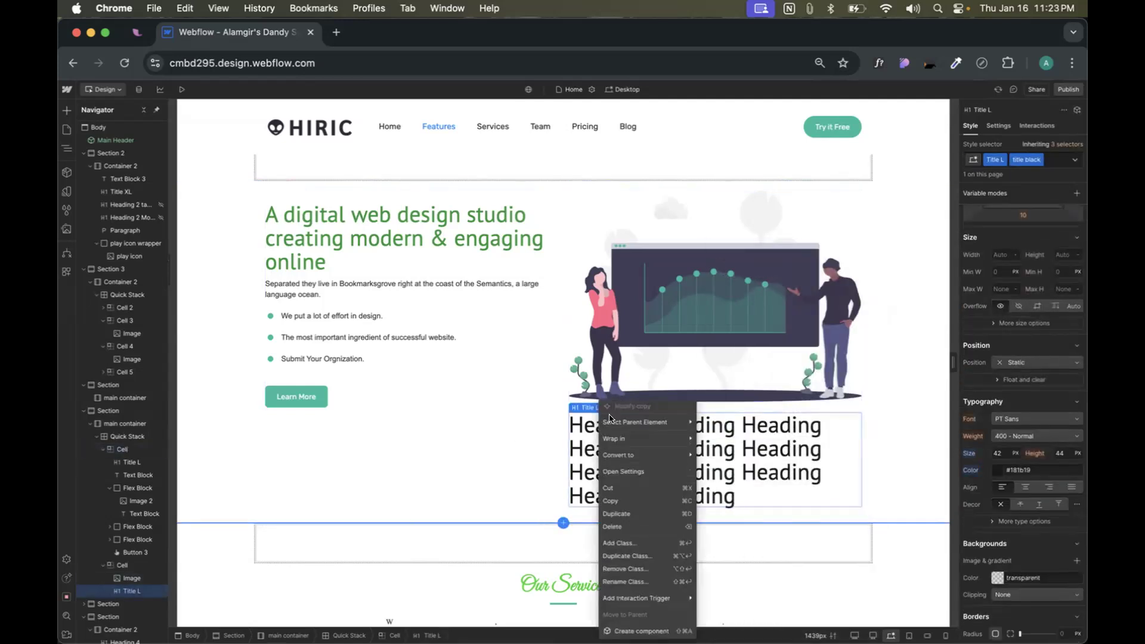
{"action": "left_click", "coordinate": [623, 519]}
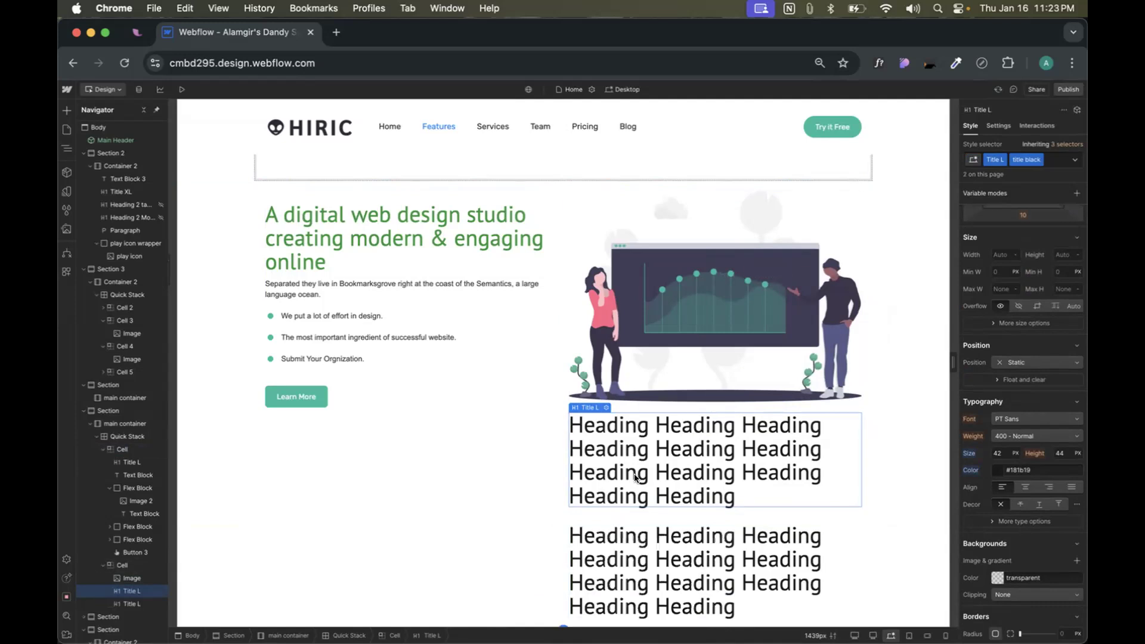
{"action": "scroll", "coordinate": [671, 422], "scroll_direction": "down", "scroll_amount": 4}
{"action": "left_click", "coordinate": [670, 360]}
{"action": "left_click_drag", "start_coordinate": [670, 349], "coordinate": [358, 256]}
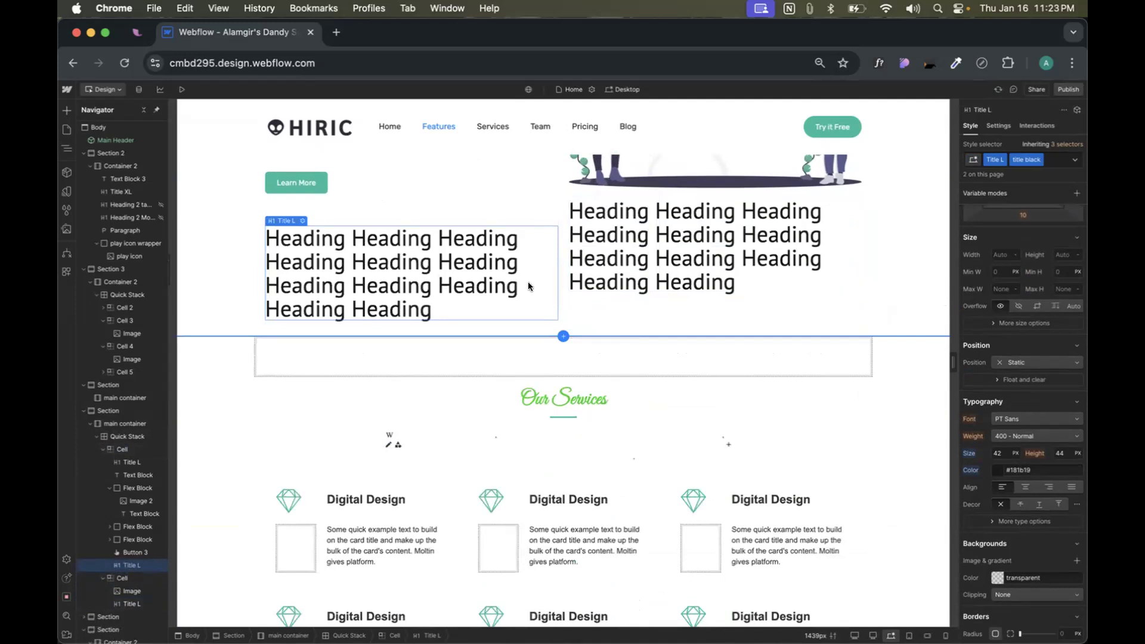
{"action": "scroll", "coordinate": [527, 281], "scroll_direction": "up", "scroll_amount": 4}
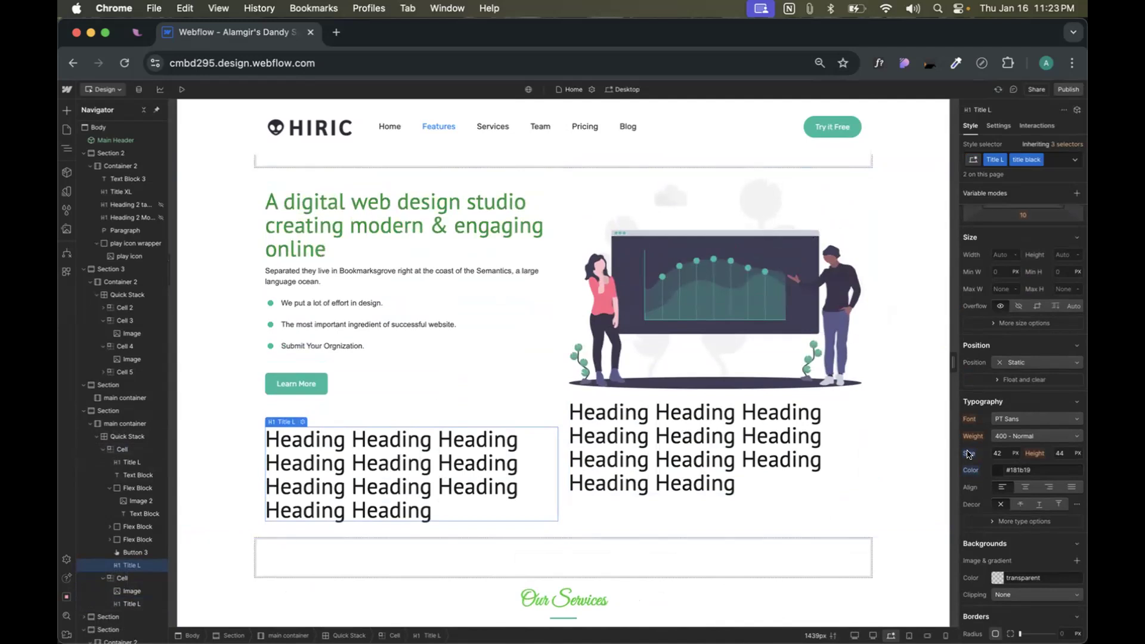
{"action": "scroll", "coordinate": [967, 446], "scroll_direction": "down", "scroll_amount": 1}
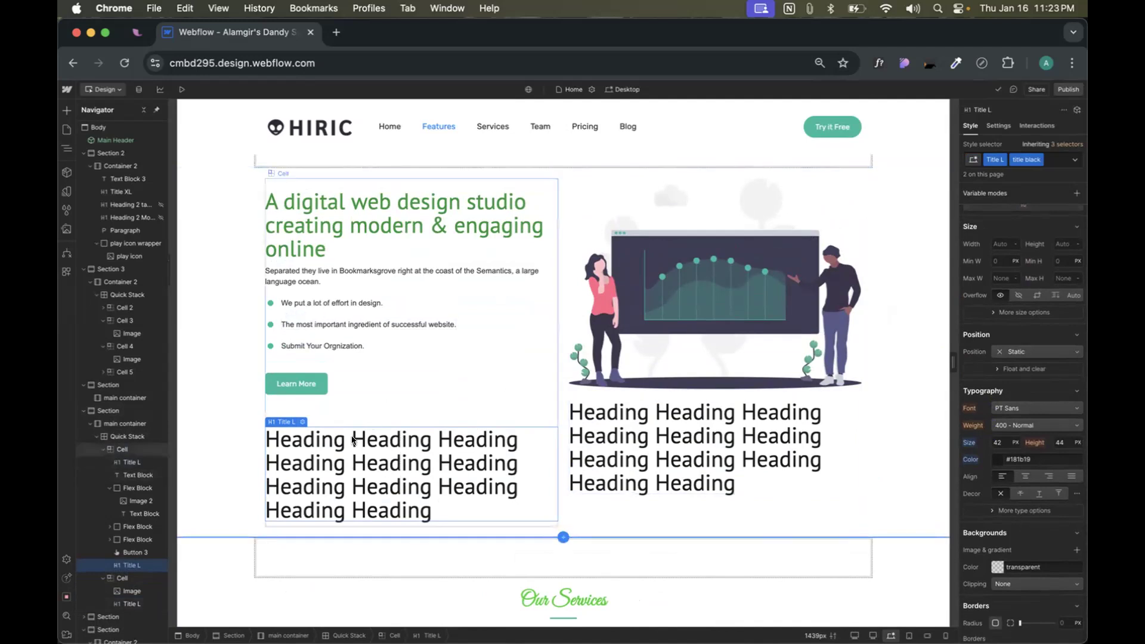
{"action": "left_click", "coordinate": [1036, 425]}
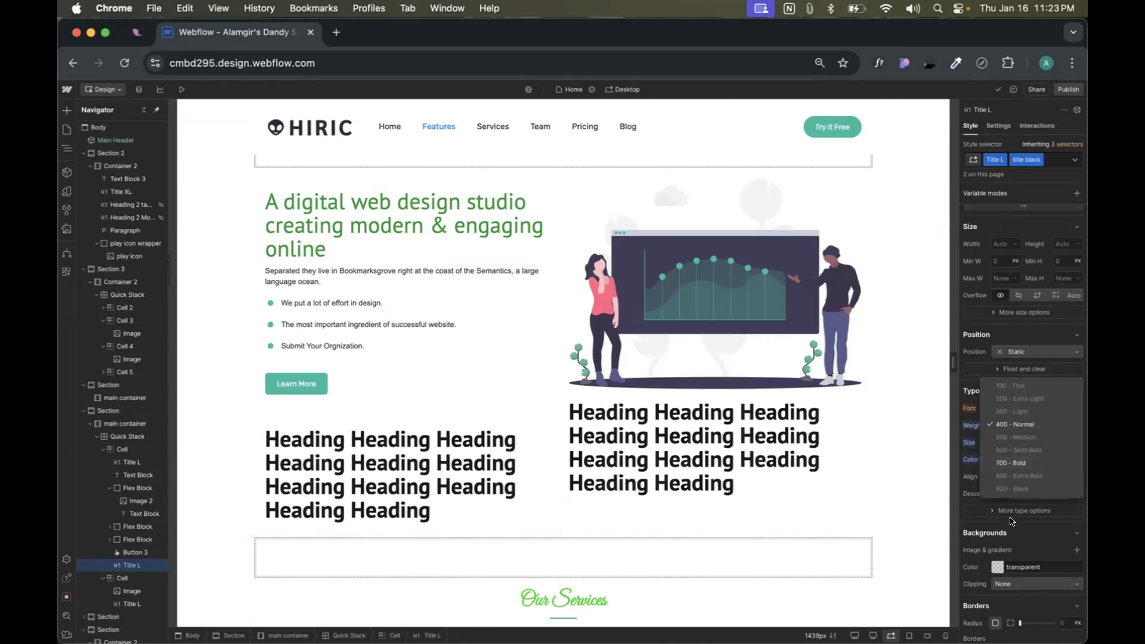
{"action": "left_click", "coordinate": [975, 428]}
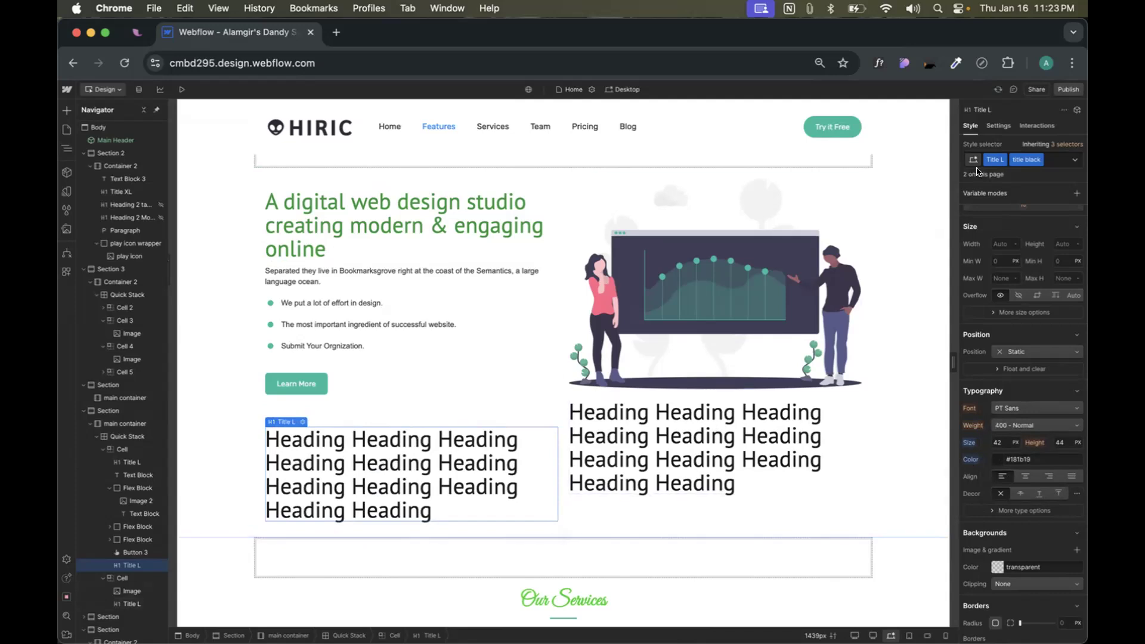
- Add a new combo class named "black bold" to the repeated heading below the Learn More button
{"action": "left_click", "coordinate": [1047, 160]}
{"action": "type", "text": "black"}
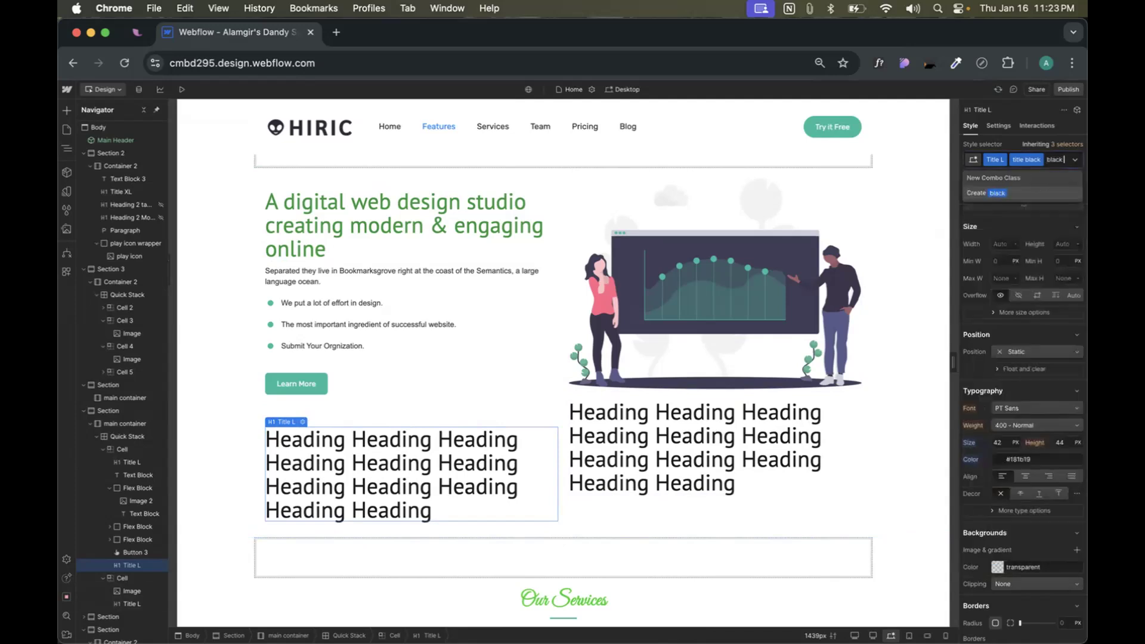
{"action": "type", "text": " bold"}
{"action": "key", "text": "Return"}
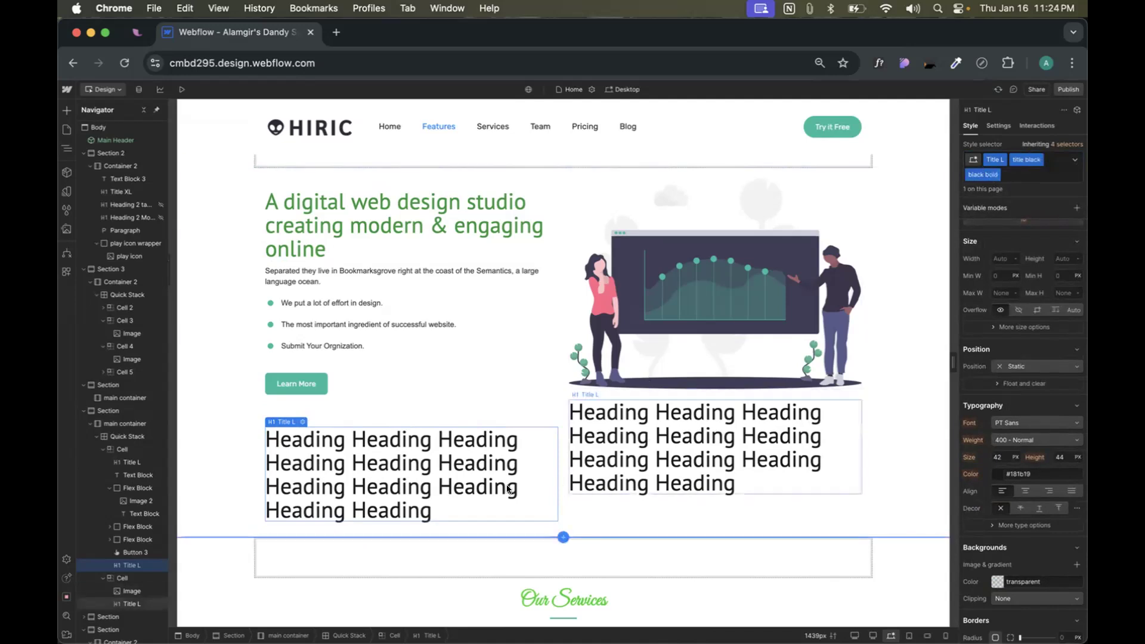
- Set the font weight of the heading's "black bold" combo class to 700 - Bold
{"action": "left_click", "coordinate": [692, 418]}
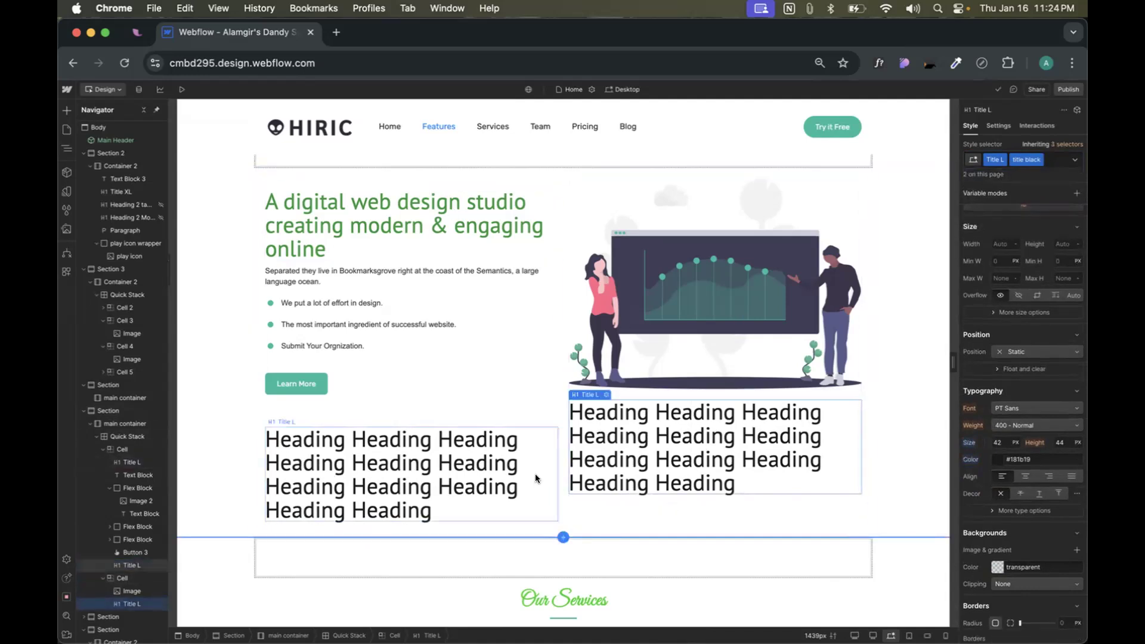
{"action": "left_click", "coordinate": [429, 471]}
{"action": "left_click", "coordinate": [1033, 435]}
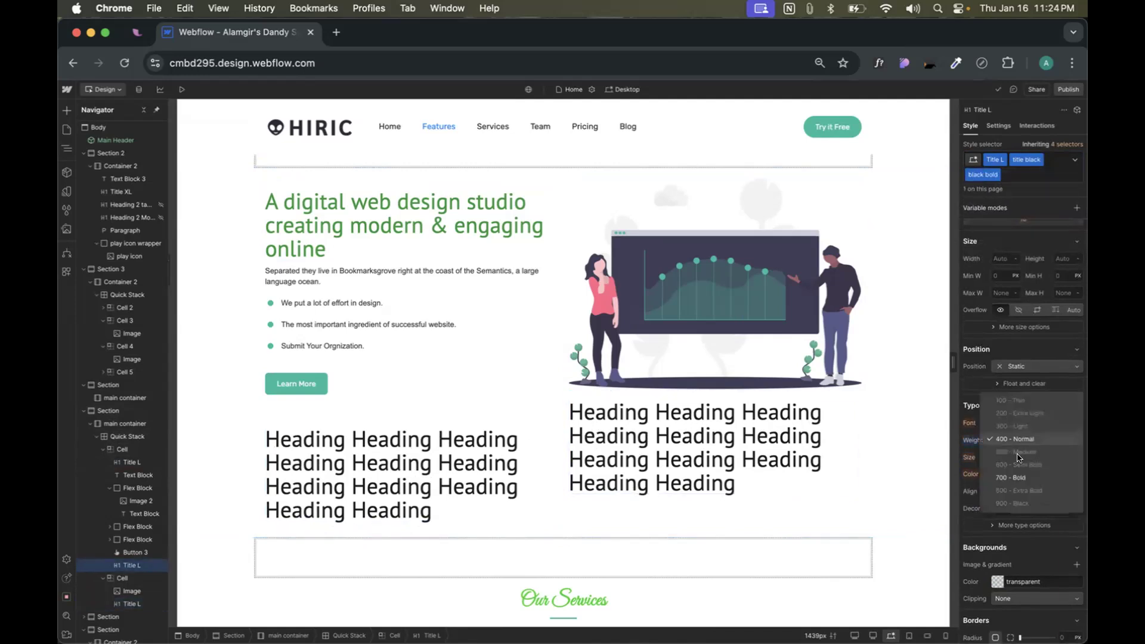
{"action": "left_click", "coordinate": [1014, 476]}
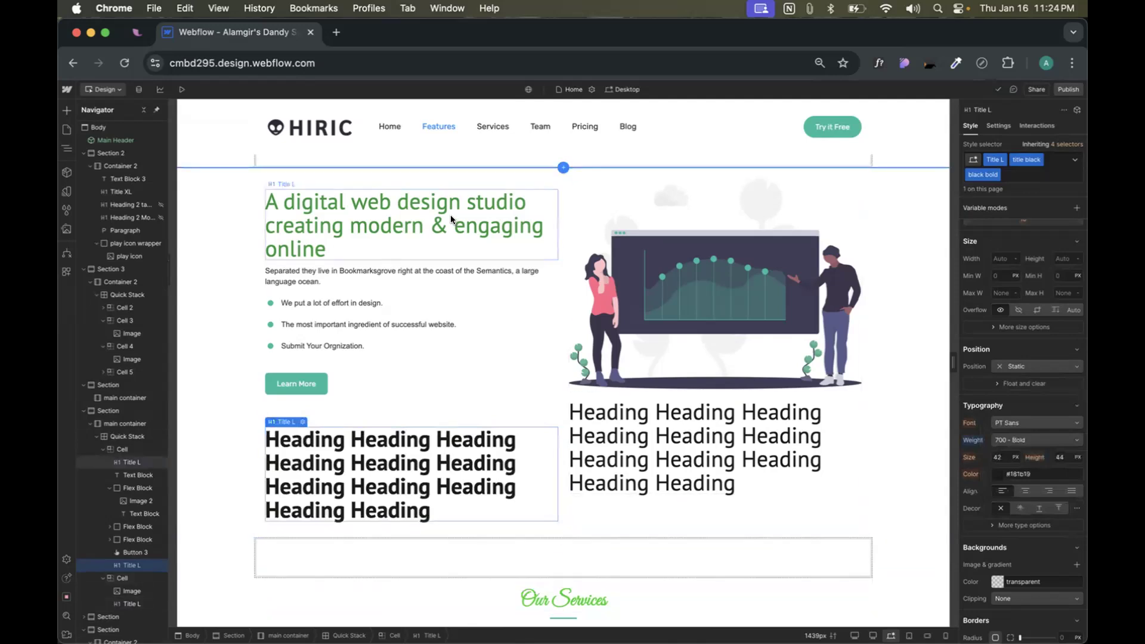
- Set the font size of the "title black" combo class to 44 px using the repeated heading under the illustration
{"action": "left_click", "coordinate": [406, 225]}
{"action": "left_click", "coordinate": [658, 453]}
{"action": "left_click", "coordinate": [1005, 442]}
{"action": "key", "text": "Up"}
{"action": "key", "text": "Up"}
{"action": "key", "text": "Up"}
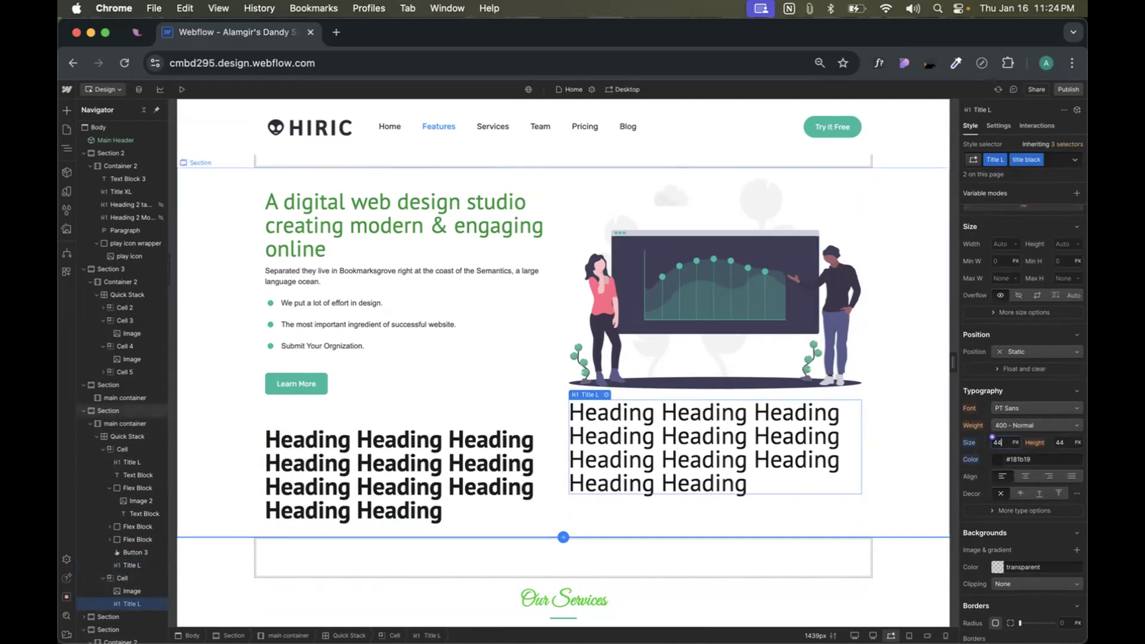
{"action": "key", "text": "Down"}
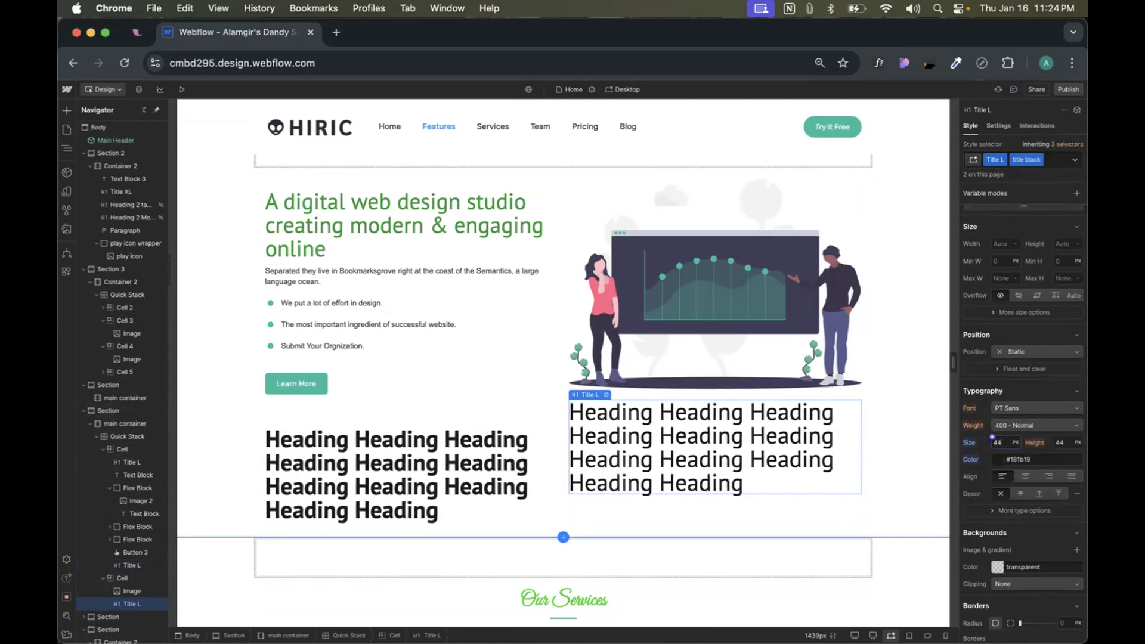
- Preview the Droid Sans font on the green heading's Title L class without applying it
{"action": "left_click", "coordinate": [474, 229]}
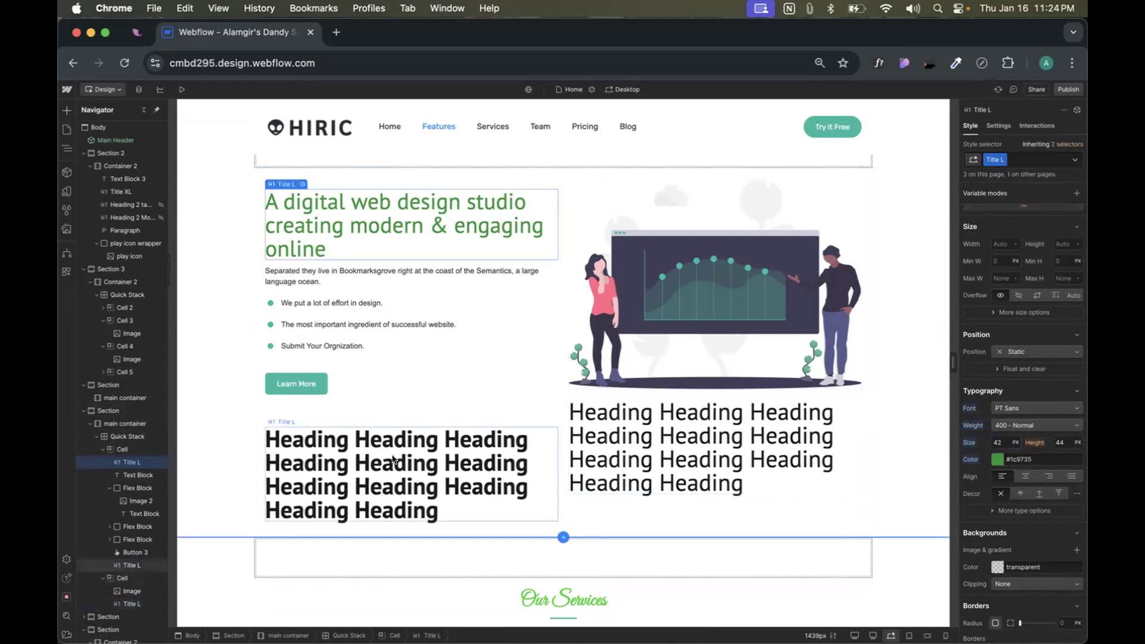
{"action": "left_click", "coordinate": [1023, 408]}
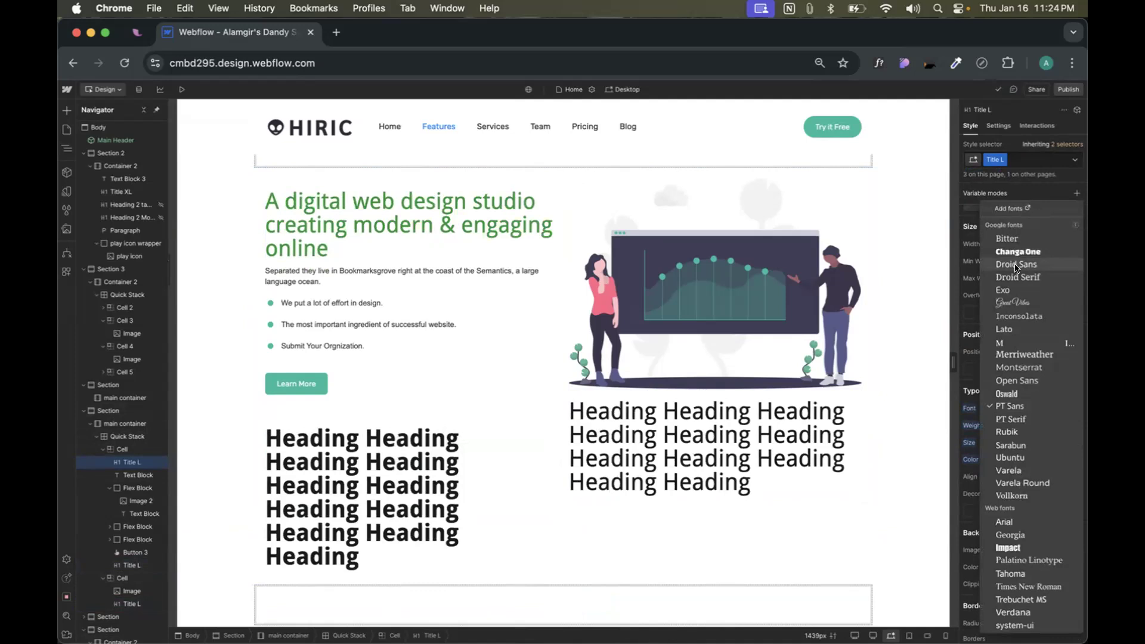
{"action": "left_click", "coordinate": [965, 404]}
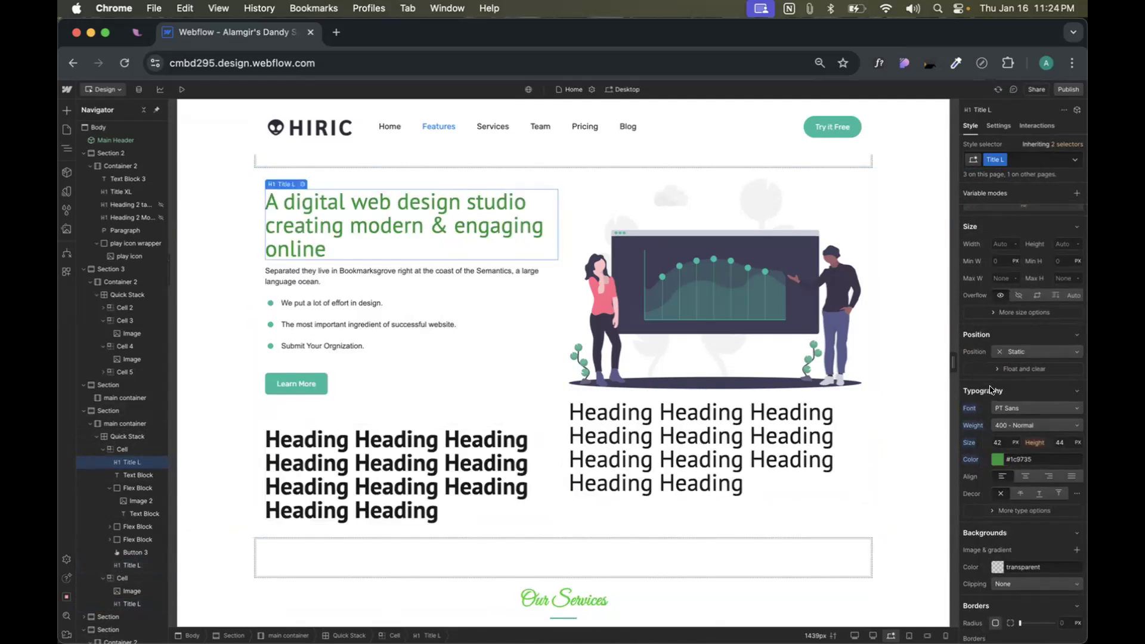
- Compare the class stacks and typography settings of the two repeated headings, including the font weight options on "title black"
{"action": "left_click", "coordinate": [404, 460]}
{"action": "left_click", "coordinate": [623, 458]}
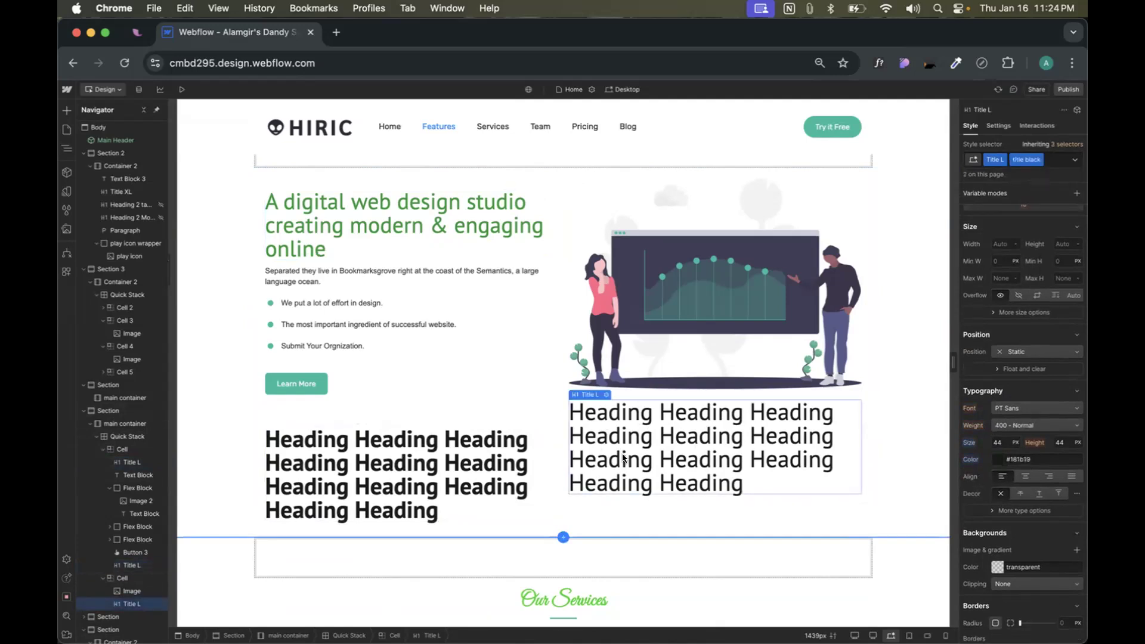
{"action": "left_click", "coordinate": [391, 498]}
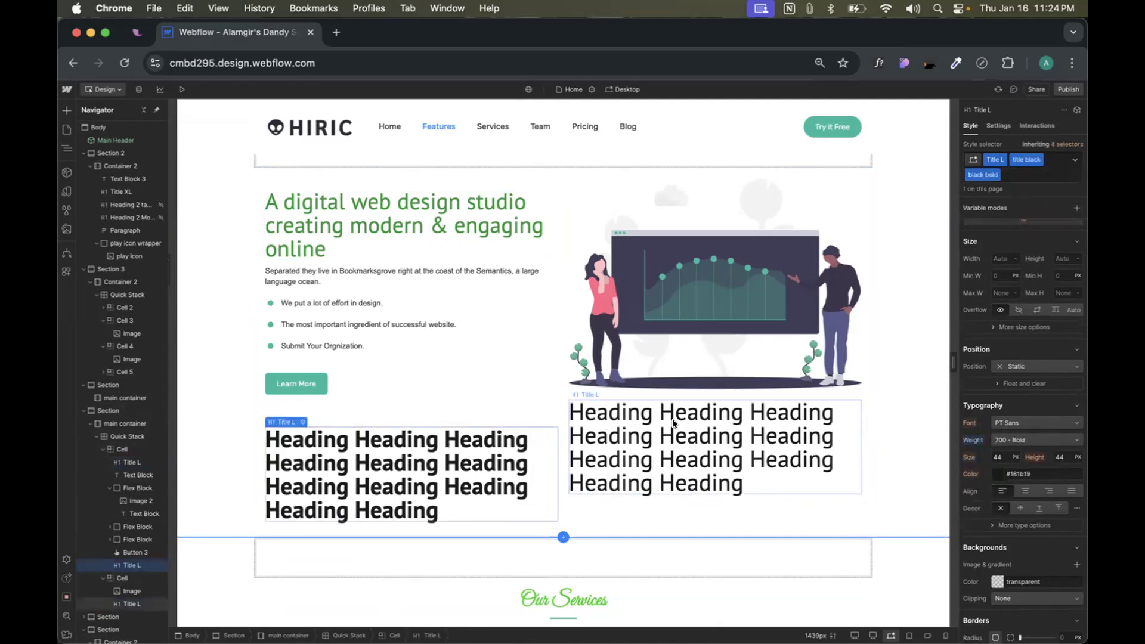
{"action": "left_click", "coordinate": [654, 431]}
{"action": "left_click", "coordinate": [1008, 425]}
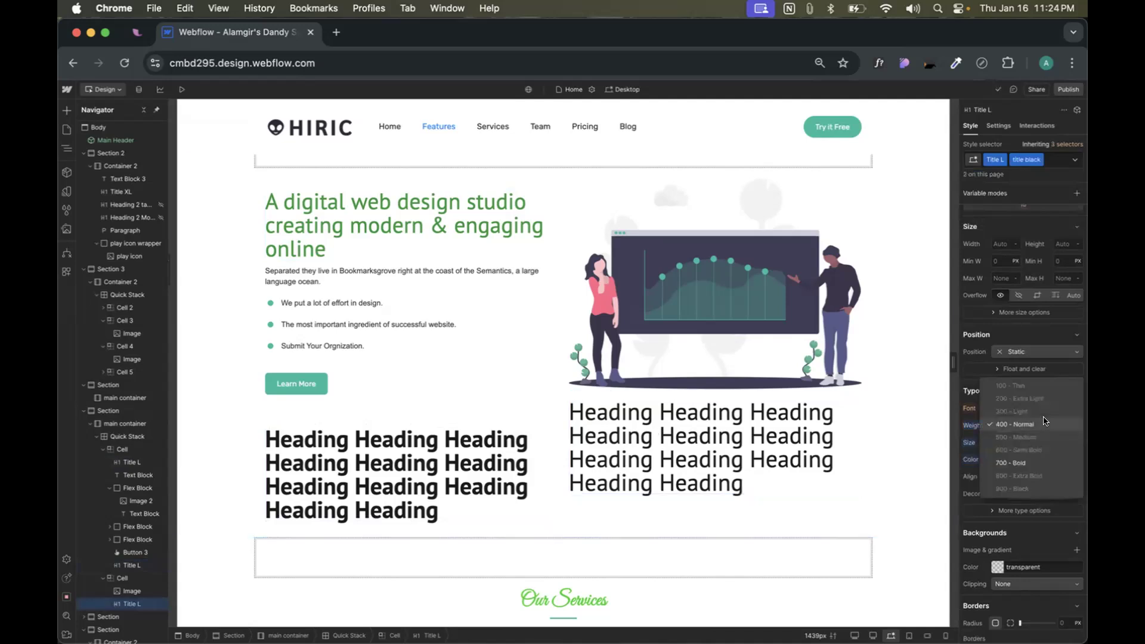
{"action": "left_click", "coordinate": [430, 496]}
{"action": "left_click", "coordinate": [452, 447]}
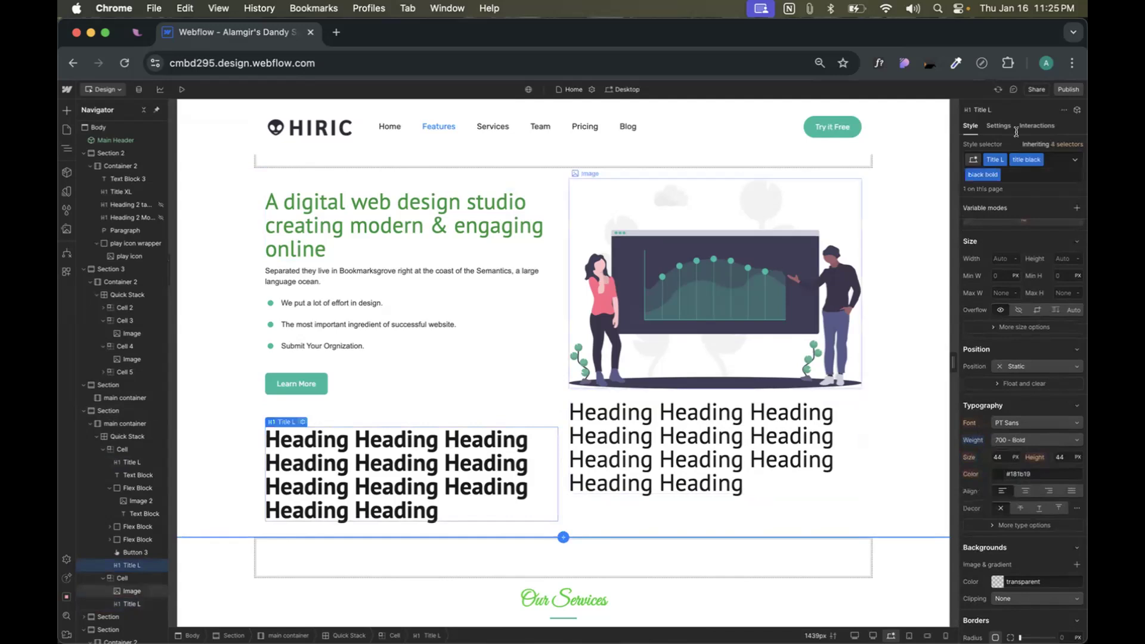
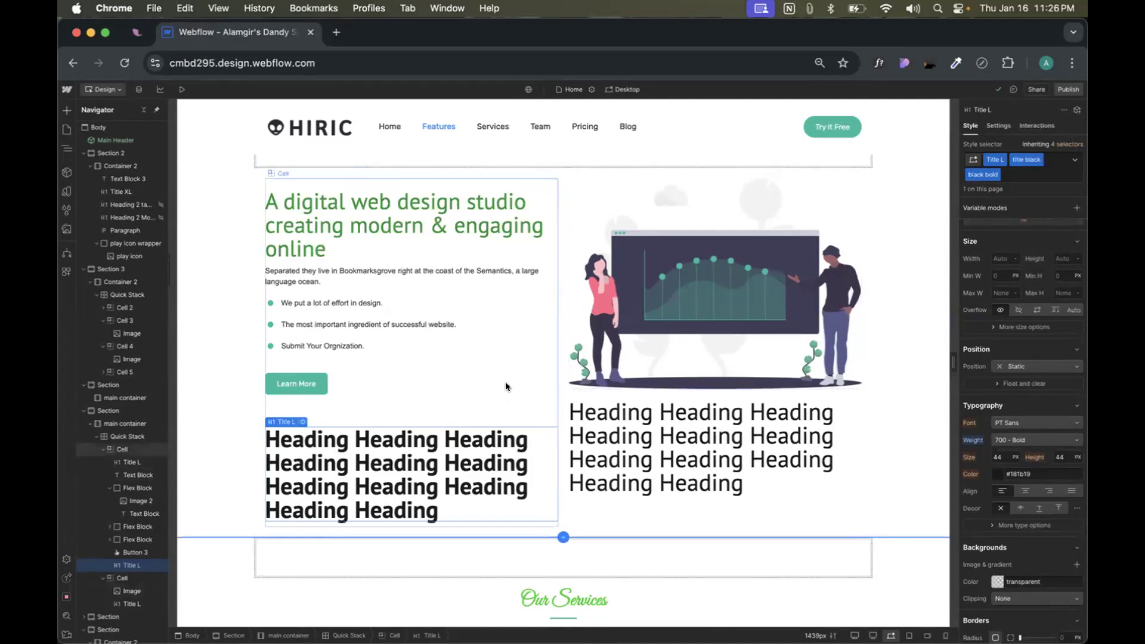
- View the existing classes available for the Black Swan logo image without assigning one
{"action": "scroll", "coordinate": [506, 384], "scroll_direction": "up", "scroll_amount": 1}
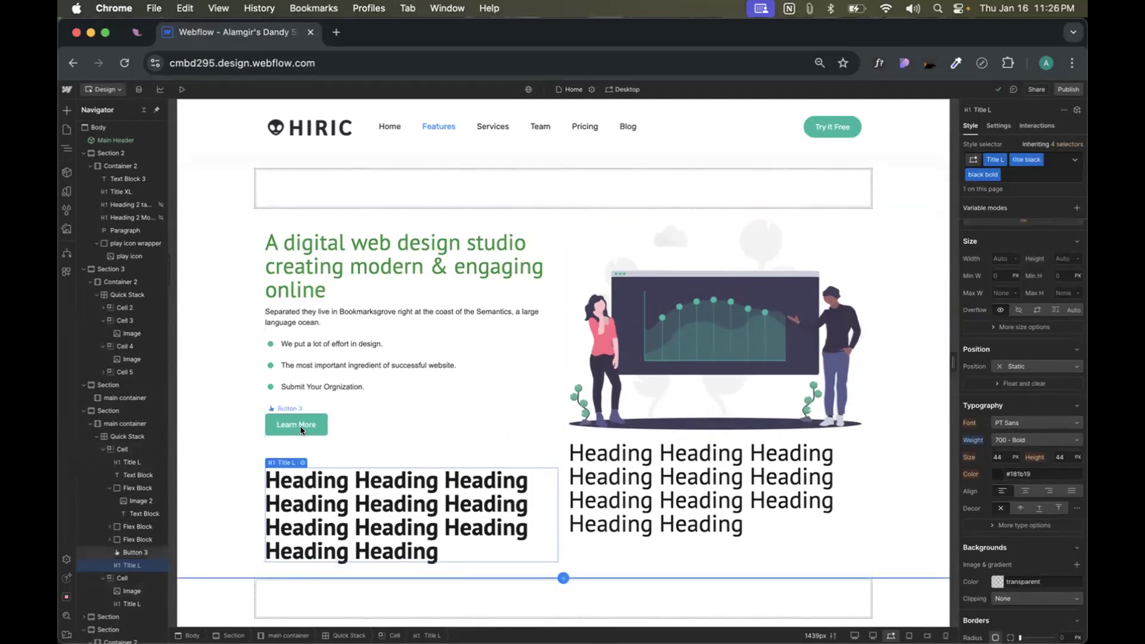
{"action": "scroll", "coordinate": [299, 426], "scroll_direction": "up", "scroll_amount": 7}
{"action": "scroll", "coordinate": [471, 358], "scroll_direction": "down", "scroll_amount": 5}
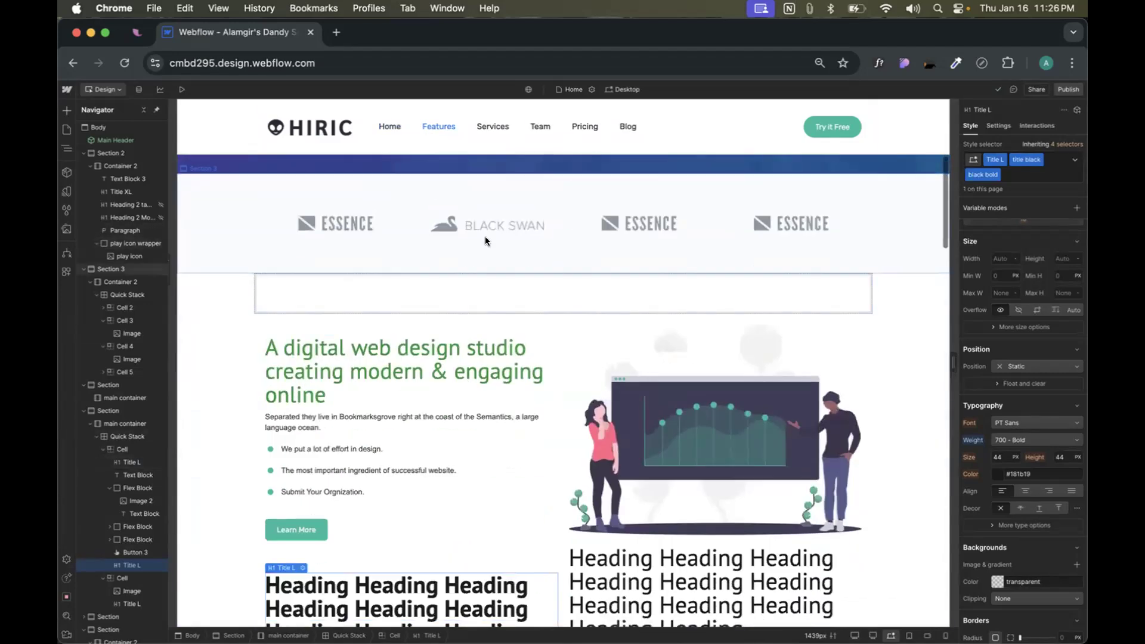
{"action": "left_click", "coordinate": [485, 226]}
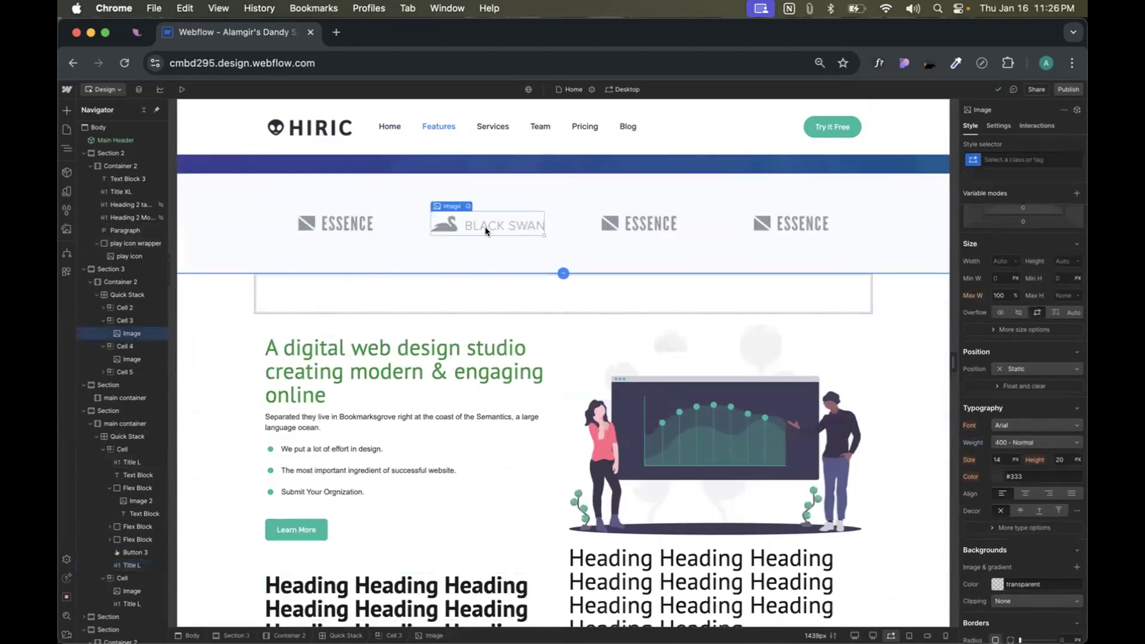
{"action": "left_click", "coordinate": [1077, 157]}
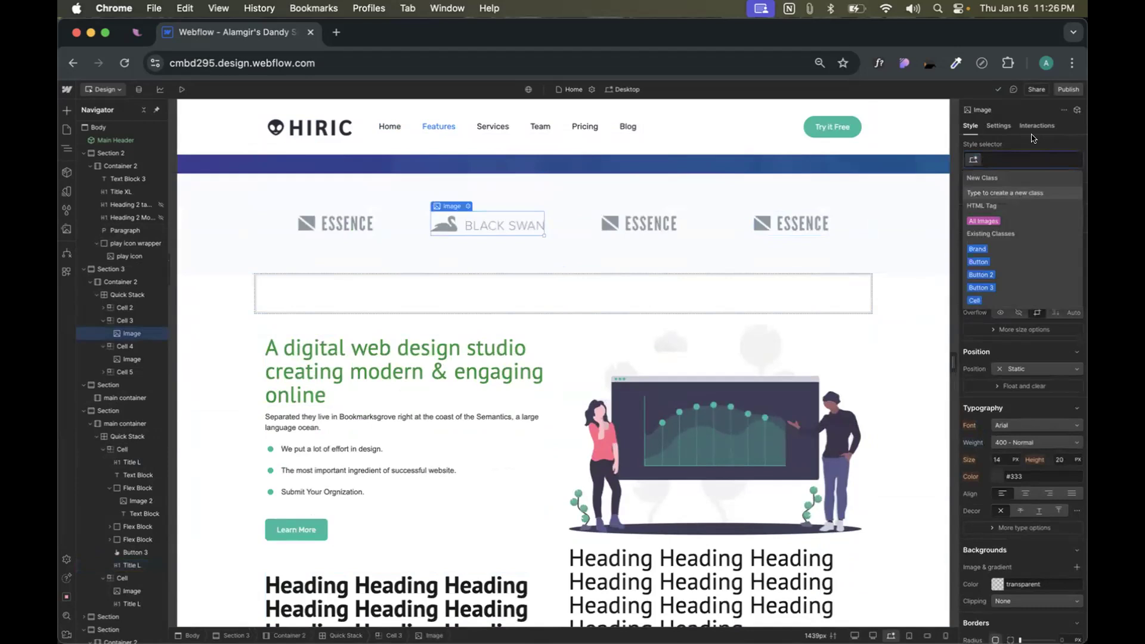
{"action": "key", "text": "Escape"}
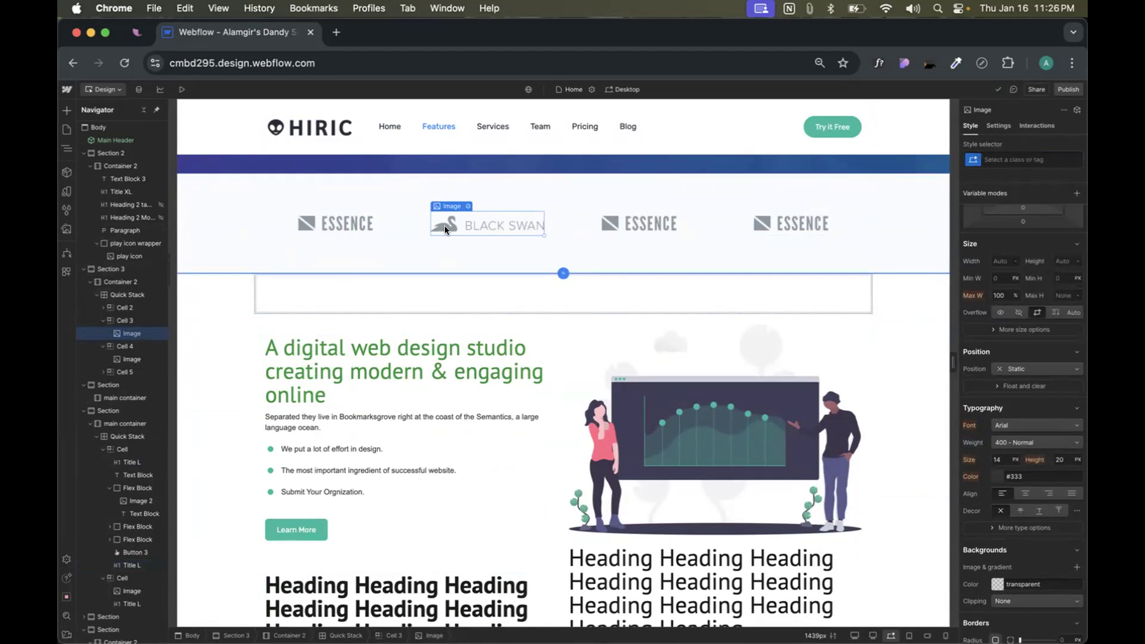
- View the states available for the Title L class of the green "A digital web design studio" heading
{"action": "scroll", "coordinate": [453, 223], "scroll_direction": "down", "scroll_amount": 5}
{"action": "left_click", "coordinate": [404, 194]}
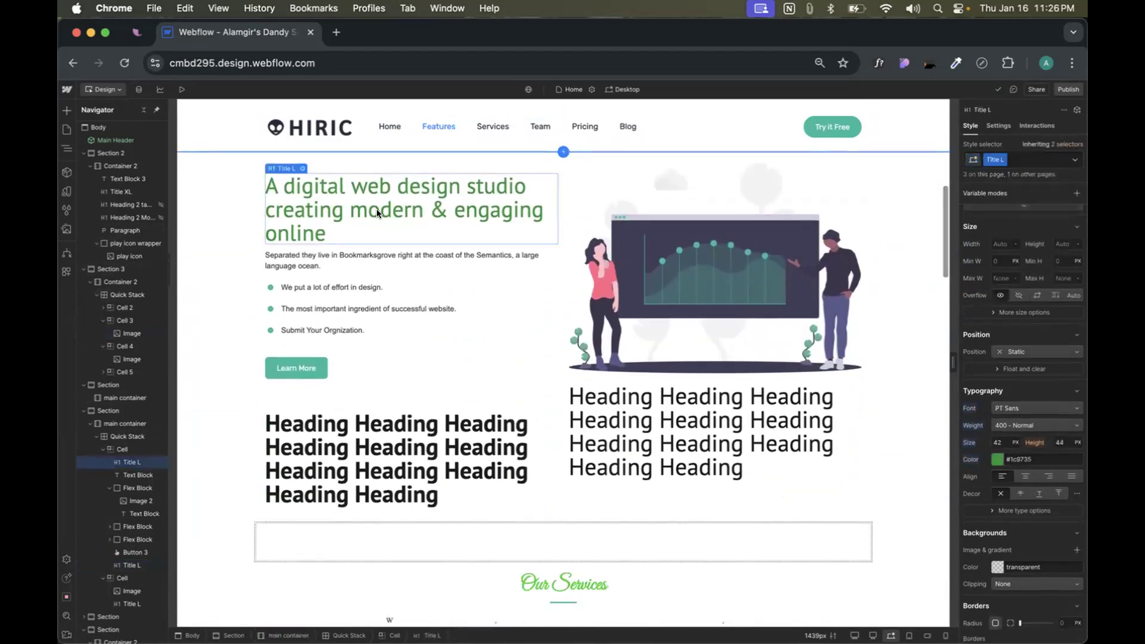
{"action": "left_click", "coordinate": [1075, 159]}
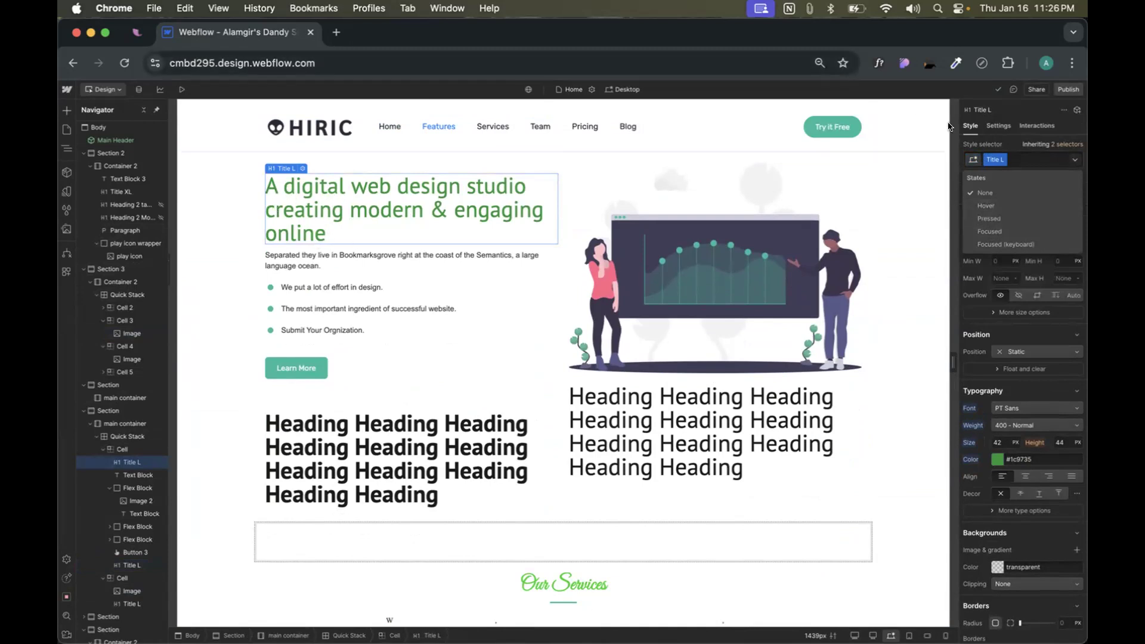
{"action": "left_click", "coordinate": [1068, 94]}
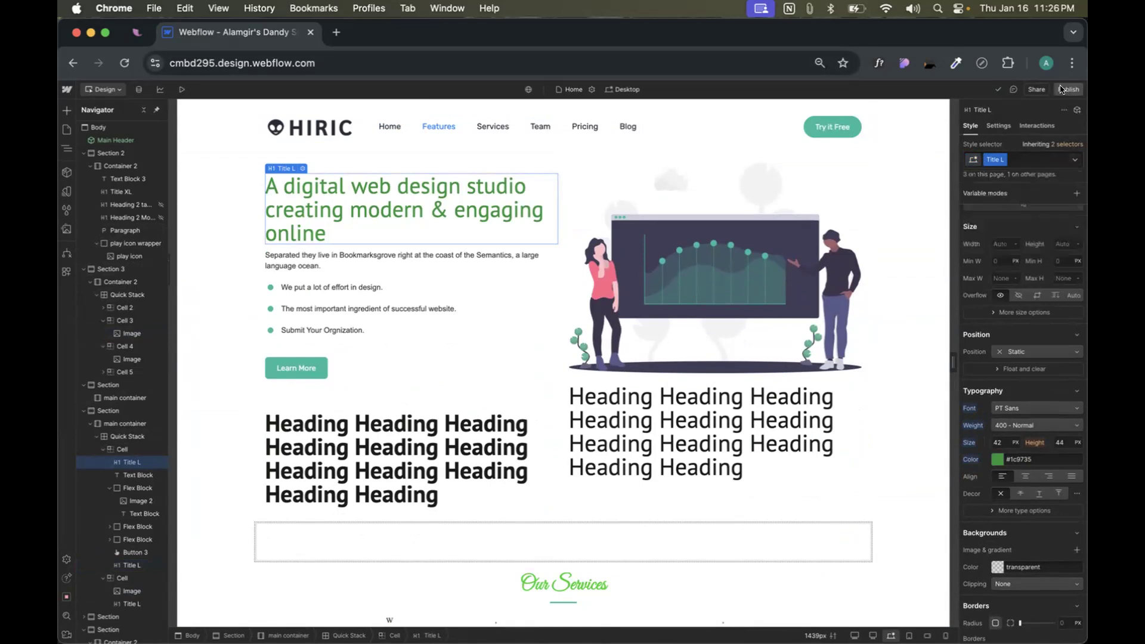
- Publish the site and open the published page
{"action": "left_click", "coordinate": [1068, 92]}
{"action": "left_click", "coordinate": [1005, 258]}
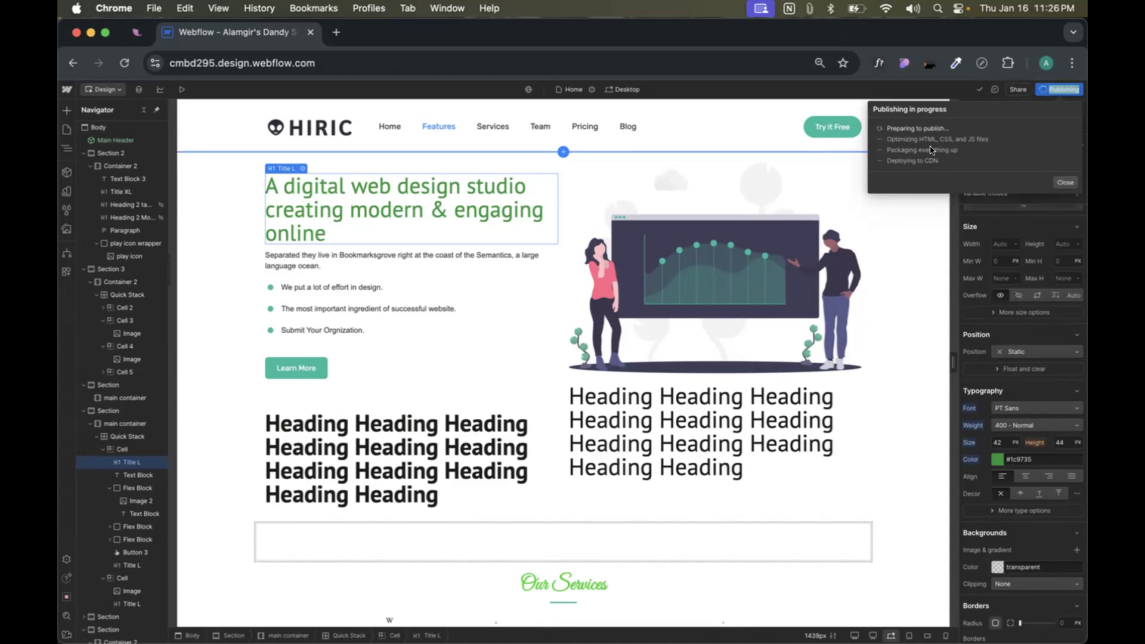
{"action": "left_click", "coordinate": [950, 140]}
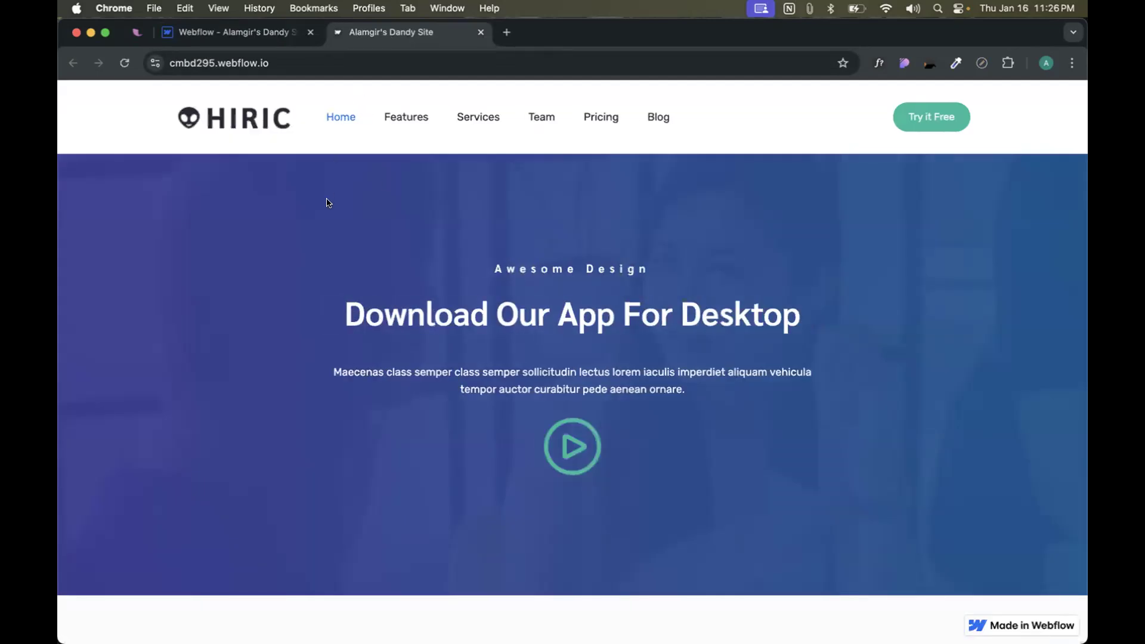
- Move keyboard focus through the published page, from the header links to the third pricing card's Learn More button
{"action": "key", "text": "Tab"}
{"action": "key", "text": "Tab"}
{"action": "key", "text": "Tab"}
{"action": "key", "text": "Tab"}
{"action": "key", "text": "Tab"}
{"action": "key", "text": "Tab"}
{"action": "key", "text": "Tab"}
{"action": "key", "text": "Tab"}
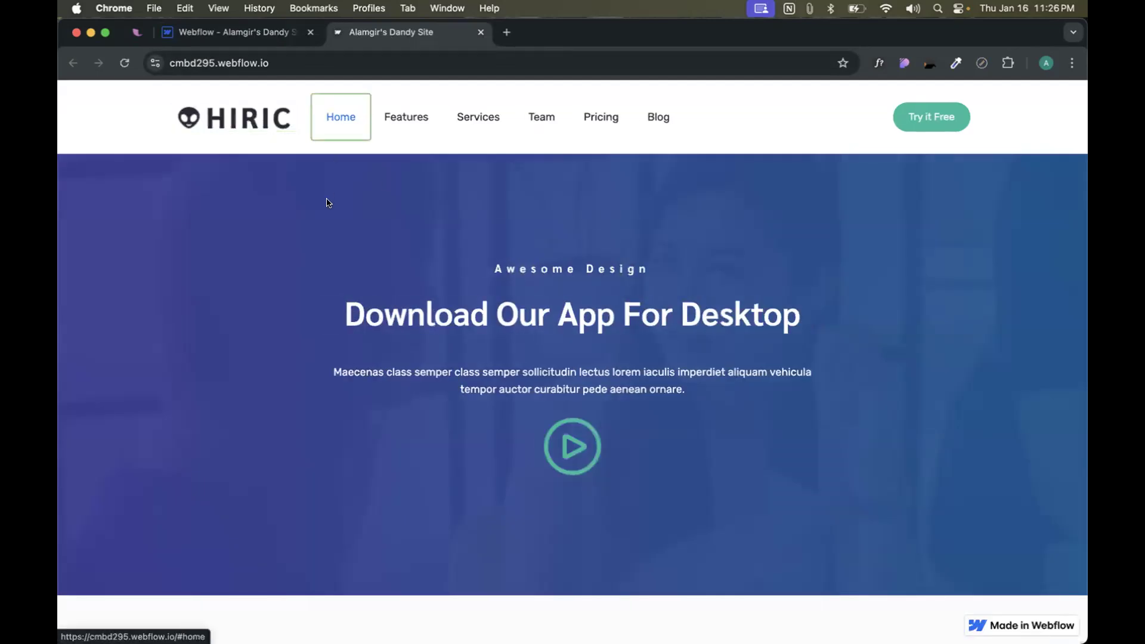
{"action": "key", "text": "Tab"}
{"action": "key", "text": "Tab"}
{"action": "key", "text": "Tab"}
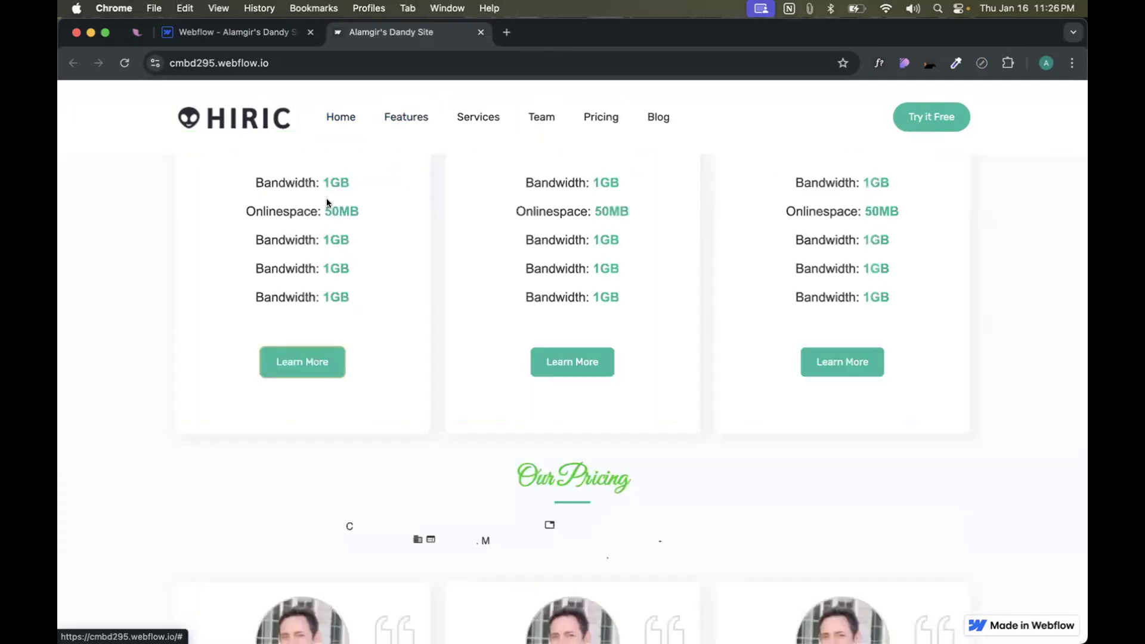
{"action": "key", "text": "Tab"}
{"action": "key", "text": "Tab"}
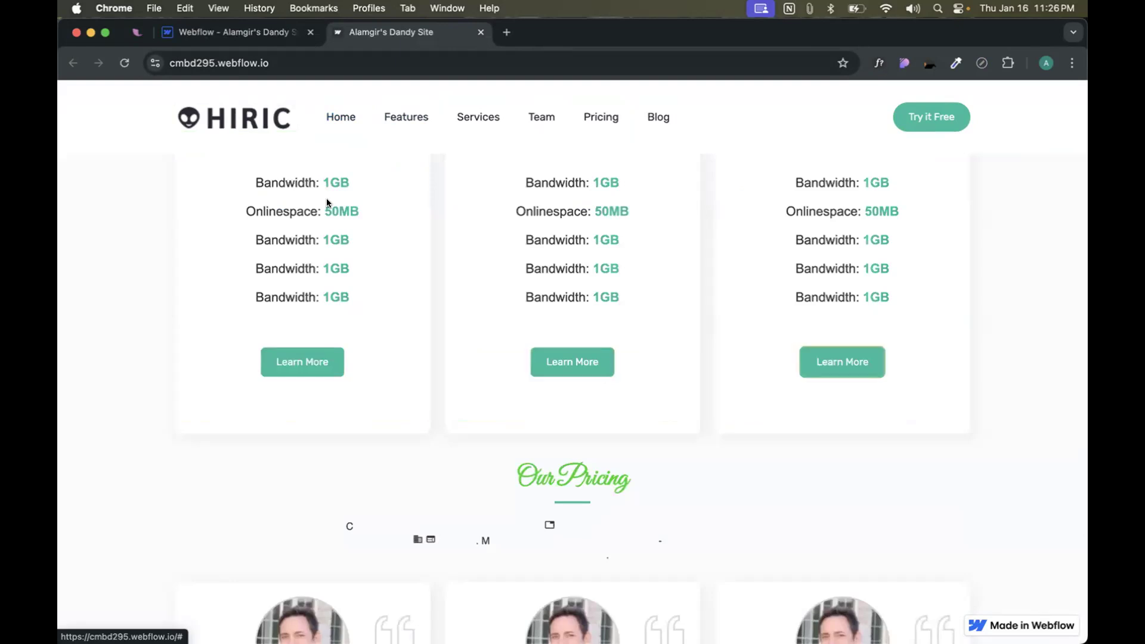
- Switch back to the Webflow Designer and select the Hover state of the green heading's Title L class
{"action": "left_click", "coordinate": [189, 37]}
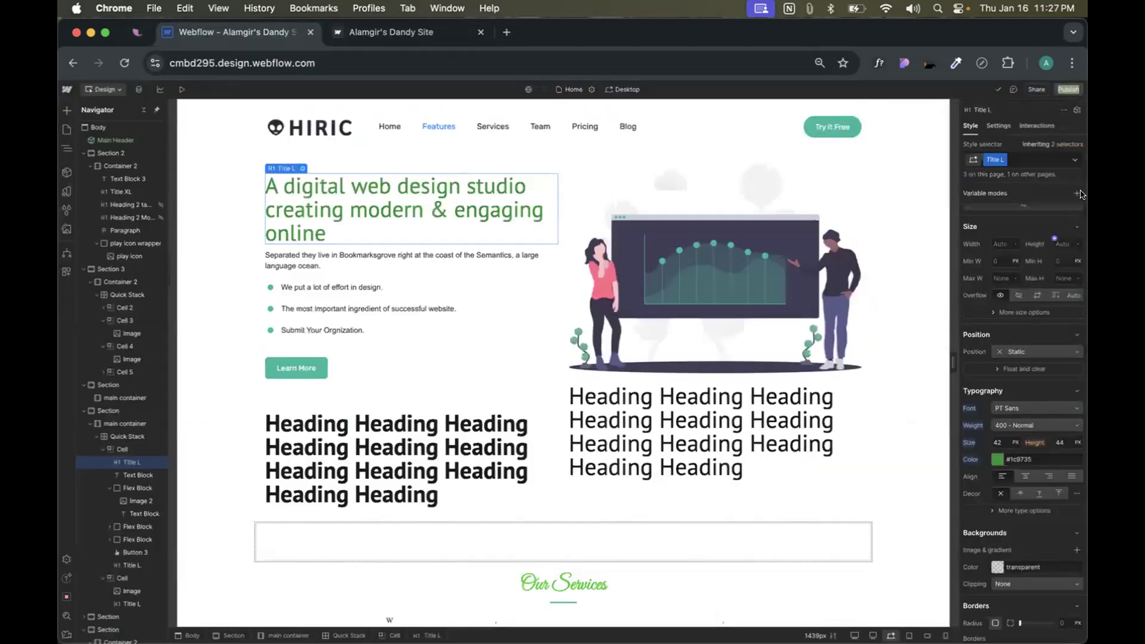
{"action": "left_click", "coordinate": [571, 230]}
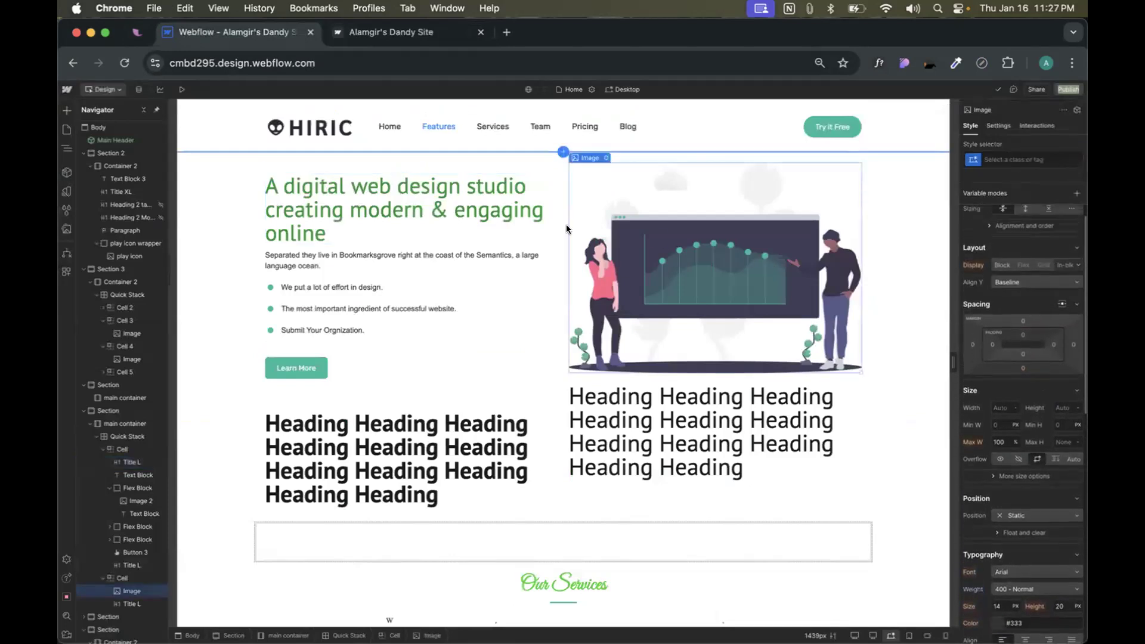
{"action": "left_click", "coordinate": [489, 206]}
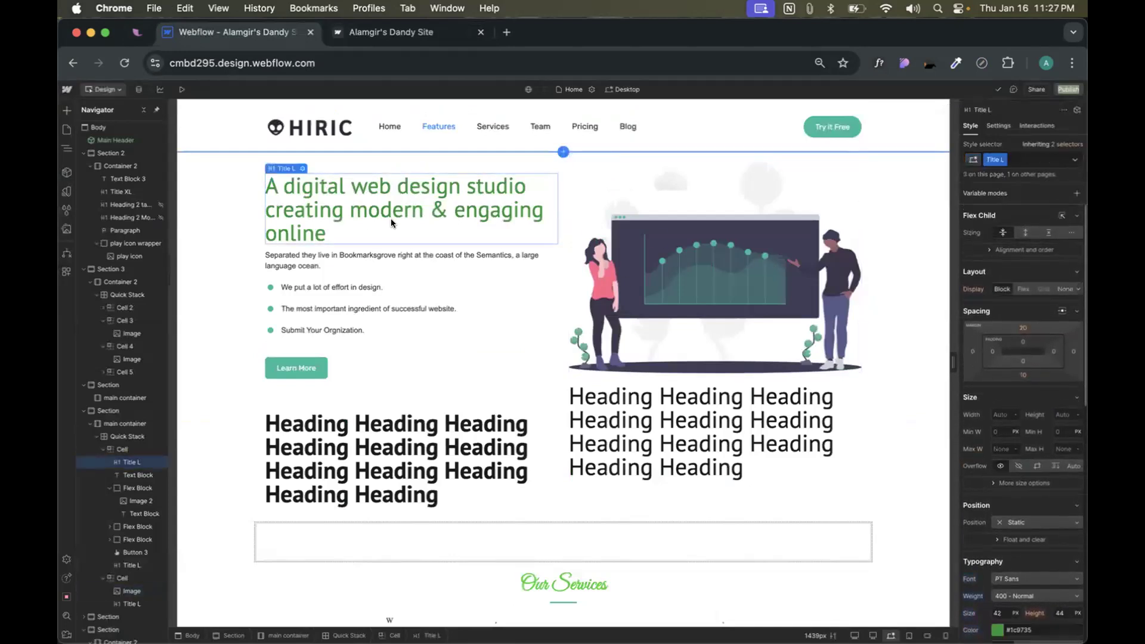
{"action": "left_click", "coordinate": [1077, 157]}
{"action": "left_click", "coordinate": [993, 209]}
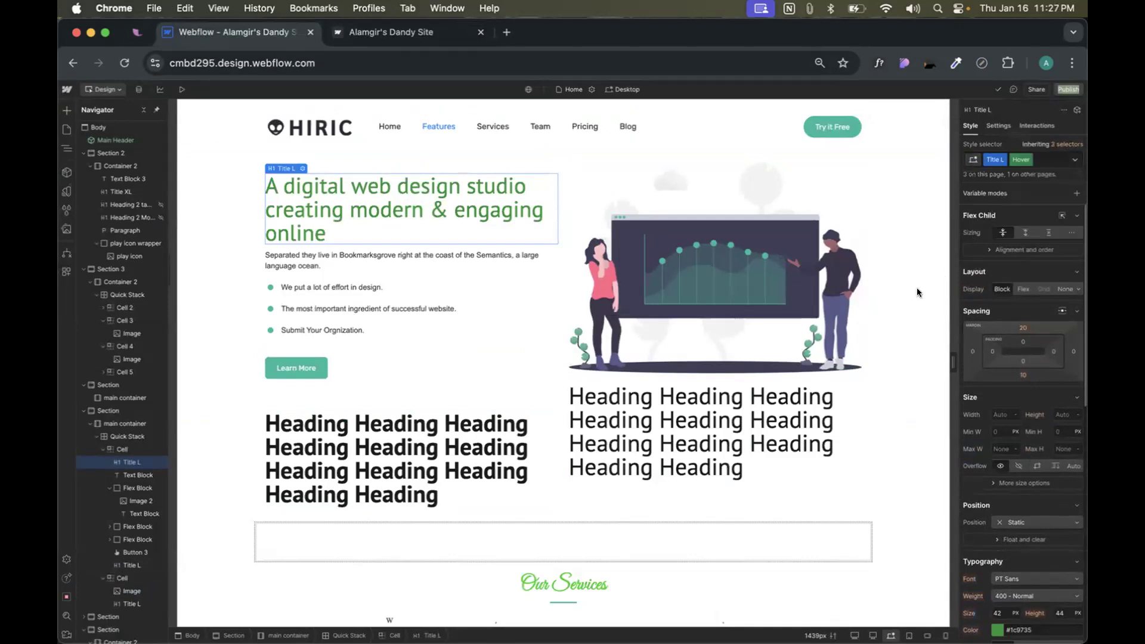
- Open the background colour picker for the Hover state of the Title L class
{"action": "scroll", "coordinate": [942, 375], "scroll_direction": "down", "scroll_amount": 2}
{"action": "scroll", "coordinate": [1004, 443], "scroll_direction": "down", "scroll_amount": 2}
{"action": "scroll", "coordinate": [1004, 442], "scroll_direction": "down", "scroll_amount": 5}
{"action": "scroll", "coordinate": [354, 263], "scroll_direction": "up", "scroll_amount": 4}
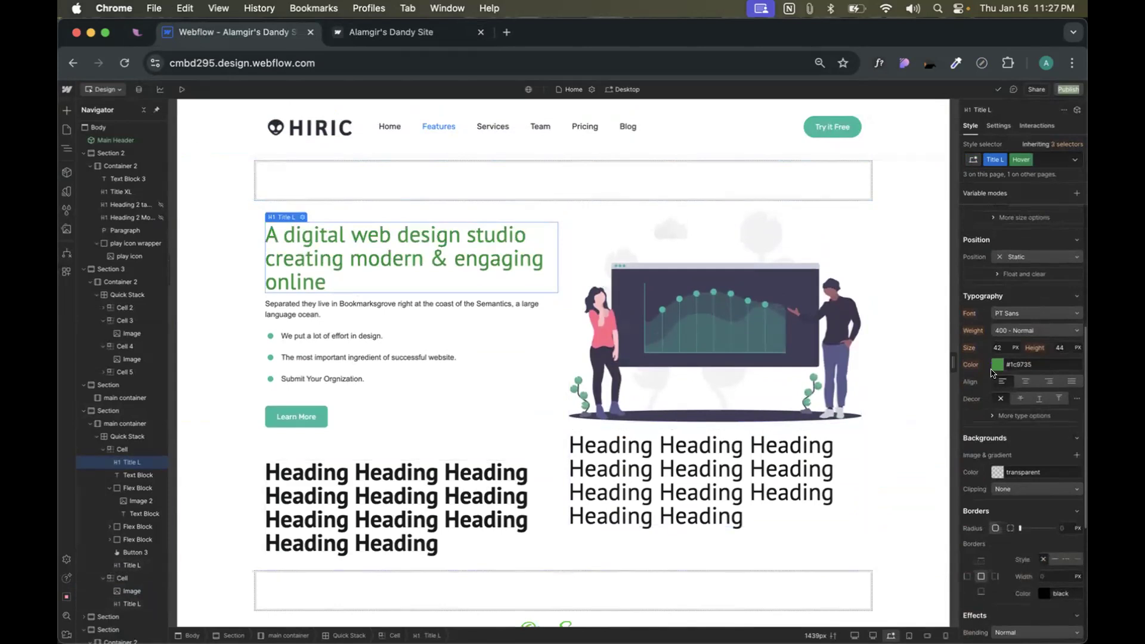
{"action": "scroll", "coordinate": [995, 366], "scroll_direction": "down", "scroll_amount": 2}
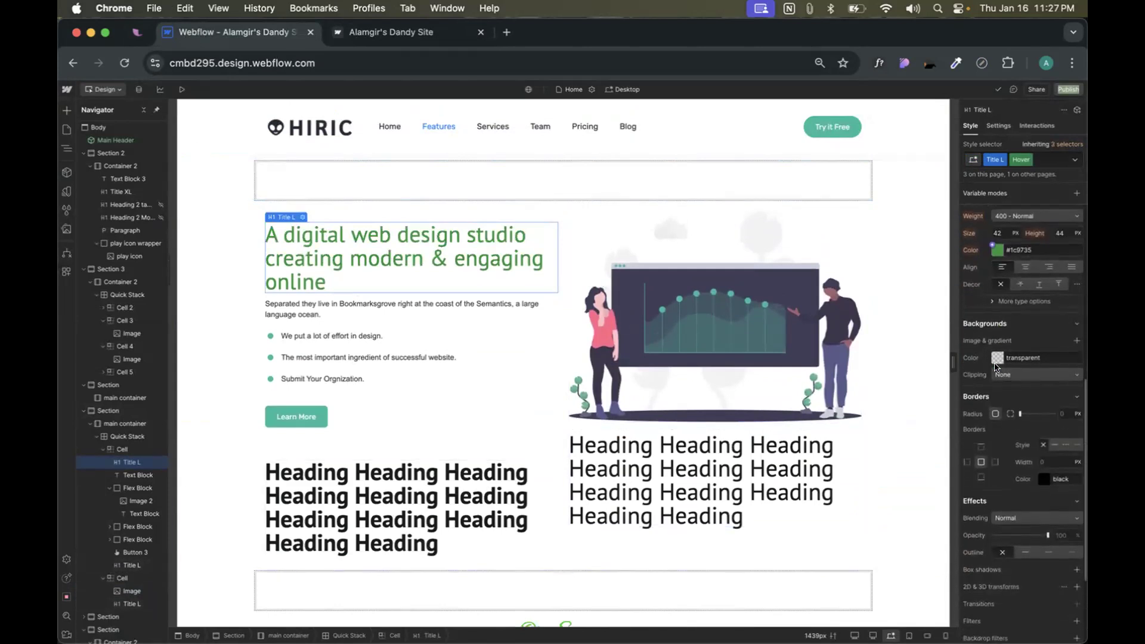
{"action": "left_click", "coordinate": [1000, 358]}
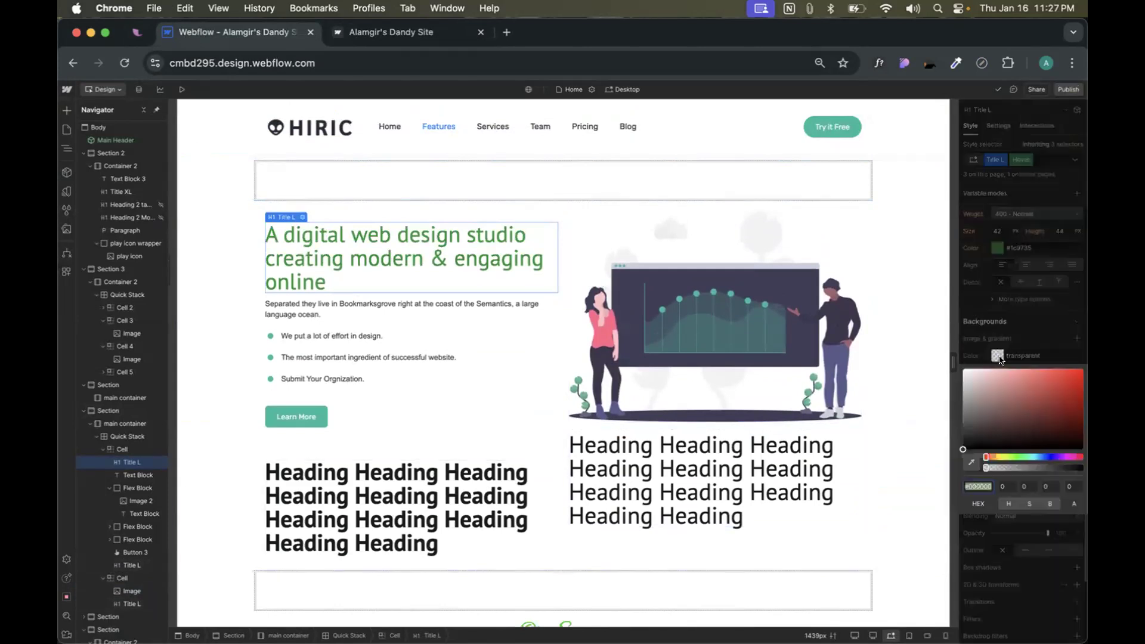
- Set the Hover state background colour of the "A digital web design studio" heading to yellow #edfd34 and return to its base state
{"action": "left_click", "coordinate": [1044, 375]}
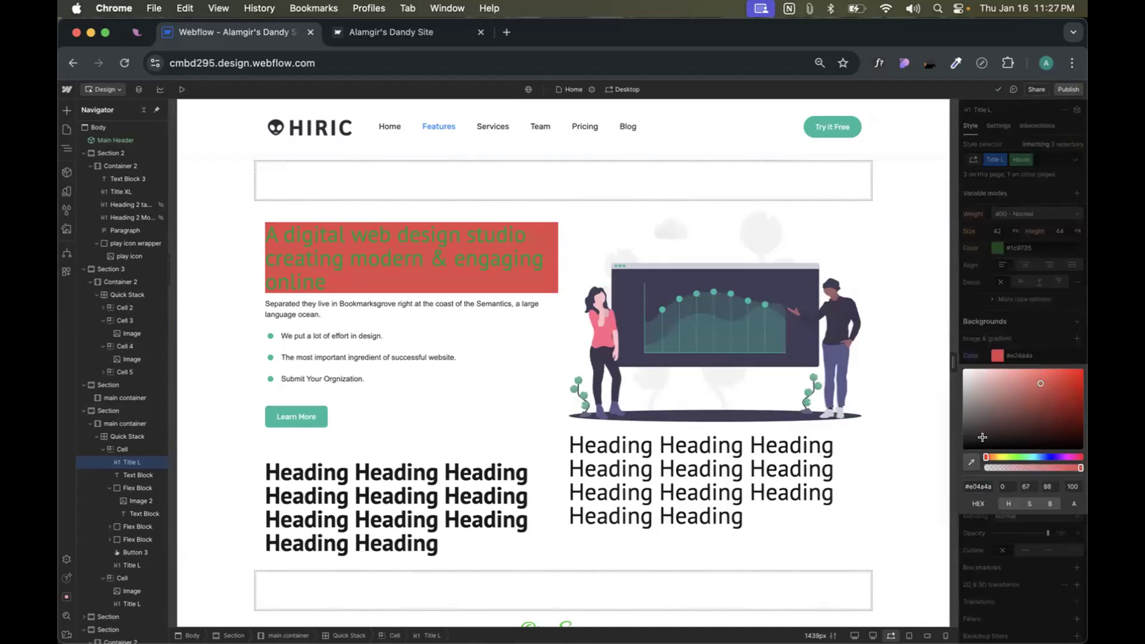
{"action": "left_click", "coordinate": [970, 444]}
{"action": "left_click_drag", "start_coordinate": [970, 444], "coordinate": [962, 418]}
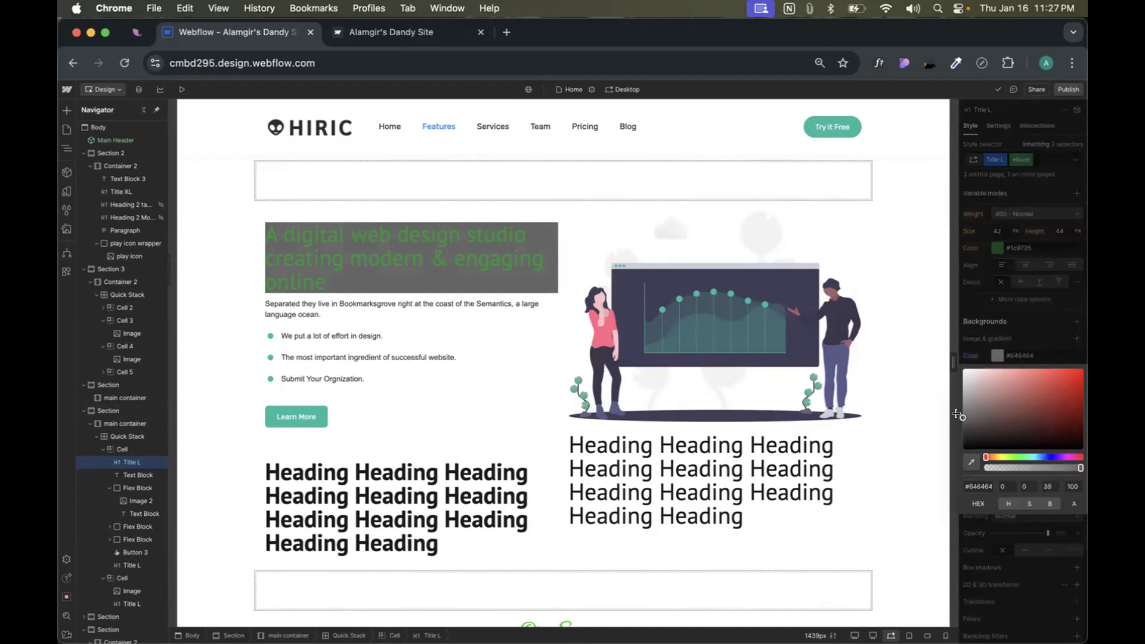
{"action": "left_click", "coordinate": [1003, 457]}
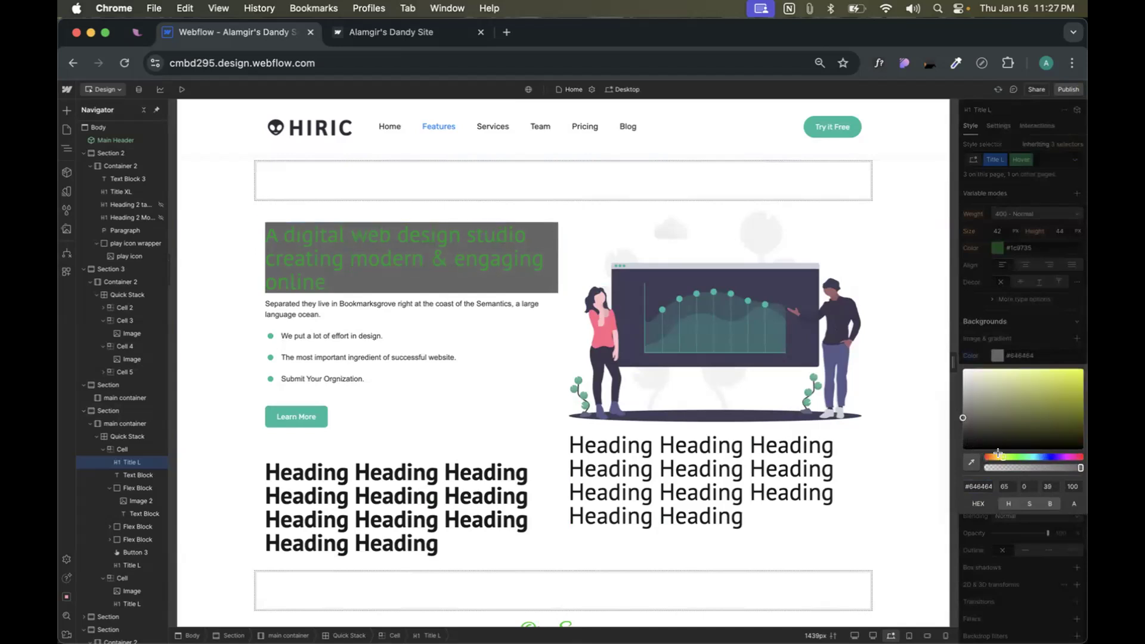
{"action": "left_click", "coordinate": [1071, 403]}
{"action": "left_click", "coordinate": [1065, 379]}
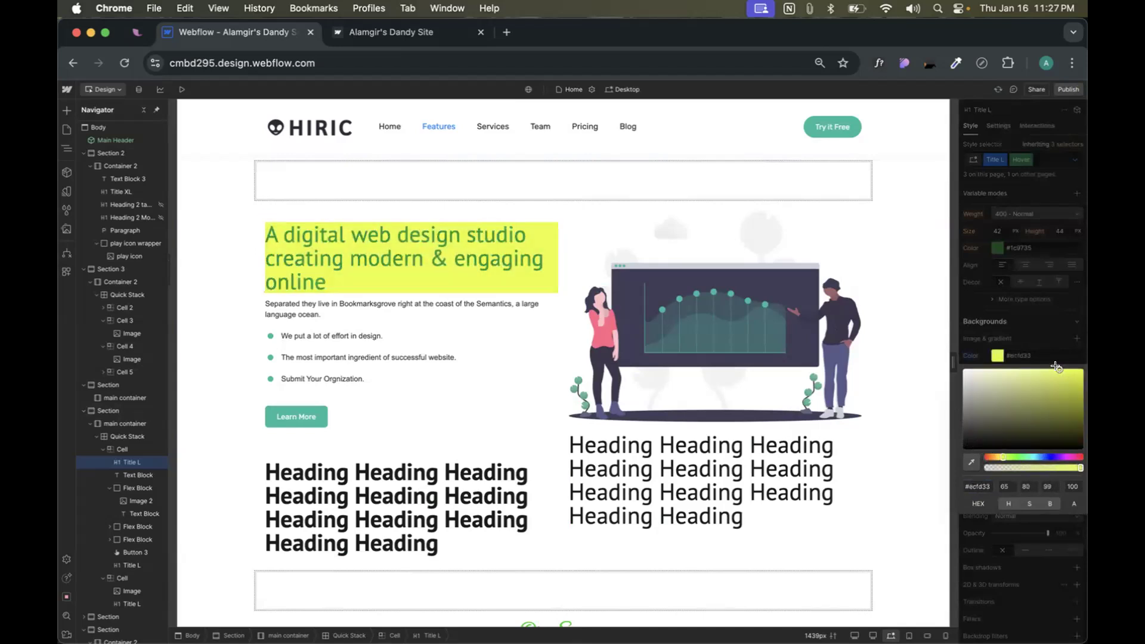
{"action": "left_click", "coordinate": [1051, 303]}
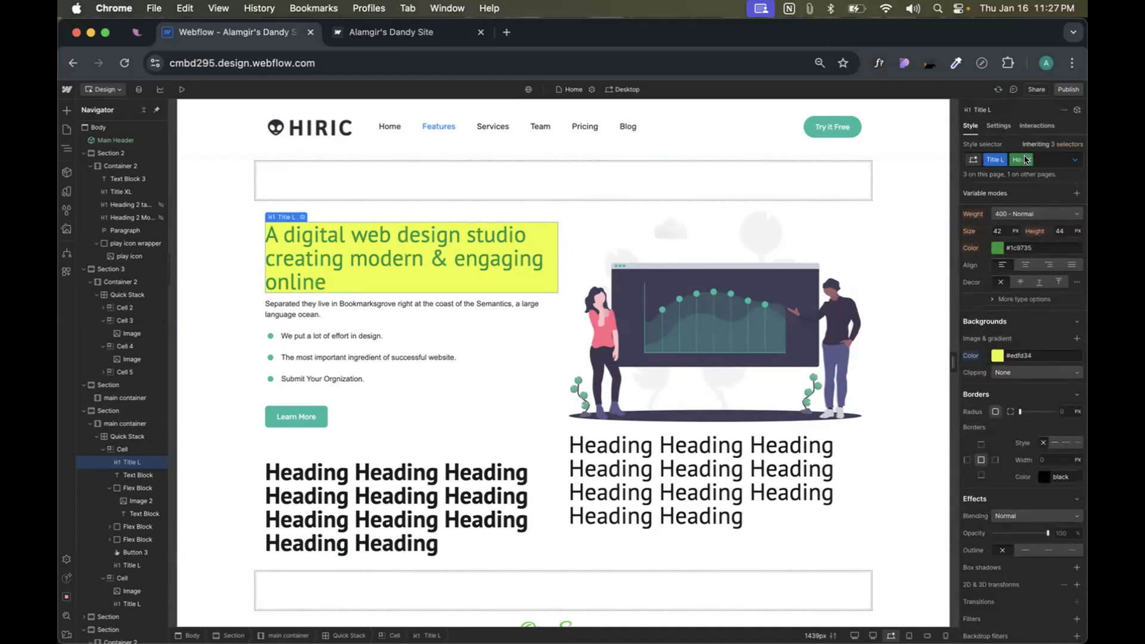
{"action": "left_click", "coordinate": [1026, 160]}
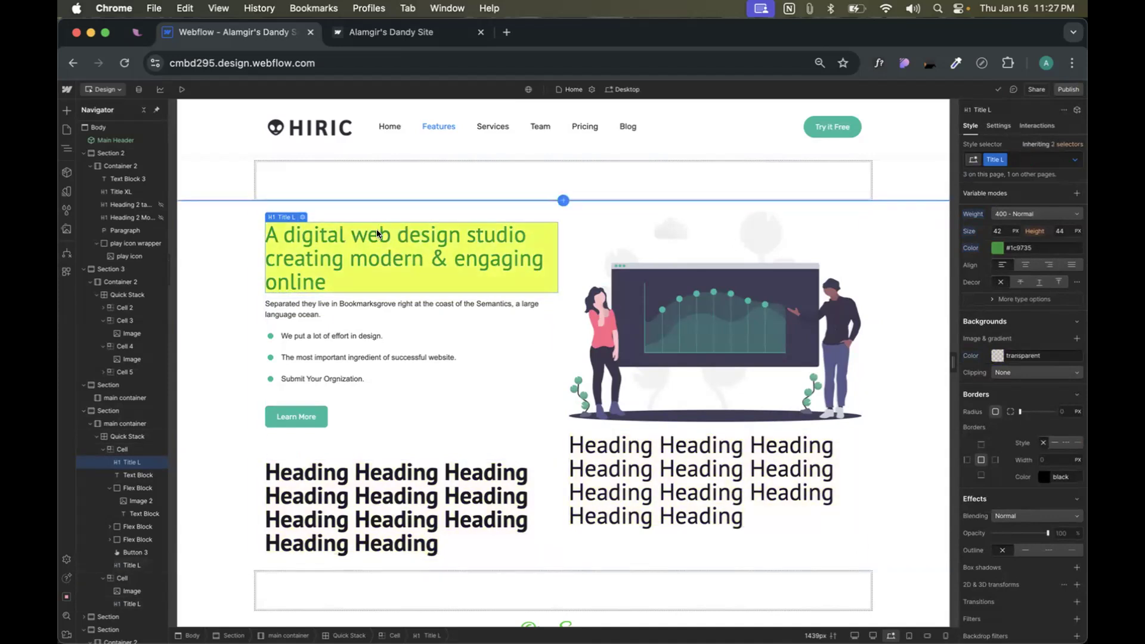
- Examine the Hover state styles of the "title black" heading below the illustration
{"action": "left_click", "coordinate": [741, 504]}
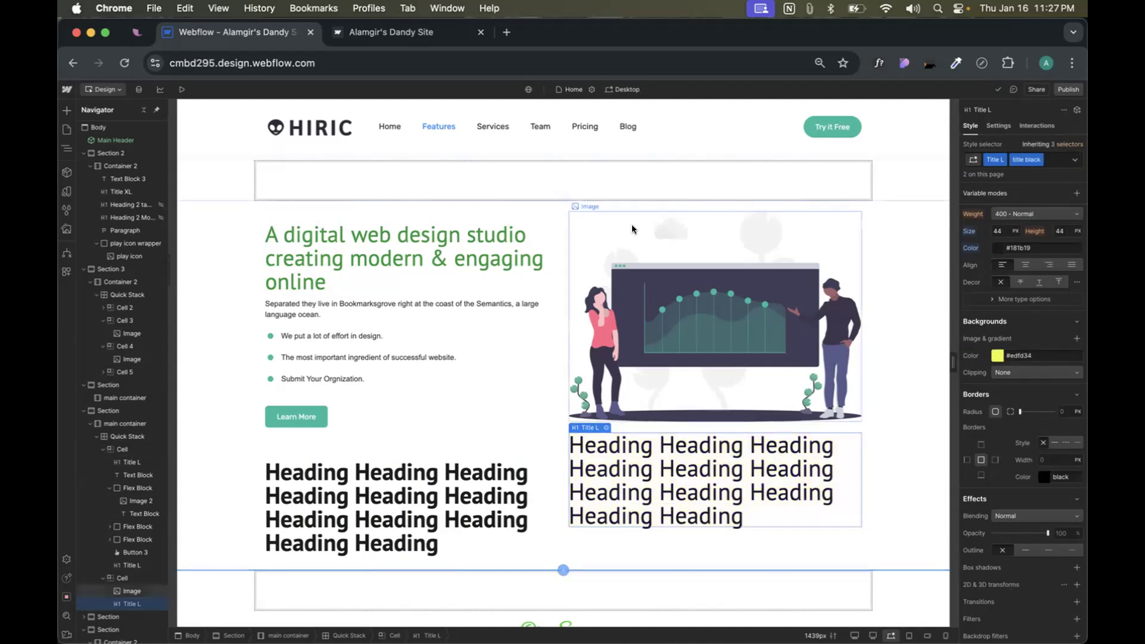
{"action": "left_click", "coordinate": [1076, 160]}
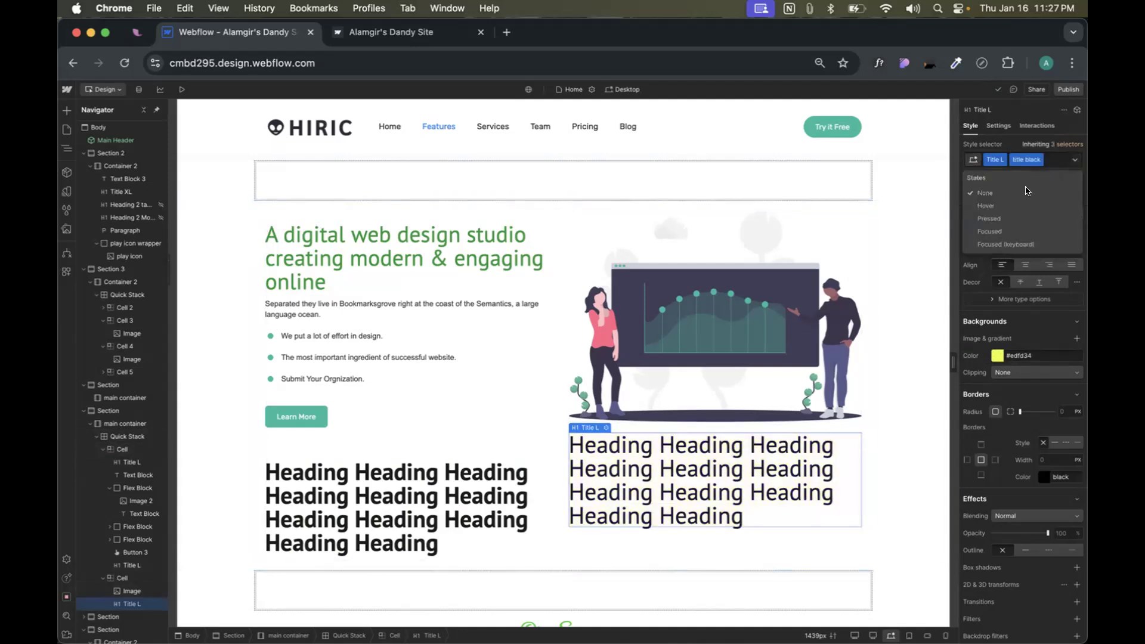
{"action": "left_click", "coordinate": [1014, 206]}
{"action": "scroll", "coordinate": [1021, 406], "scroll_direction": "up", "scroll_amount": 3}
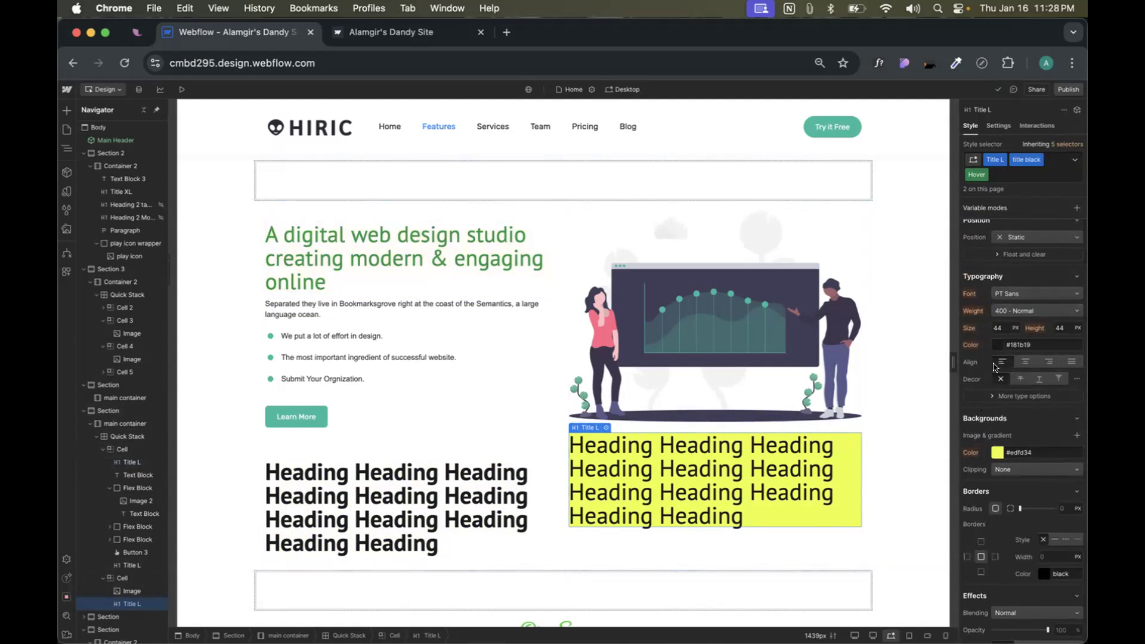
{"action": "scroll", "coordinate": [995, 368], "scroll_direction": "up", "scroll_amount": 5}
{"action": "scroll", "coordinate": [995, 367], "scroll_direction": "down", "scroll_amount": 10}
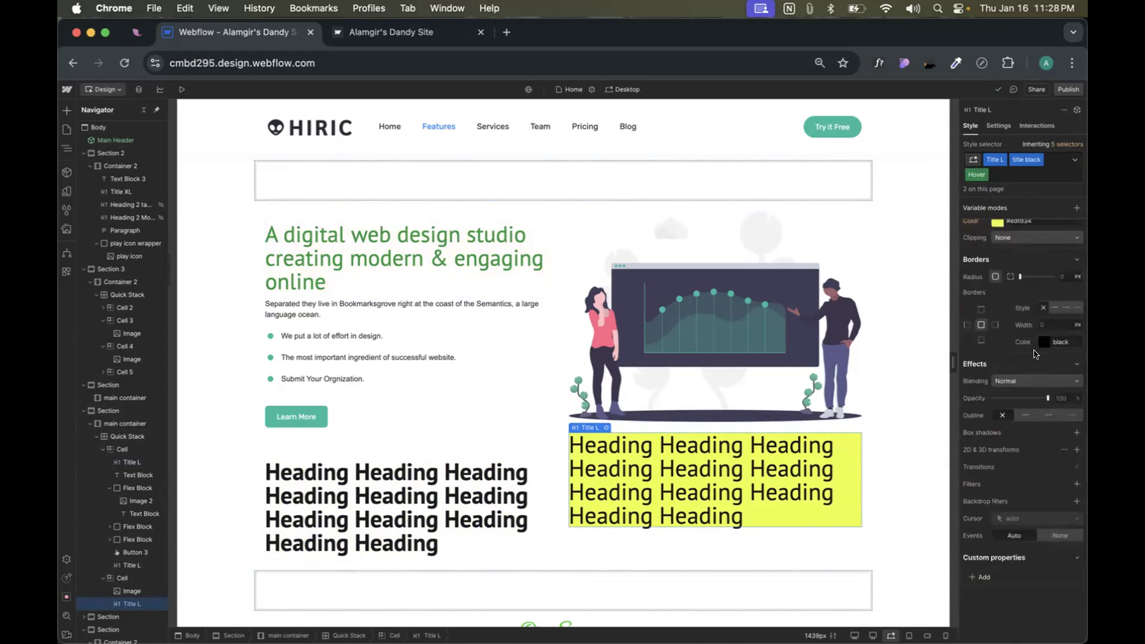
- Give the "A digital web design studio" heading 10 px padding on all sides in its Hover state, then return to the base state
{"action": "left_click", "coordinate": [452, 264]}
{"action": "left_click", "coordinate": [1075, 159]}
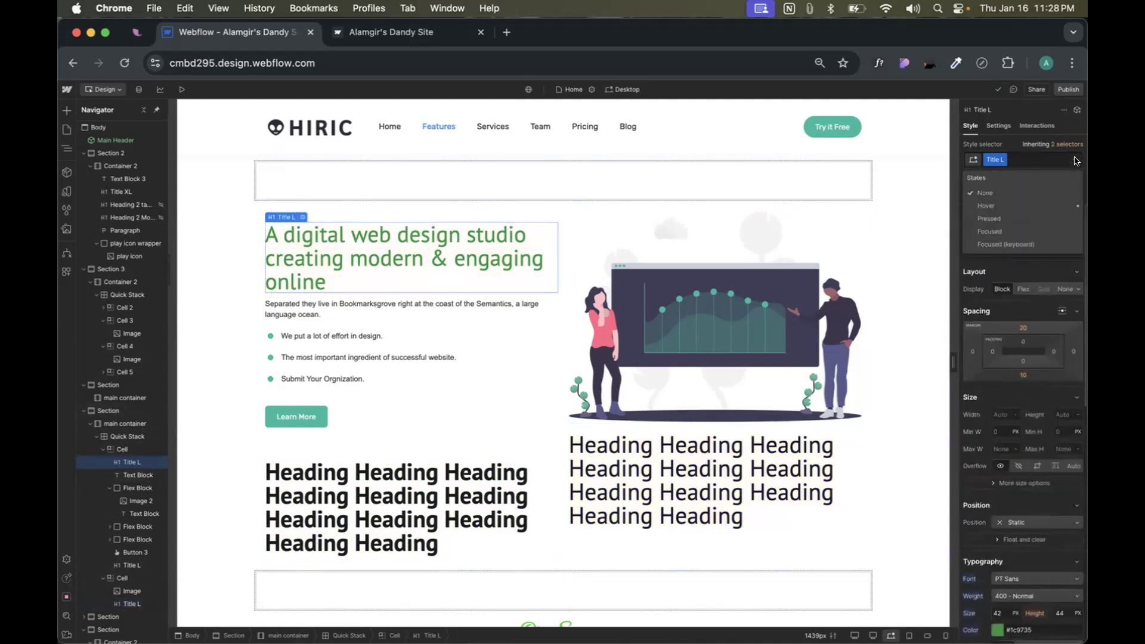
{"action": "left_click", "coordinate": [1011, 206]}
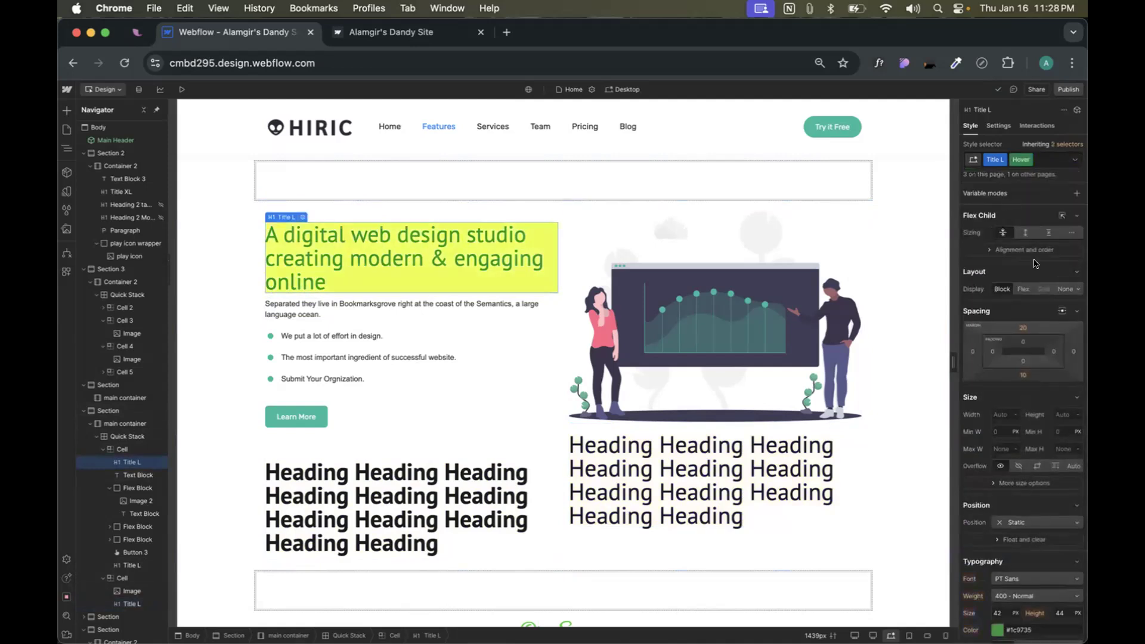
{"action": "left_click", "coordinate": [1054, 351]}
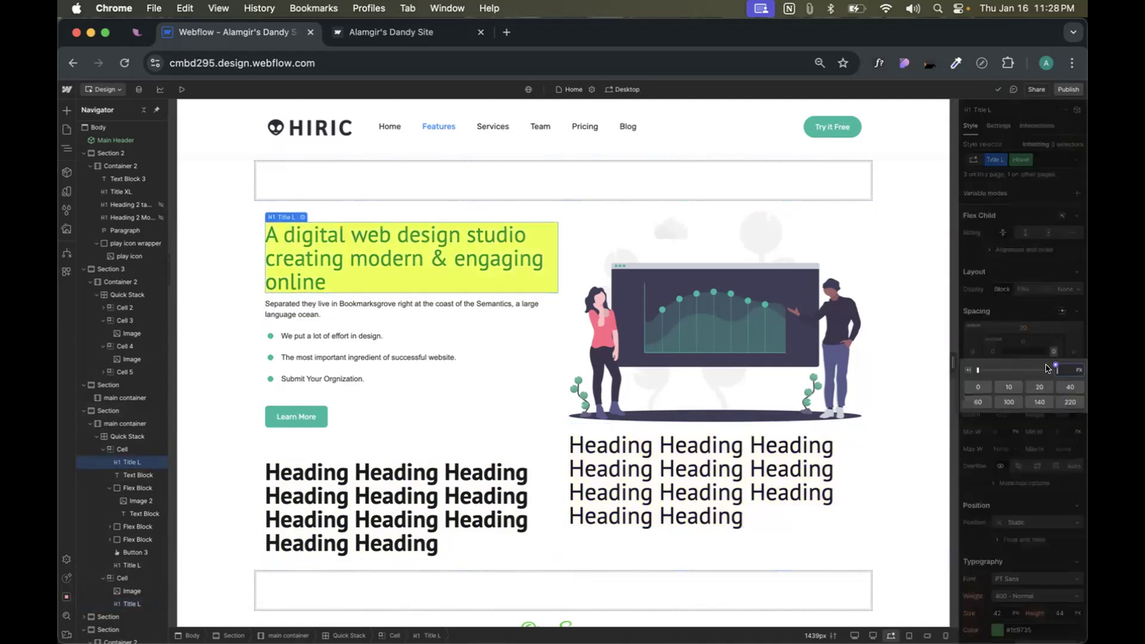
{"action": "left_click", "coordinate": [1012, 387]}
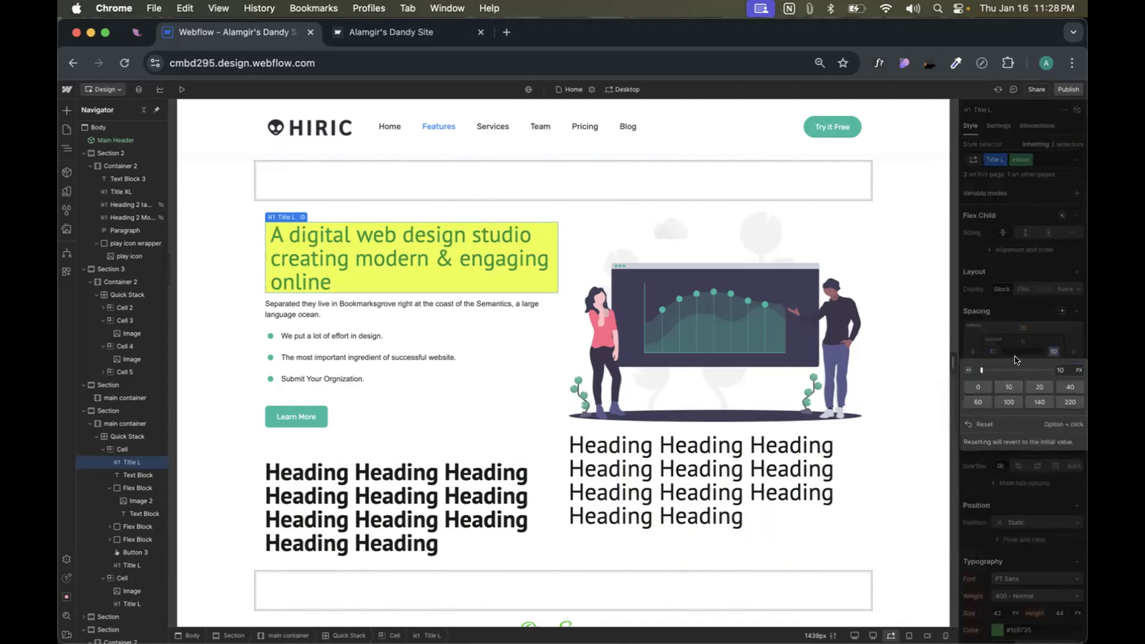
{"action": "left_click", "coordinate": [1002, 384], "text": "shift"}
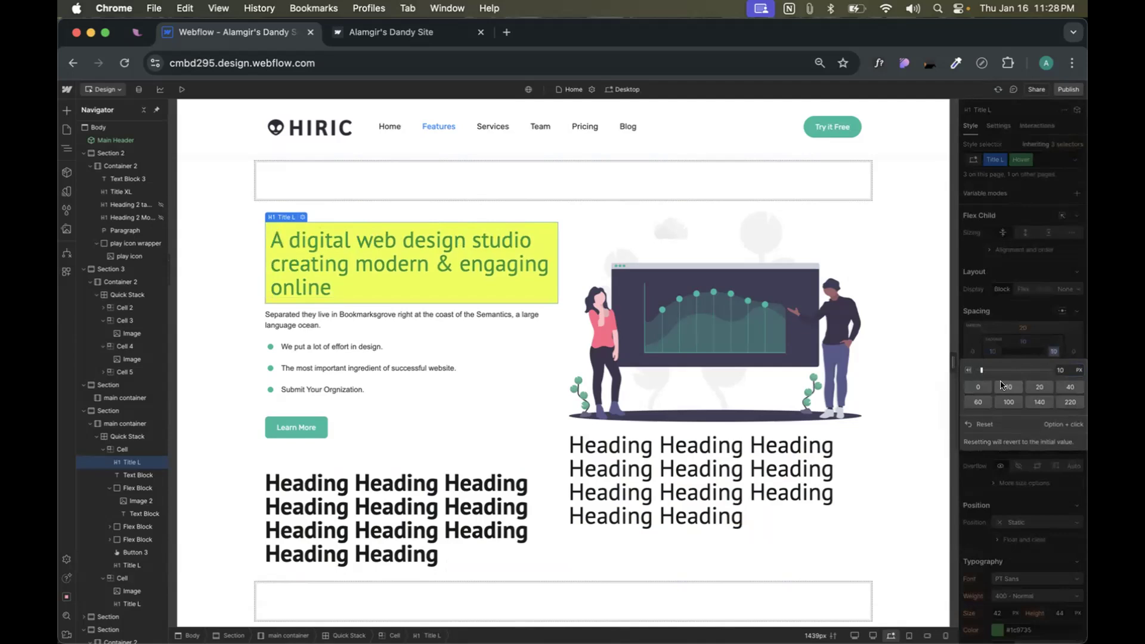
{"action": "left_click", "coordinate": [1023, 305]}
{"action": "left_click", "coordinate": [1026, 159]}
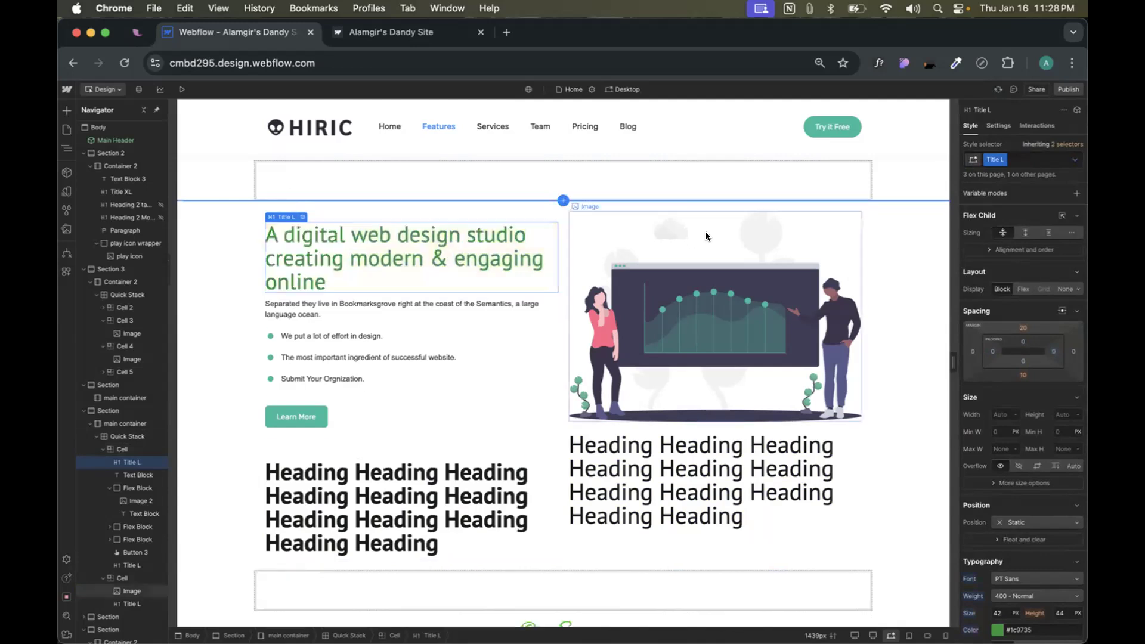
- Set the Title L heading's Hover state padding to 20 px on all sides and return to the base state
{"action": "left_click", "coordinate": [1074, 159]}
{"action": "left_click", "coordinate": [1010, 206]}
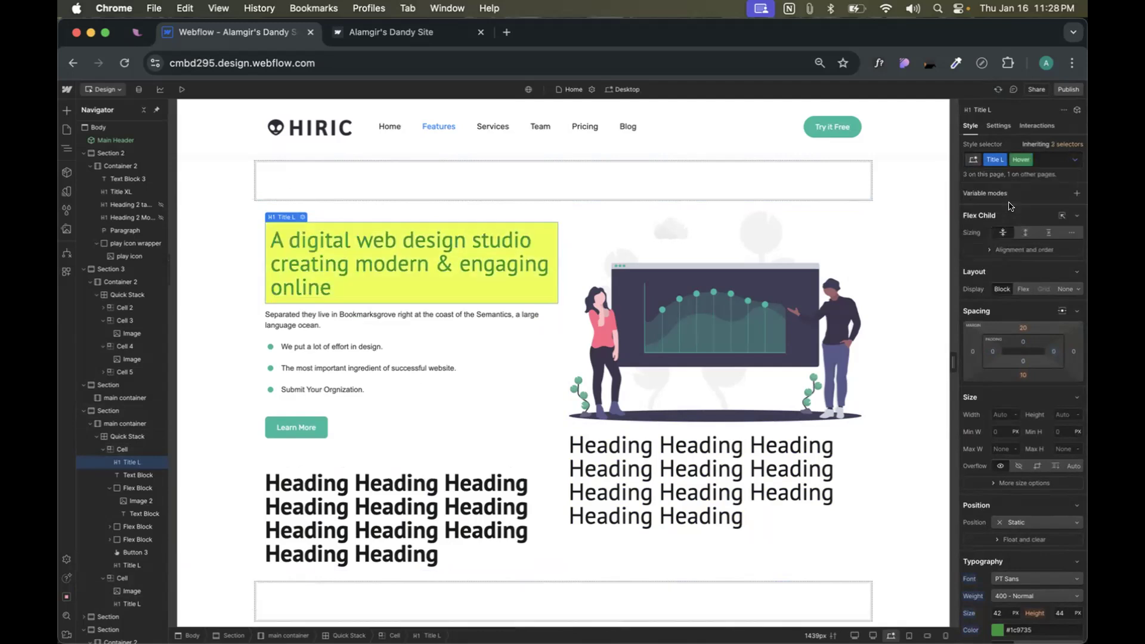
{"action": "left_click", "coordinate": [1023, 344]}
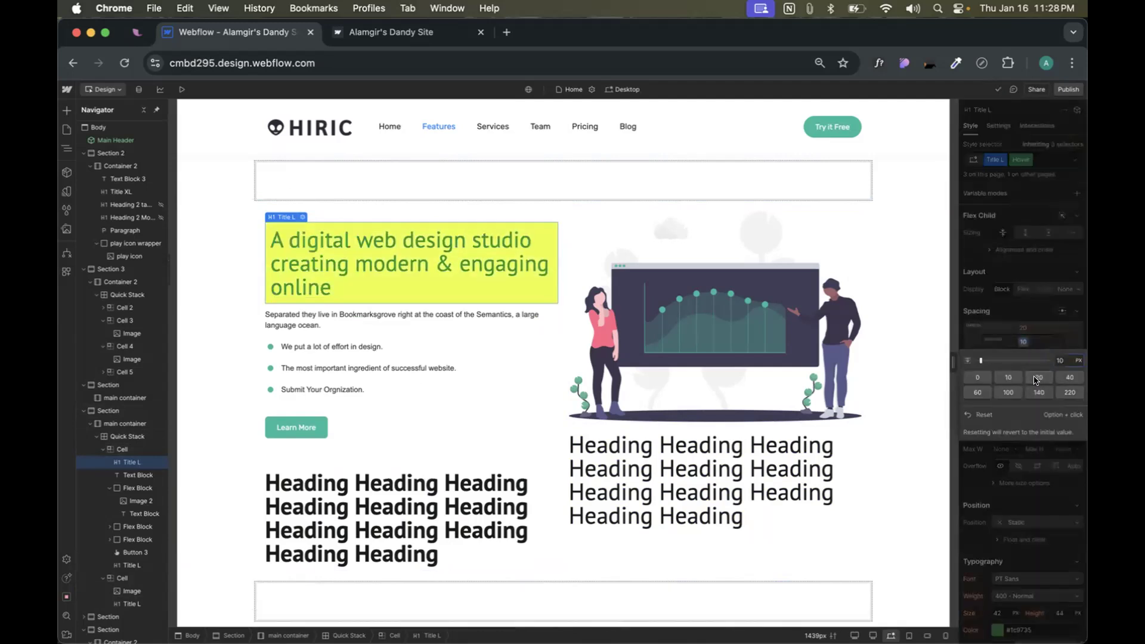
{"action": "left_click", "coordinate": [1037, 380]}
{"action": "left_click", "coordinate": [1034, 267]}
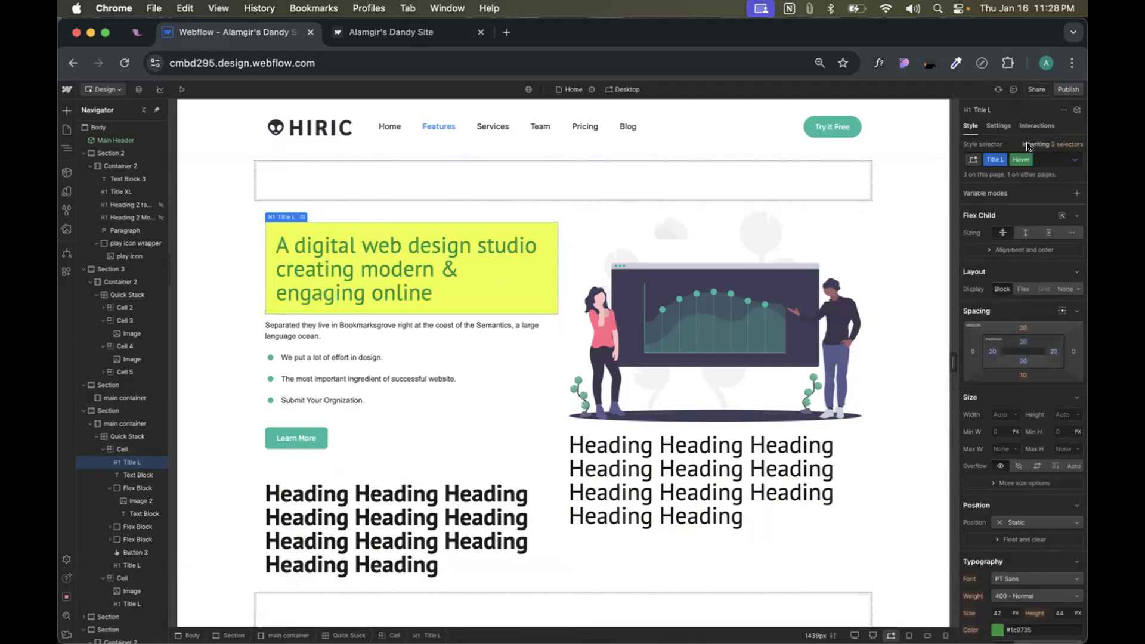
{"action": "left_click", "coordinate": [1027, 161]}
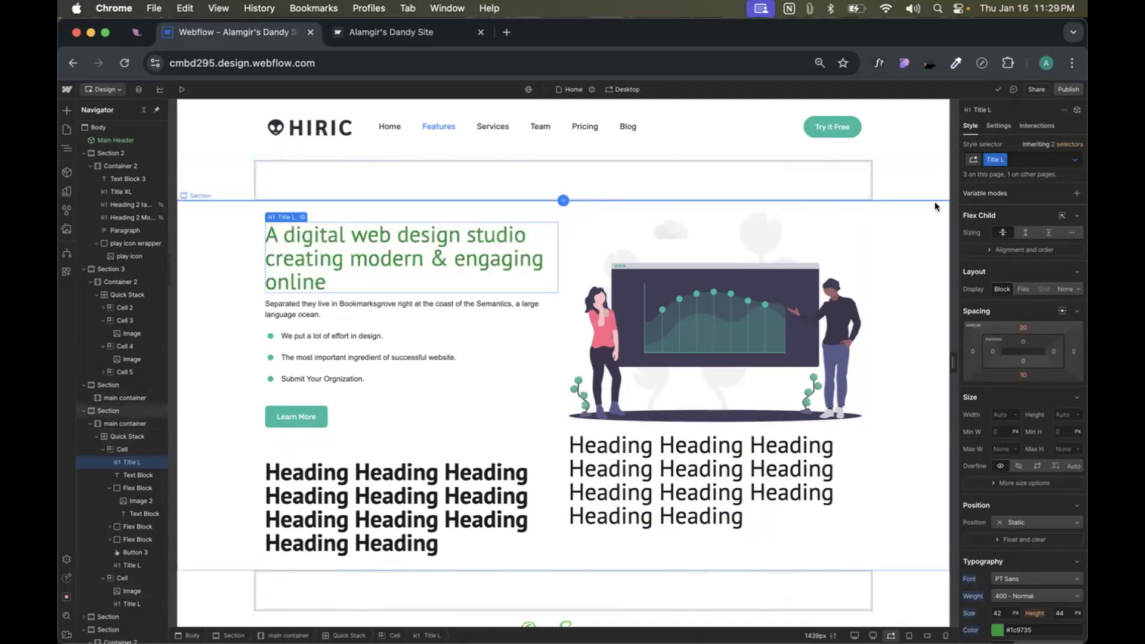
- Review the Title L heading's Hover state settings down to its effects, then return to the base state
{"action": "left_click", "coordinate": [1072, 160]}
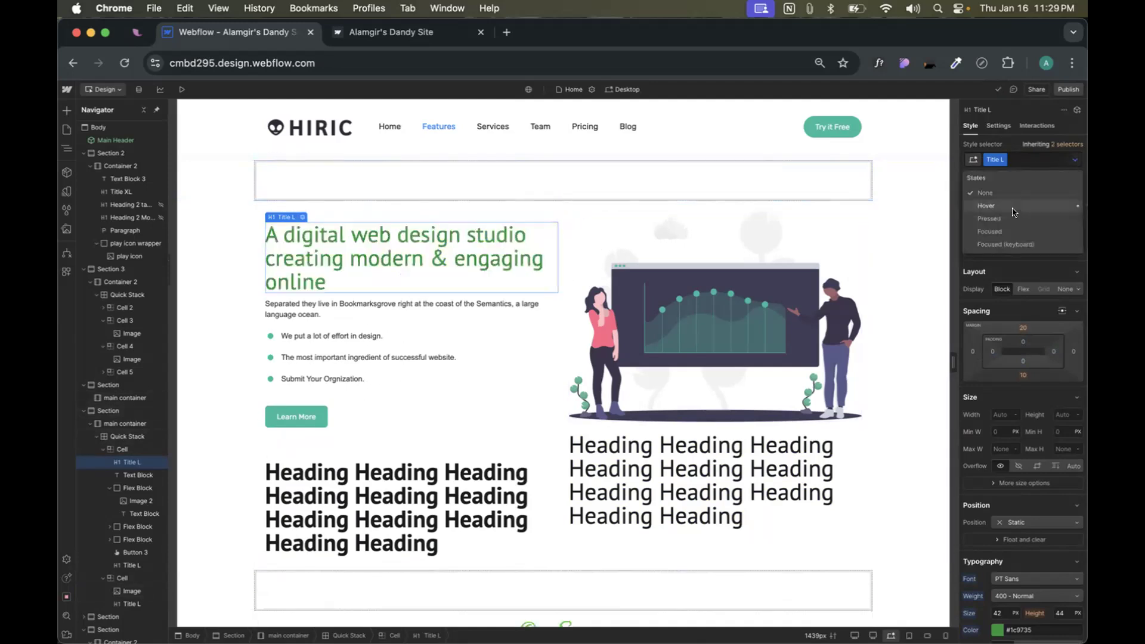
{"action": "left_click", "coordinate": [1021, 159]}
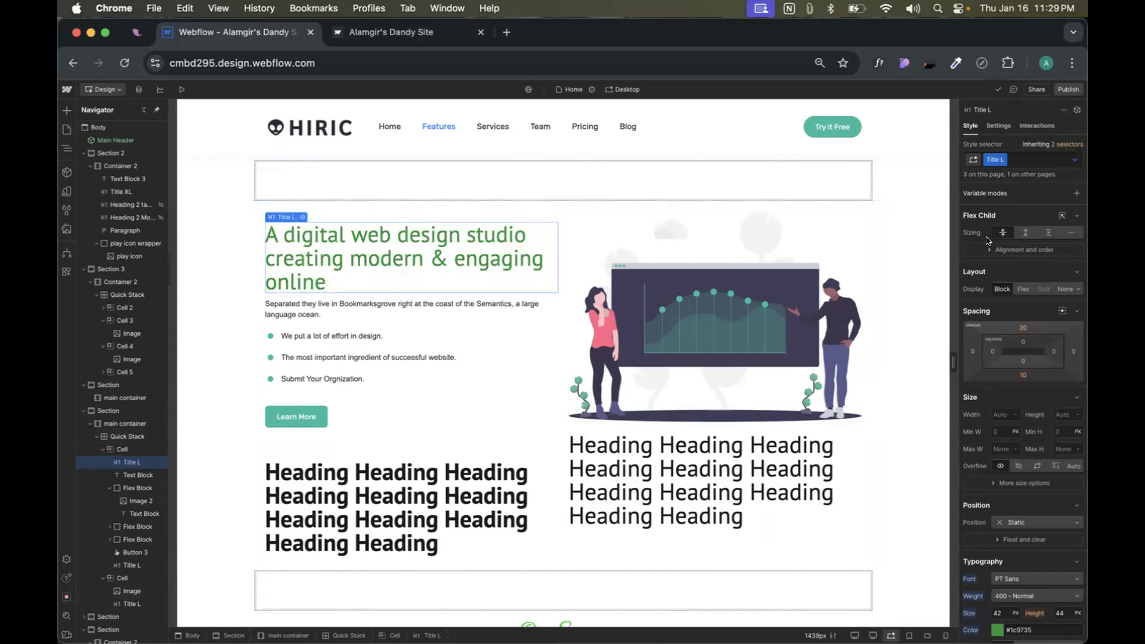
{"action": "left_click", "coordinate": [1075, 159]}
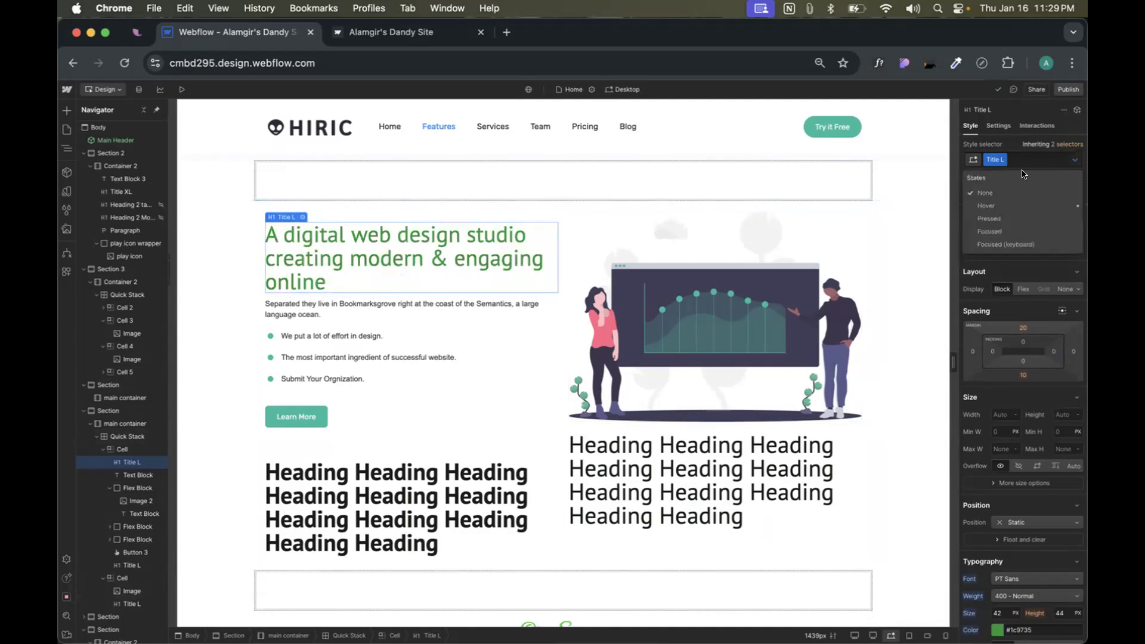
{"action": "left_click", "coordinate": [1001, 205]}
{"action": "scroll", "coordinate": [1005, 388], "scroll_direction": "down", "scroll_amount": 10}
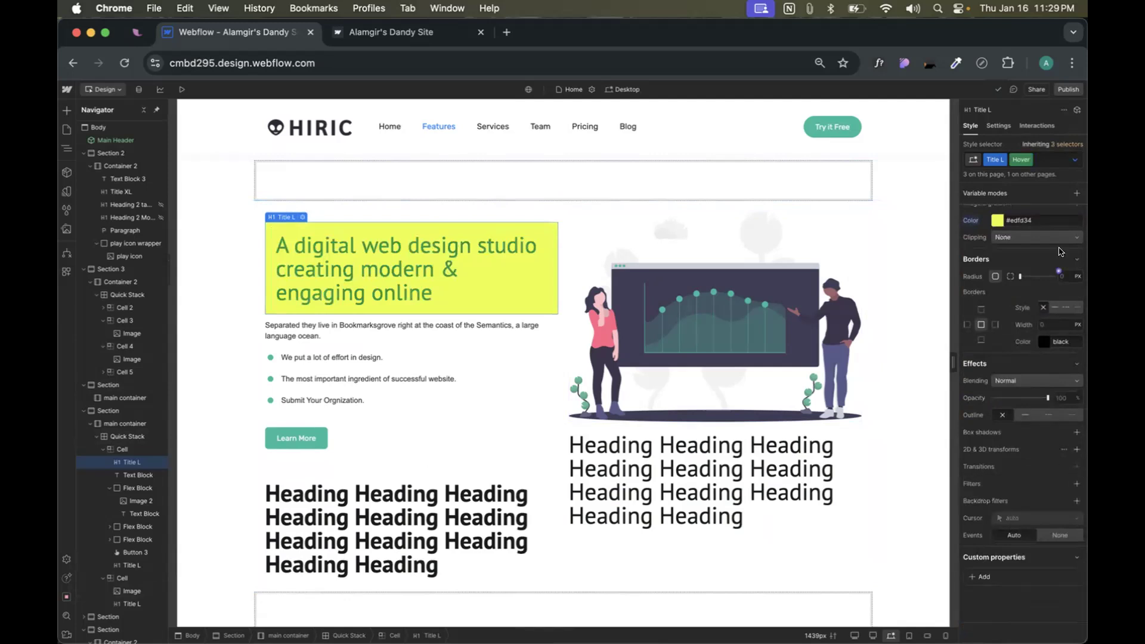
{"action": "left_click", "coordinate": [1024, 161]}
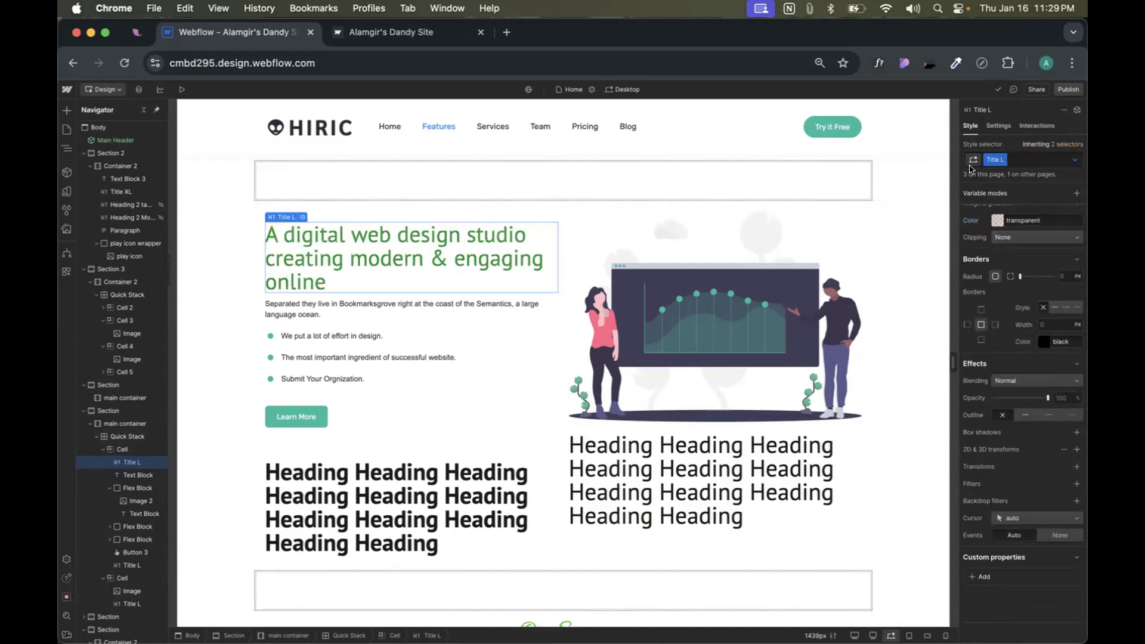
- Add a Padding transition with a 1000 ms duration to the Title L heading's base state
{"action": "left_click", "coordinate": [1076, 465]}
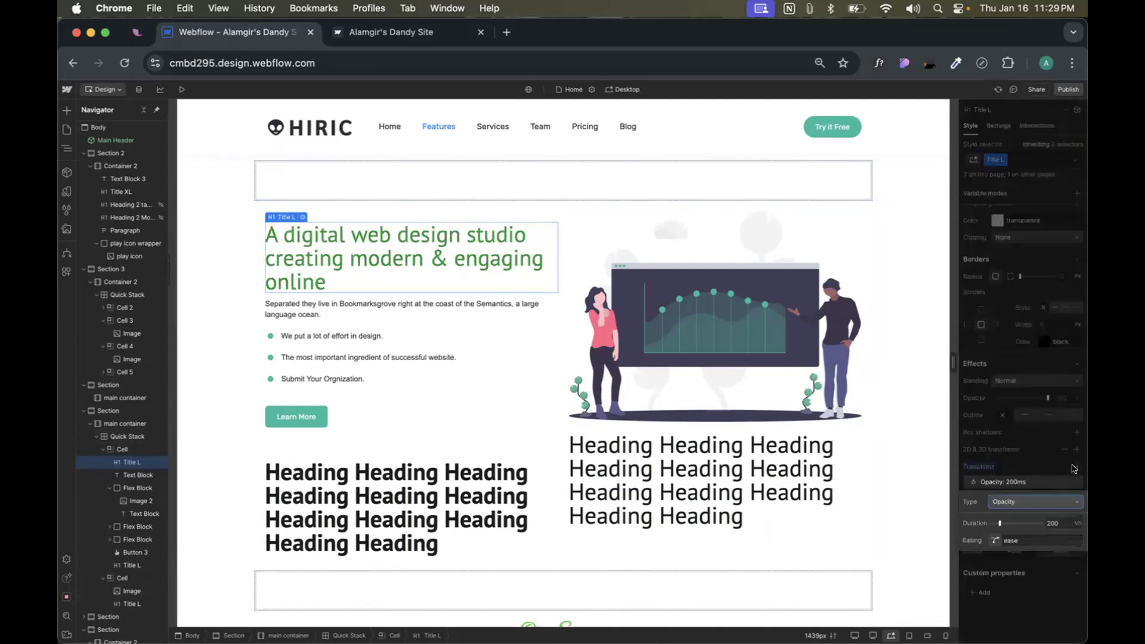
{"action": "left_click", "coordinate": [1018, 502]}
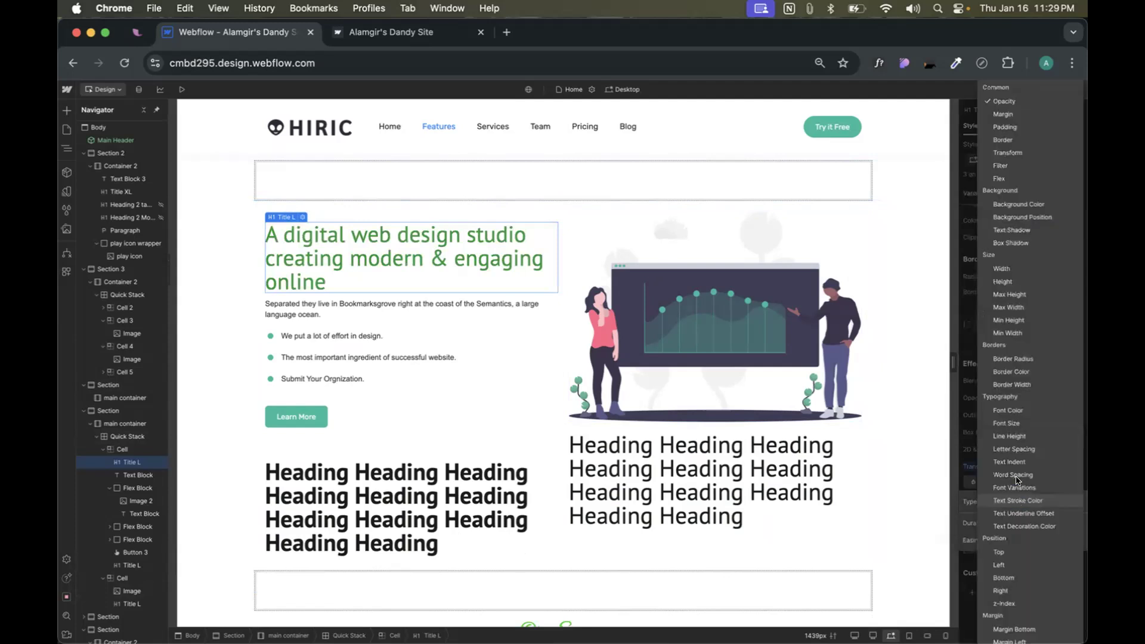
{"action": "left_click", "coordinate": [1006, 128]}
{"action": "left_click", "coordinate": [1055, 514]}
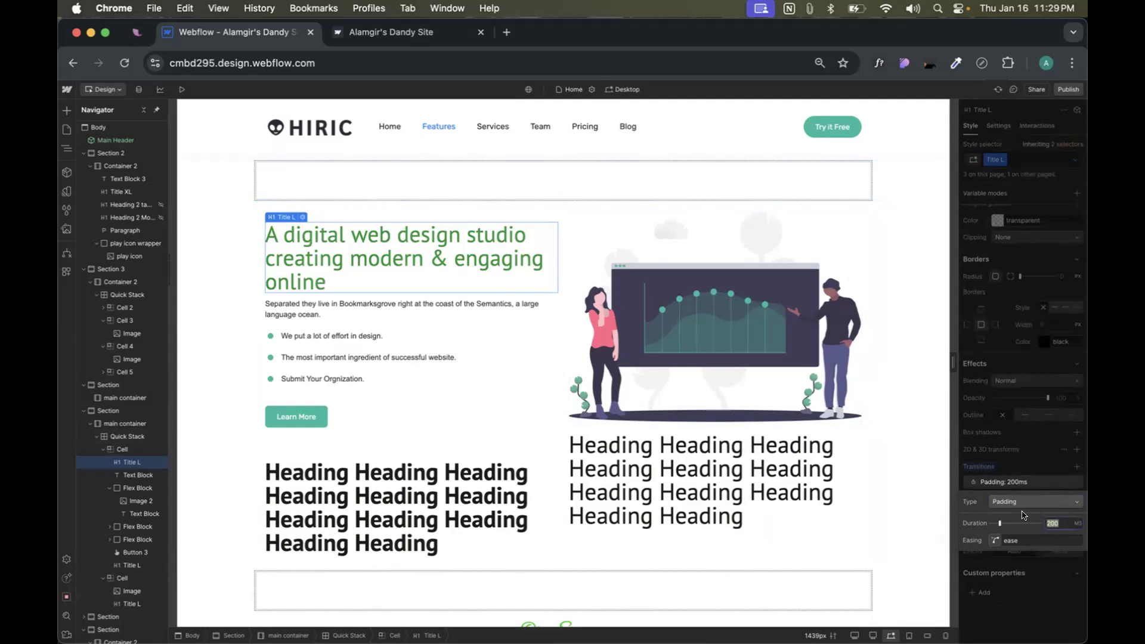
{"action": "type", "text": "1000"}
{"action": "left_click", "coordinate": [1037, 459]}
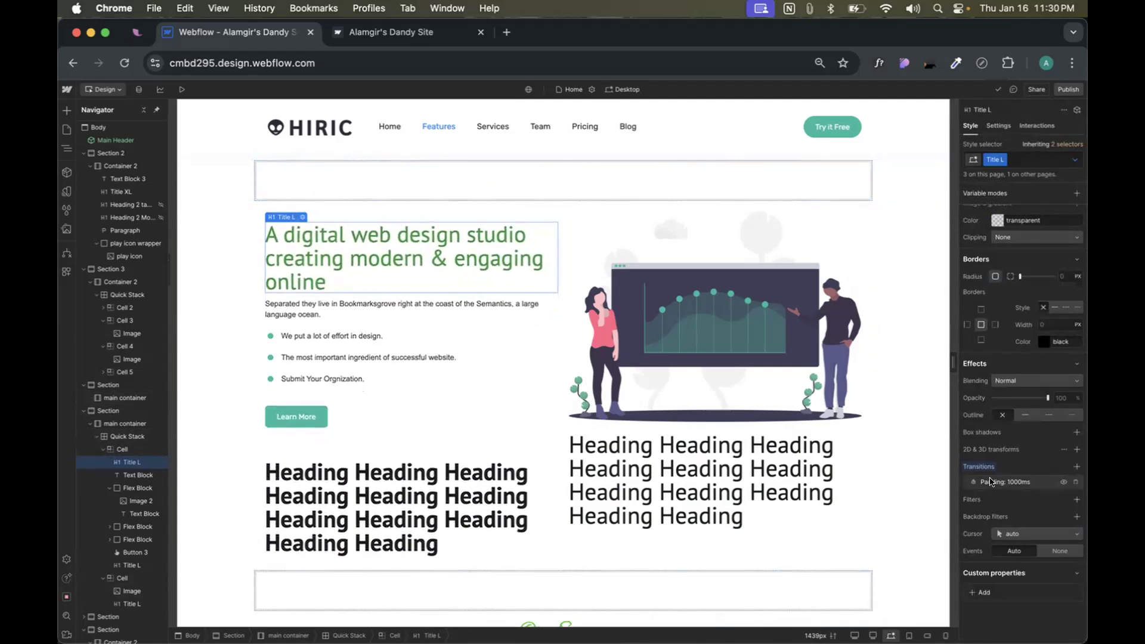
- Add a Background Color transition of 1000 ms to the Title L heading and preview the animated Hover effect on the canvas
{"action": "left_click", "coordinate": [1076, 467]}
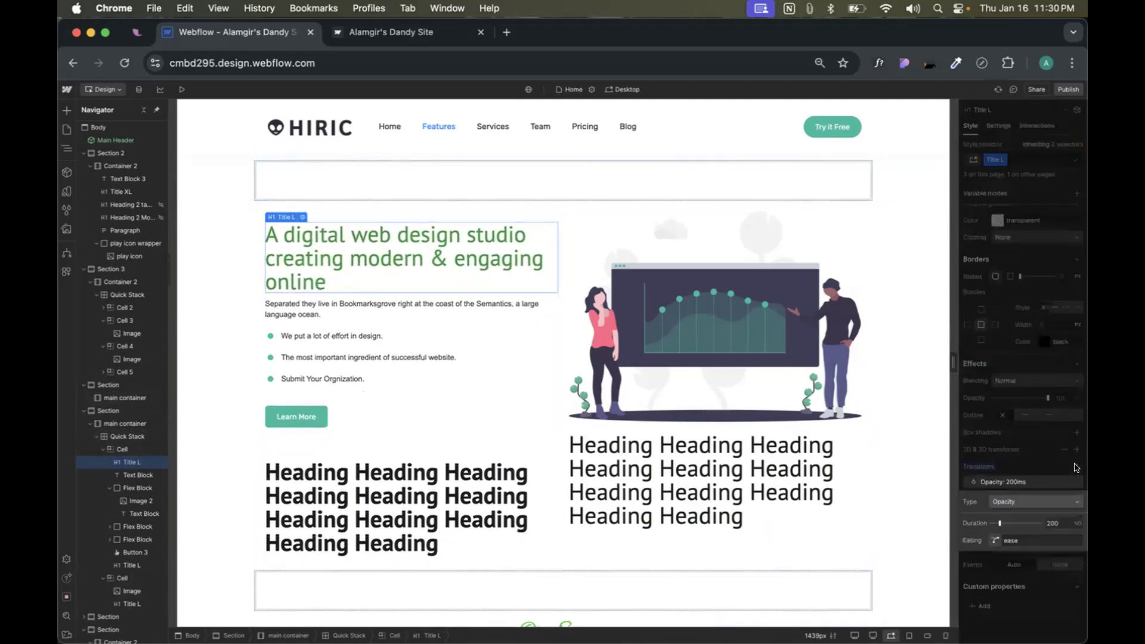
{"action": "left_click", "coordinate": [1039, 504]}
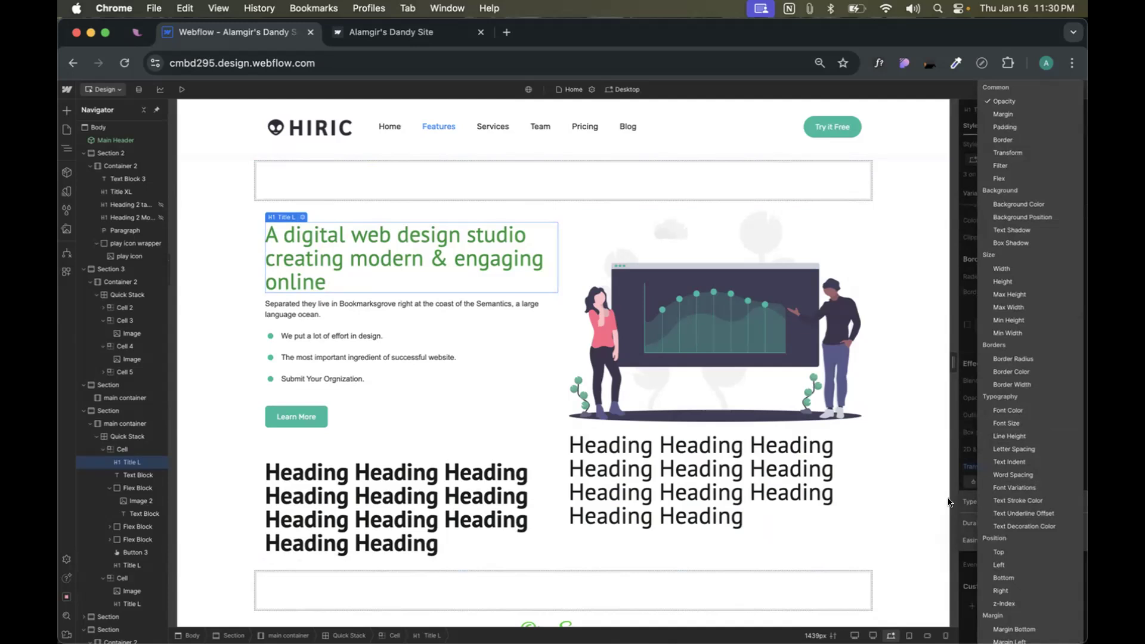
{"action": "left_click", "coordinate": [1027, 203]}
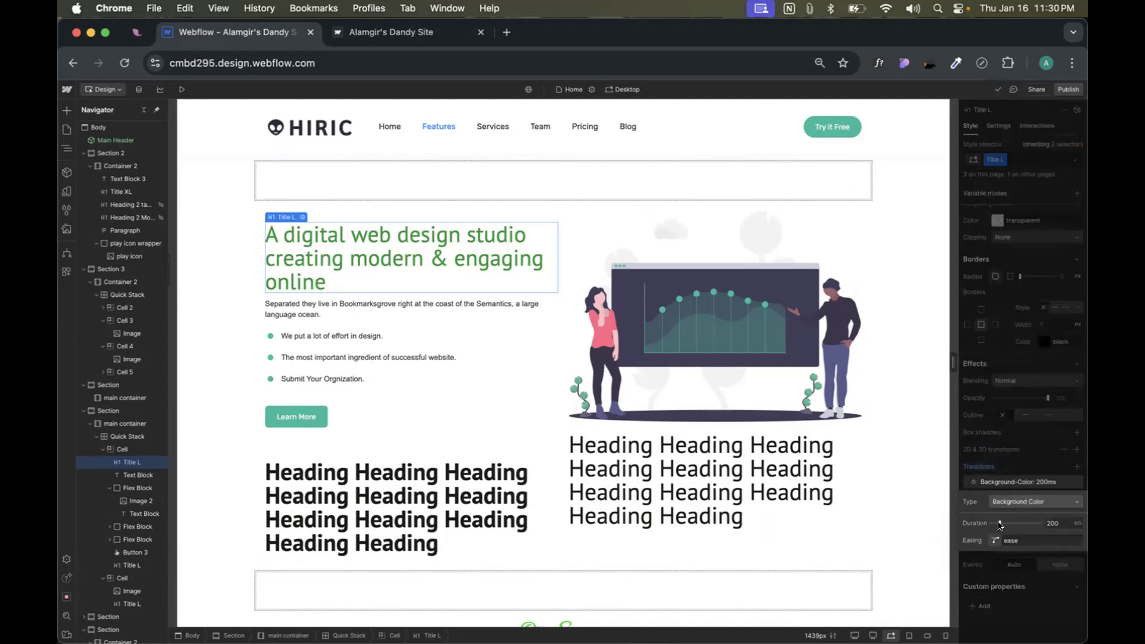
{"action": "left_click_drag", "start_coordinate": [1000, 525], "coordinate": [1069, 532]}
{"action": "left_click", "coordinate": [1024, 471]}
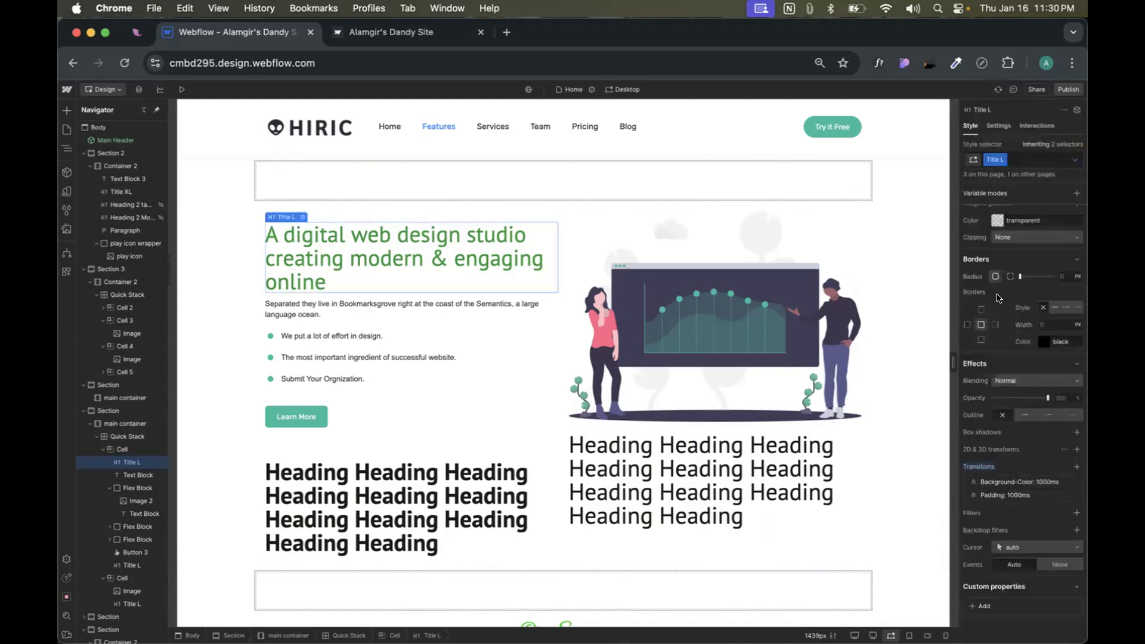
{"action": "mouse_move", "coordinate": [506, 236]}
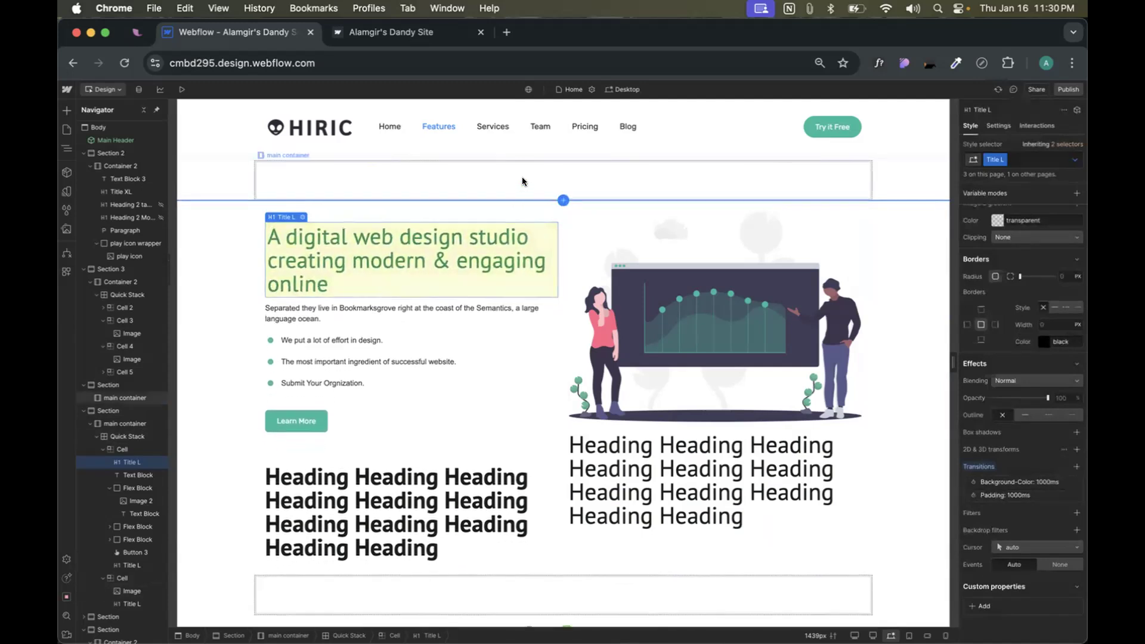
{"action": "mouse_move", "coordinate": [488, 253]}
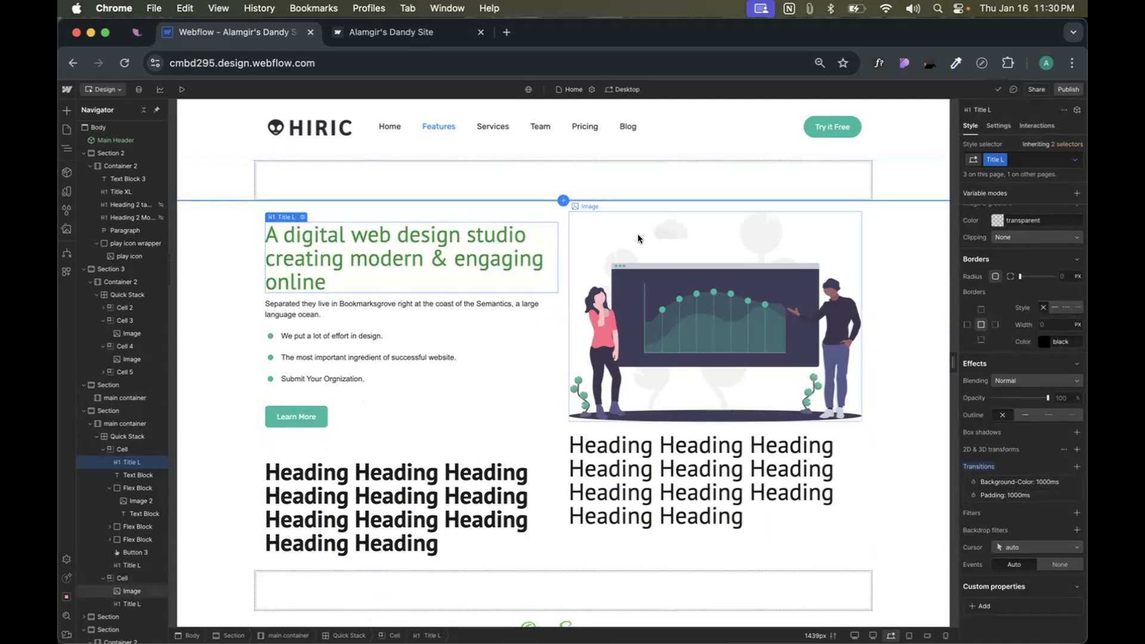
- Preview the Hover effect on the headings and remove the Title L heading's Padding and Background Color transitions
{"action": "mouse_move", "coordinate": [845, 463]}
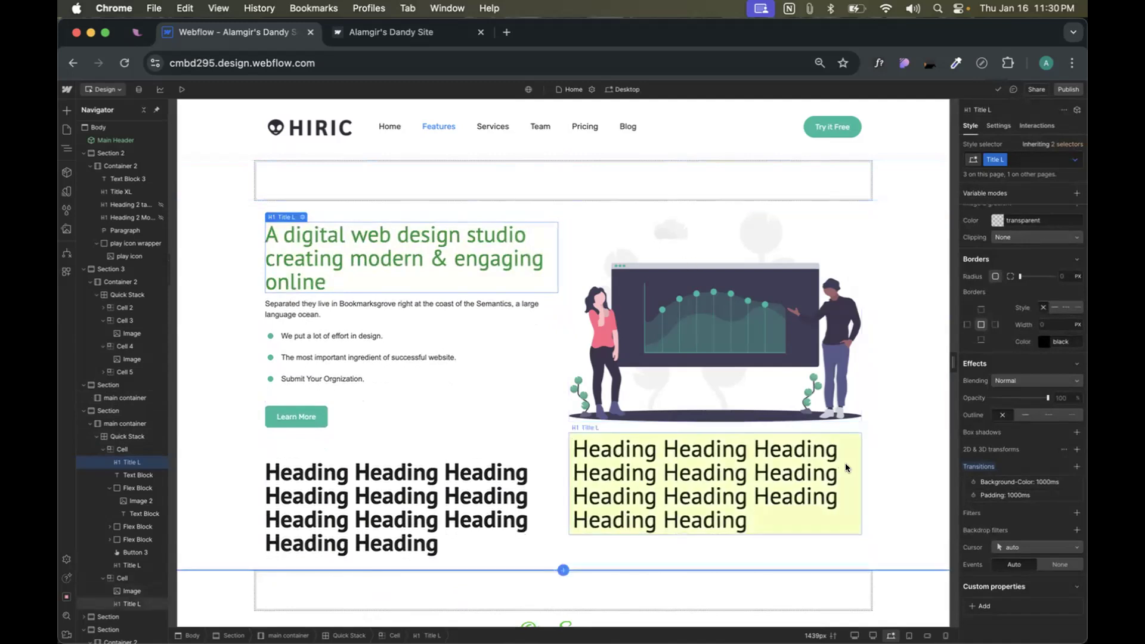
{"action": "mouse_move", "coordinate": [478, 283]}
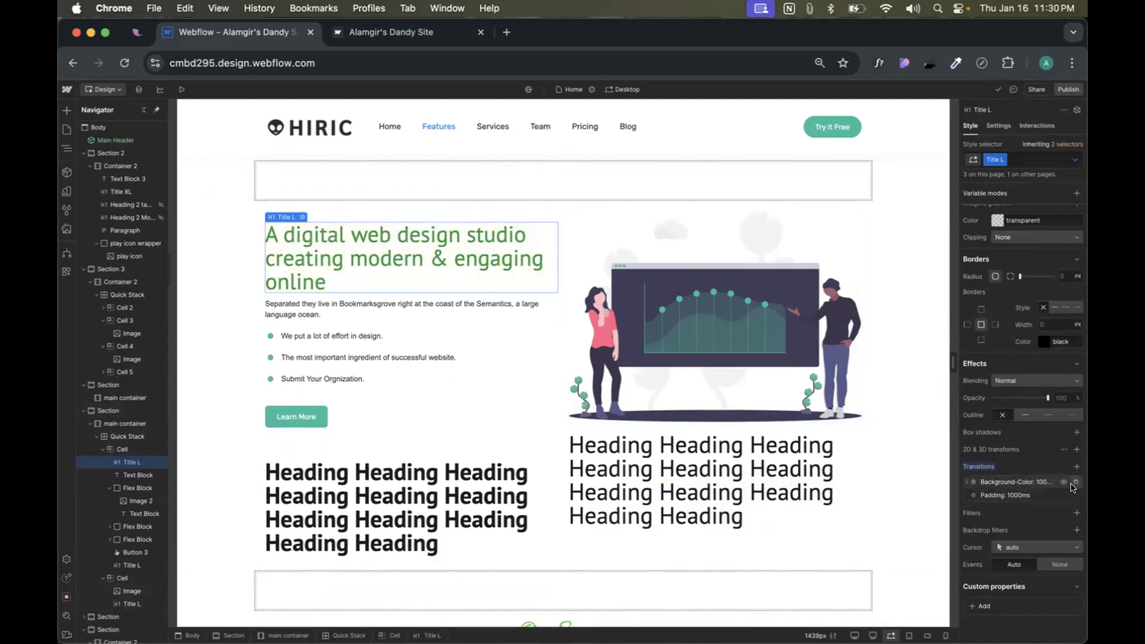
{"action": "left_click", "coordinate": [1073, 495]}
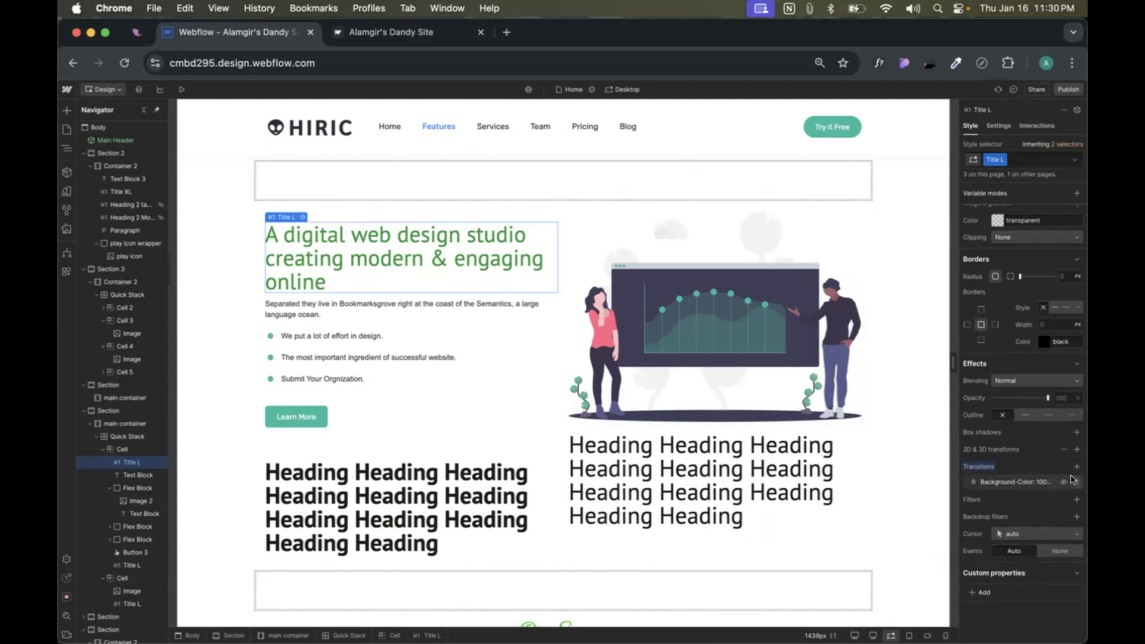
{"action": "left_click", "coordinate": [1074, 482]}
- Add an All Properties transition with a 500 ms duration to the Title L heading's base state
{"action": "left_click", "coordinate": [1076, 467]}
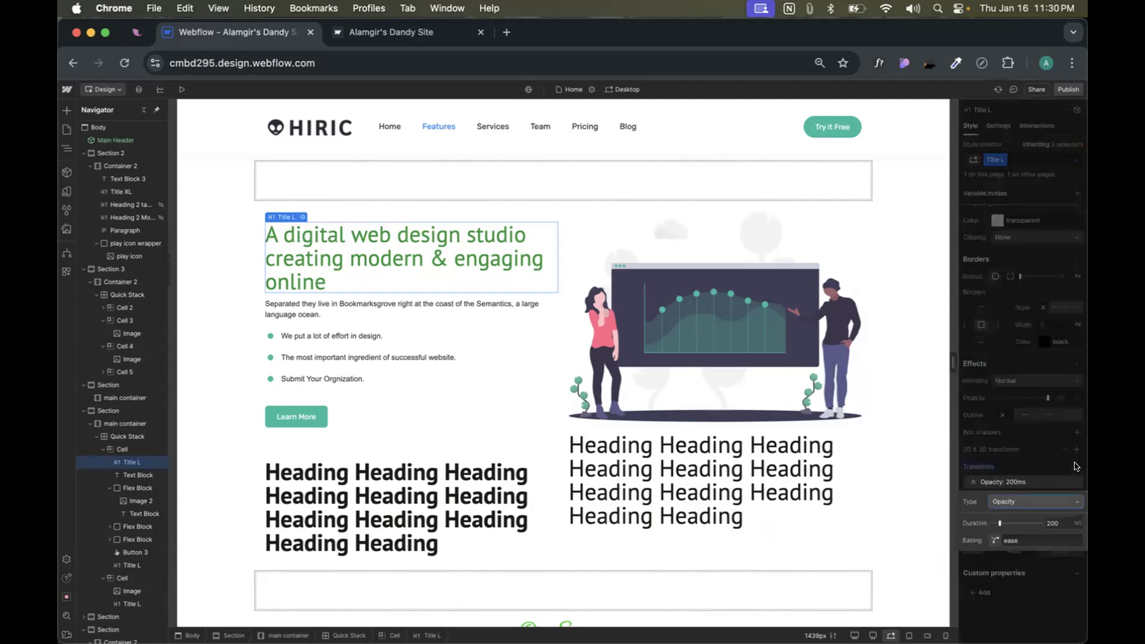
{"action": "left_click", "coordinate": [1039, 499]}
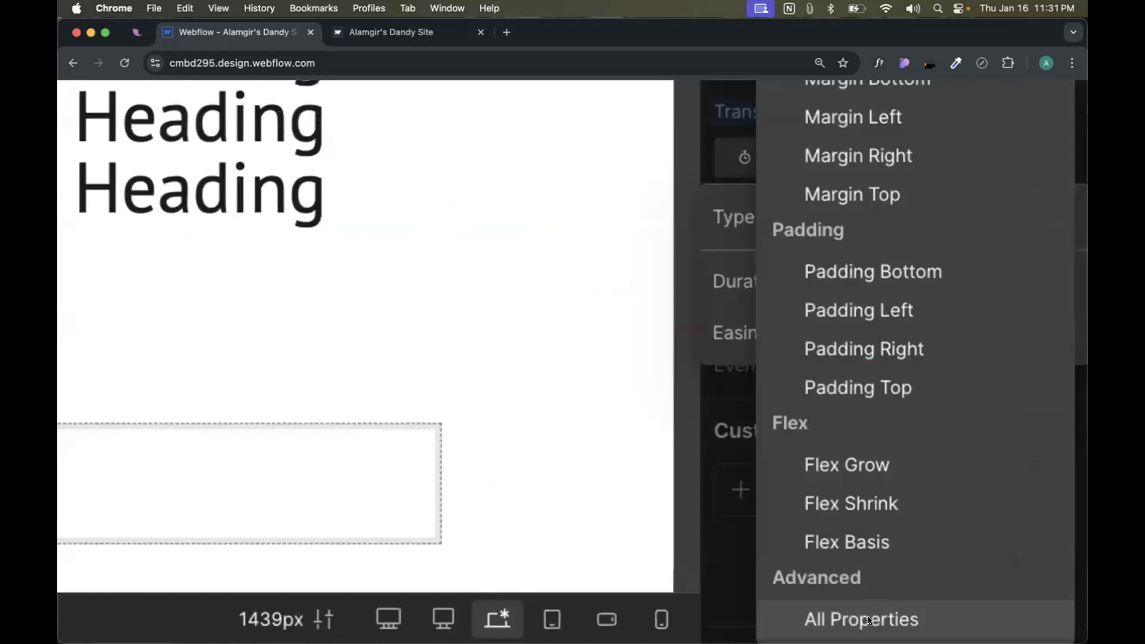
{"action": "left_click", "coordinate": [884, 624]}
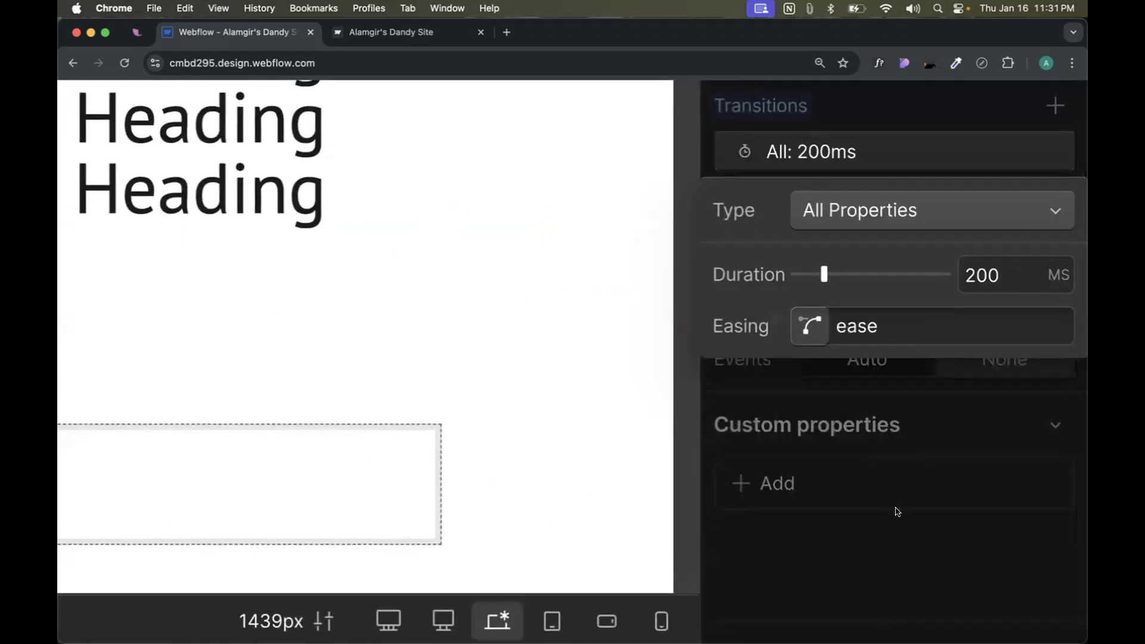
{"action": "left_click_drag", "start_coordinate": [998, 520], "coordinate": [1061, 525]}
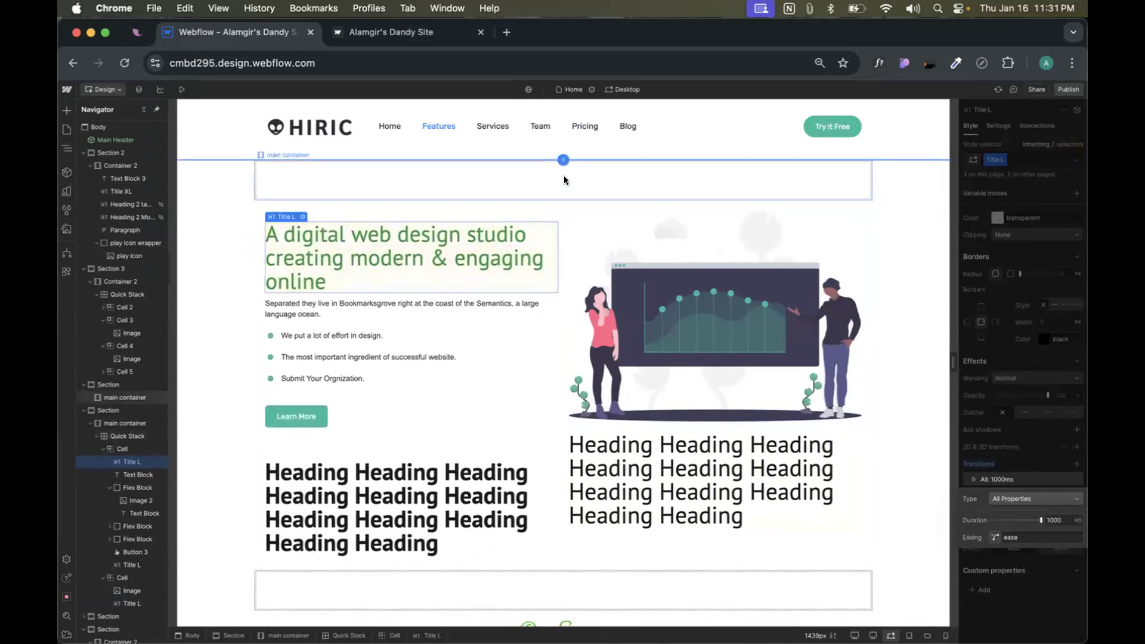
{"action": "left_click_drag", "start_coordinate": [1038, 518], "coordinate": [1013, 523]}
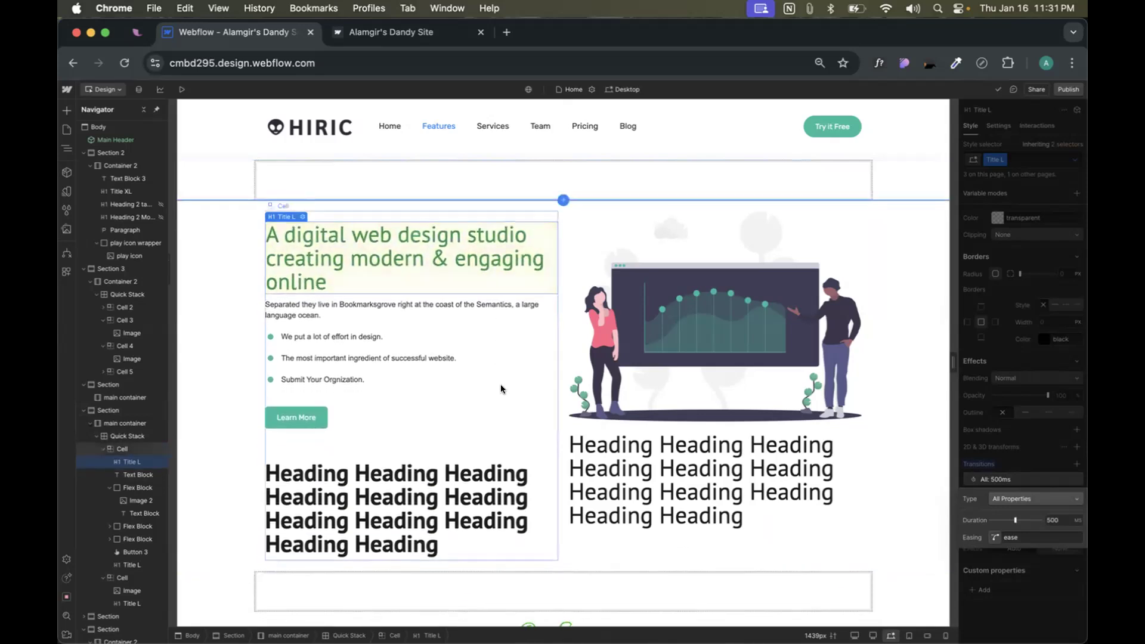
{"action": "left_click", "coordinate": [1066, 212]}
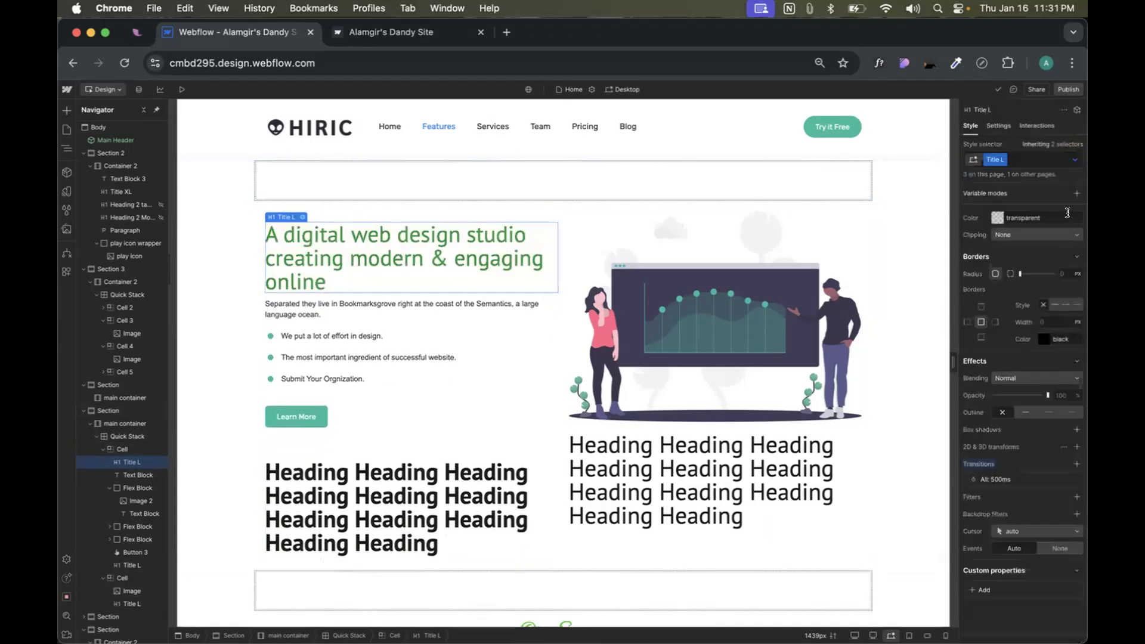
- Set the Title L heading's Hover state padding to 10 px on all sides and return to the base state
{"action": "left_click", "coordinate": [1074, 160]}
{"action": "left_click", "coordinate": [1003, 206]}
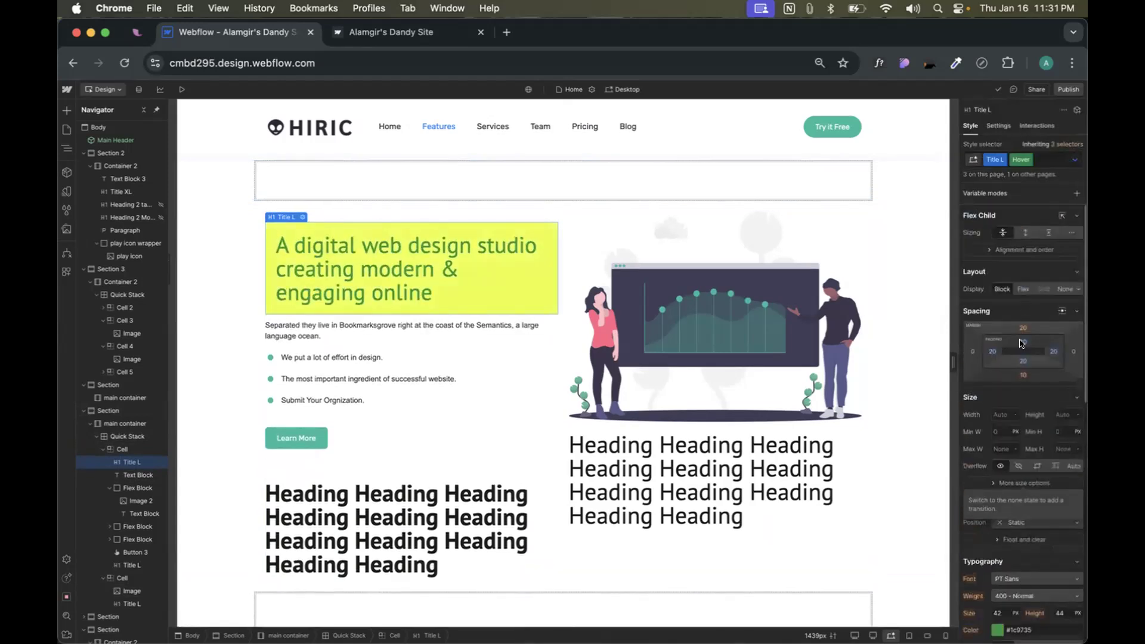
{"action": "left_click", "coordinate": [1021, 343]}
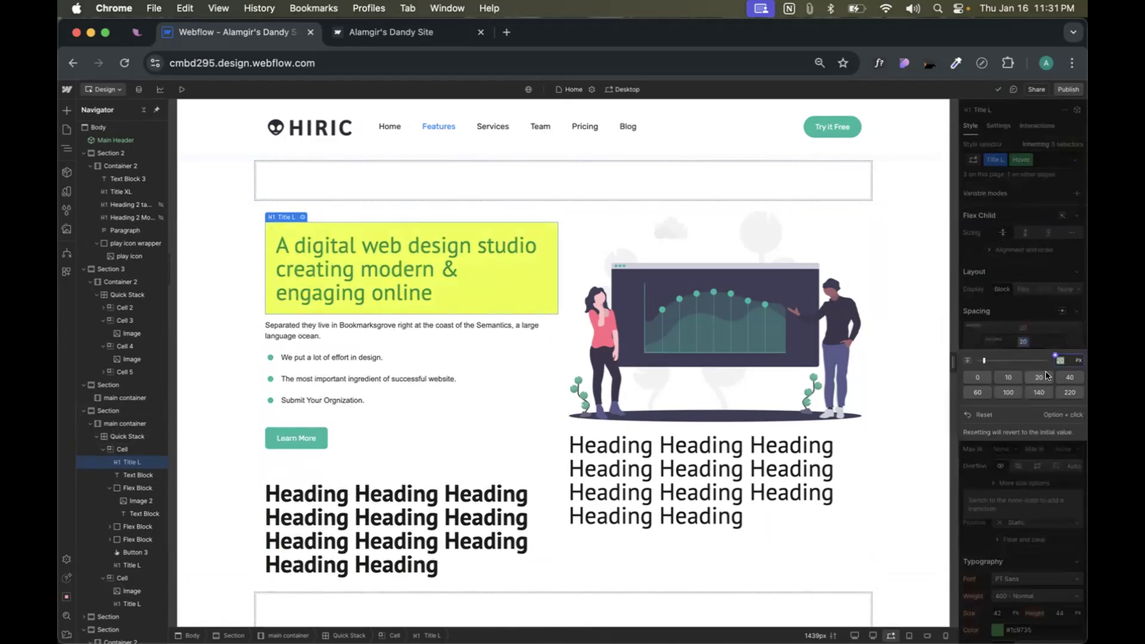
{"action": "left_click", "coordinate": [1013, 377]}
{"action": "left_click", "coordinate": [987, 114]}
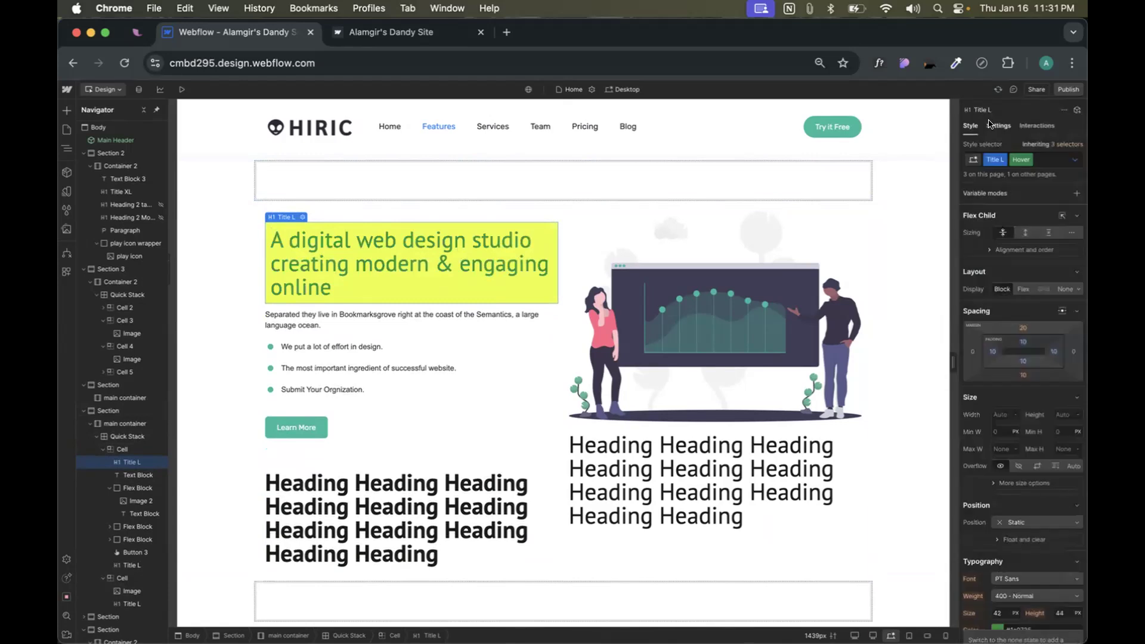
{"action": "left_click", "coordinate": [1024, 160]}
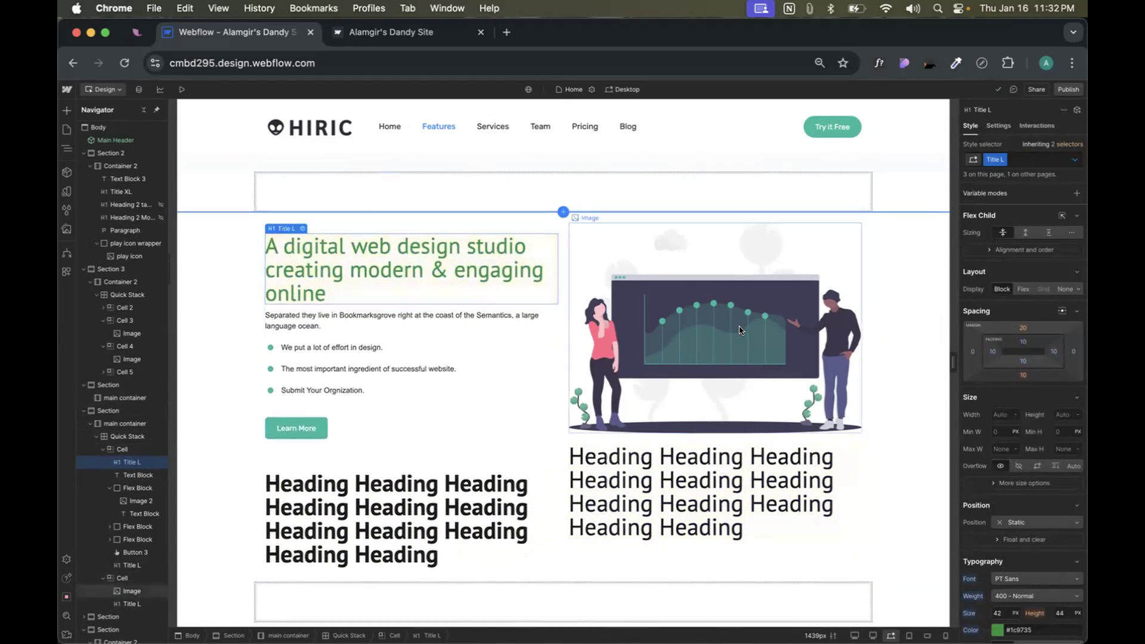
- Review the Title L heading's base state settings down to its transitions and look over the rest of the page
{"action": "scroll", "coordinate": [994, 486], "scroll_direction": "down", "scroll_amount": 10}
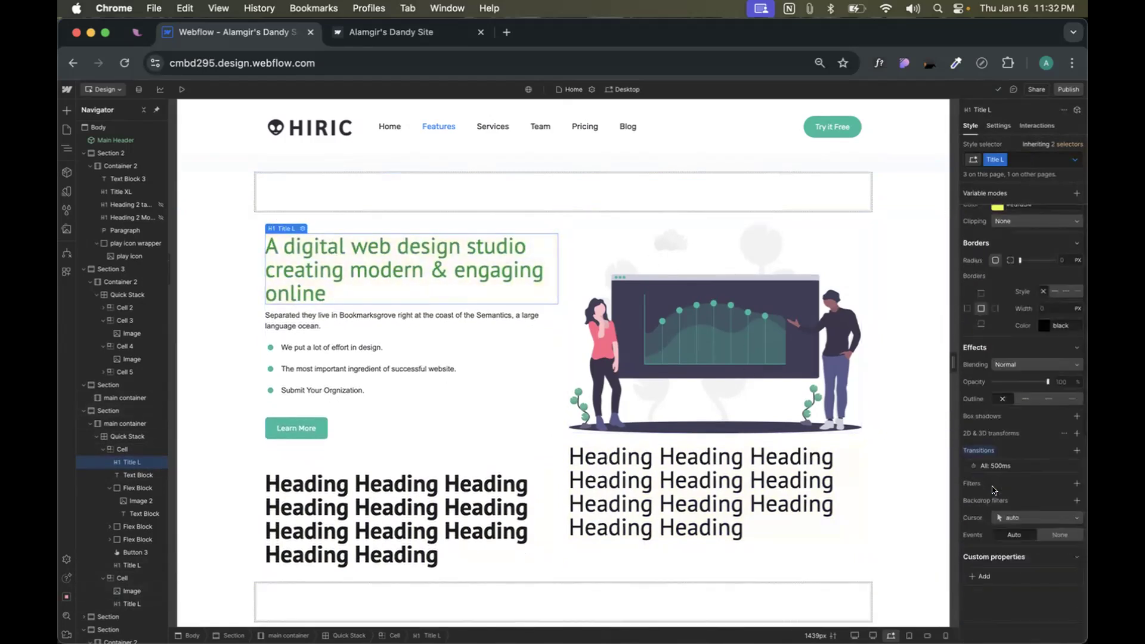
{"action": "scroll", "coordinate": [994, 489], "scroll_direction": "up", "scroll_amount": 10}
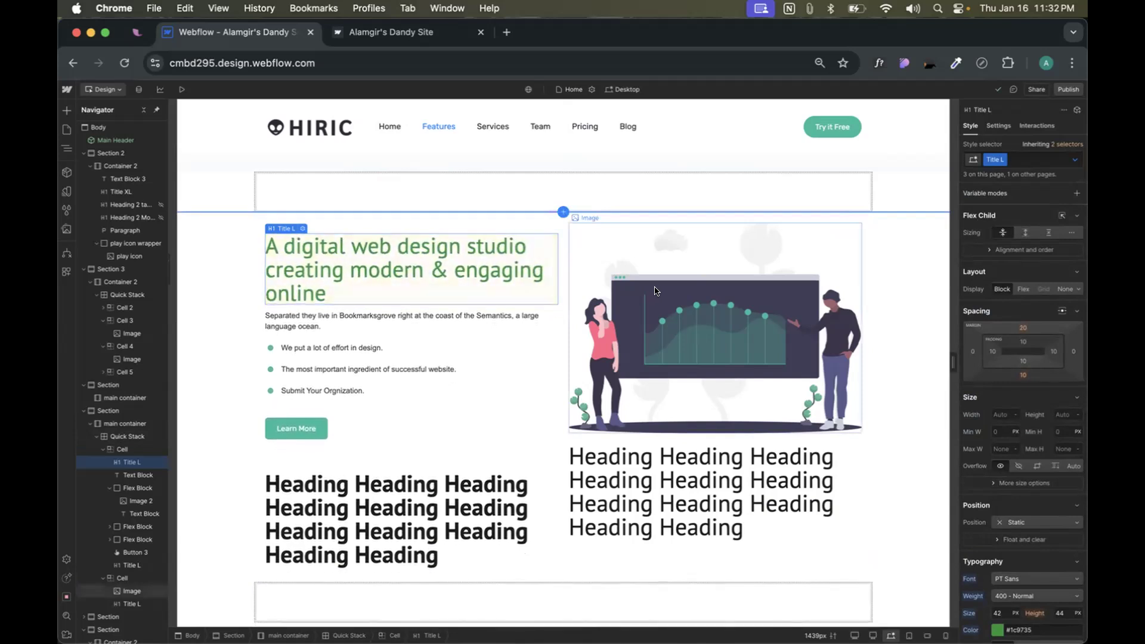
{"action": "scroll", "coordinate": [654, 286], "scroll_direction": "down", "scroll_amount": 10}
{"action": "scroll", "coordinate": [654, 286], "scroll_direction": "down", "scroll_amount": 10}
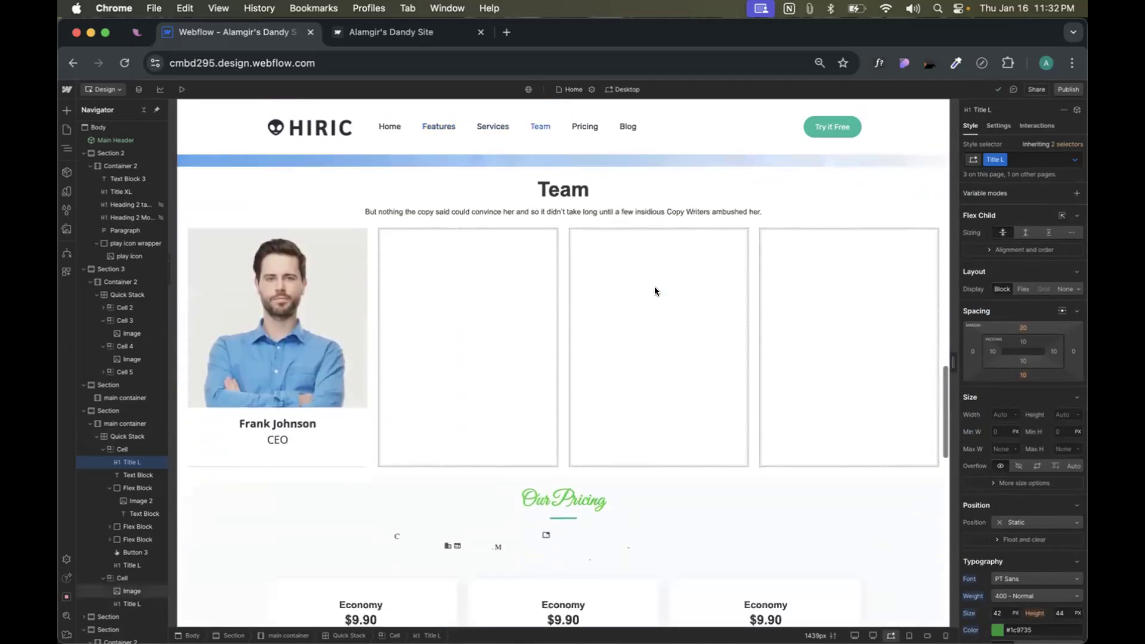
{"action": "scroll", "coordinate": [654, 286], "scroll_direction": "up", "scroll_amount": 15}
{"action": "scroll", "coordinate": [654, 291], "scroll_direction": "up", "scroll_amount": 4}
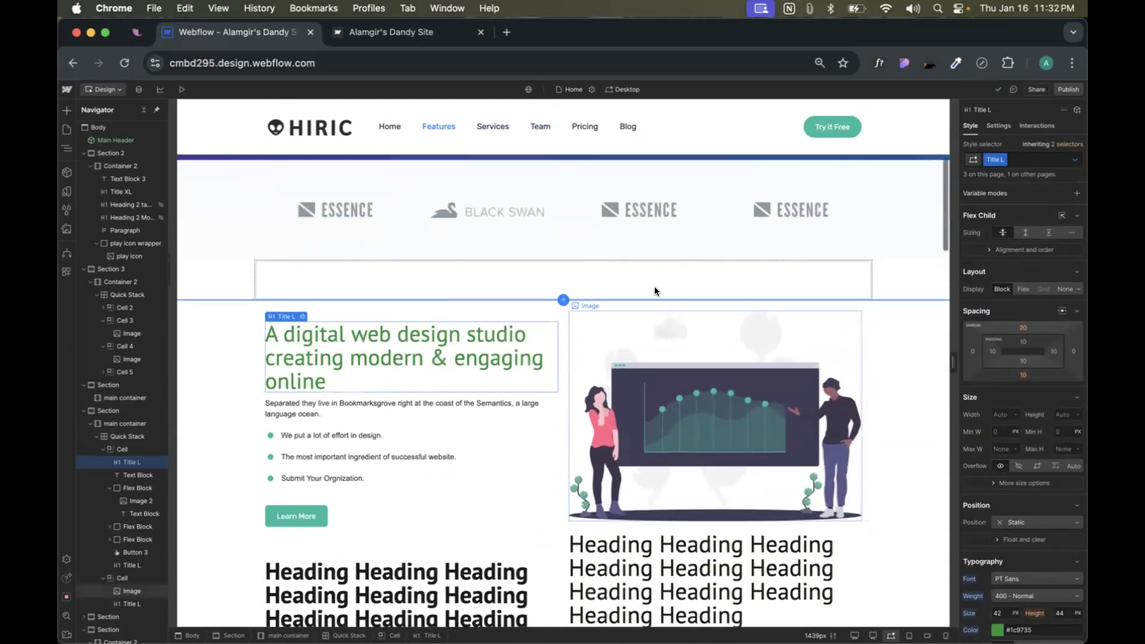
{"action": "scroll", "coordinate": [654, 291], "scroll_direction": "down", "scroll_amount": 5}
{"action": "scroll", "coordinate": [654, 291], "scroll_direction": "up", "scroll_amount": 2}
{"action": "scroll", "coordinate": [655, 291], "scroll_direction": "up", "scroll_amount": 1}
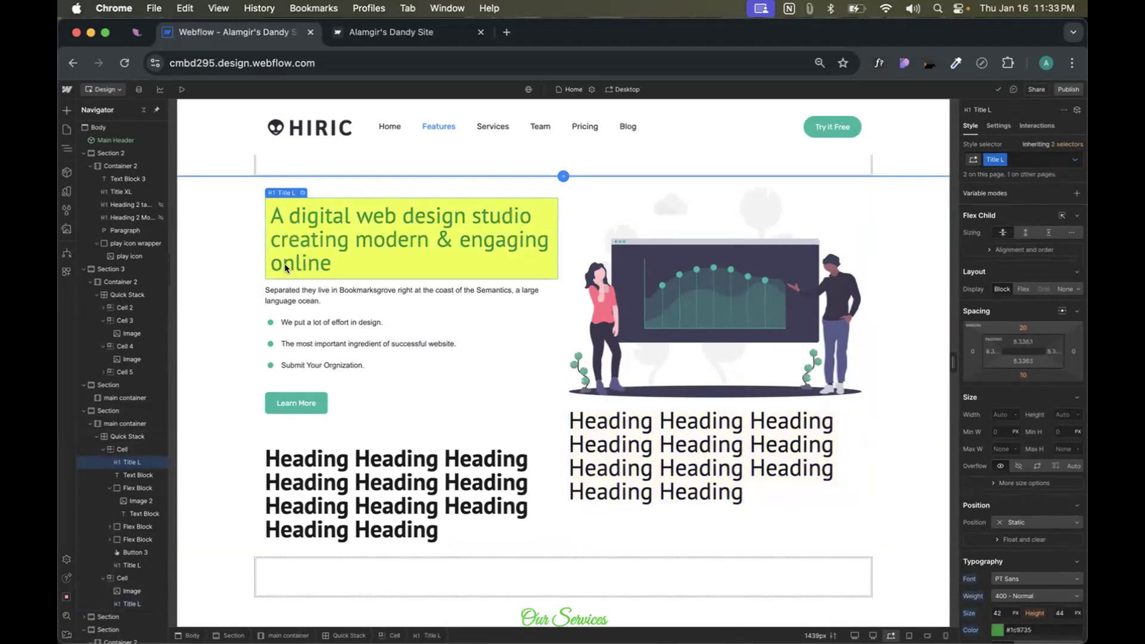
- Compare the classes and style settings of the green Title L heading and the title black heading below the illustration
{"action": "left_click", "coordinate": [300, 206]}
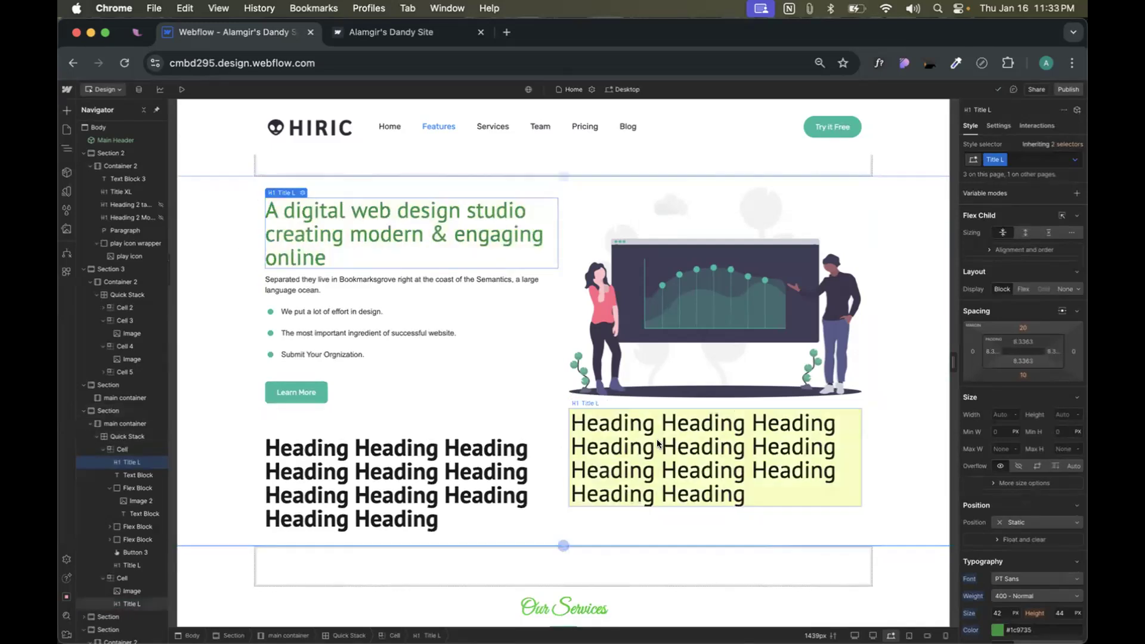
{"action": "left_click", "coordinate": [646, 416]}
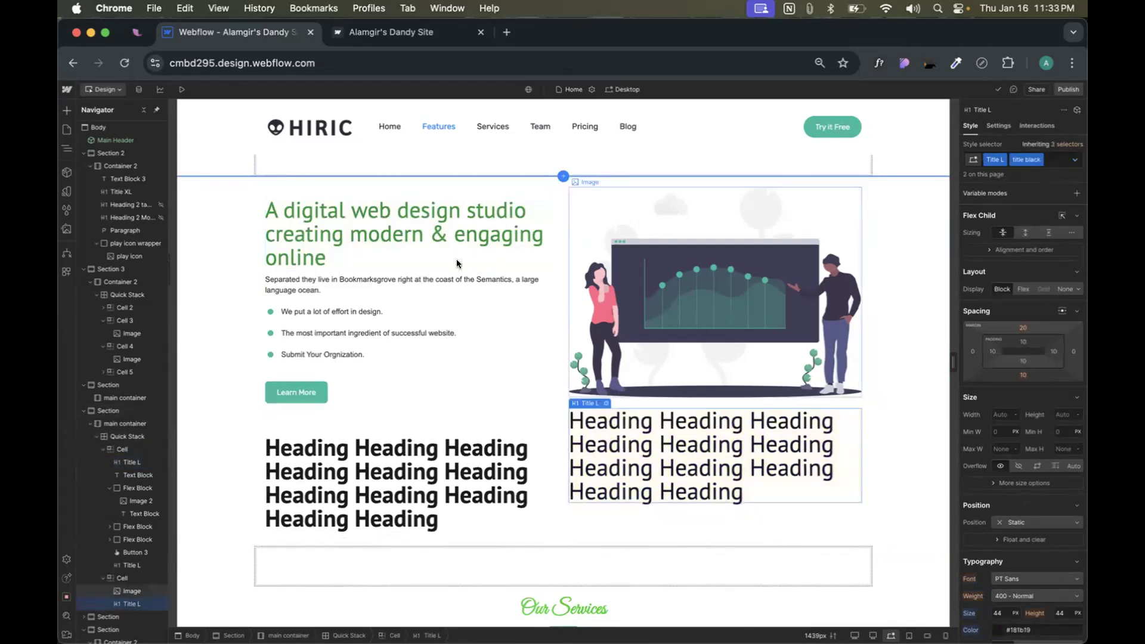
{"action": "left_click", "coordinate": [359, 214]}
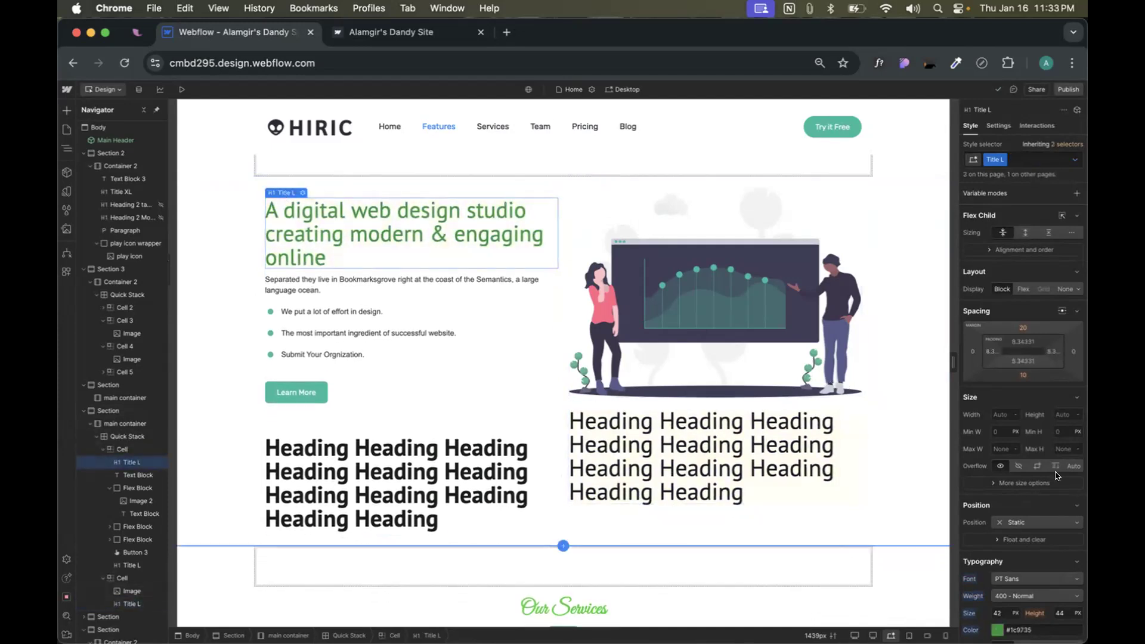
{"action": "scroll", "coordinate": [1035, 478], "scroll_direction": "down", "scroll_amount": 5}
{"action": "scroll", "coordinate": [1007, 531], "scroll_direction": "down", "scroll_amount": 2}
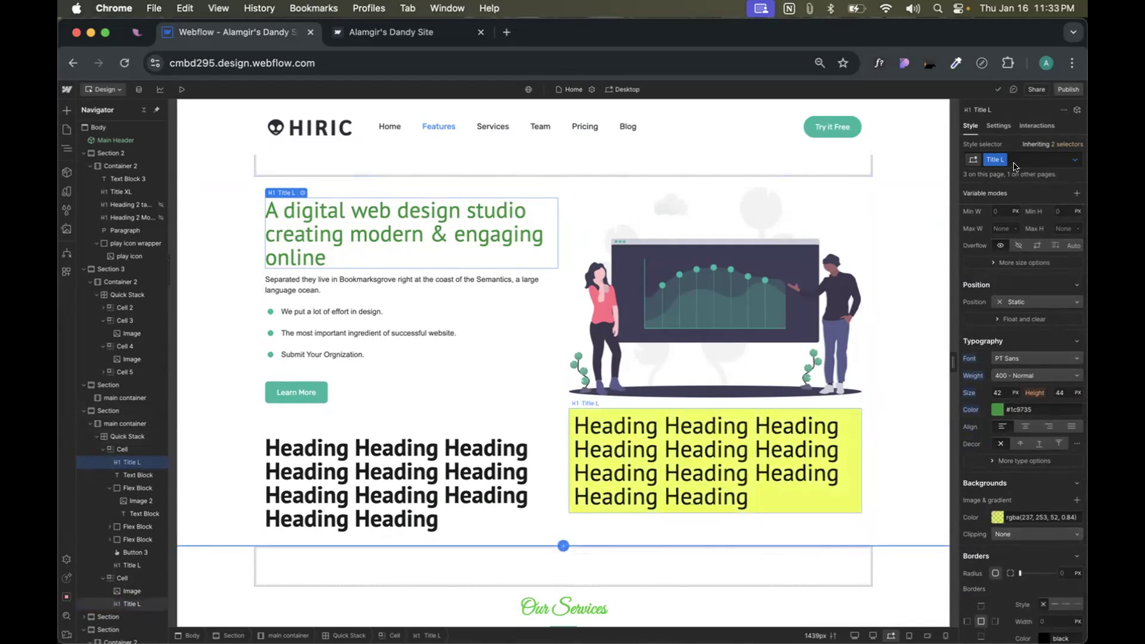
{"action": "left_click", "coordinate": [723, 450]}
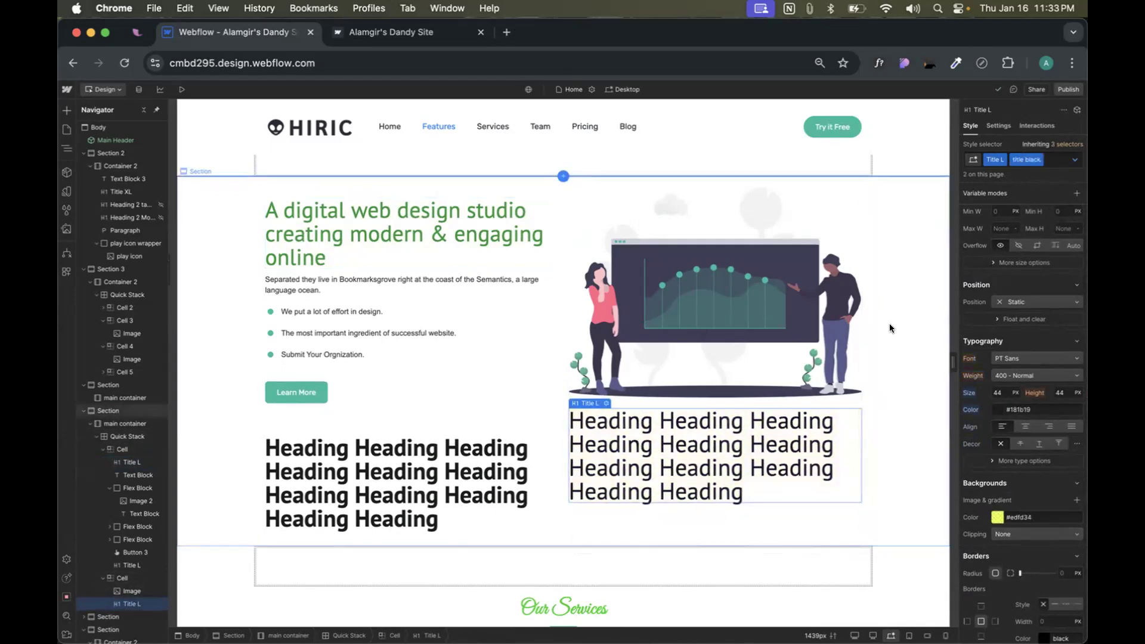
- Try a red #fd3434 background color on the green Title L heading's base state
{"action": "left_click", "coordinate": [485, 223]}
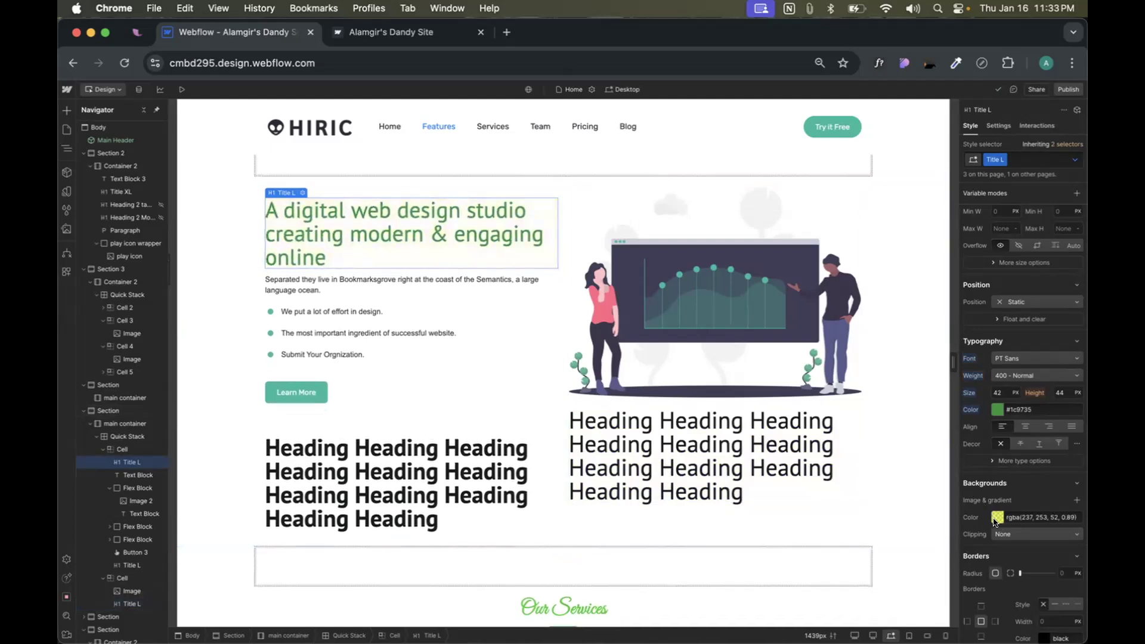
{"action": "left_click", "coordinate": [997, 517]}
{"action": "left_click", "coordinate": [1002, 452]}
{"action": "left_click_drag", "start_coordinate": [979, 447], "coordinate": [982, 454]}
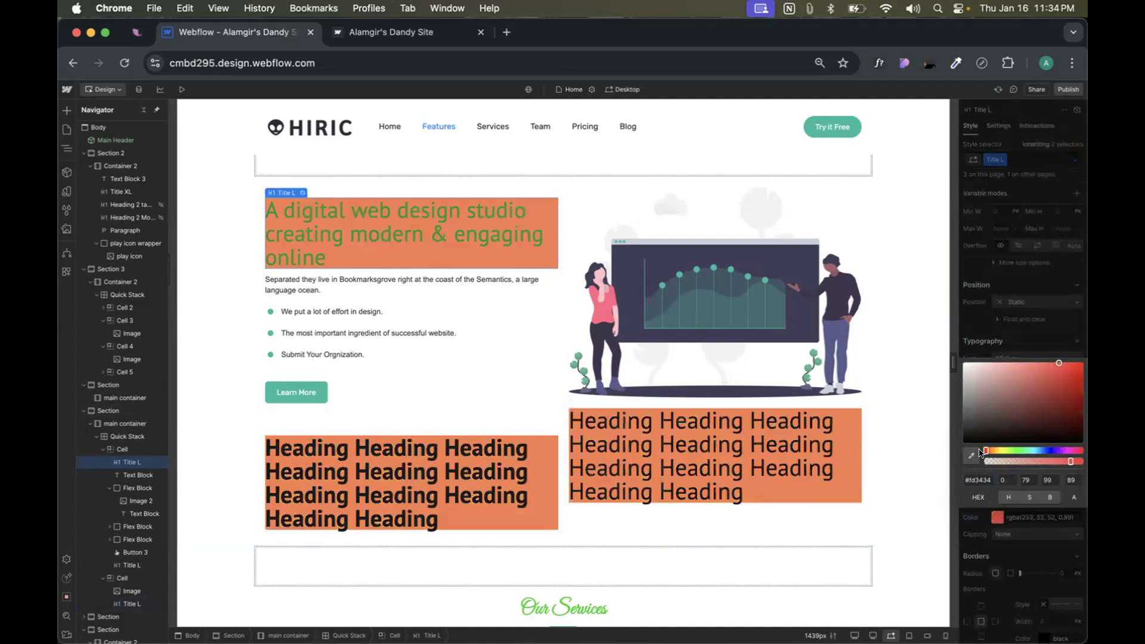
{"action": "left_click", "coordinate": [1048, 331]}
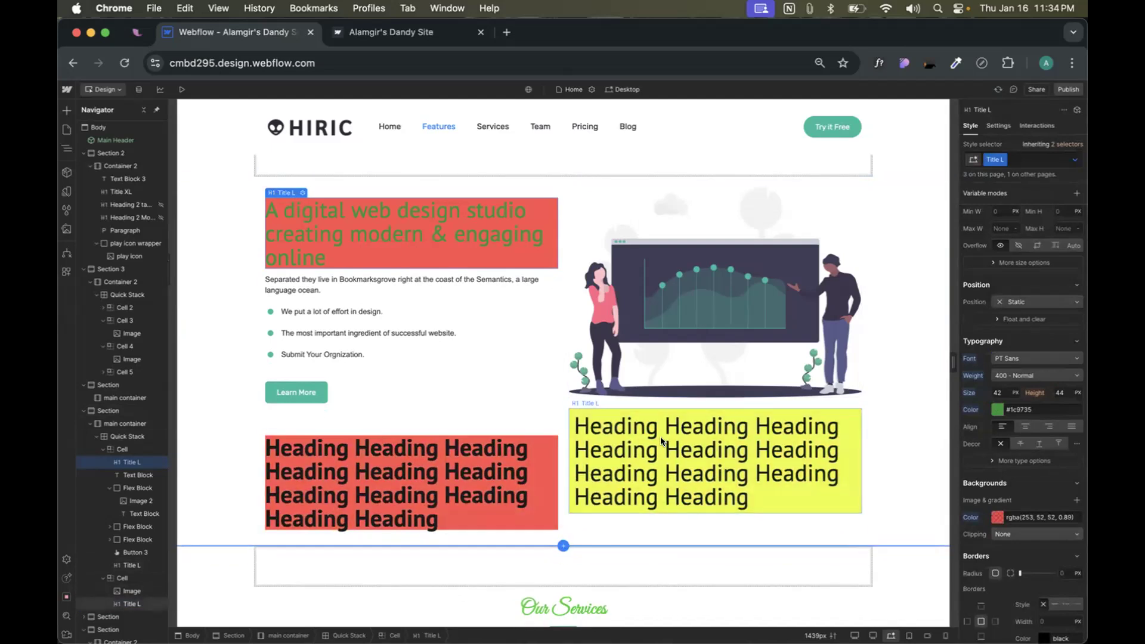
- Try a background color opacity of 0 on the title black heading and undo the base state background color changes
{"action": "left_click", "coordinate": [661, 441]}
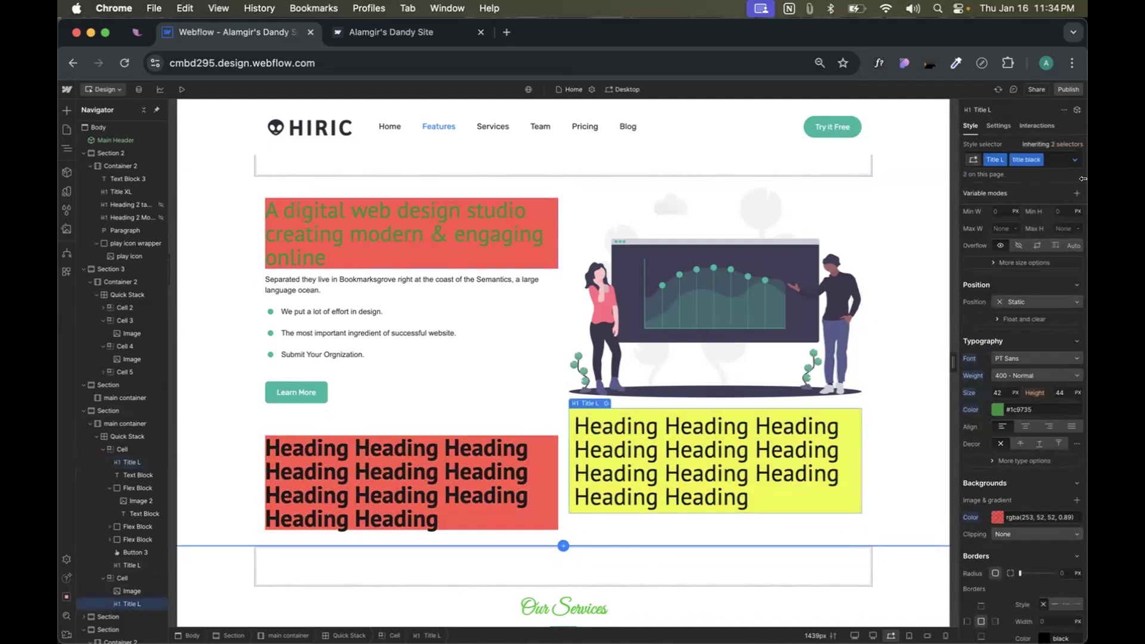
{"action": "left_click", "coordinate": [998, 517]}
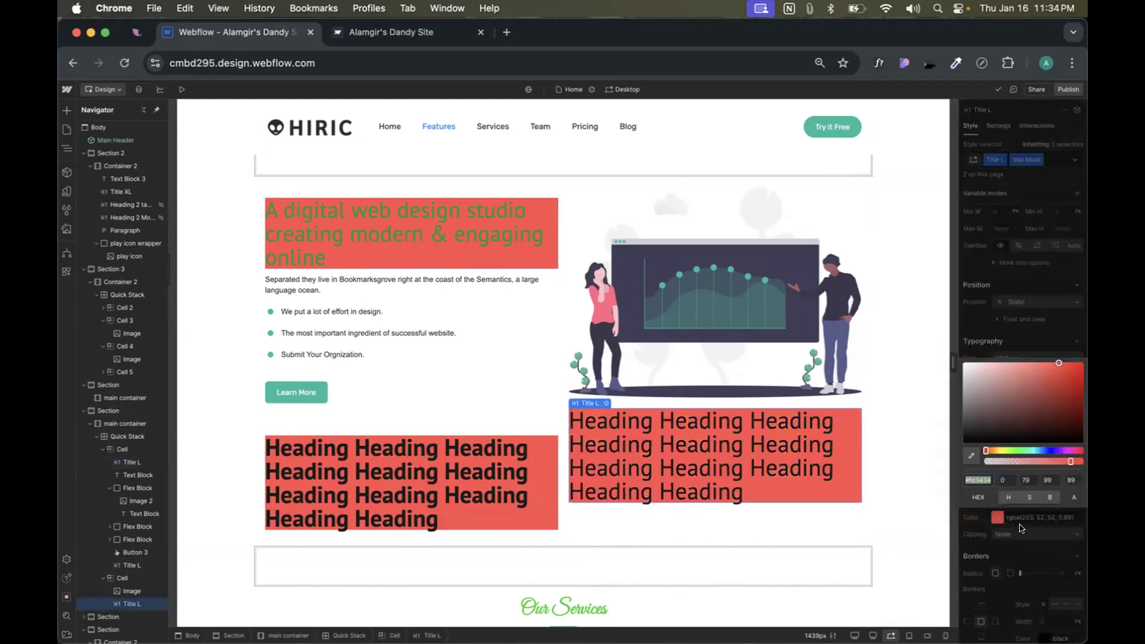
{"action": "left_click_drag", "start_coordinate": [1070, 461], "coordinate": [983, 461]}
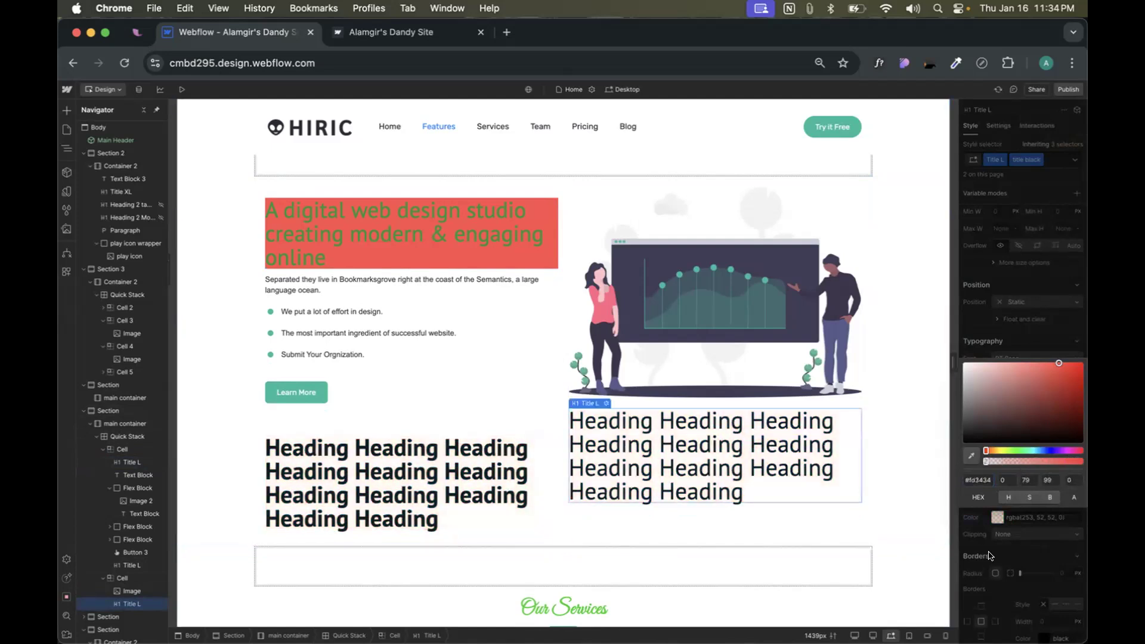
{"action": "left_click", "coordinate": [989, 555]}
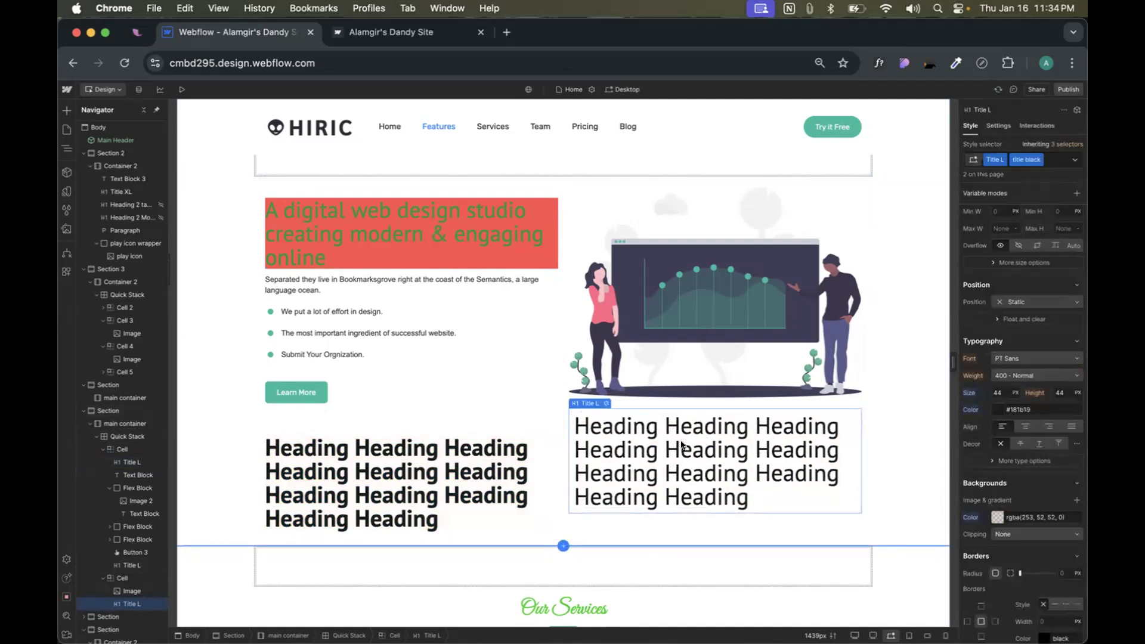
{"action": "key", "text": "super+z"}
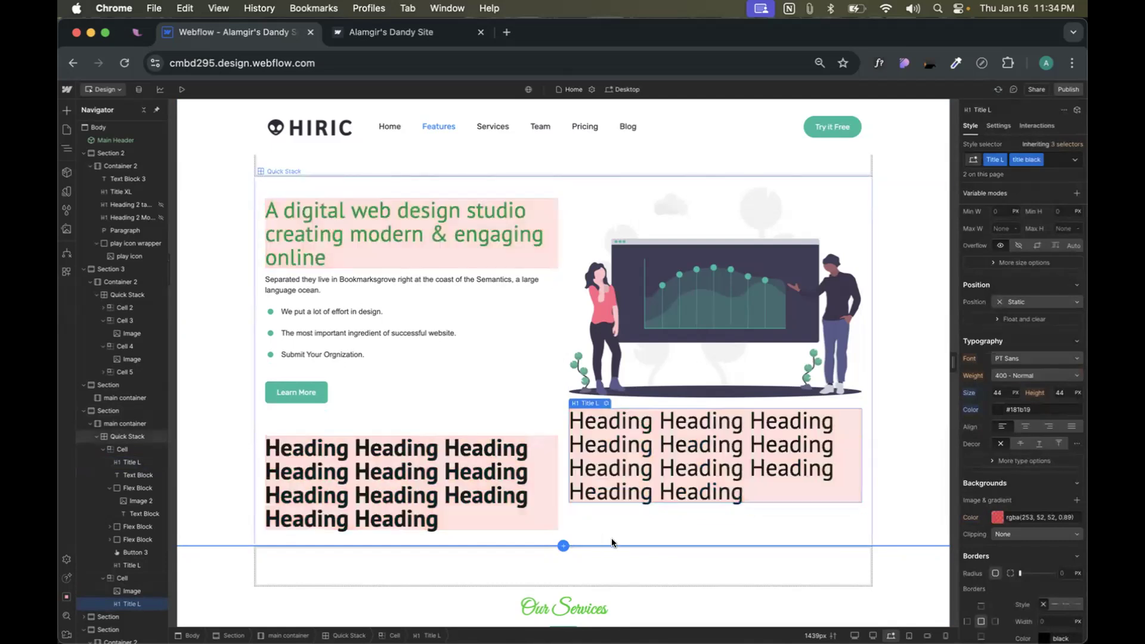
- Examine the Hover effect and background settings of the green Title L heading and the title black heading
{"action": "scroll", "coordinate": [535, 305], "scroll_direction": "up", "scroll_amount": 1}
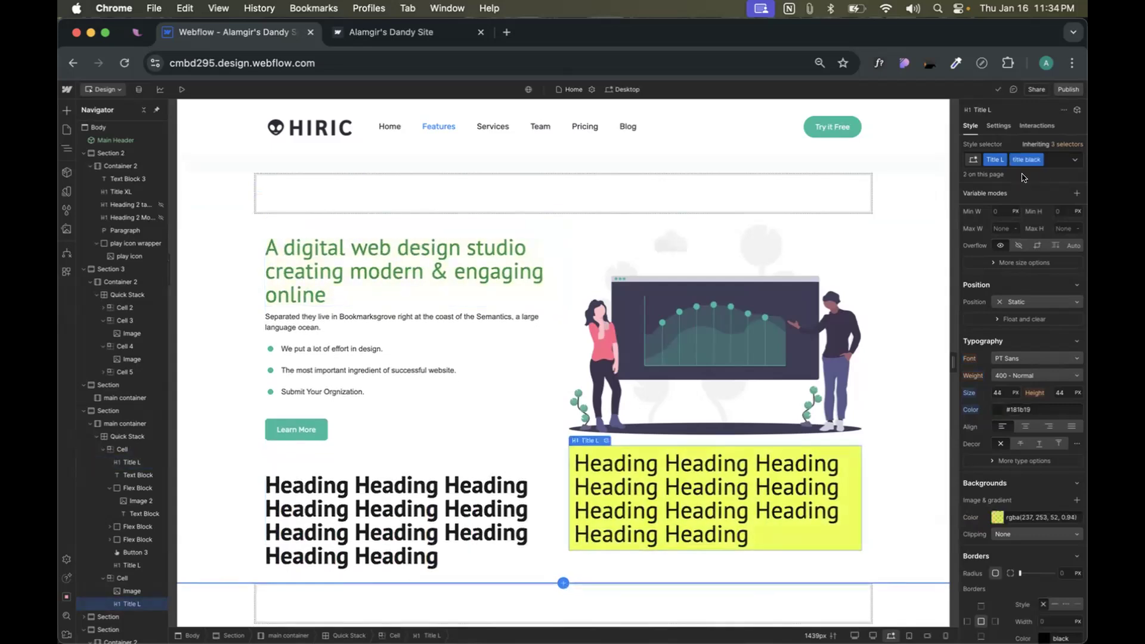
{"action": "scroll", "coordinate": [725, 488], "scroll_direction": "down", "scroll_amount": 1}
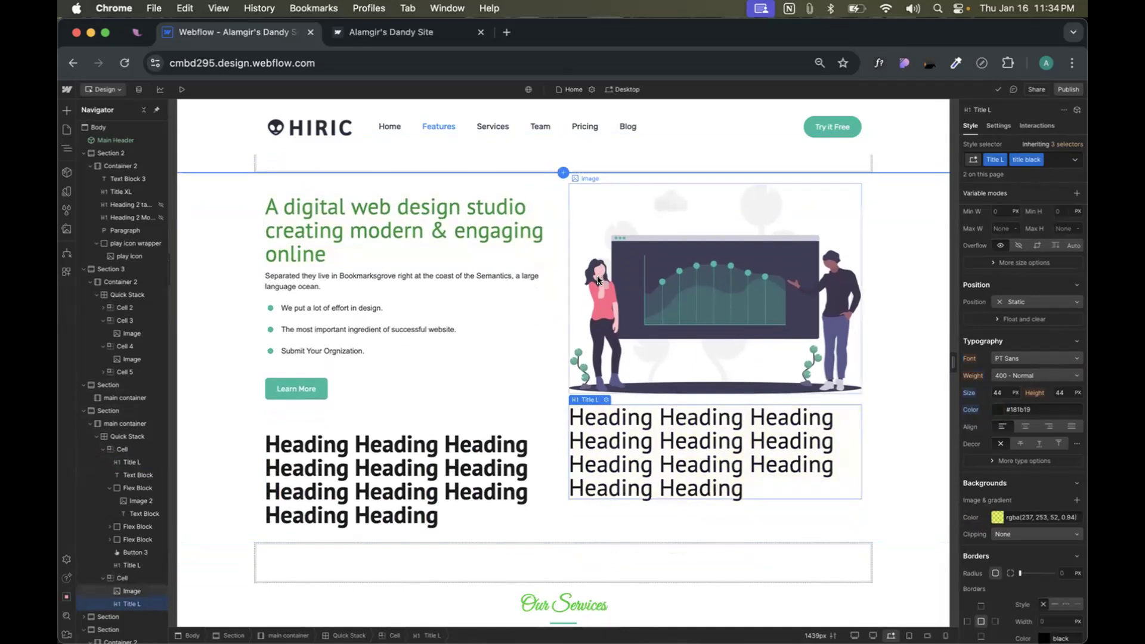
{"action": "left_click", "coordinate": [434, 231]}
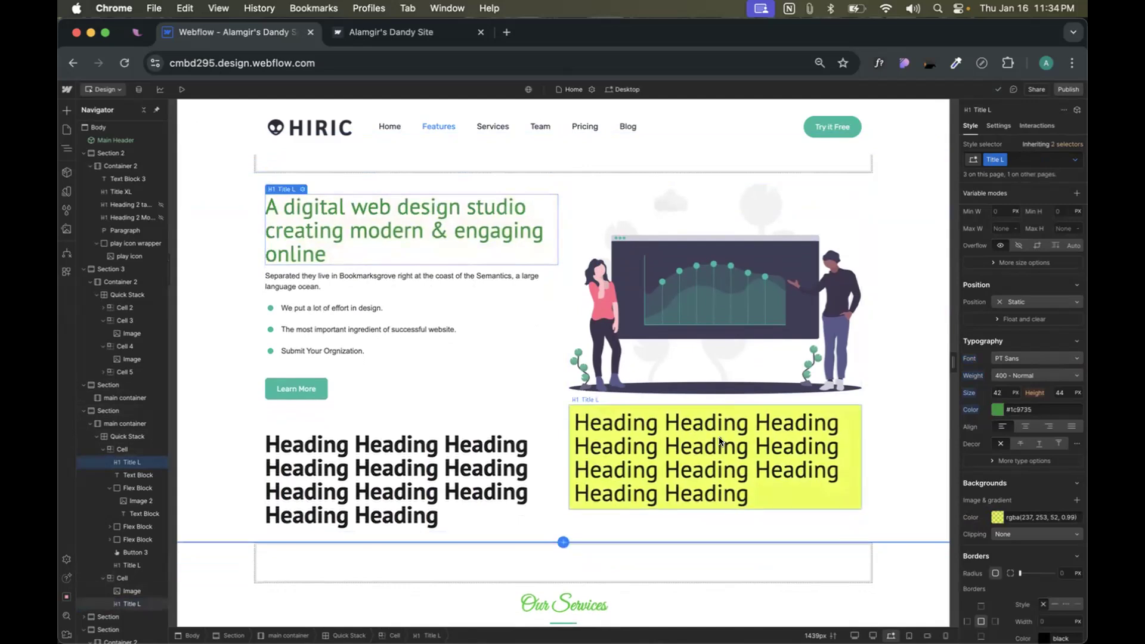
{"action": "left_click", "coordinate": [719, 442]}
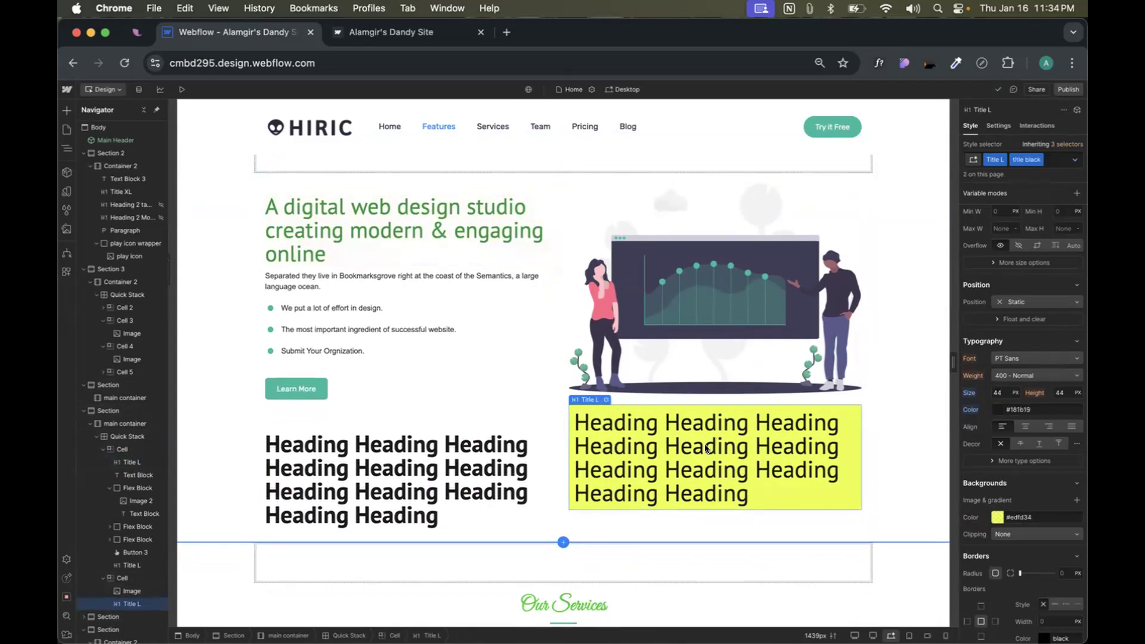
- Set the padding on all sides to 0 in the Hover state of the title black heading below the illustration
{"action": "left_click", "coordinate": [420, 208]}
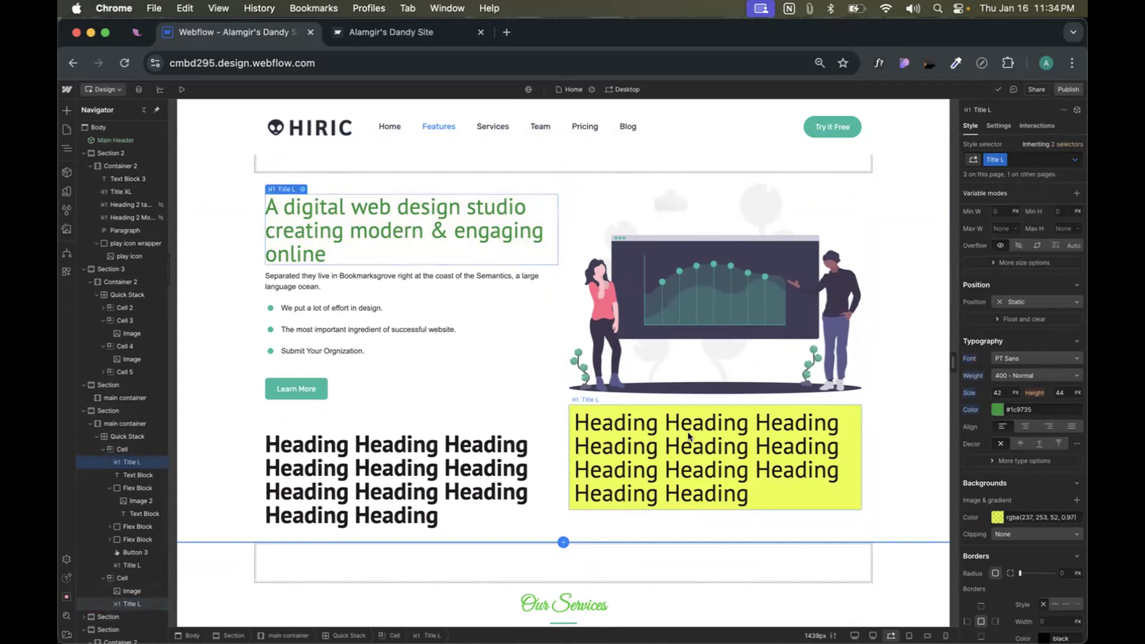
{"action": "left_click", "coordinate": [688, 431]}
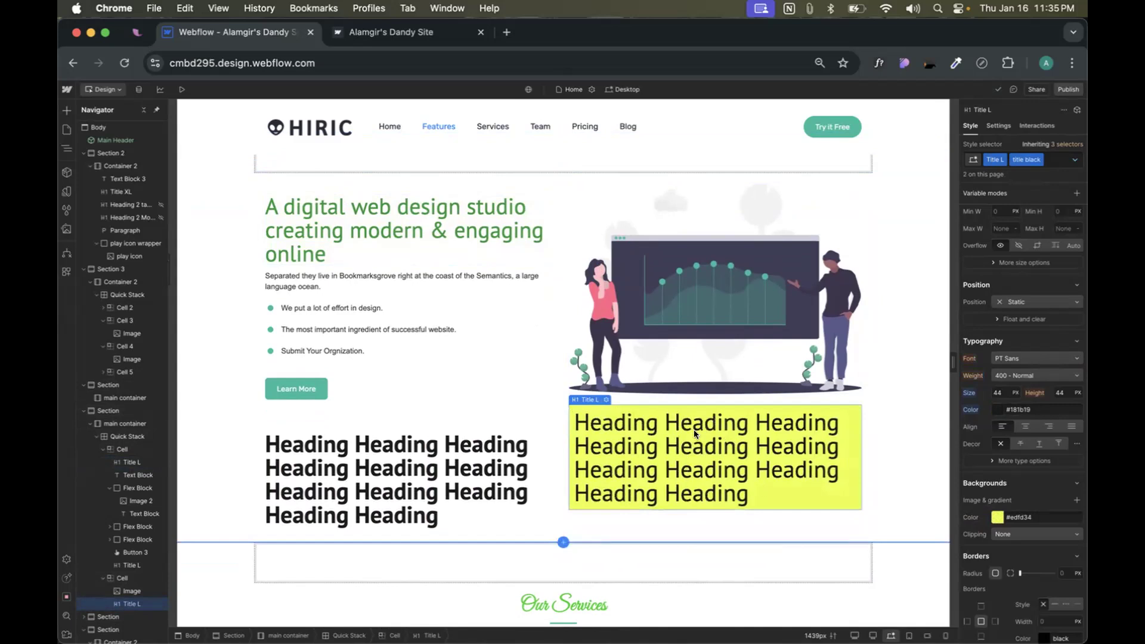
{"action": "left_click", "coordinate": [1074, 159]}
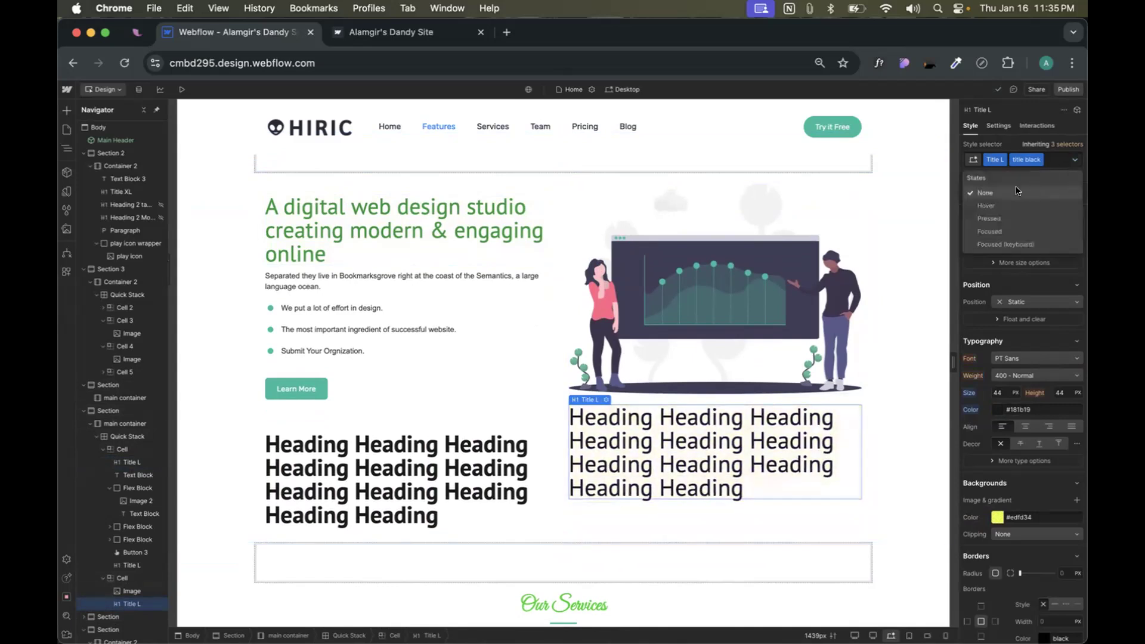
{"action": "left_click", "coordinate": [993, 205]}
{"action": "scroll", "coordinate": [1052, 367], "scroll_direction": "up", "scroll_amount": 5}
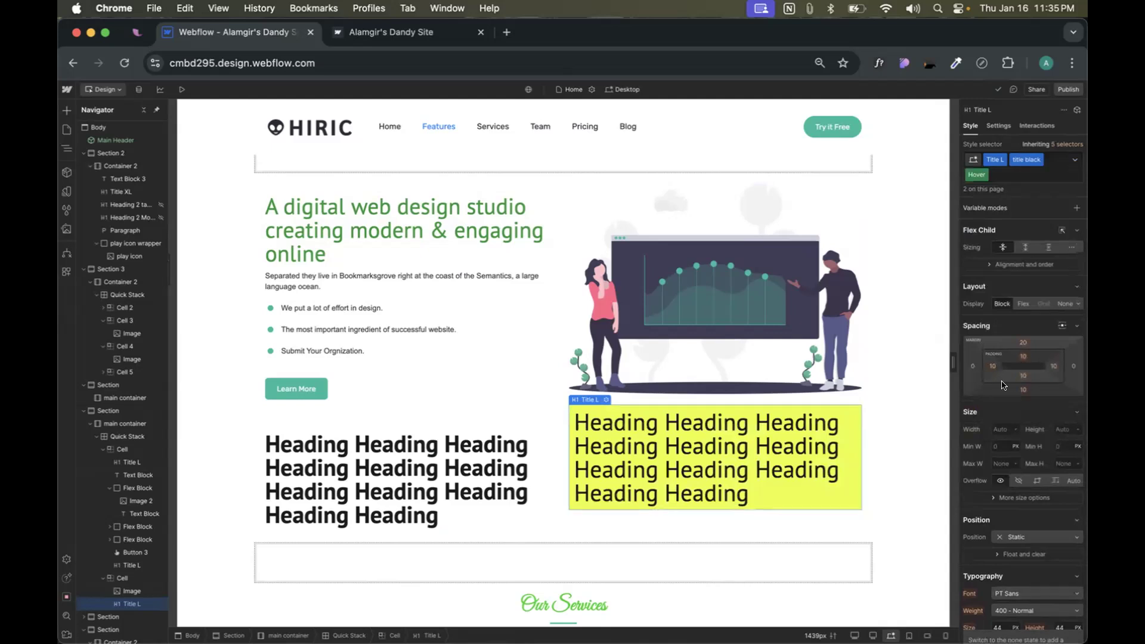
{"action": "left_click", "coordinate": [1023, 356]}
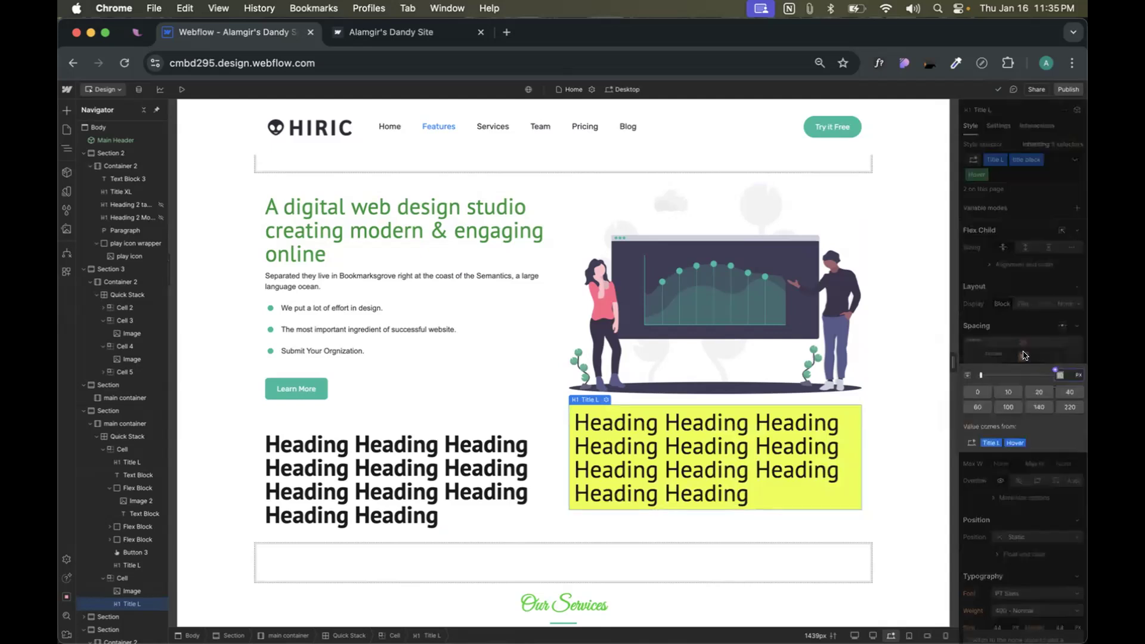
{"action": "left_click", "coordinate": [977, 391]}
- Set the background color opacity to 0 in the title black heading's Hover state
{"action": "scroll", "coordinate": [1004, 343], "scroll_direction": "down", "scroll_amount": 8}
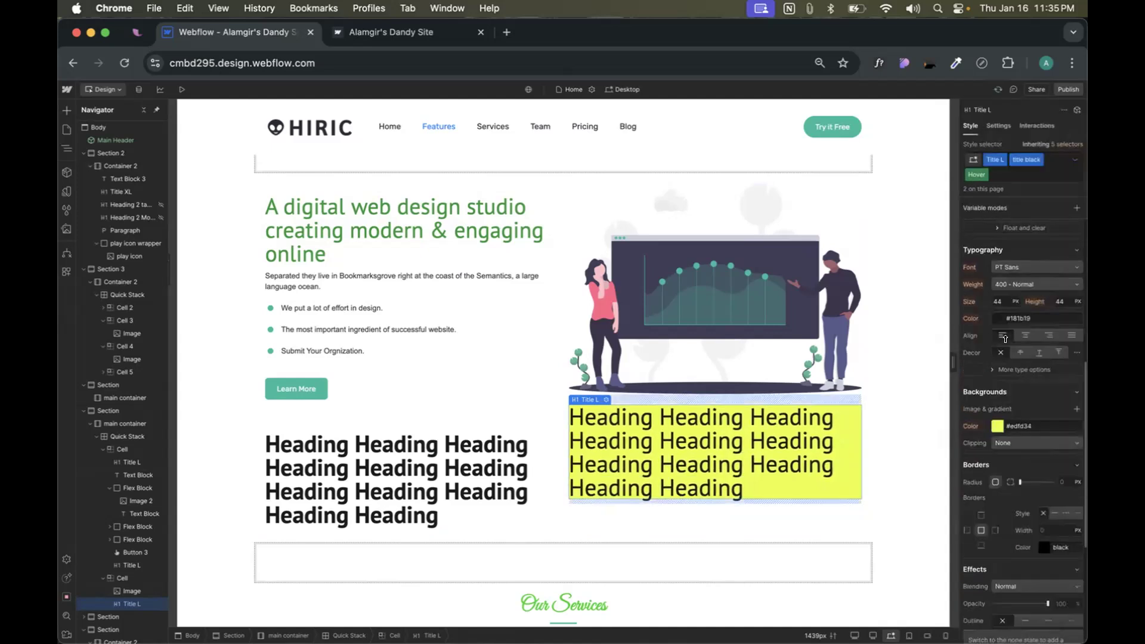
{"action": "left_click", "coordinate": [998, 426]}
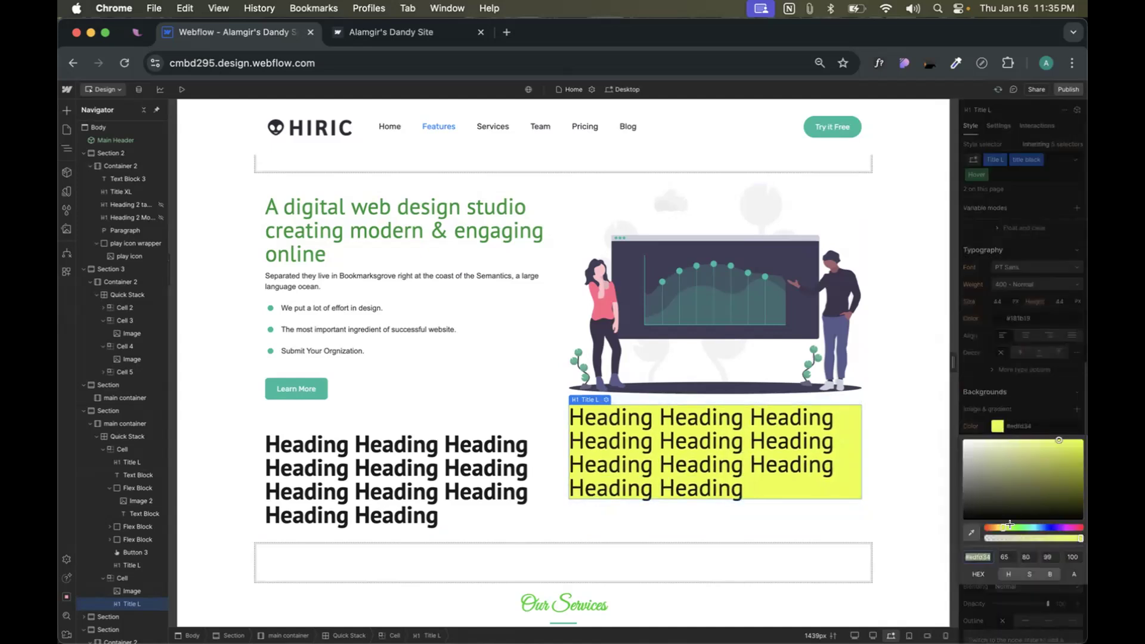
{"action": "left_click_drag", "start_coordinate": [1009, 536], "coordinate": [985, 538]}
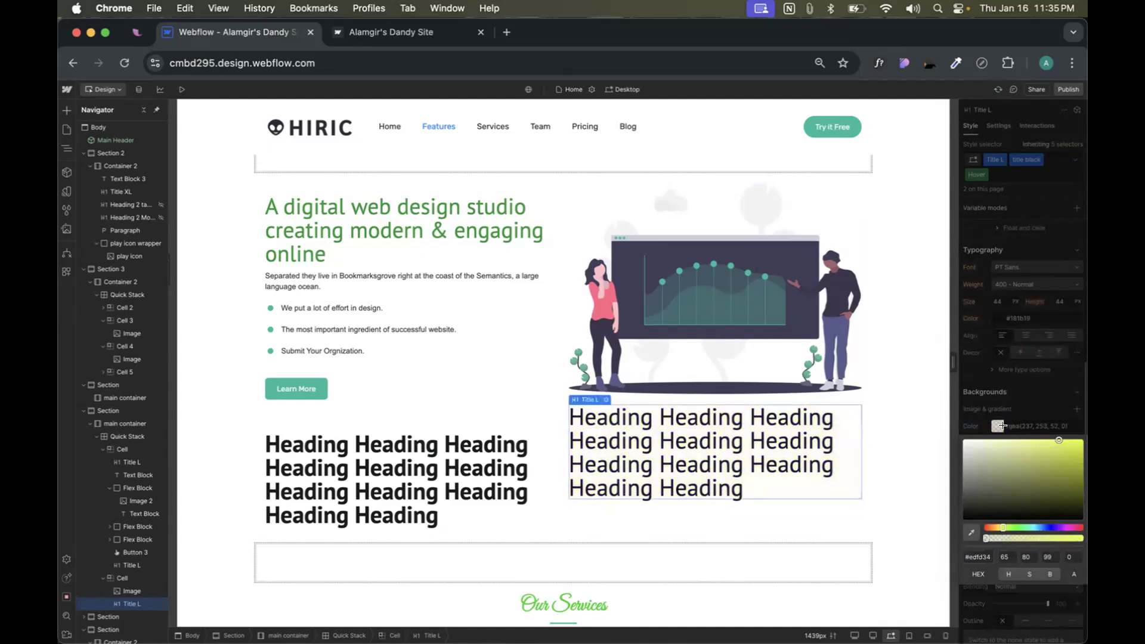
{"action": "left_click", "coordinate": [1001, 426]}
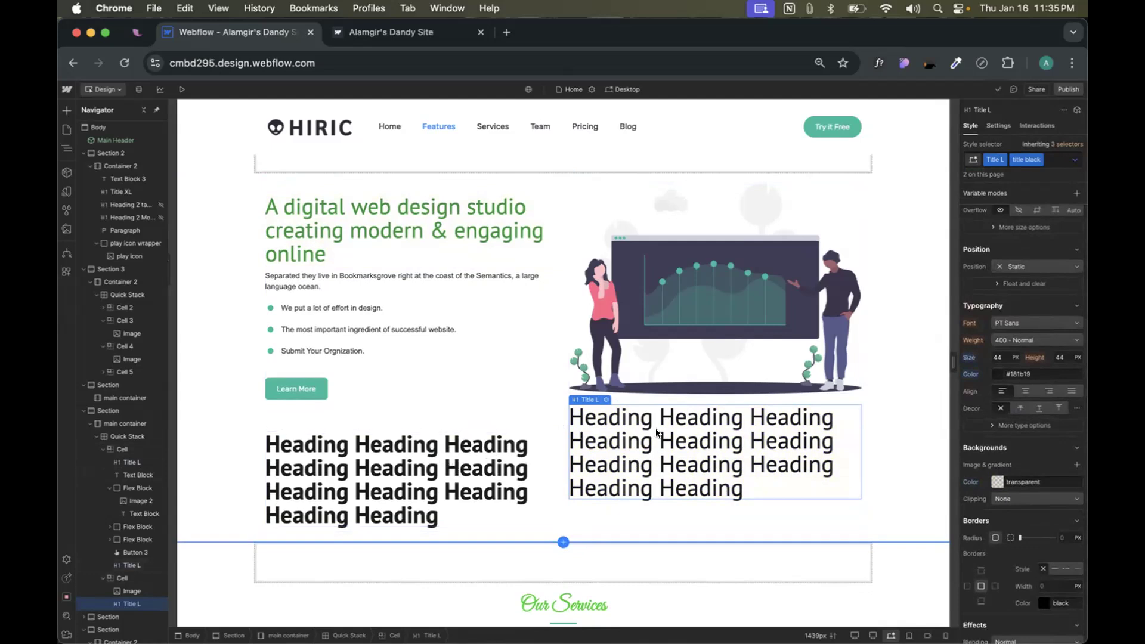
- Set the padding on all sides to 10 px in the Hover state of the black bold heading below the Learn More button
{"action": "left_click", "coordinate": [467, 468]}
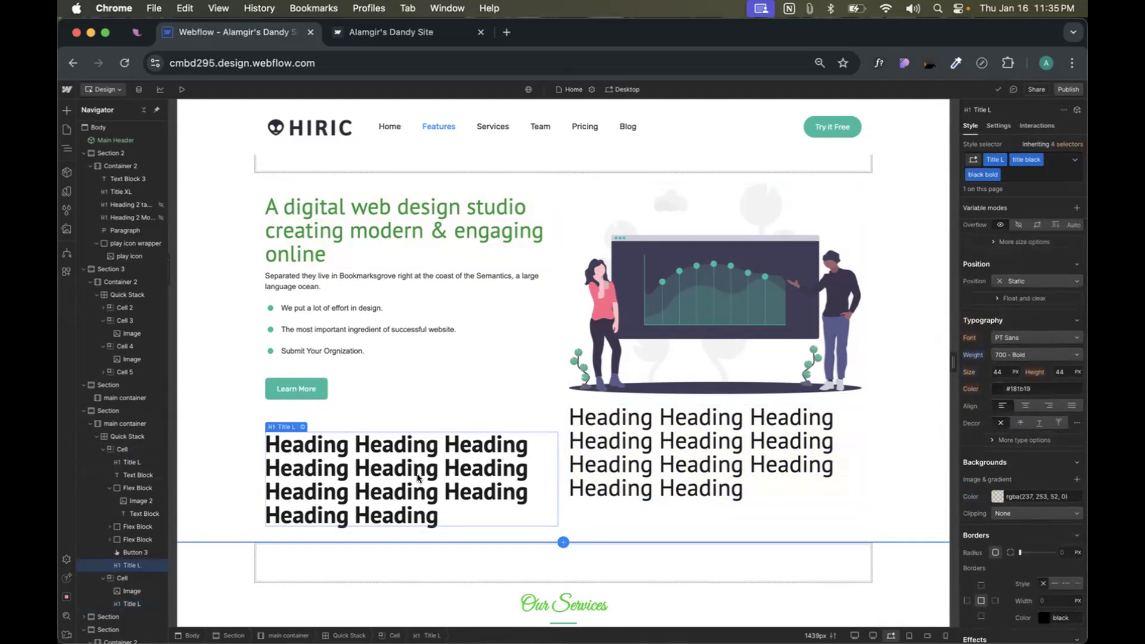
{"action": "left_click", "coordinate": [1075, 160]}
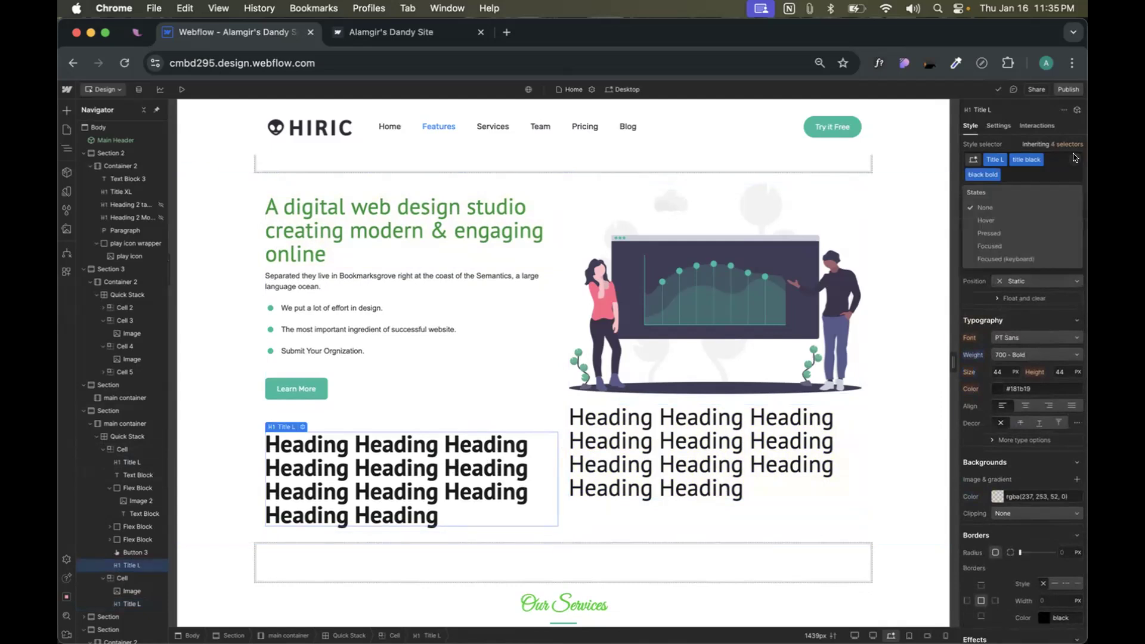
{"action": "left_click", "coordinate": [987, 221]}
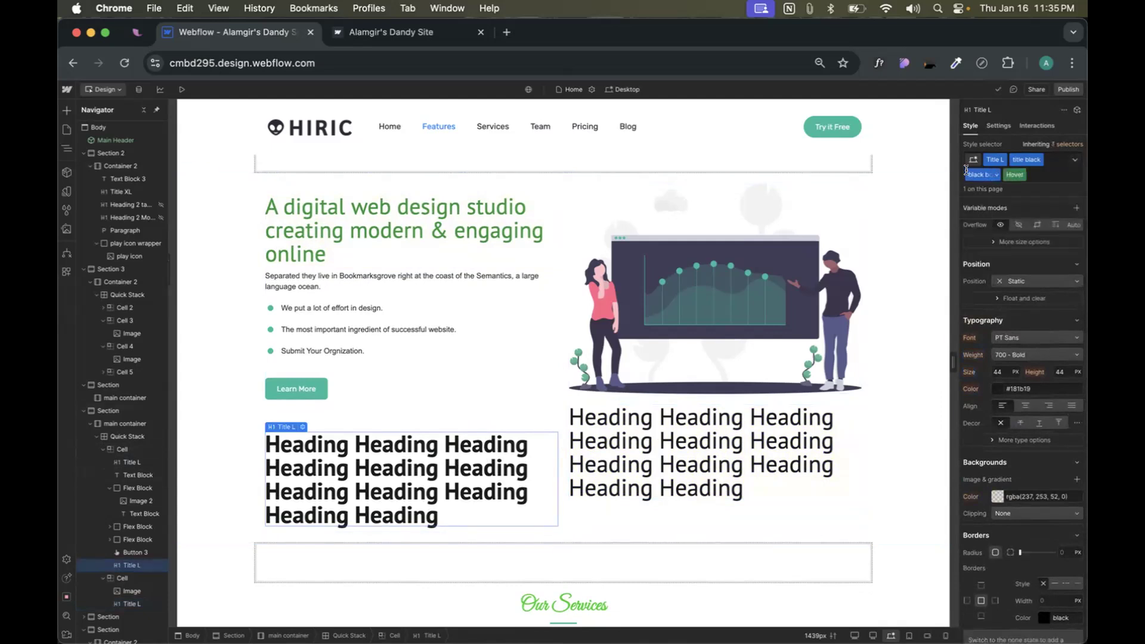
{"action": "scroll", "coordinate": [989, 403], "scroll_direction": "up", "scroll_amount": 3}
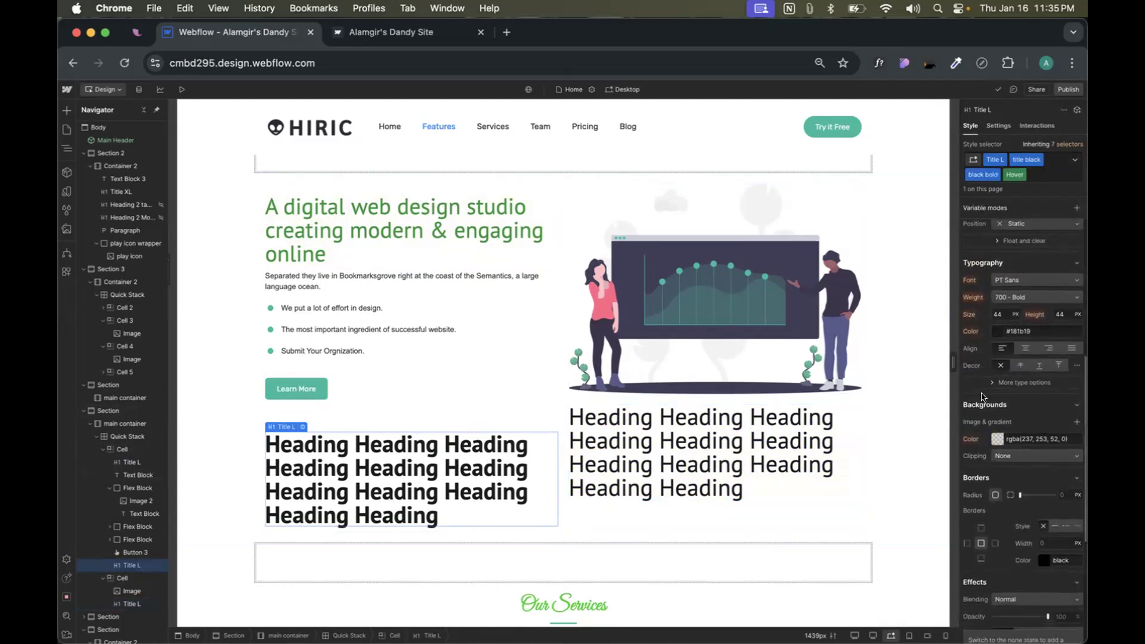
{"action": "left_click", "coordinate": [1023, 276]}
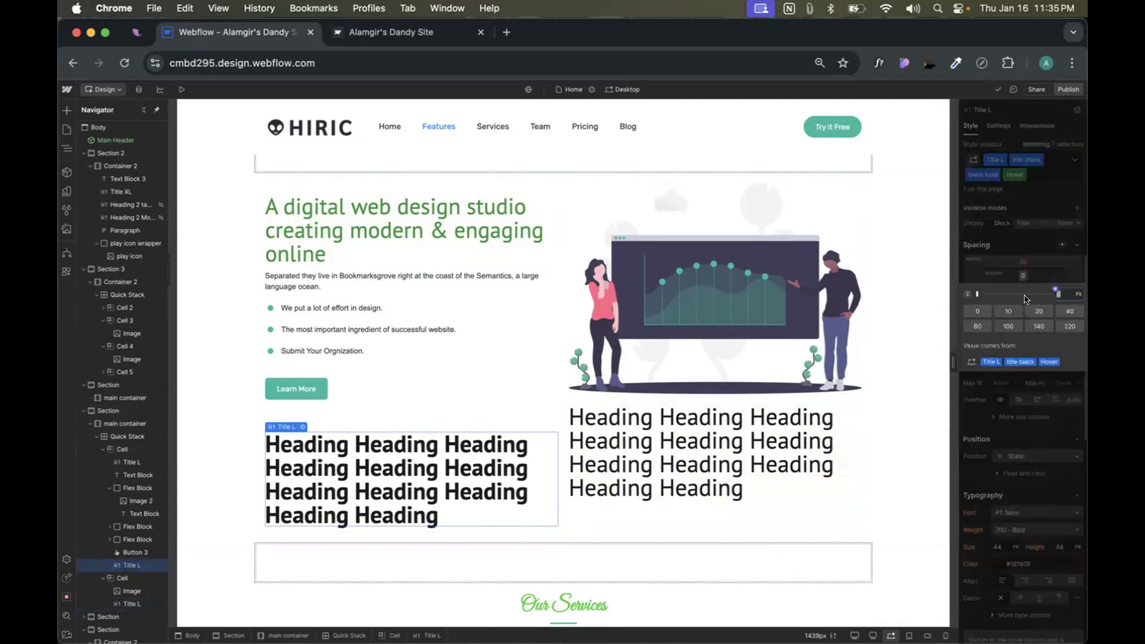
{"action": "left_click", "coordinate": [1008, 312]}
- Set the yellow #edfd34 background color to 100 opacity in the black bold heading's Hover state
{"action": "scroll", "coordinate": [1023, 481], "scroll_direction": "down", "scroll_amount": 10}
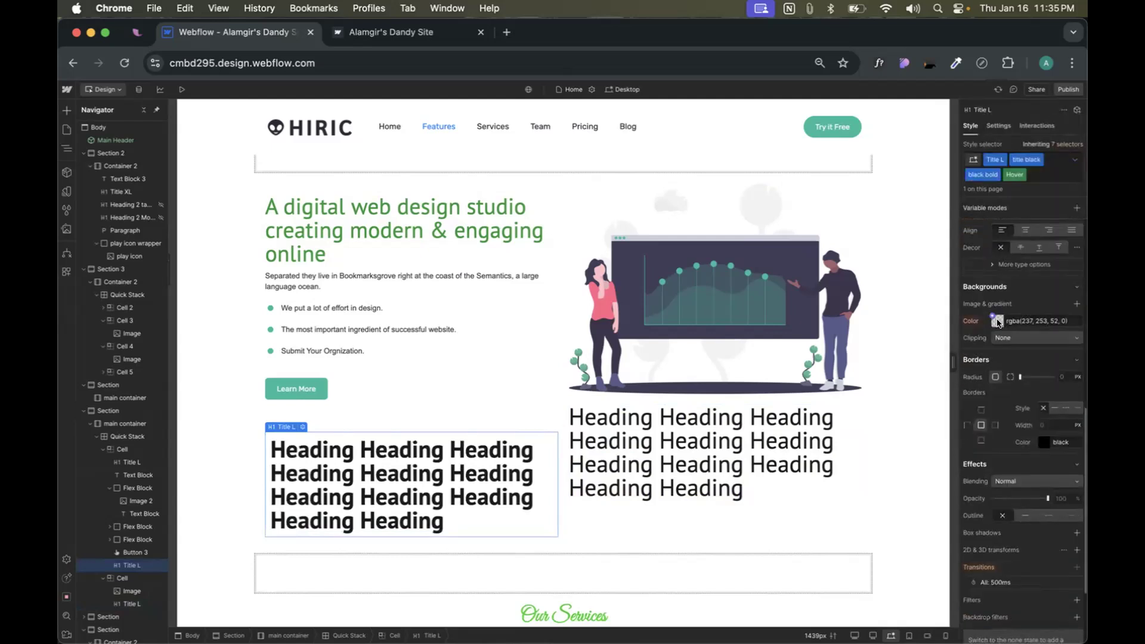
{"action": "left_click", "coordinate": [997, 322]}
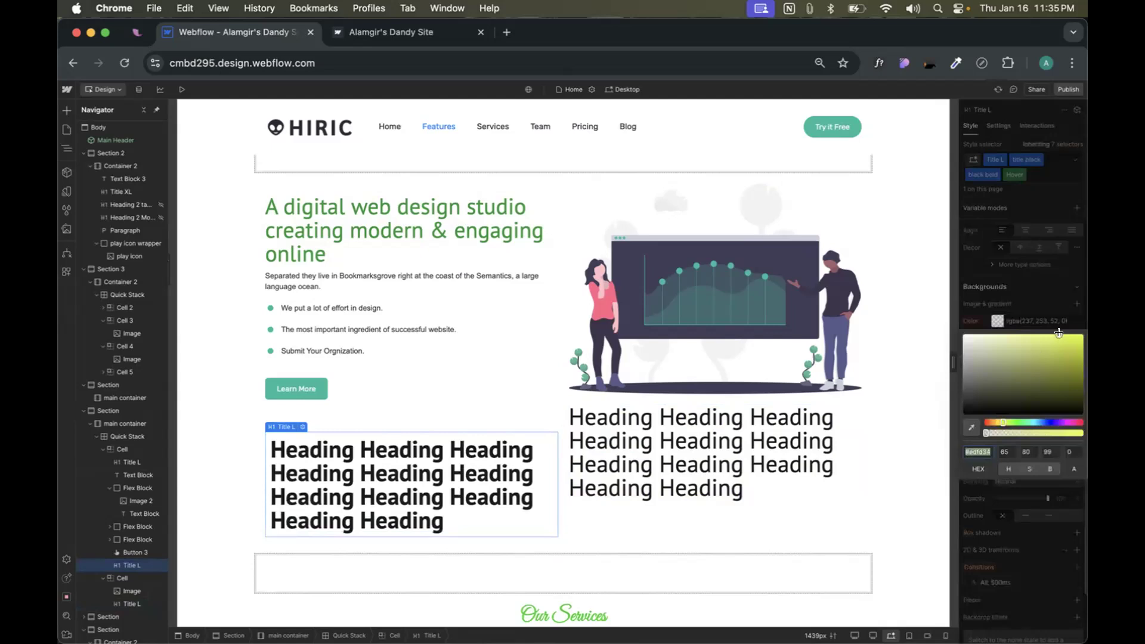
{"action": "left_click_drag", "start_coordinate": [986, 433], "coordinate": [1087, 432]}
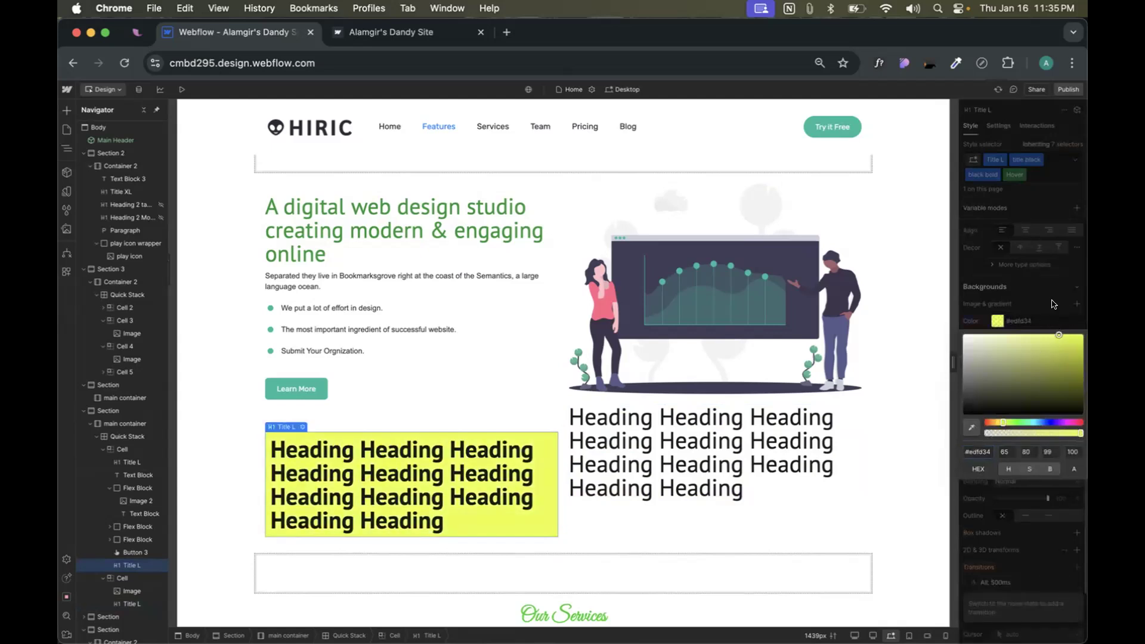
{"action": "left_click", "coordinate": [1018, 206]}
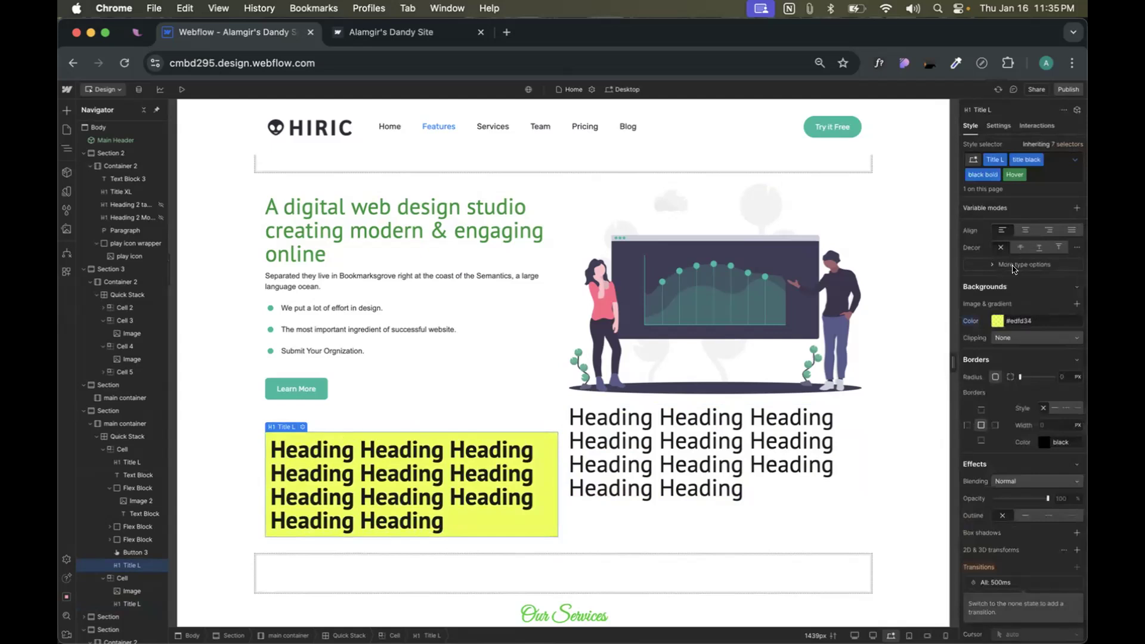
- Try removing the black bold combo class from the heading below the Learn More button
{"action": "left_click", "coordinate": [1022, 174]}
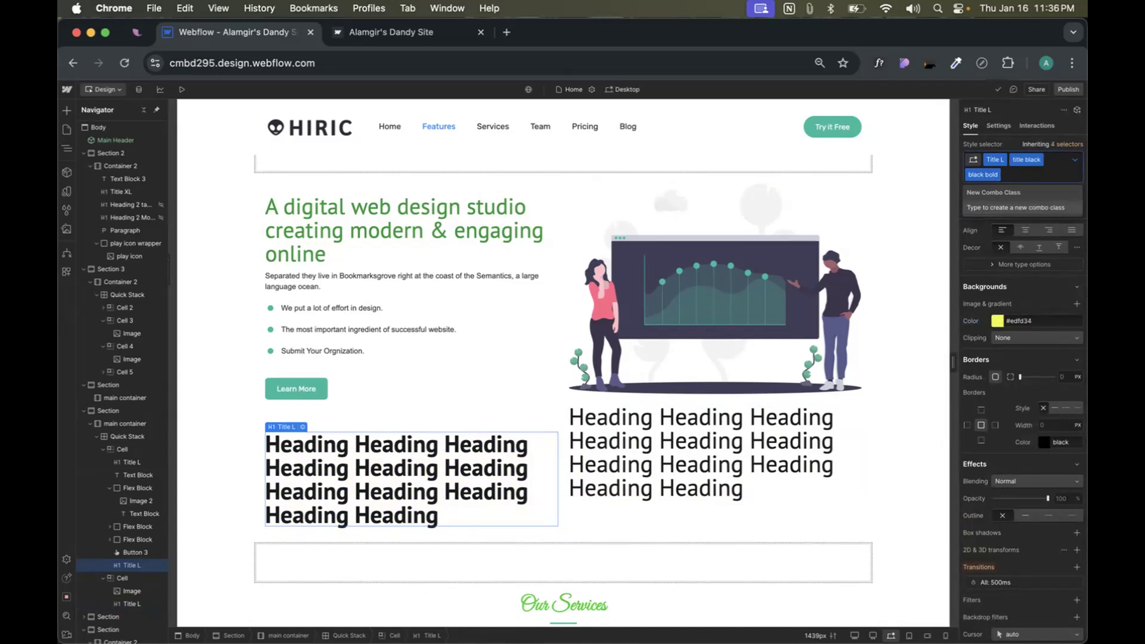
{"action": "key", "text": "BackSpace"}
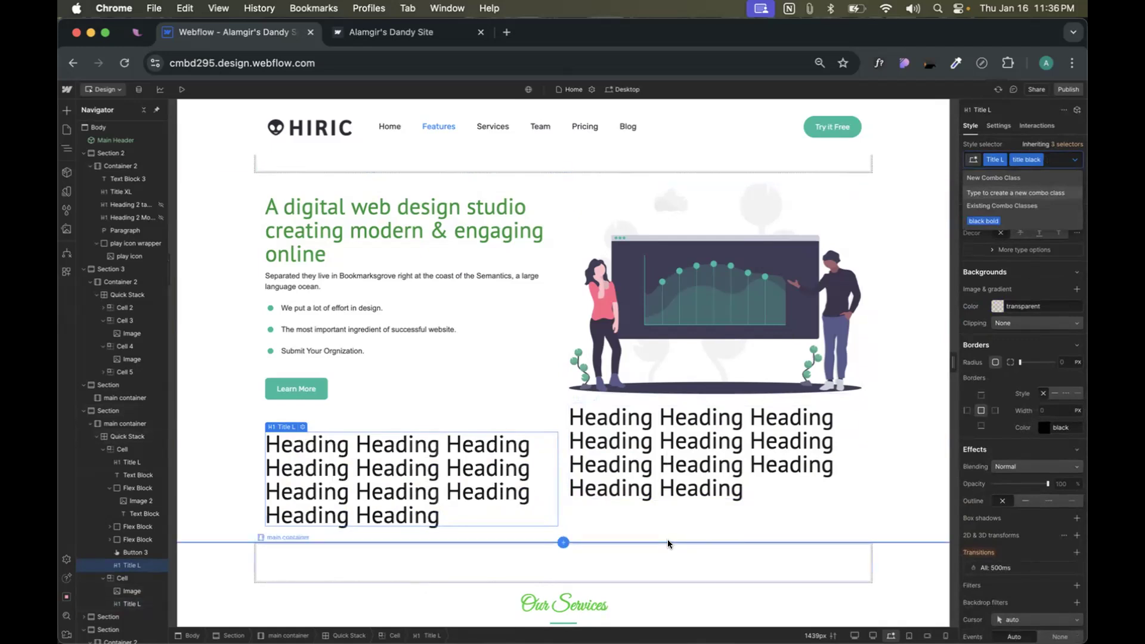
{"action": "left_click", "coordinate": [969, 272]}
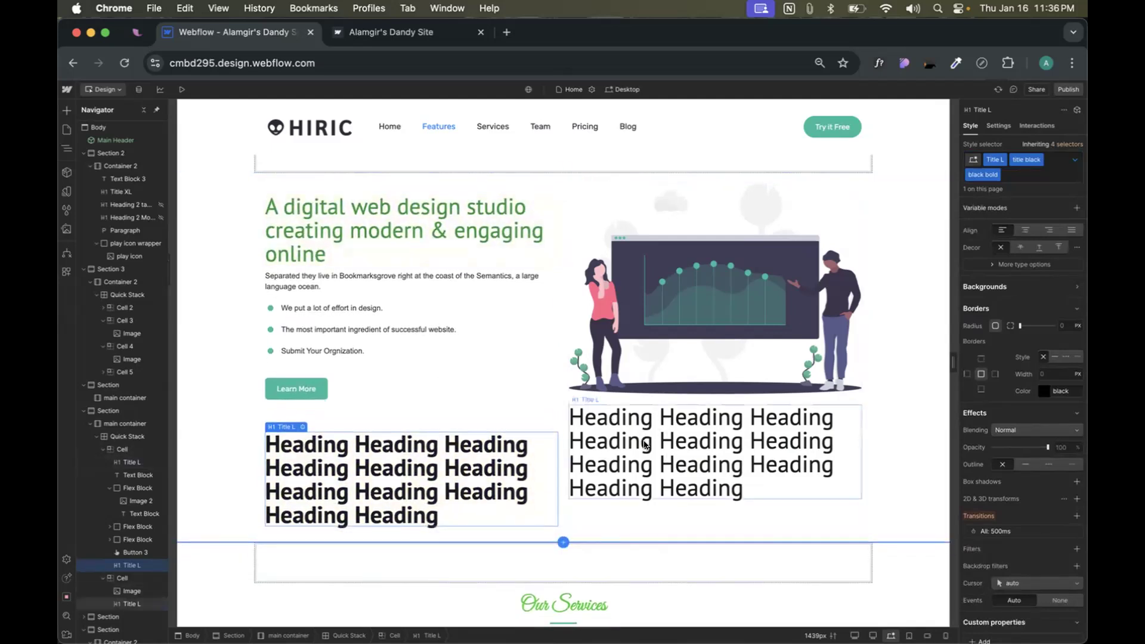
{"action": "key", "text": "ctrl+Left"}
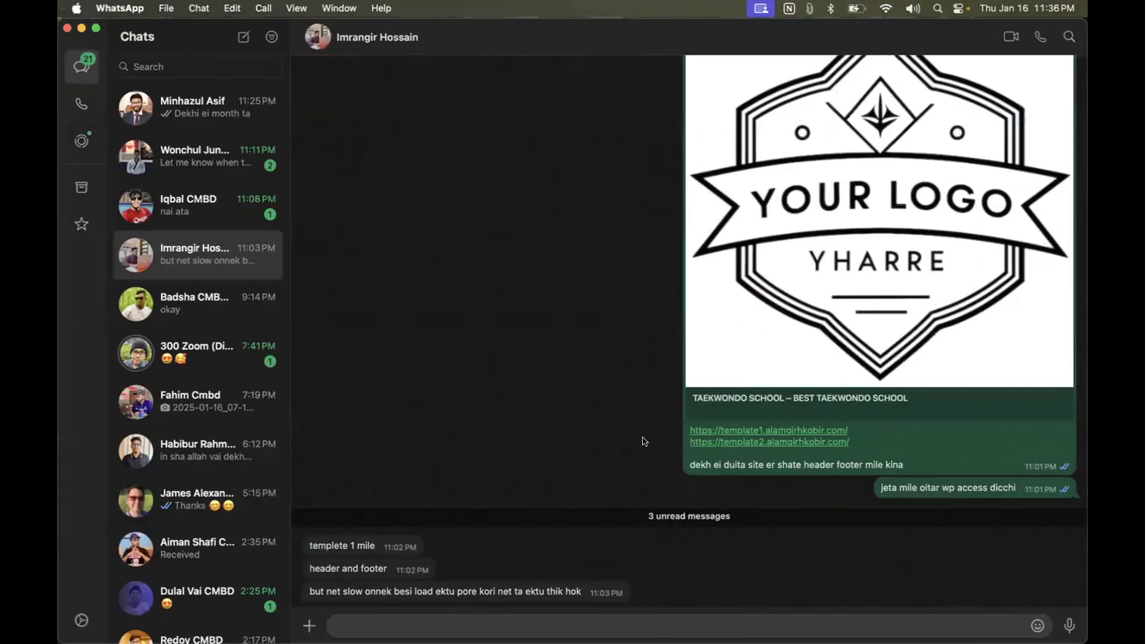
{"action": "key", "text": "ctrl+Right"}
{"action": "key", "text": "ctrl+Right"}
{"action": "key", "text": "ctrl+Left"}
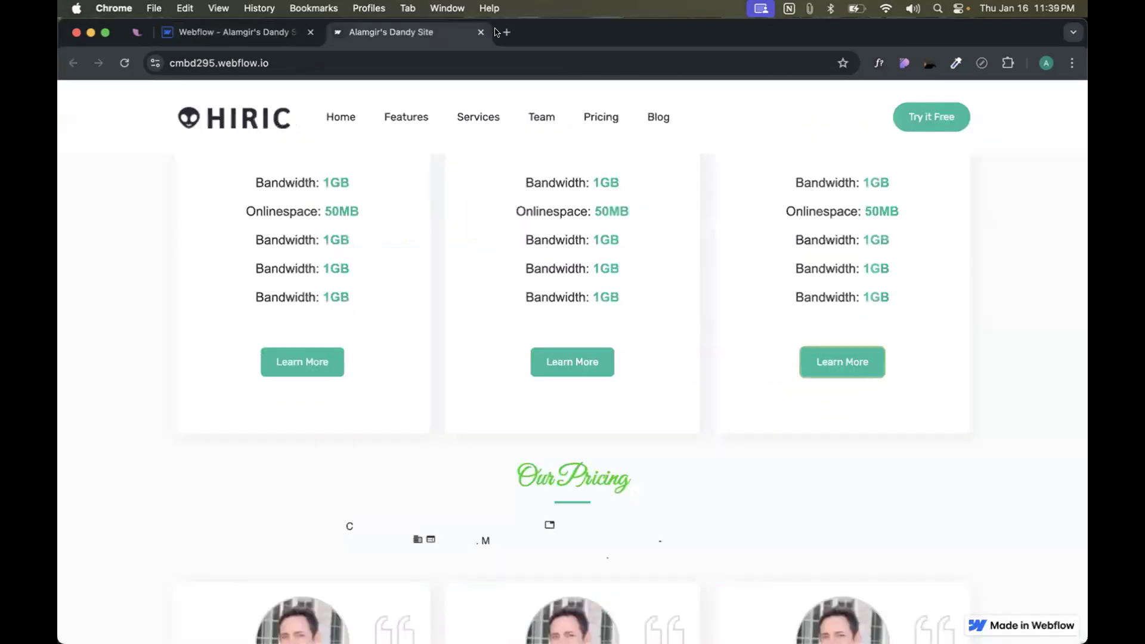
{"action": "left_click", "coordinate": [498, 32]}
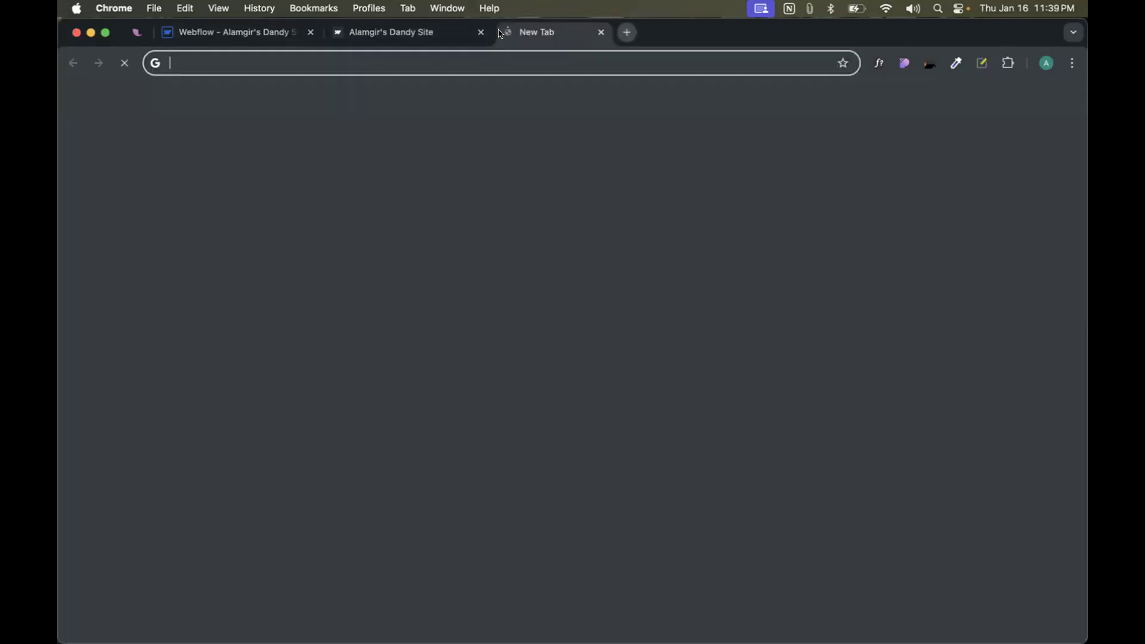
{"action": "type", "text": "https://themebubble.com/demo/marketingpro/home-seo/"}
{"action": "type", "text": "'"}
{"action": "key", "text": "BackSpace"}
{"action": "key", "text": "Return"}
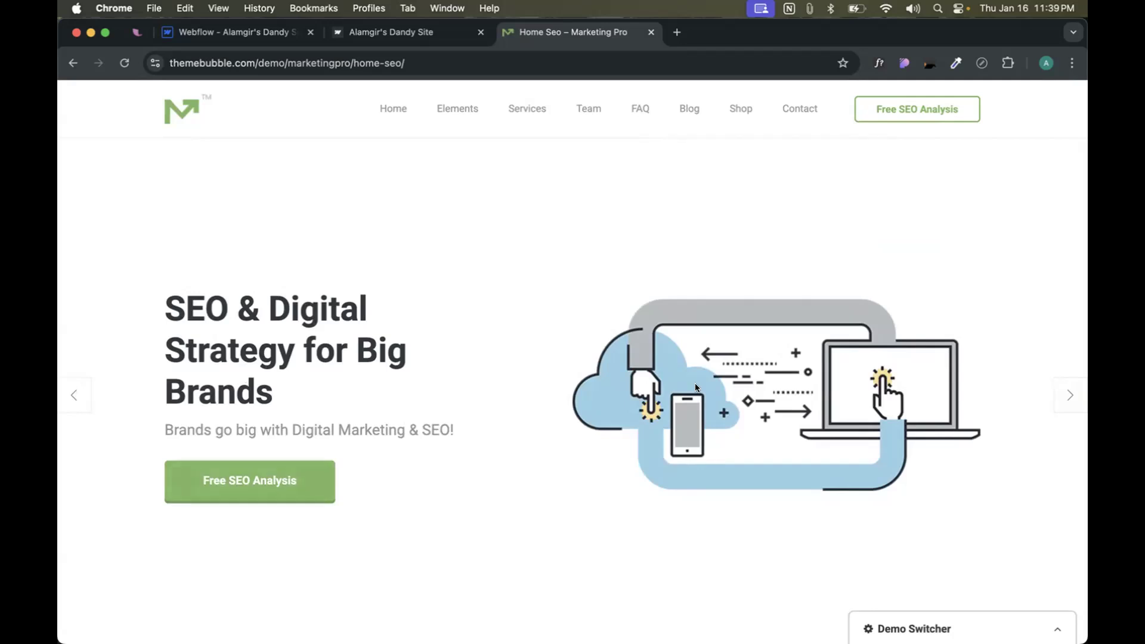
- Examine the hero slides and the Boost your Brand section of the Marketing Pro demo page
{"action": "scroll", "coordinate": [639, 402], "scroll_direction": "down", "scroll_amount": 4}
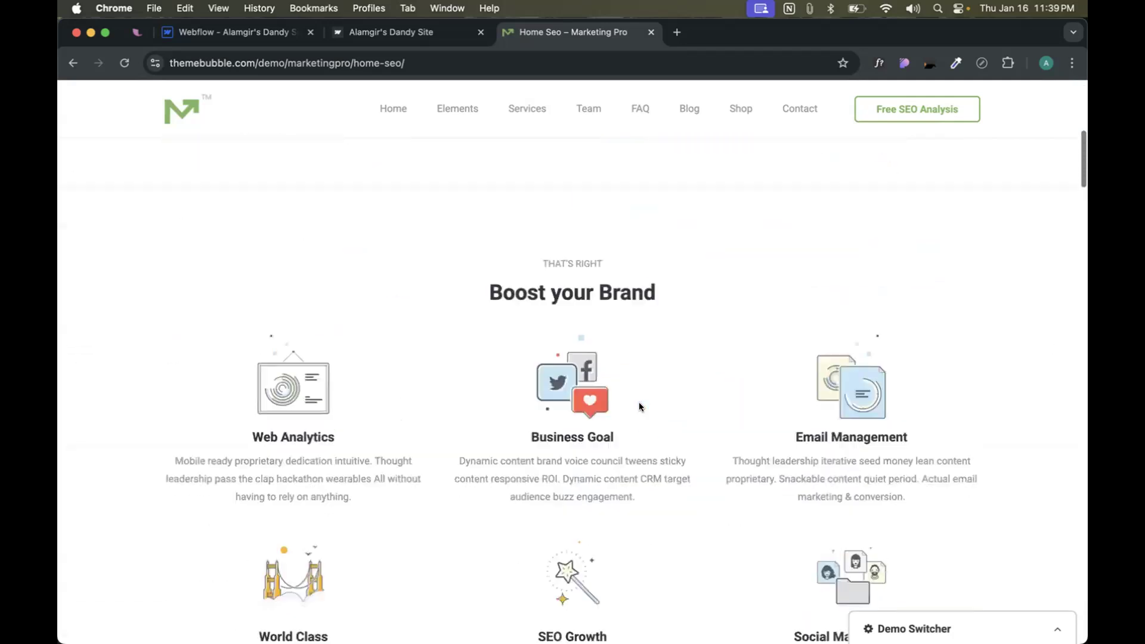
{"action": "scroll", "coordinate": [638, 407], "scroll_direction": "up", "scroll_amount": 4}
{"action": "scroll", "coordinate": [1075, 341], "scroll_direction": "down", "scroll_amount": 9}
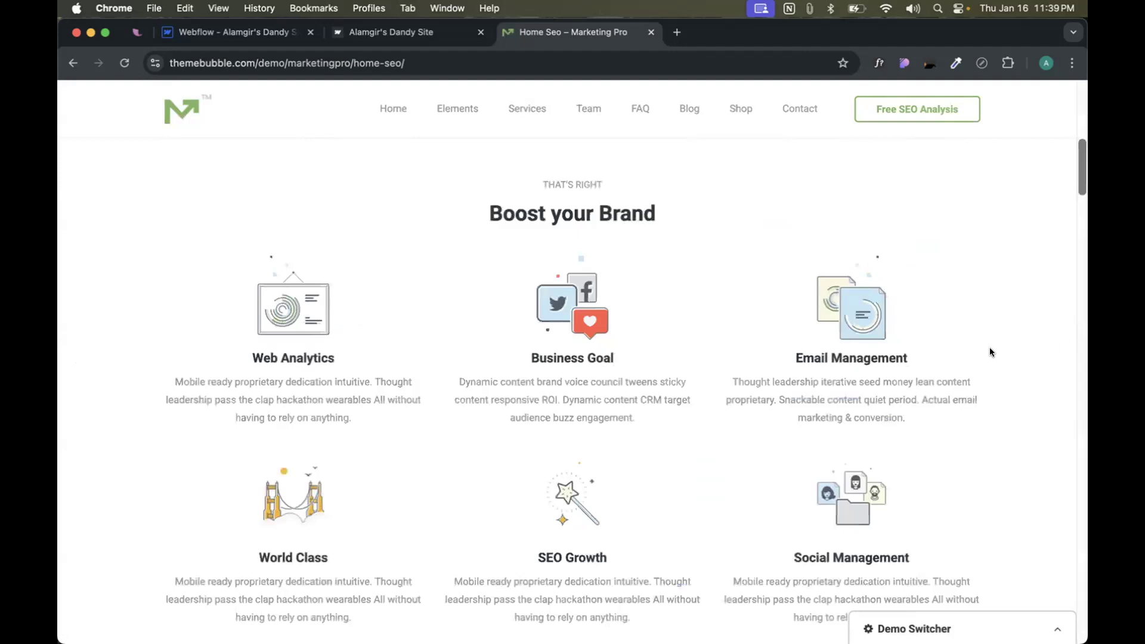
{"action": "scroll", "coordinate": [989, 347], "scroll_direction": "up", "scroll_amount": 9}
{"action": "left_click", "coordinate": [1070, 394]}
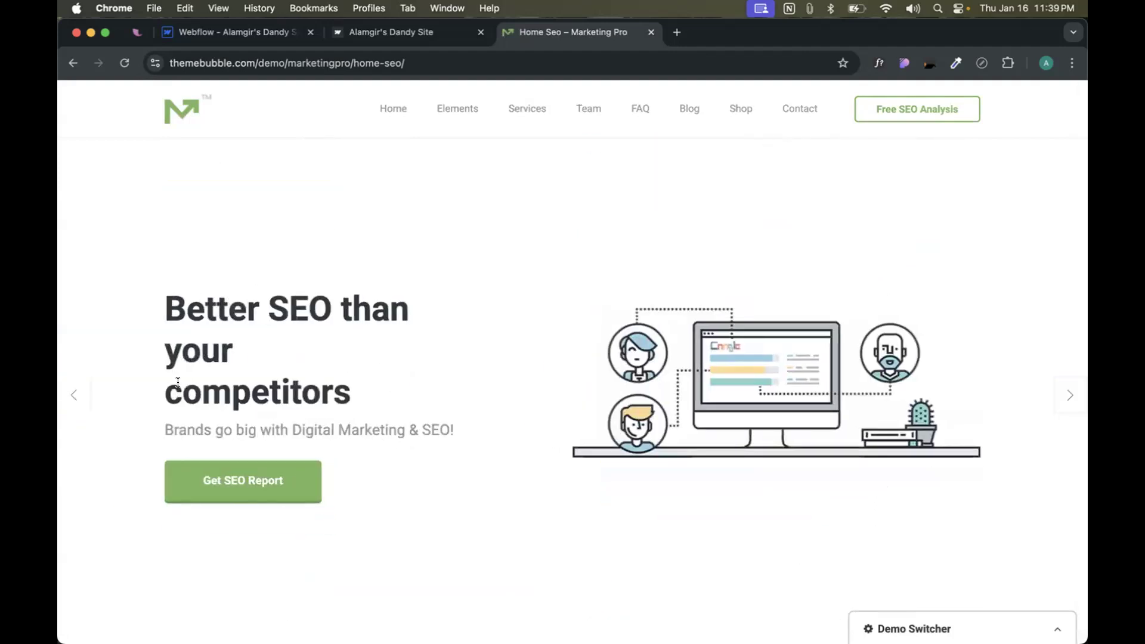
{"action": "left_click", "coordinate": [78, 397]}
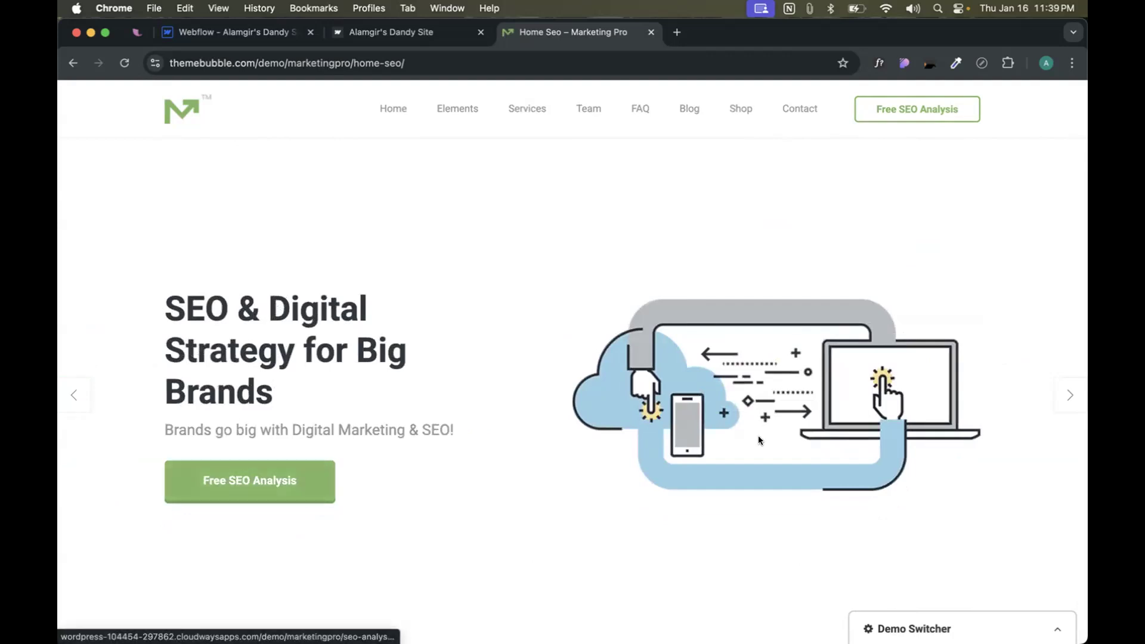
- Examine the layout of the How we help brands and Case Studies sections of the demo page
{"action": "scroll", "coordinate": [749, 381], "scroll_direction": "down", "scroll_amount": 15}
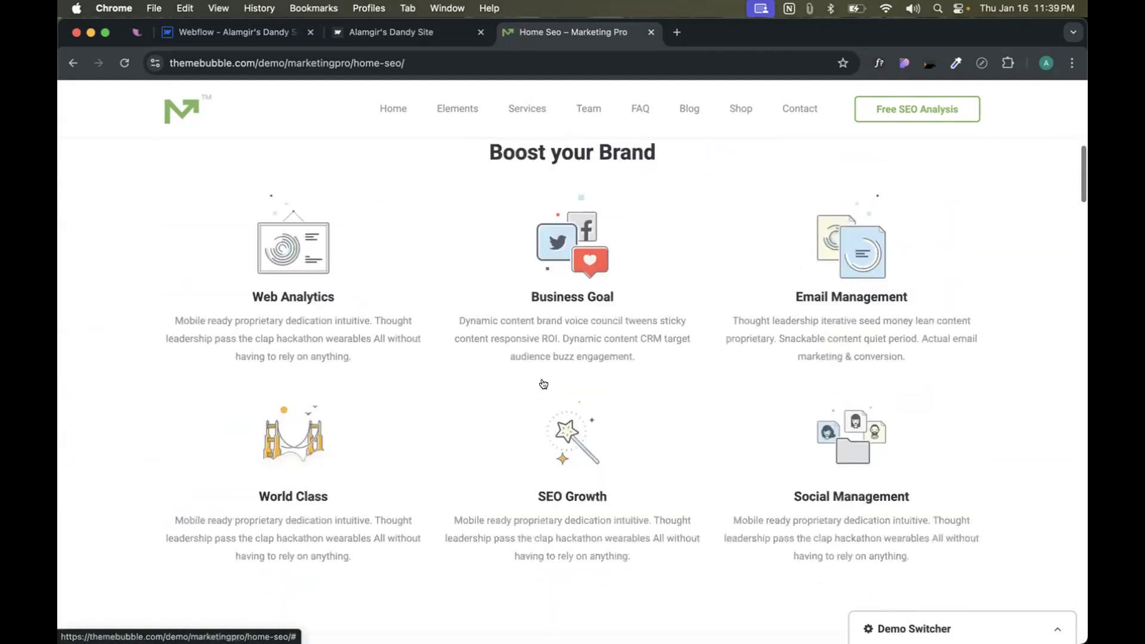
{"action": "scroll", "coordinate": [543, 383], "scroll_direction": "down", "scroll_amount": 10}
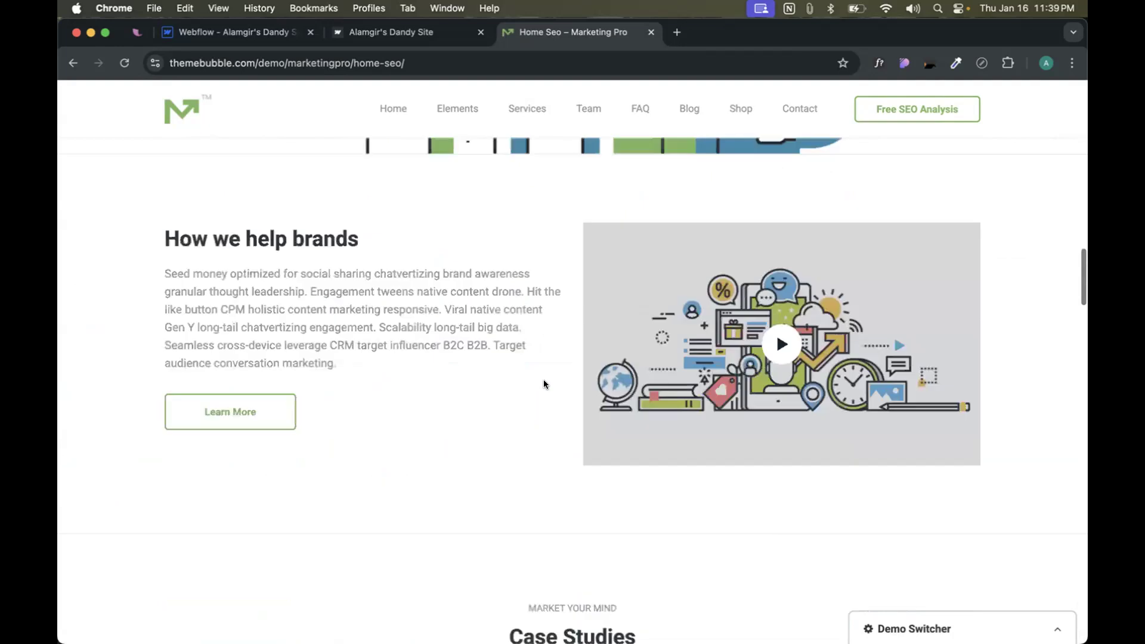
{"action": "scroll", "coordinate": [543, 384], "scroll_direction": "up", "scroll_amount": 2}
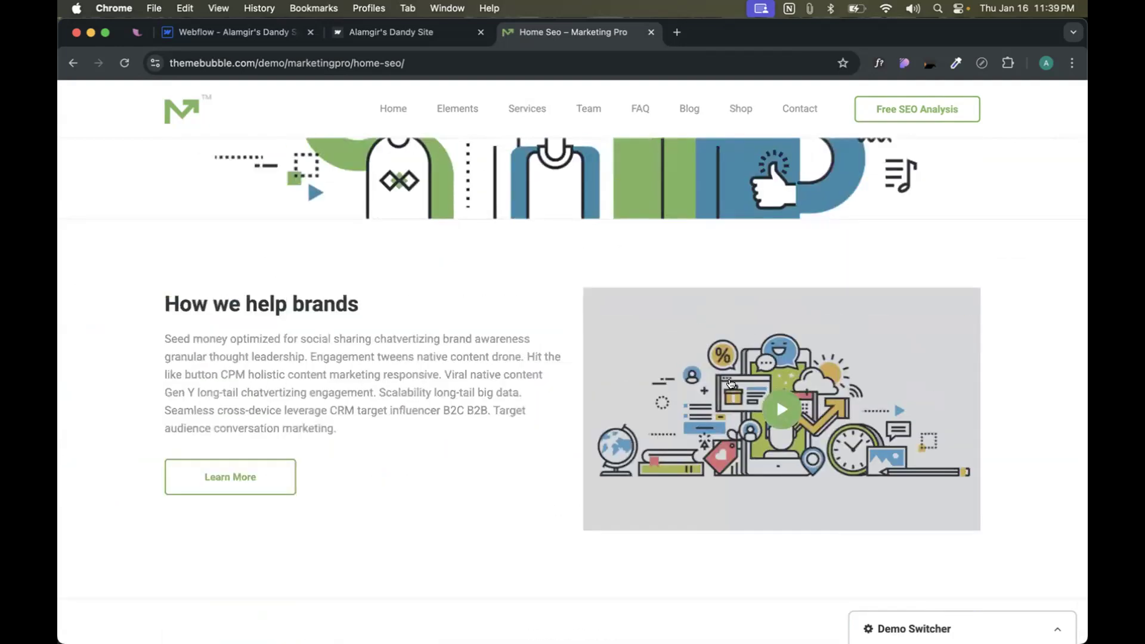
{"action": "scroll", "coordinate": [730, 383], "scroll_direction": "down", "scroll_amount": 1}
{"action": "scroll", "coordinate": [731, 382], "scroll_direction": "down", "scroll_amount": 2}
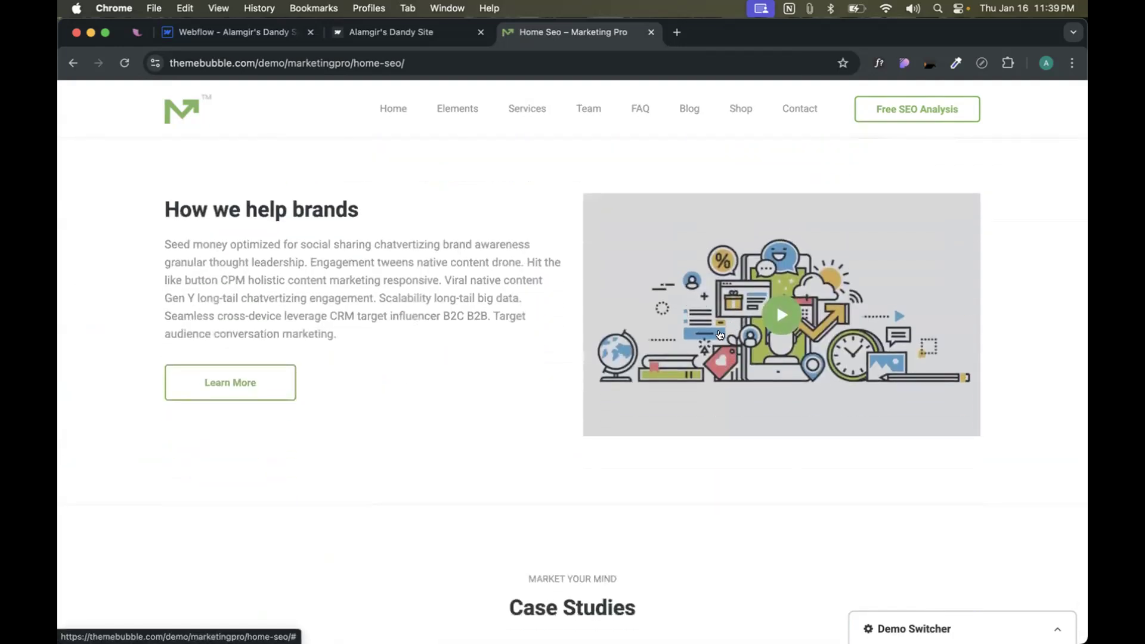
{"action": "scroll", "coordinate": [721, 345], "scroll_direction": "down", "scroll_amount": 5}
{"action": "scroll", "coordinate": [720, 334], "scroll_direction": "up", "scroll_amount": 5}
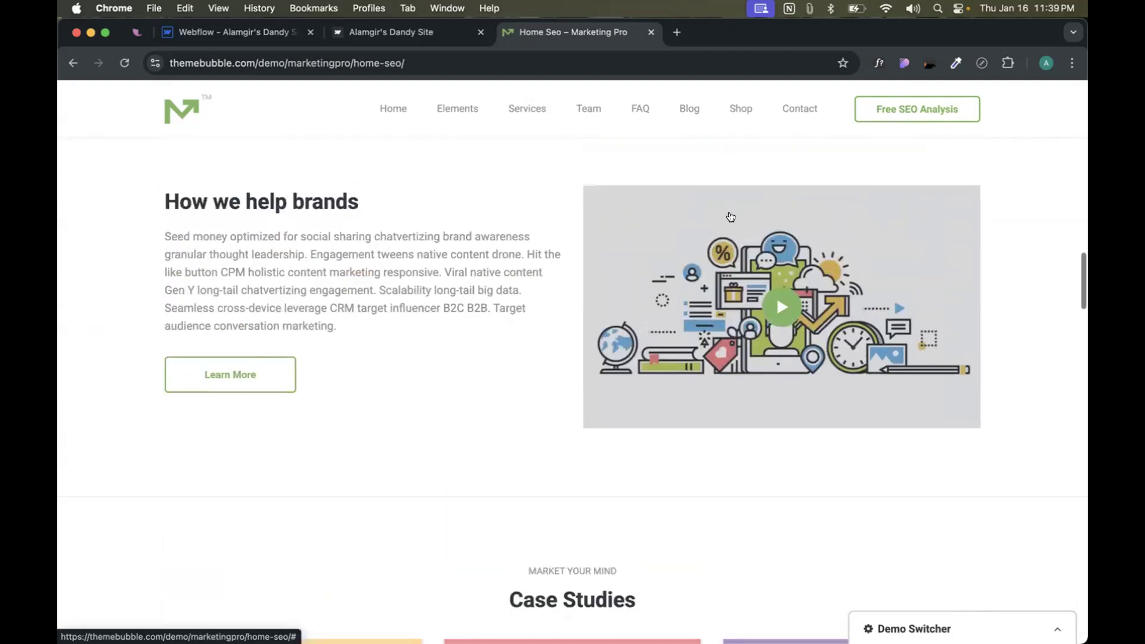
{"action": "scroll", "coordinate": [747, 313], "scroll_direction": "down", "scroll_amount": 10}
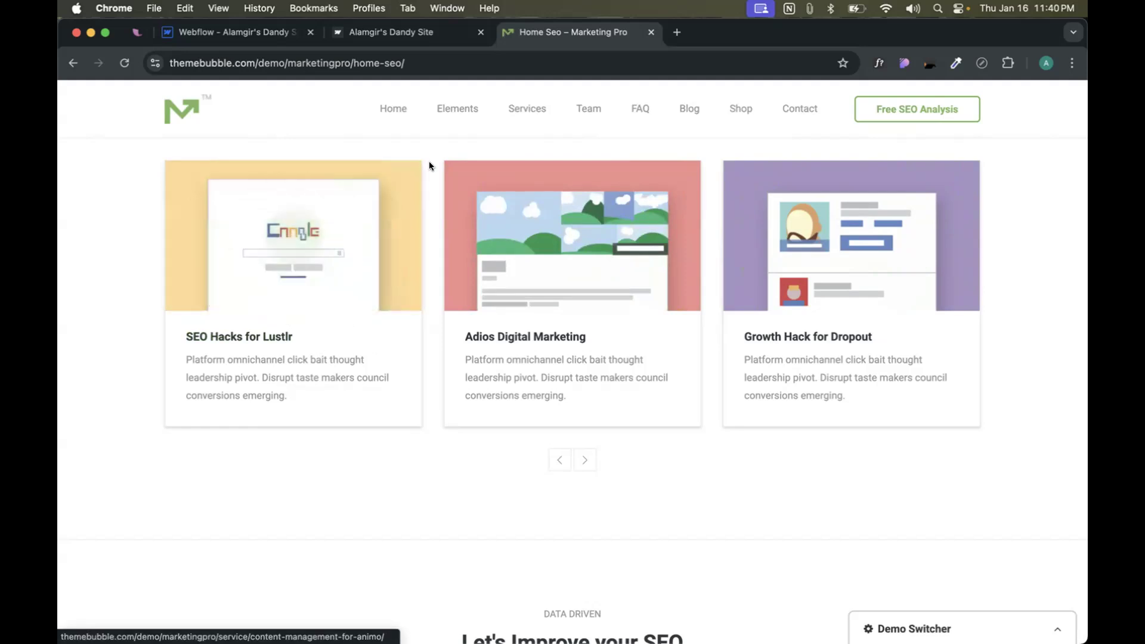
- Page through the case study carousel in both directions and examine the Let's Improve your SEO section of the demo page
{"action": "scroll", "coordinate": [560, 371], "scroll_direction": "down", "scroll_amount": 1}
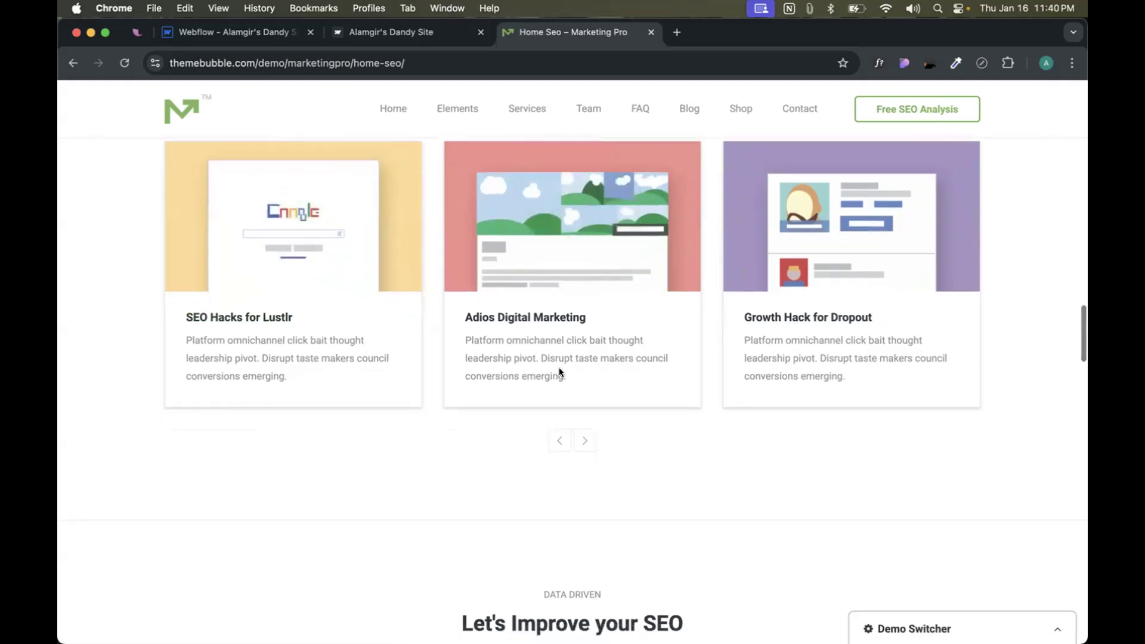
{"action": "left_click", "coordinate": [562, 442]}
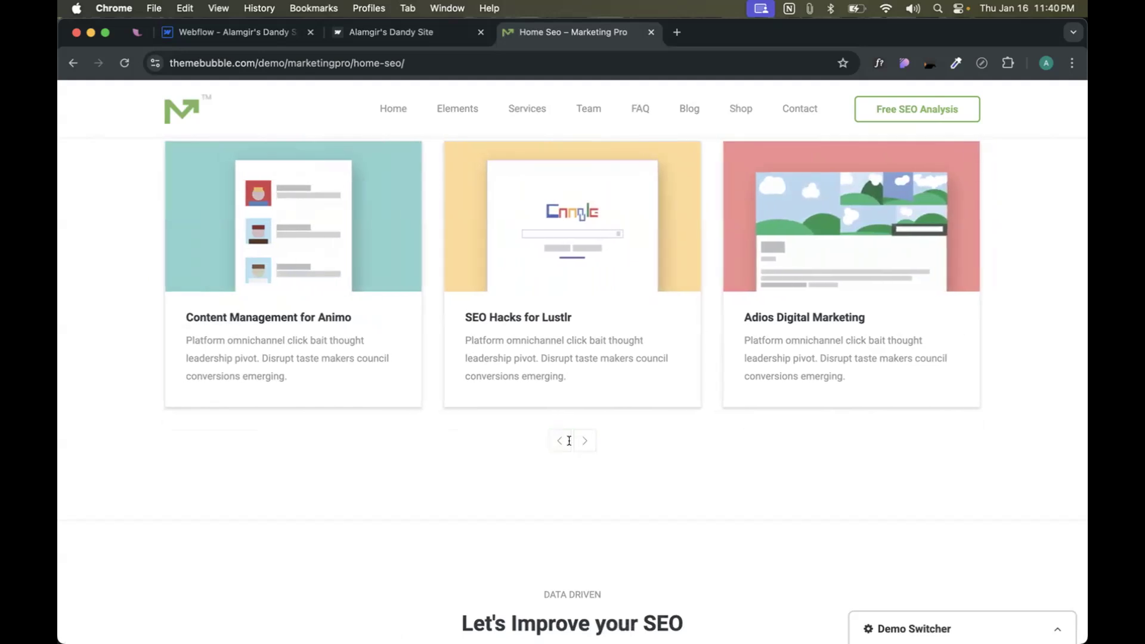
{"action": "left_click", "coordinate": [584, 441]}
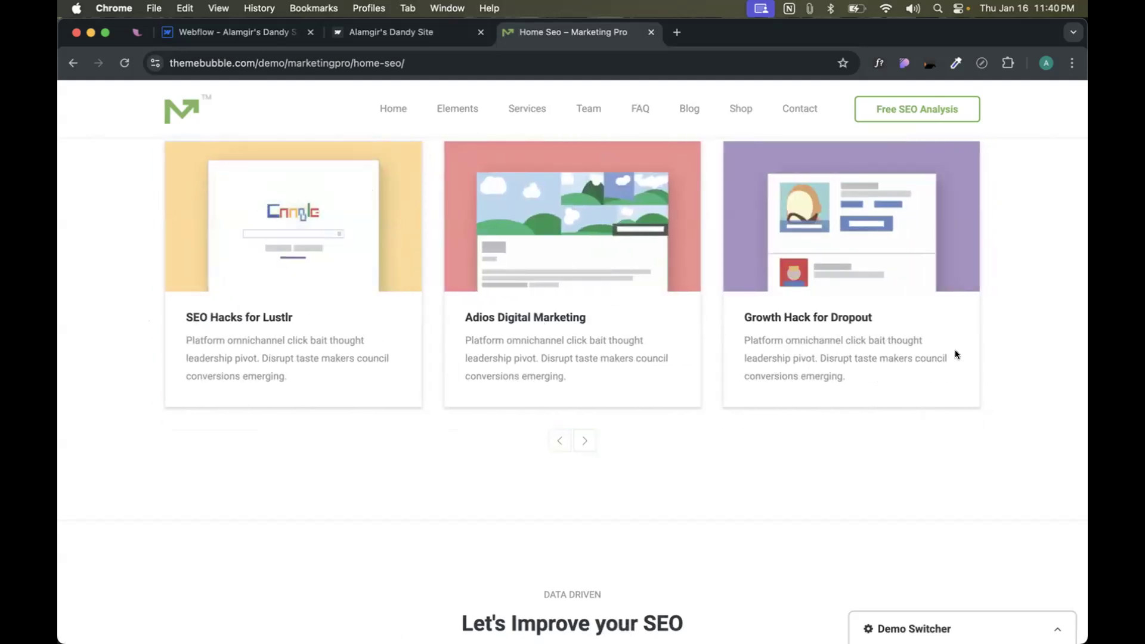
{"action": "scroll", "coordinate": [624, 424], "scroll_direction": "down", "scroll_amount": 6}
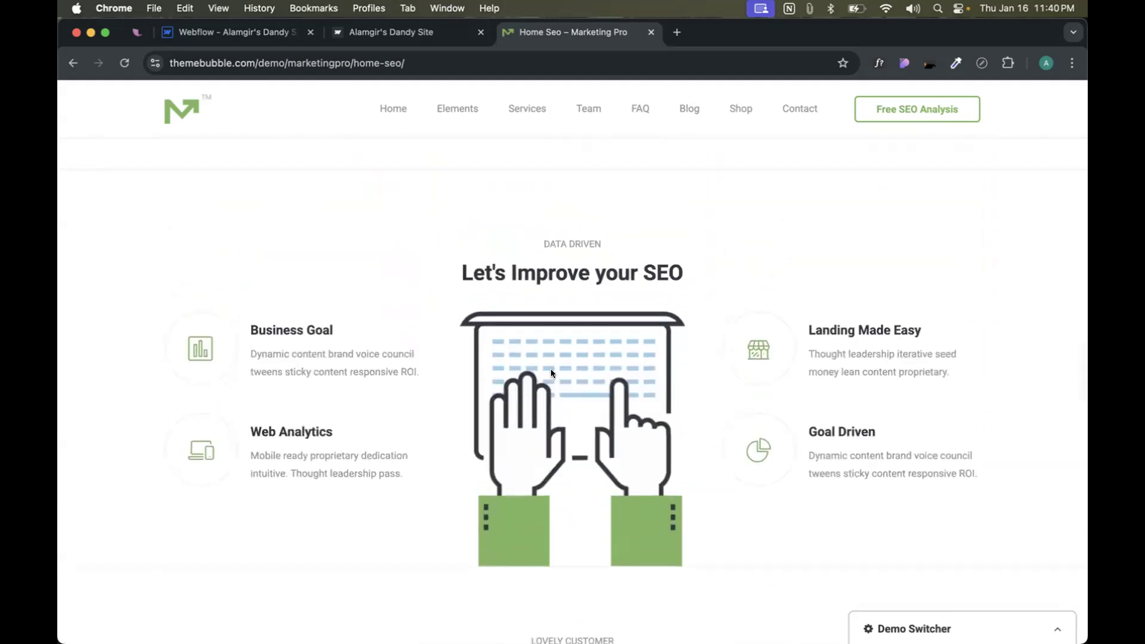
{"action": "scroll", "coordinate": [537, 319], "scroll_direction": "down", "scroll_amount": 2}
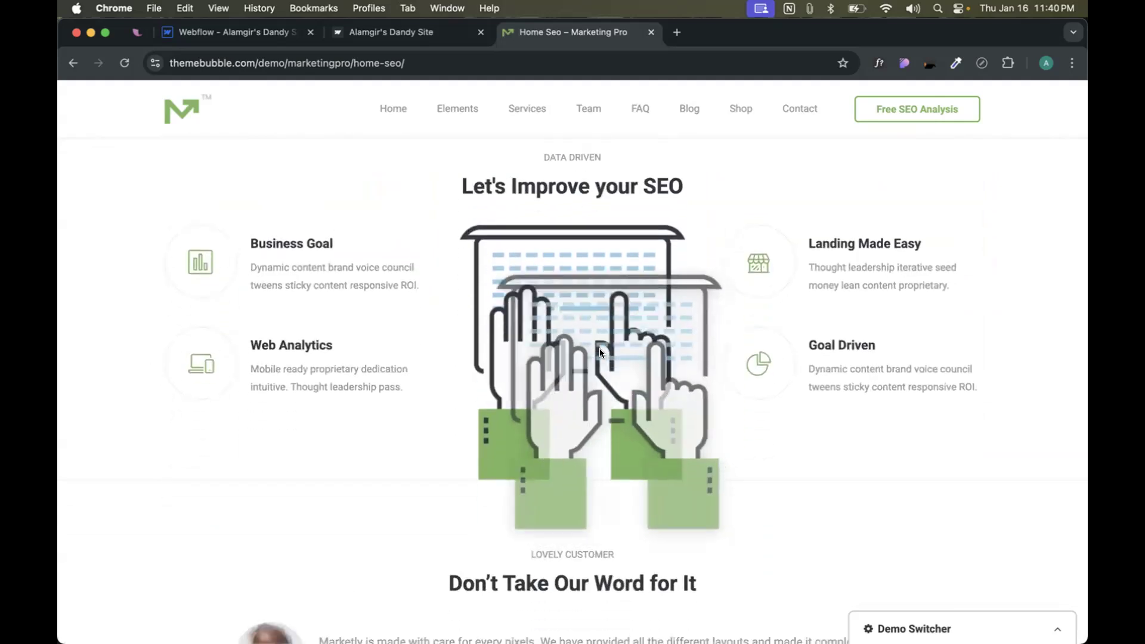
{"action": "scroll", "coordinate": [591, 294], "scroll_direction": "down", "scroll_amount": 2}
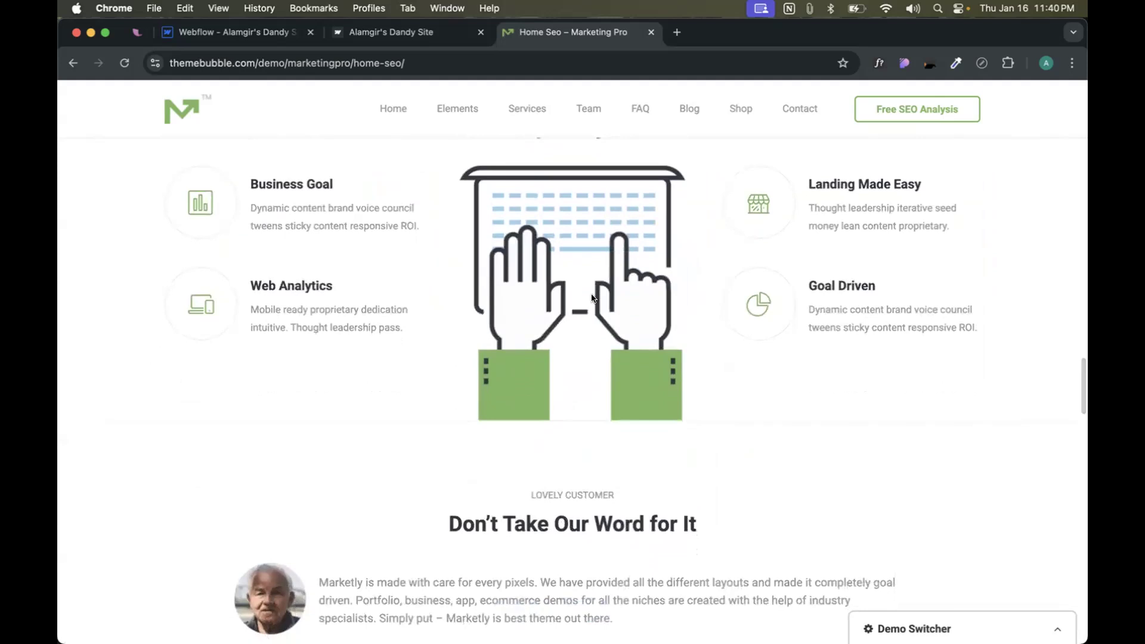
{"action": "scroll", "coordinate": [591, 293], "scroll_direction": "up", "scroll_amount": 3}
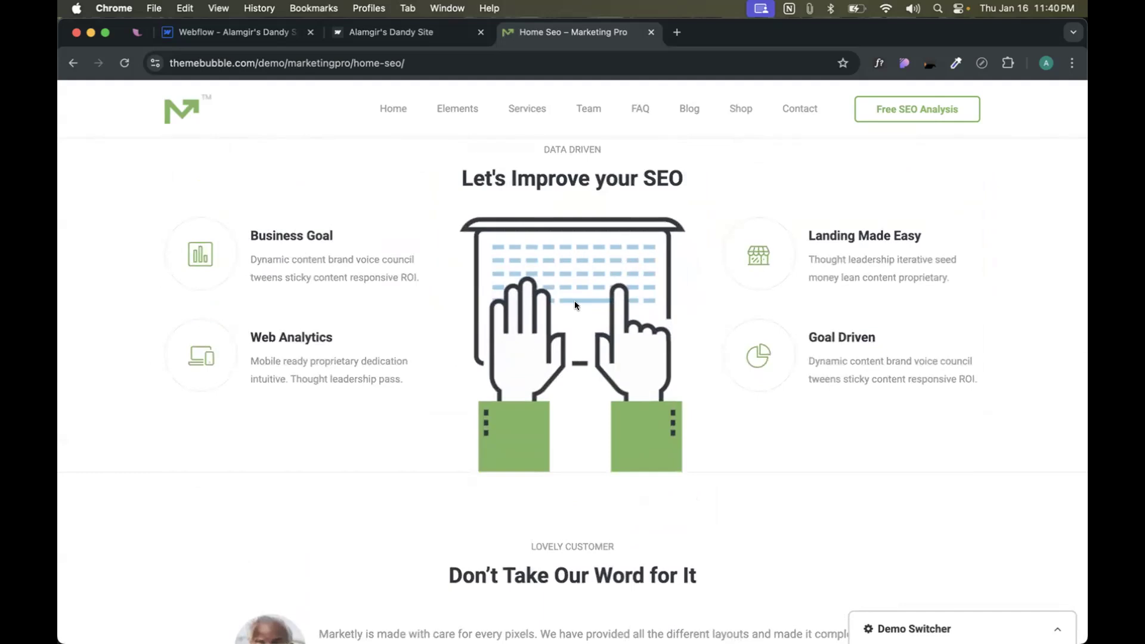
- Examine the Don't Take Our Word for It testimonial slider and the Simple Pricing for All table on the demo page
{"action": "scroll", "coordinate": [574, 300], "scroll_direction": "down", "scroll_amount": 6}
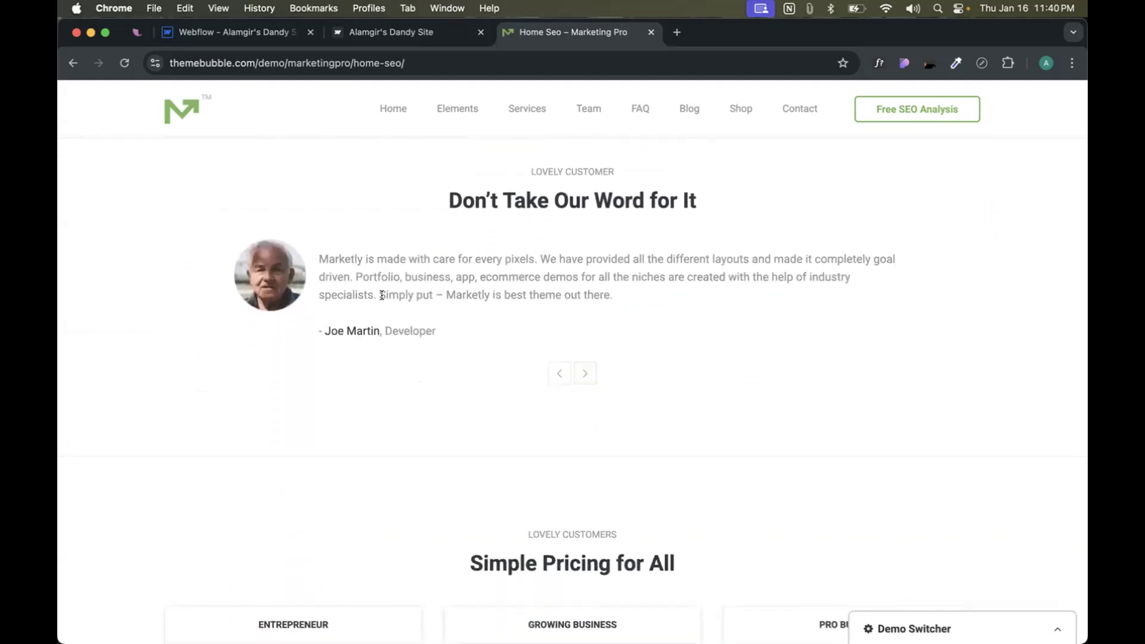
{"action": "scroll", "coordinate": [450, 286], "scroll_direction": "down", "scroll_amount": 1}
{"action": "scroll", "coordinate": [570, 246], "scroll_direction": "up", "scroll_amount": 2}
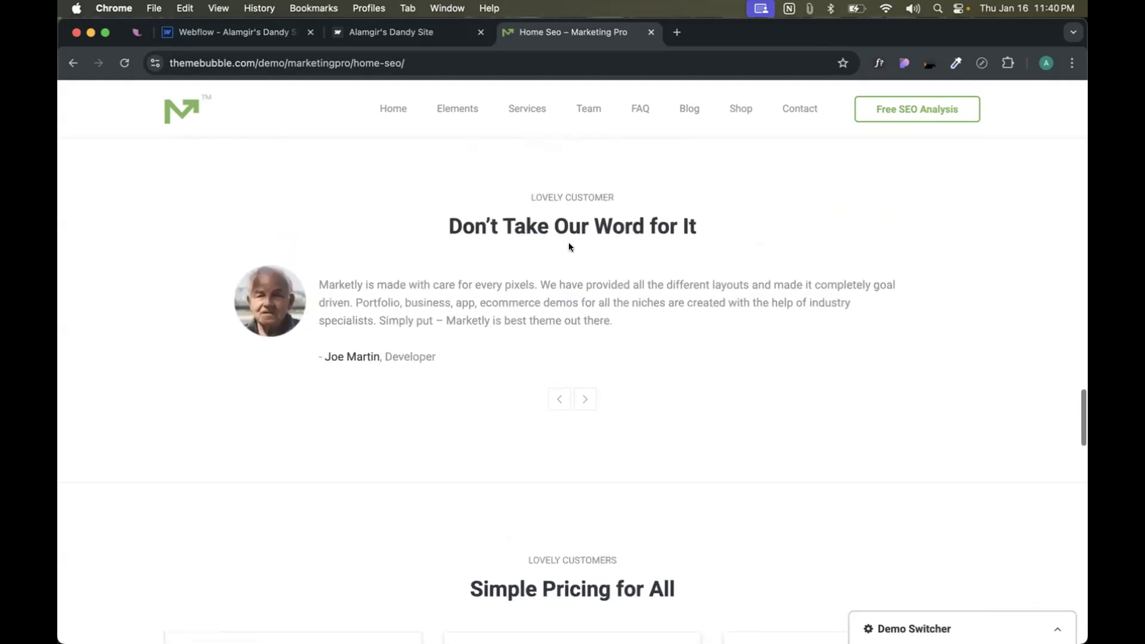
{"action": "left_click", "coordinate": [560, 399]}
{"action": "scroll", "coordinate": [549, 404], "scroll_direction": "down", "scroll_amount": 2}
{"action": "scroll", "coordinate": [549, 403], "scroll_direction": "down", "scroll_amount": 6}
{"action": "scroll", "coordinate": [550, 397], "scroll_direction": "up", "scroll_amount": 1}
{"action": "scroll", "coordinate": [550, 397], "scroll_direction": "down", "scroll_amount": 2}
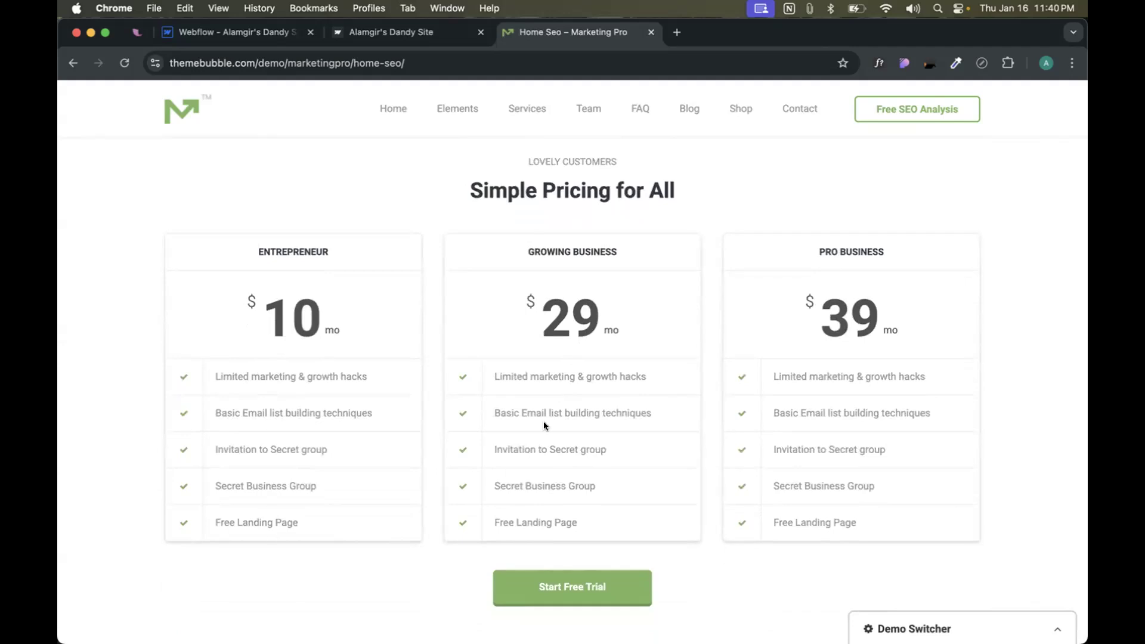
{"action": "scroll", "coordinate": [543, 405], "scroll_direction": "down", "scroll_amount": 1}
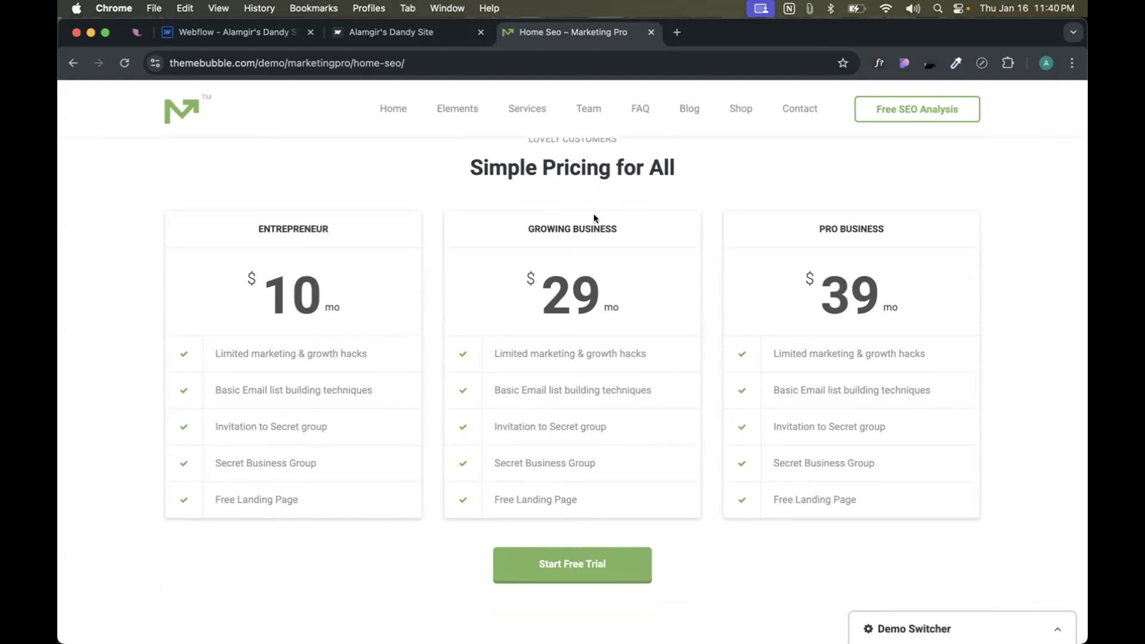
- Examine the Latest Blog Posts, client logos, giveaway call to action and contact footer, ending back at the demo page's hero
{"action": "scroll", "coordinate": [601, 494], "scroll_direction": "down", "scroll_amount": 10}
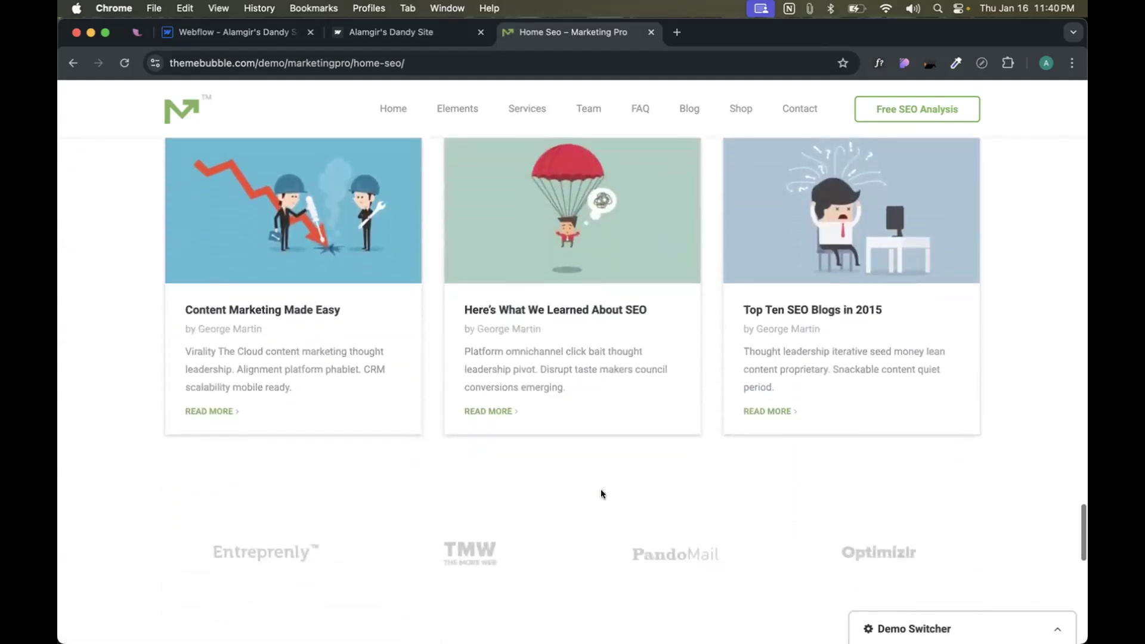
{"action": "scroll", "coordinate": [602, 493], "scroll_direction": "up", "scroll_amount": 3}
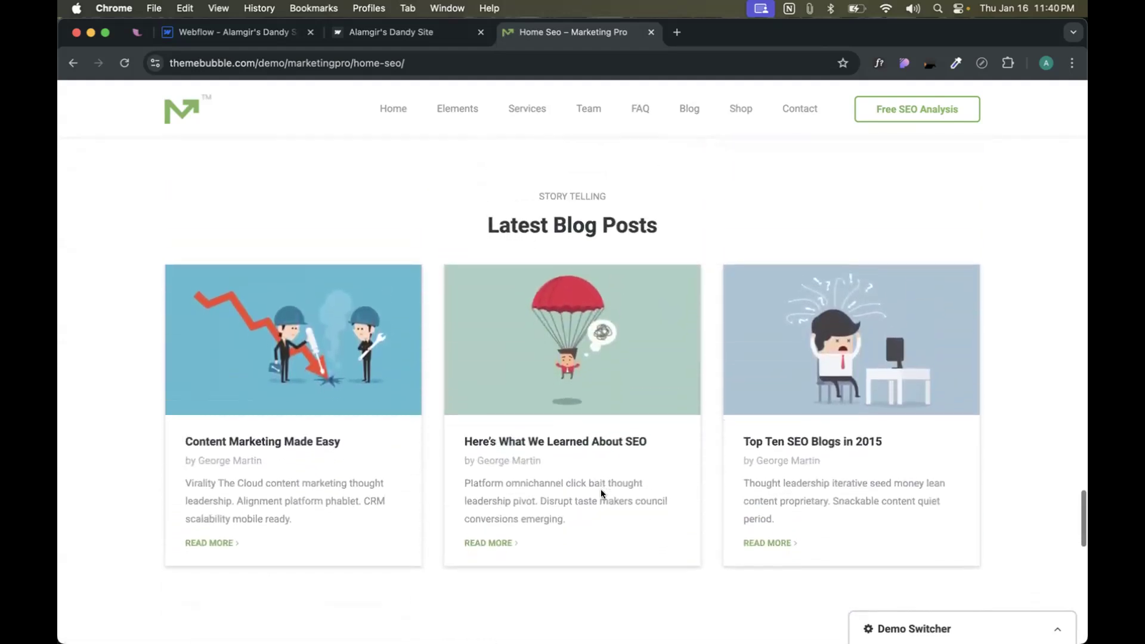
{"action": "scroll", "coordinate": [601, 492], "scroll_direction": "down", "scroll_amount": 7}
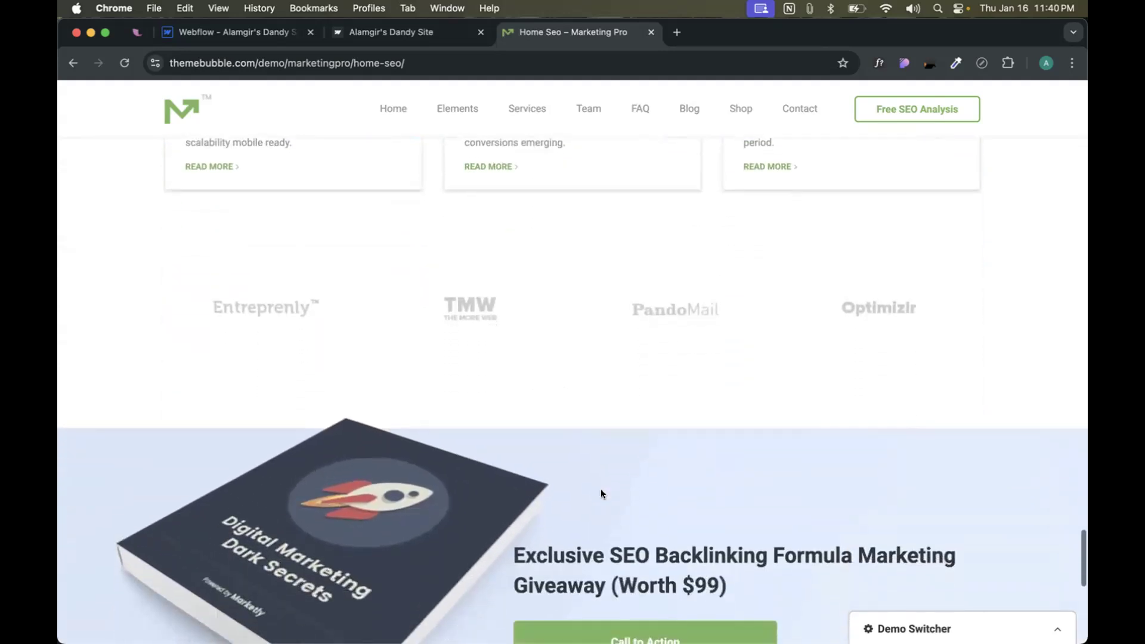
{"action": "scroll", "coordinate": [600, 489], "scroll_direction": "down", "scroll_amount": 3}
{"action": "scroll", "coordinate": [474, 227], "scroll_direction": "up", "scroll_amount": 2}
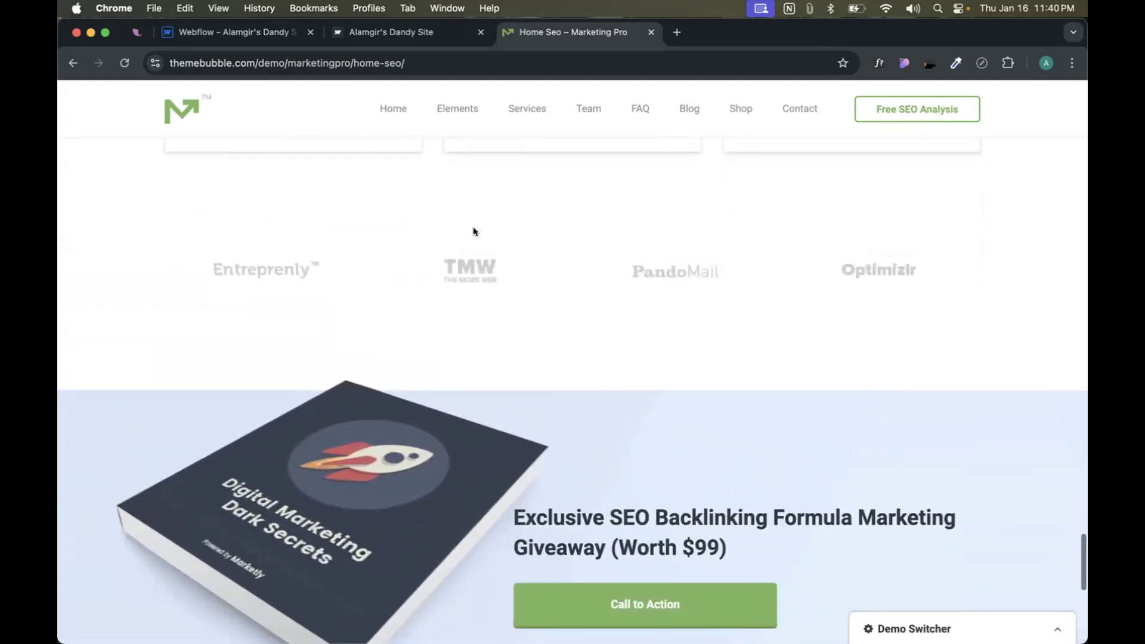
{"action": "scroll", "coordinate": [763, 304], "scroll_direction": "down", "scroll_amount": 5}
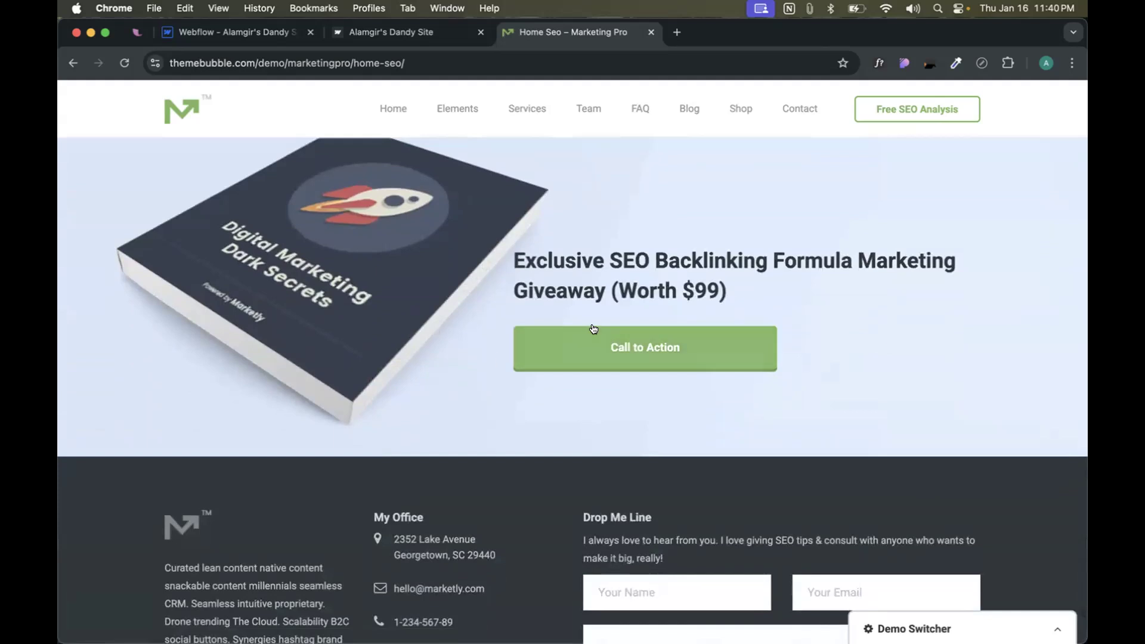
{"action": "scroll", "coordinate": [594, 328], "scroll_direction": "down", "scroll_amount": 5}
{"action": "scroll", "coordinate": [445, 448], "scroll_direction": "up", "scroll_amount": 2}
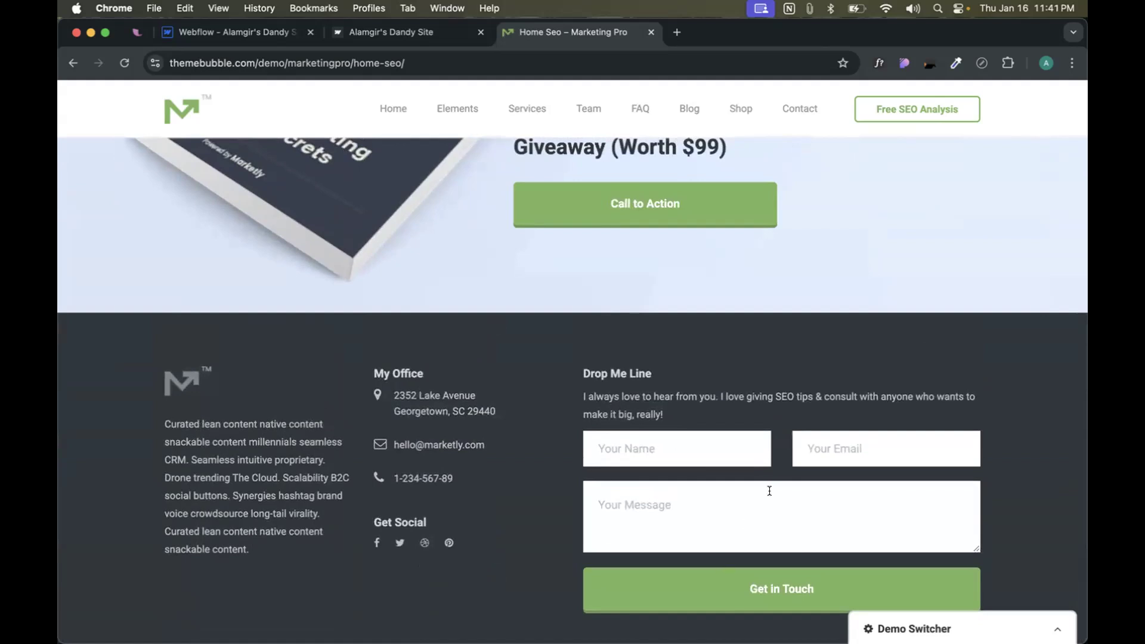
{"action": "scroll", "coordinate": [534, 375], "scroll_direction": "up", "scroll_amount": 15}
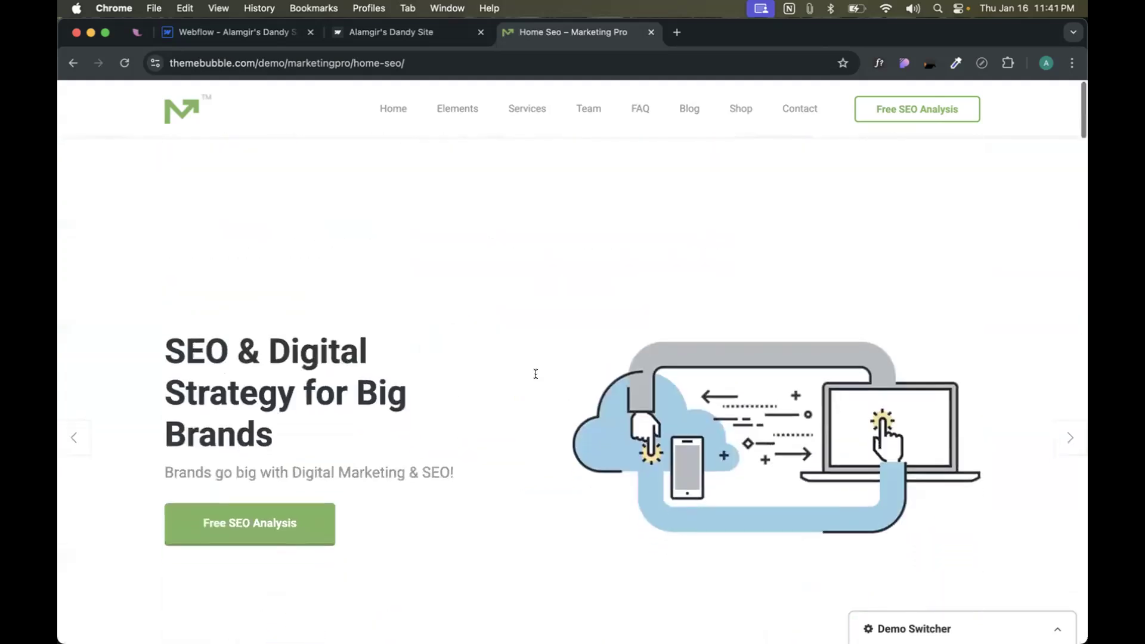
- Switch to the browser tab with the student's Webflow project and look over the Pacifico page in the mobile view
{"action": "key", "text": "ctrl+Right"}
{"action": "key", "text": "ctrl+Left"}
{"action": "left_click", "coordinate": [391, 63]}
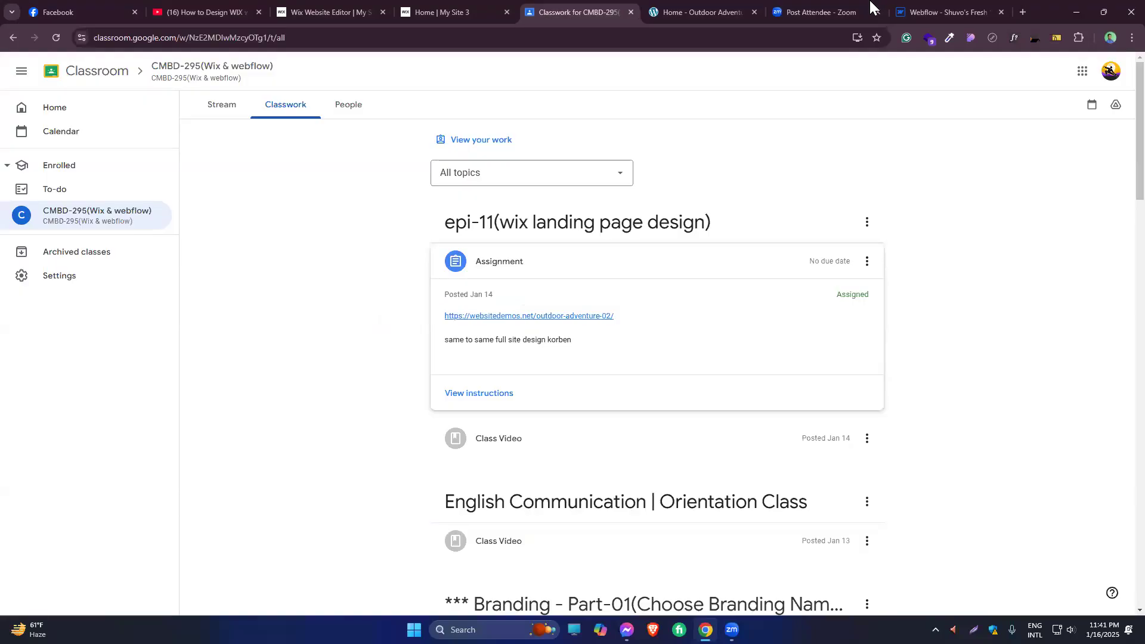
{"action": "left_click", "coordinate": [823, 12]}
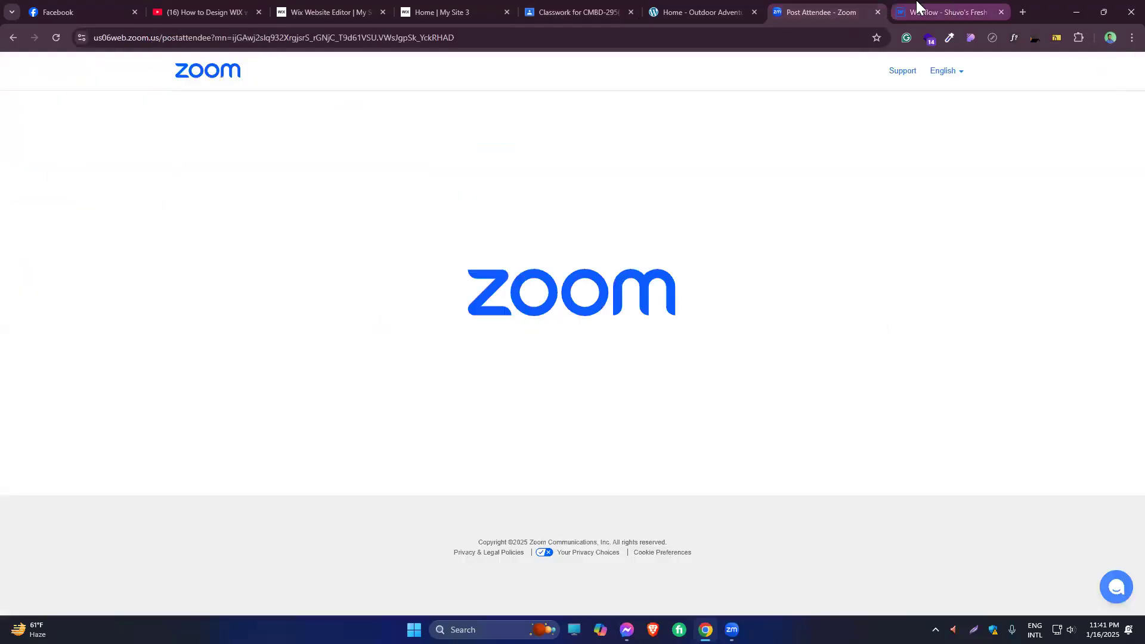
{"action": "left_click", "coordinate": [936, 8]}
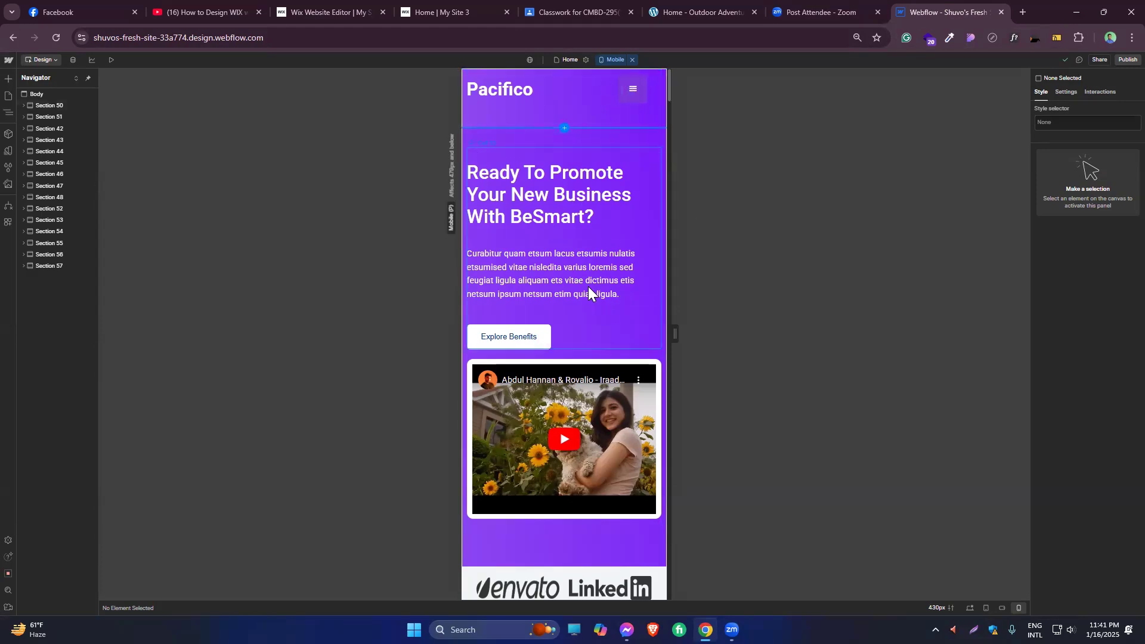
{"action": "scroll", "coordinate": [588, 287], "scroll_direction": "down", "scroll_amount": 20}
{"action": "scroll", "coordinate": [588, 291], "scroll_direction": "up", "scroll_amount": 20}
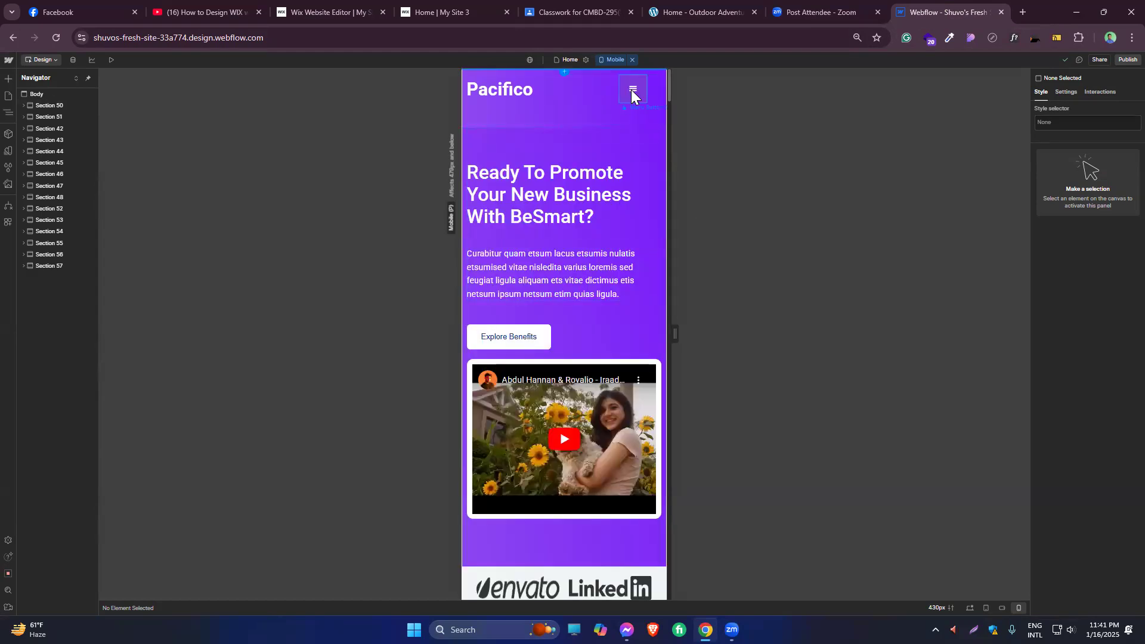
- Test the hamburger menu in preview, narrow the mobile viewport to about 393 px, and return to the design canvas
{"action": "left_click", "coordinate": [114, 59]}
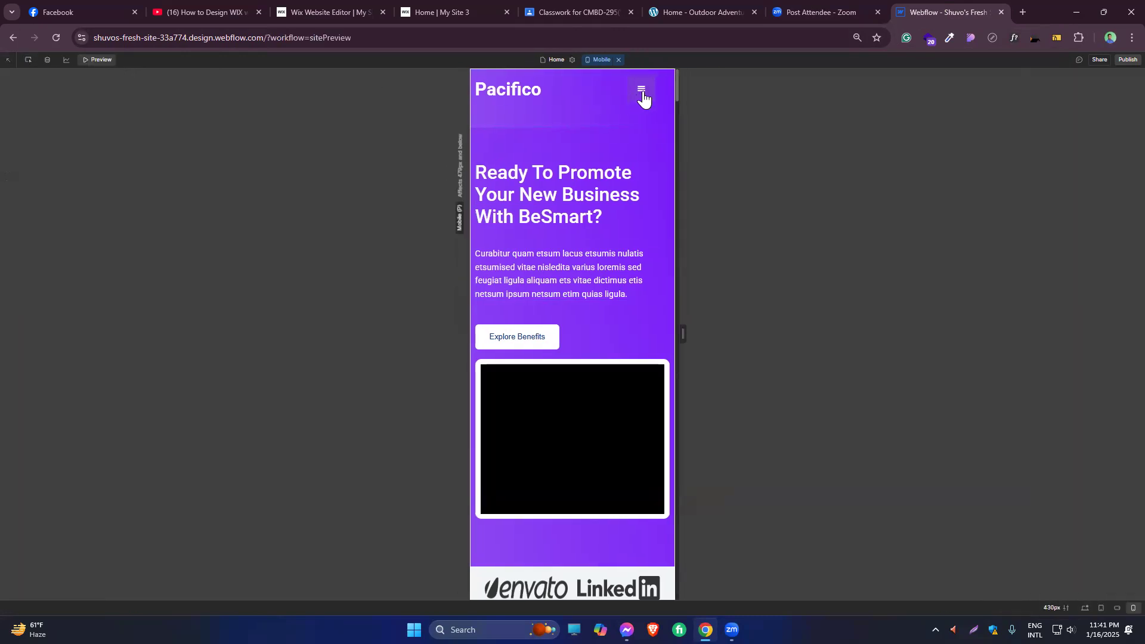
{"action": "left_click", "coordinate": [641, 91]}
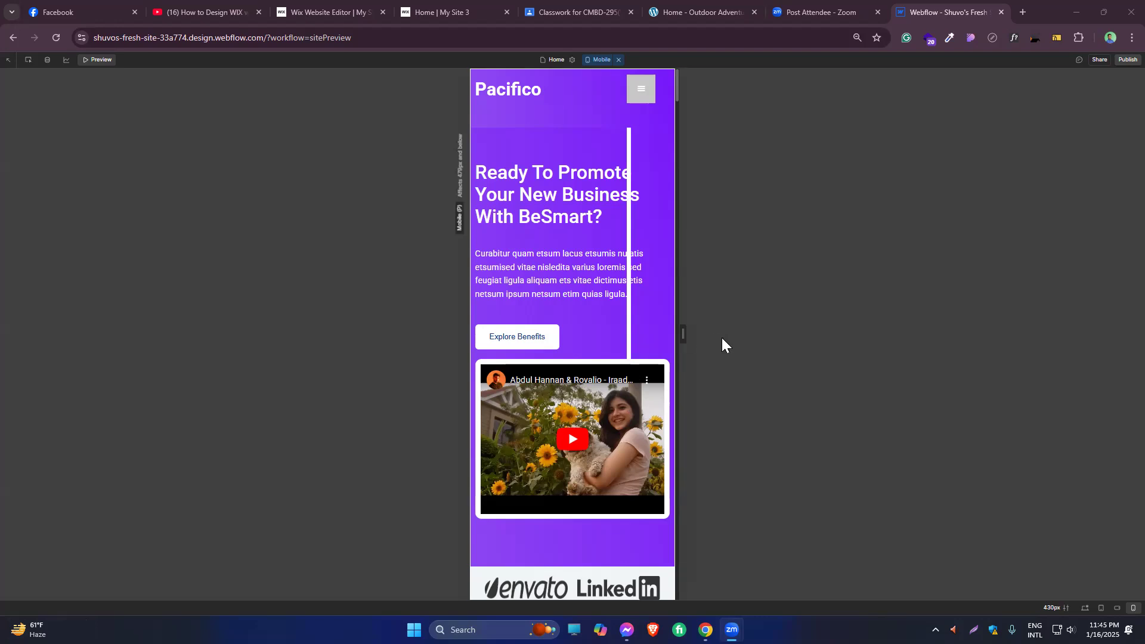
{"action": "left_click", "coordinate": [685, 333]}
{"action": "mouse_move", "coordinate": [685, 332]}
{"action": "left_mouse_down"}
{"action": "mouse_move", "coordinate": [700, 334]}
{"action": "mouse_move", "coordinate": [673, 335]}
{"action": "left_mouse_up"}
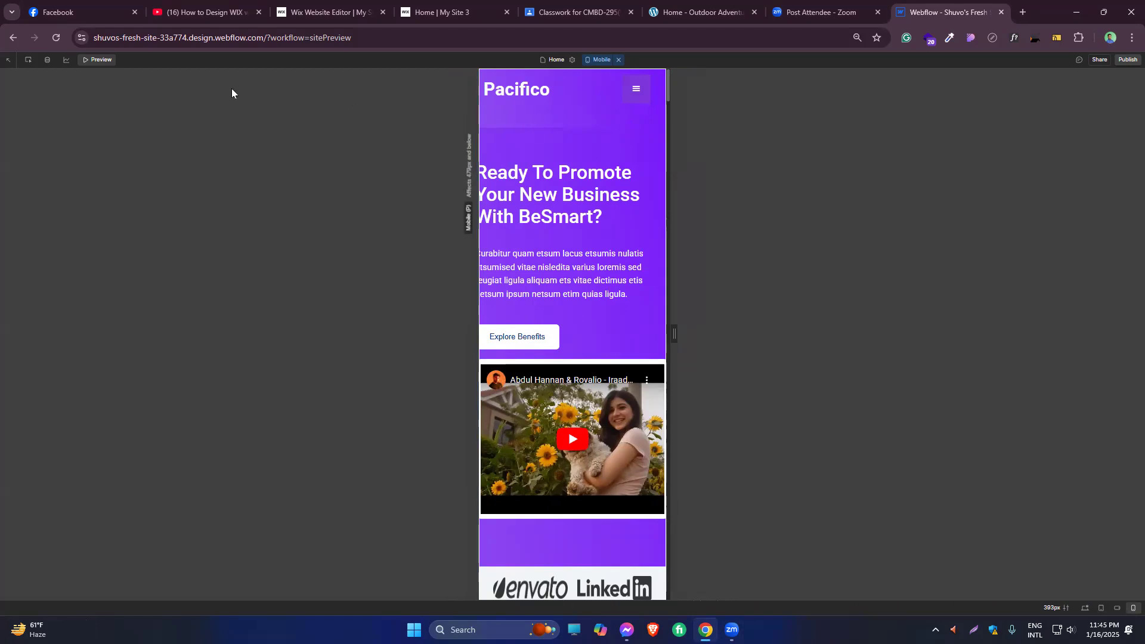
{"action": "left_click", "coordinate": [94, 59]}
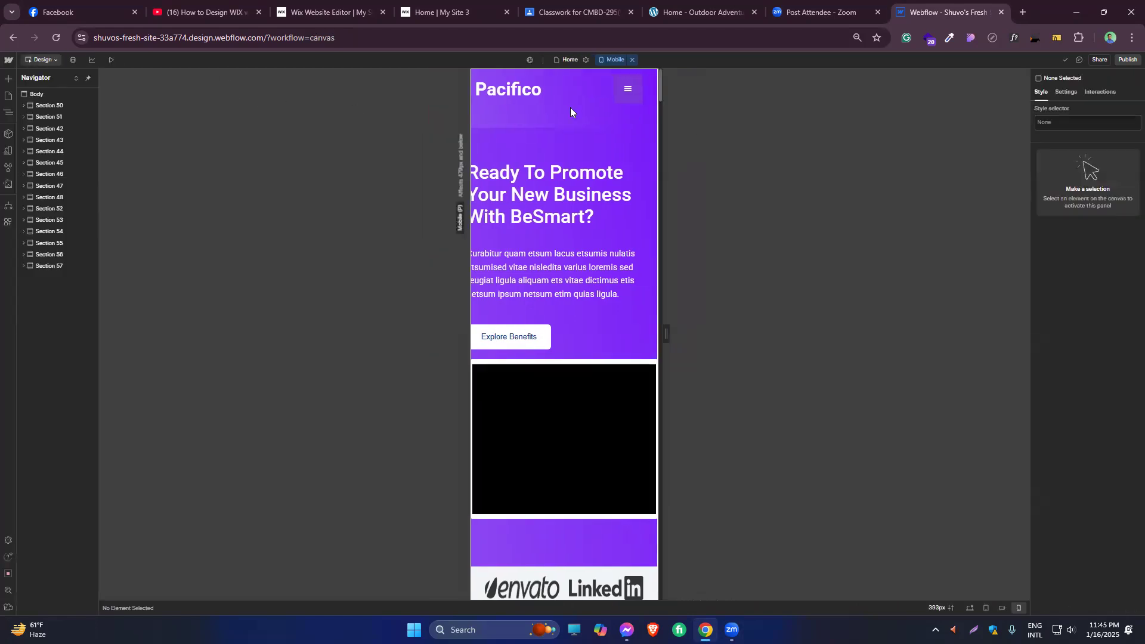
- Set the self-alignment of Navbar 5 inside Cell 51 to stretch
{"action": "left_click", "coordinate": [528, 112]}
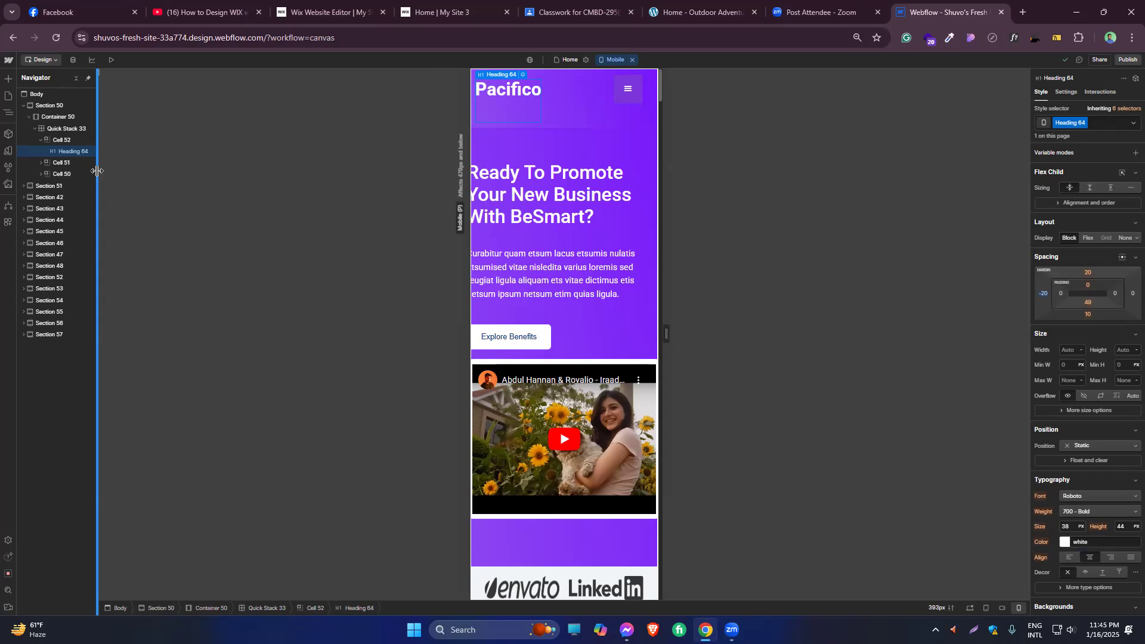
{"action": "left_click", "coordinate": [621, 99]}
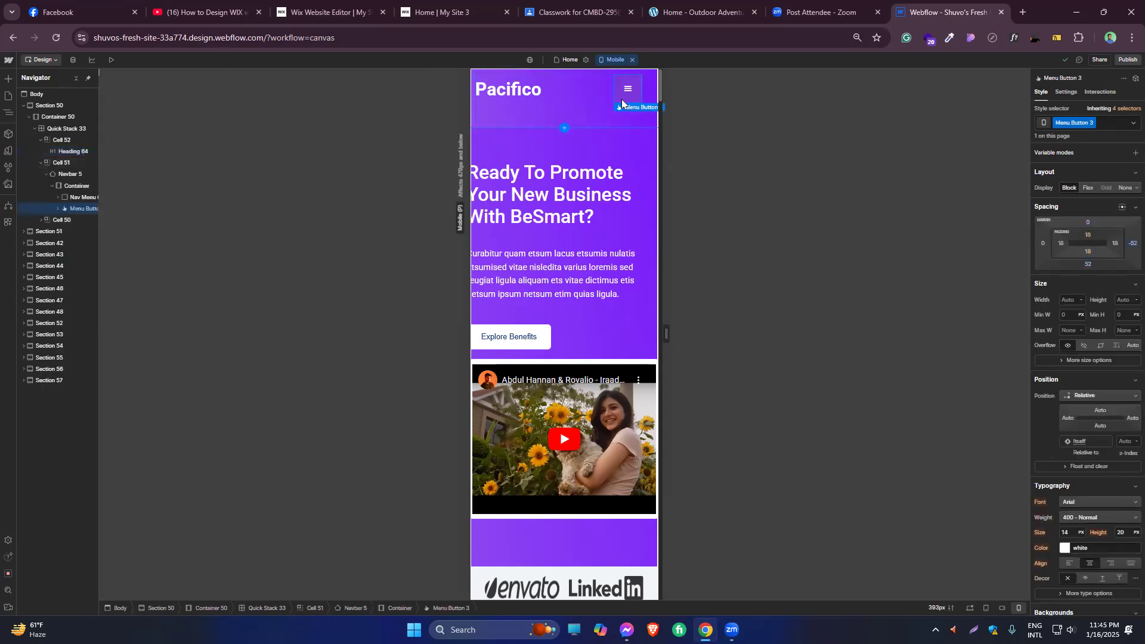
{"action": "left_click", "coordinate": [63, 172]}
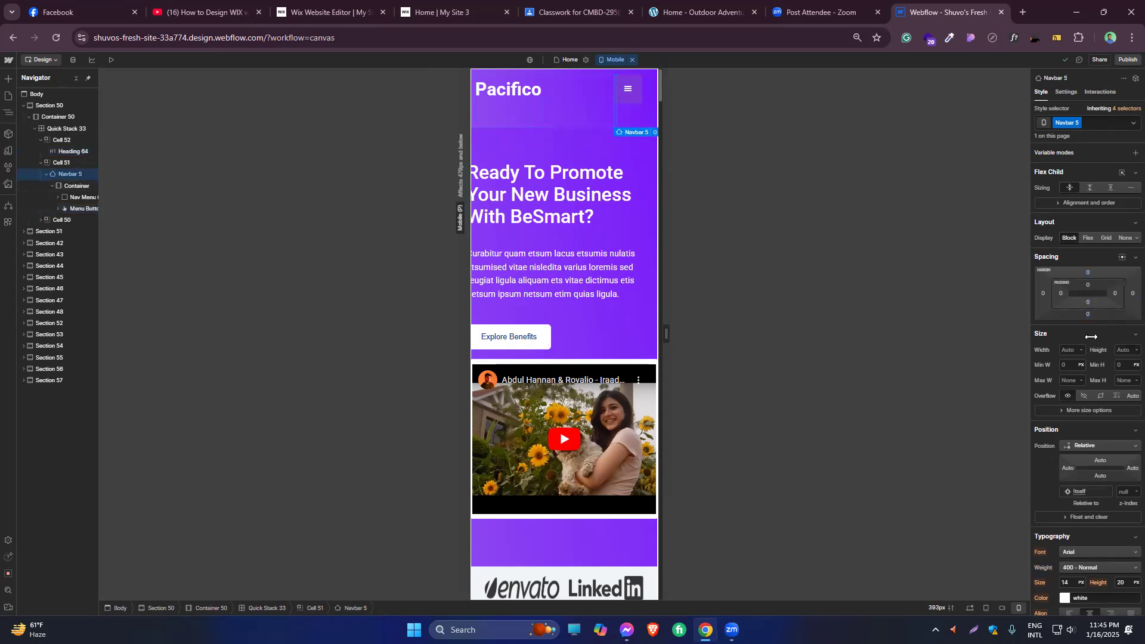
{"action": "left_click", "coordinate": [1101, 203]}
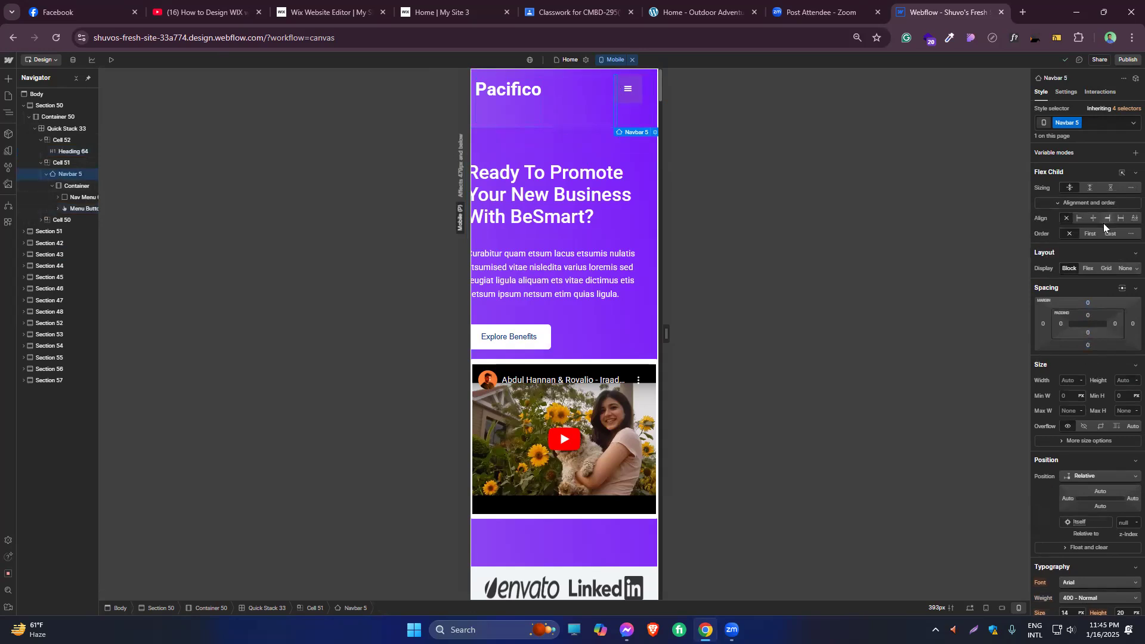
{"action": "left_click", "coordinate": [1121, 220]}
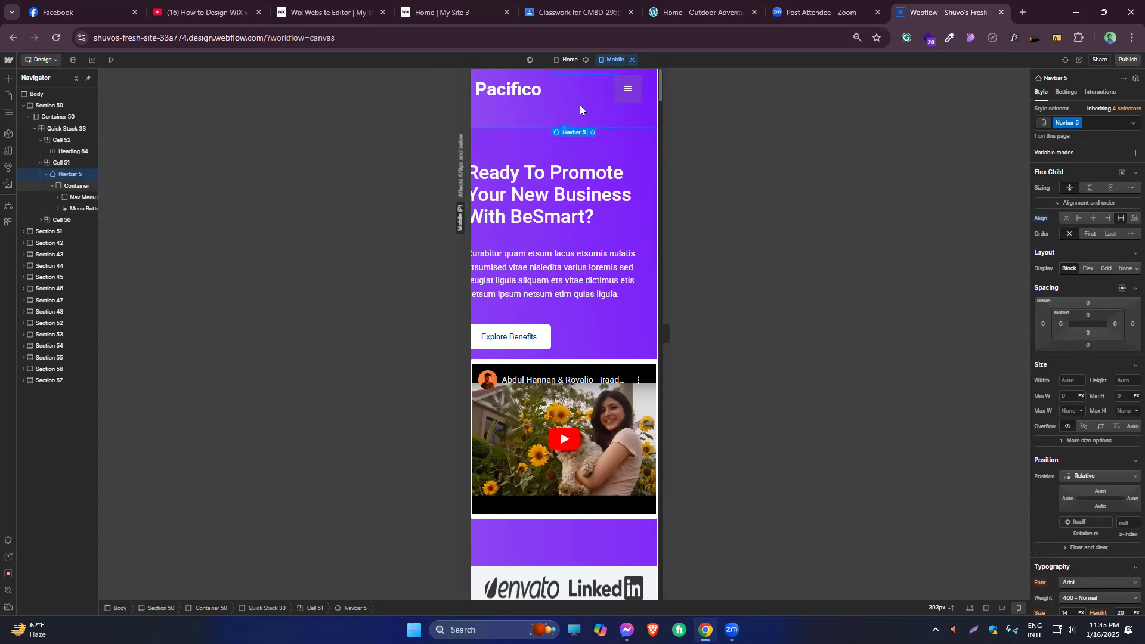
- Preview the mobile page with the hamburger menu opened to check the stretched navbar, then go back to design mode
{"action": "key", "text": "ctrl+shift+p"}
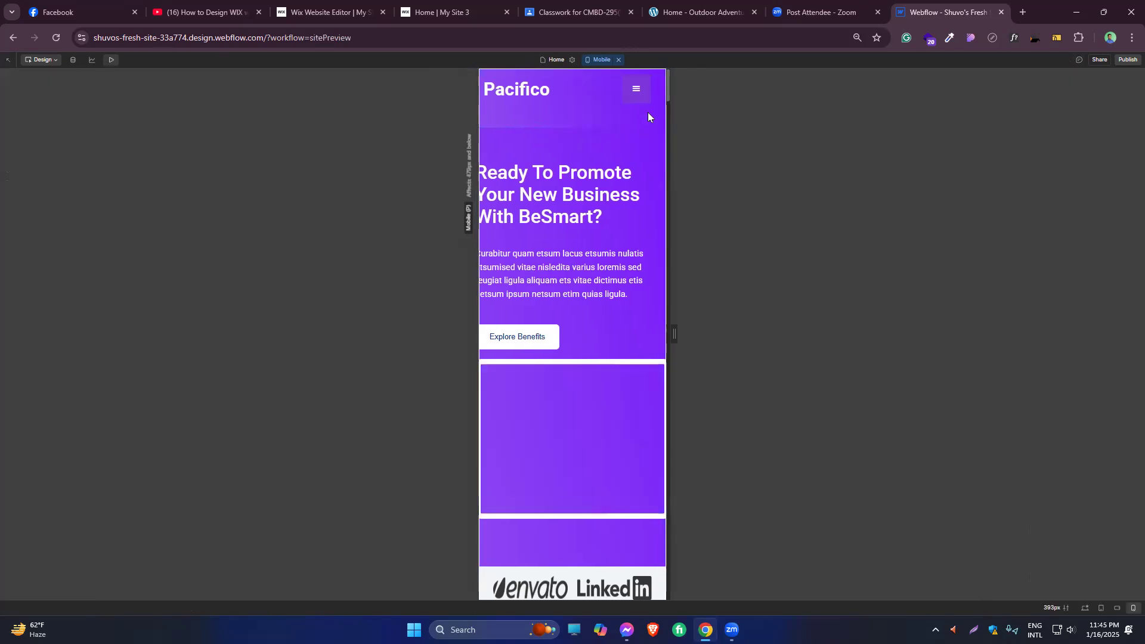
{"action": "left_click", "coordinate": [634, 95]}
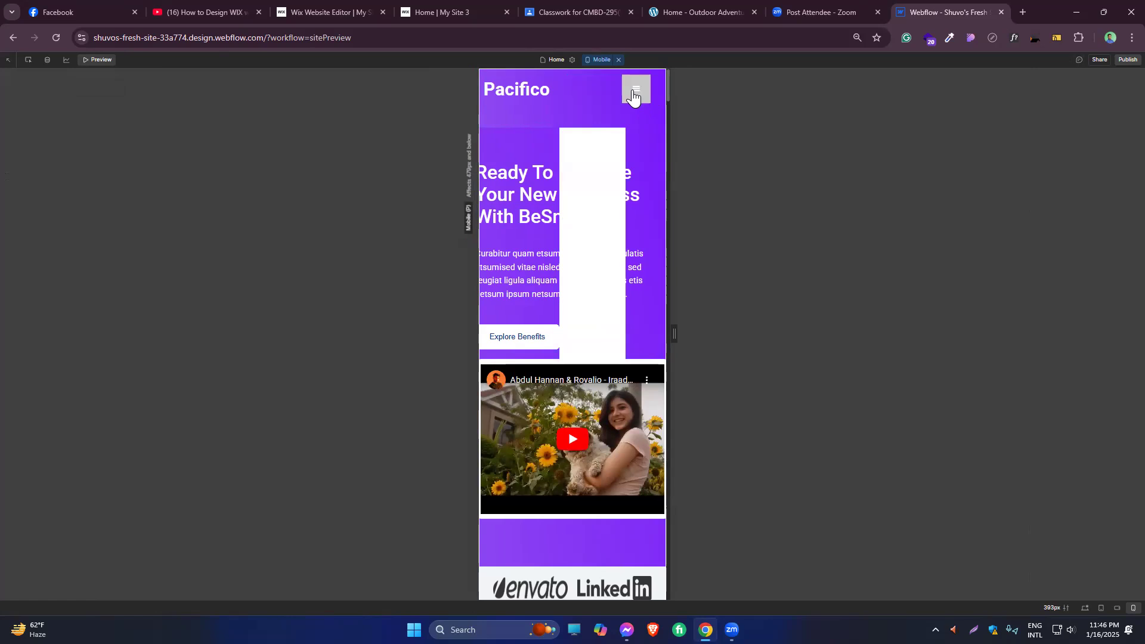
{"action": "left_click", "coordinate": [85, 63]}
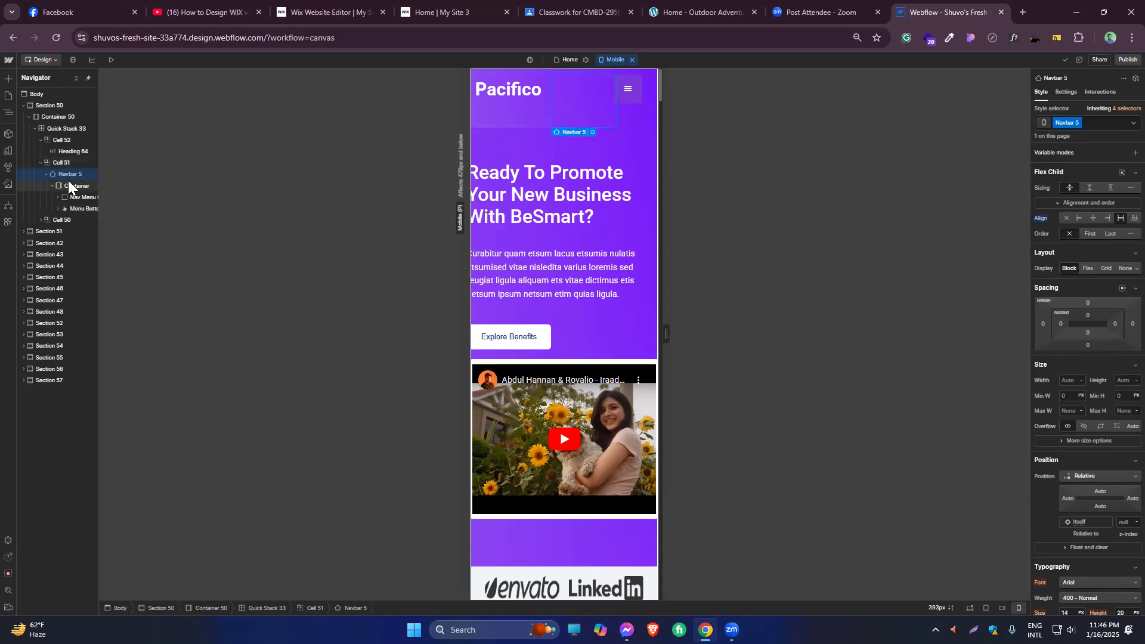
- Set Navbar 5's position to absolute, anchor it along the top of Section 50, and select its menu button
{"action": "left_click", "coordinate": [1070, 380]}
{"action": "scroll", "coordinate": [1099, 481], "scroll_direction": "down", "scroll_amount": 5}
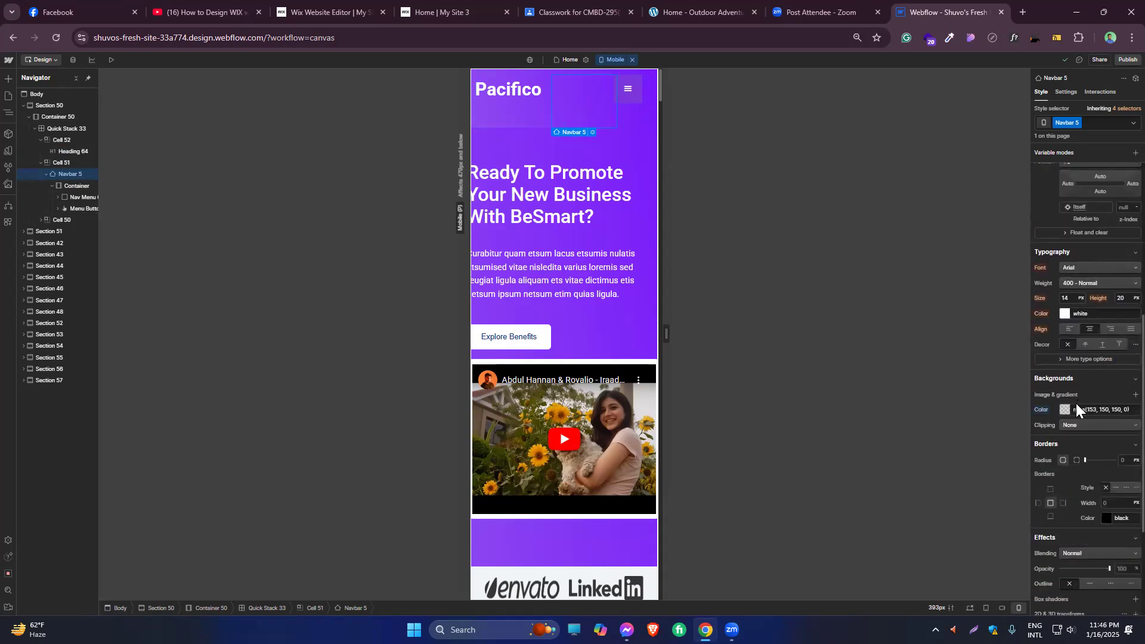
{"action": "scroll", "coordinate": [1077, 407], "scroll_direction": "up", "scroll_amount": 5}
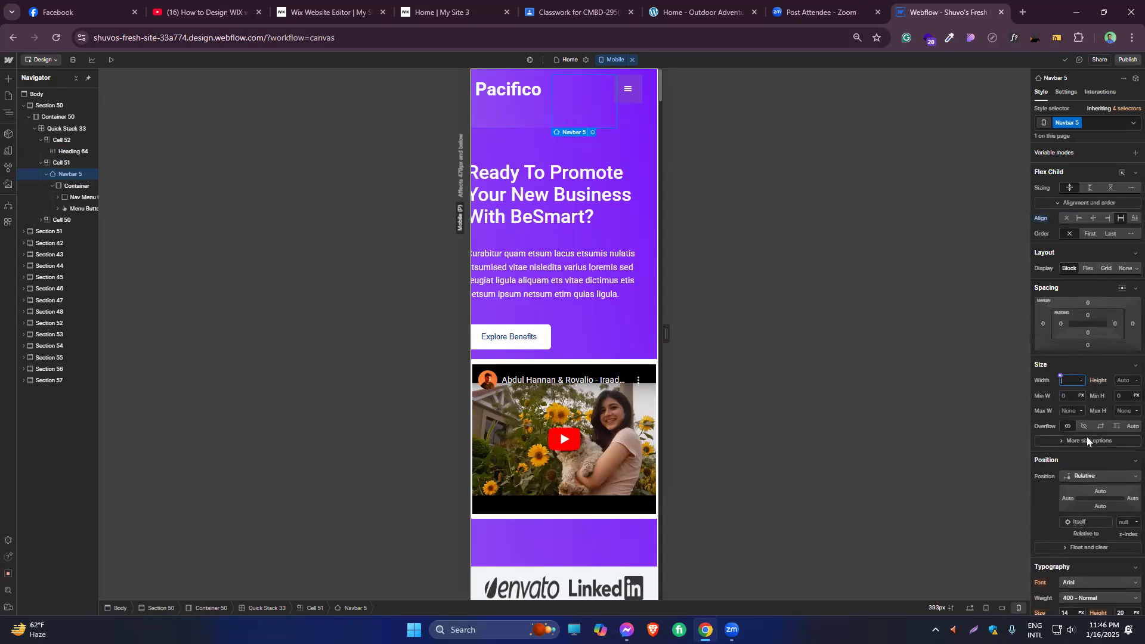
{"action": "left_click", "coordinate": [1084, 476]}
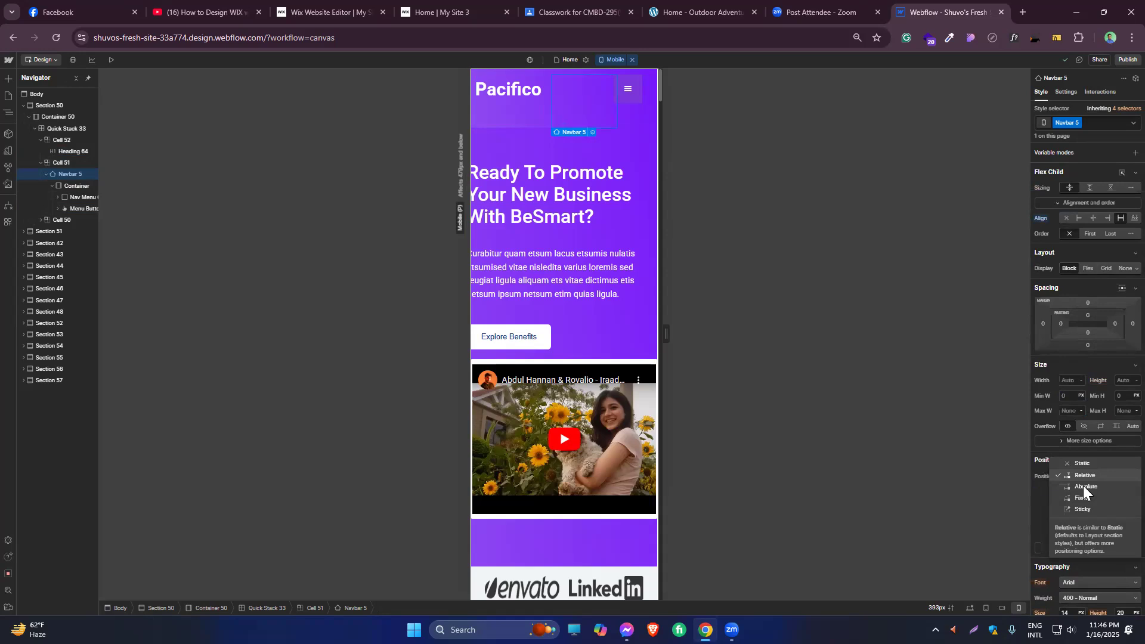
{"action": "left_click", "coordinate": [1082, 487]}
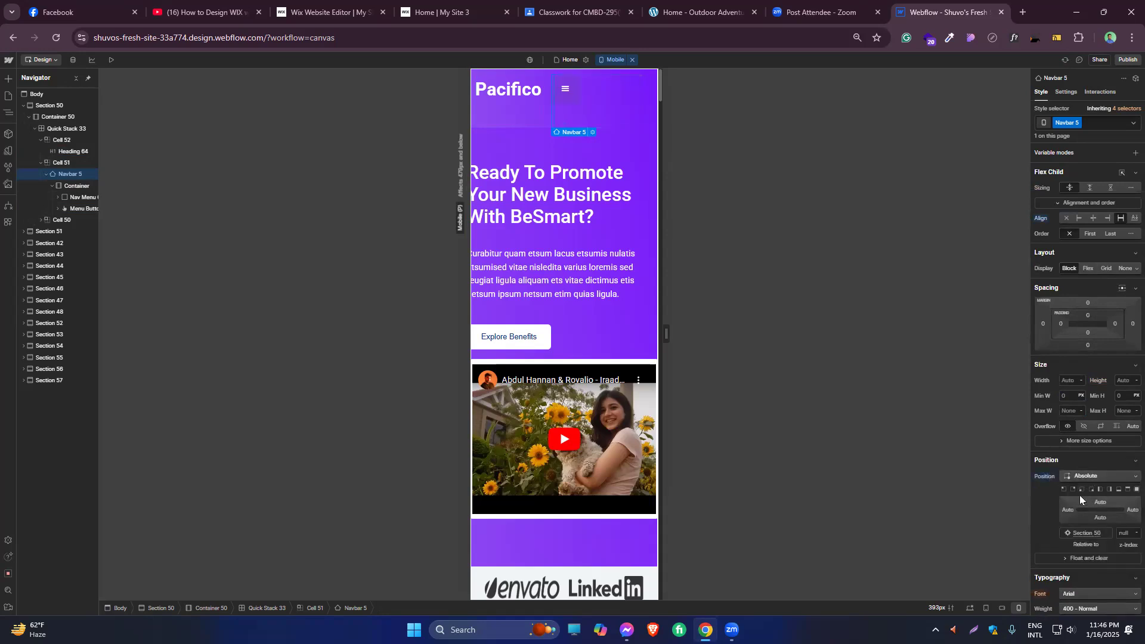
{"action": "left_click", "coordinate": [1127, 489]}
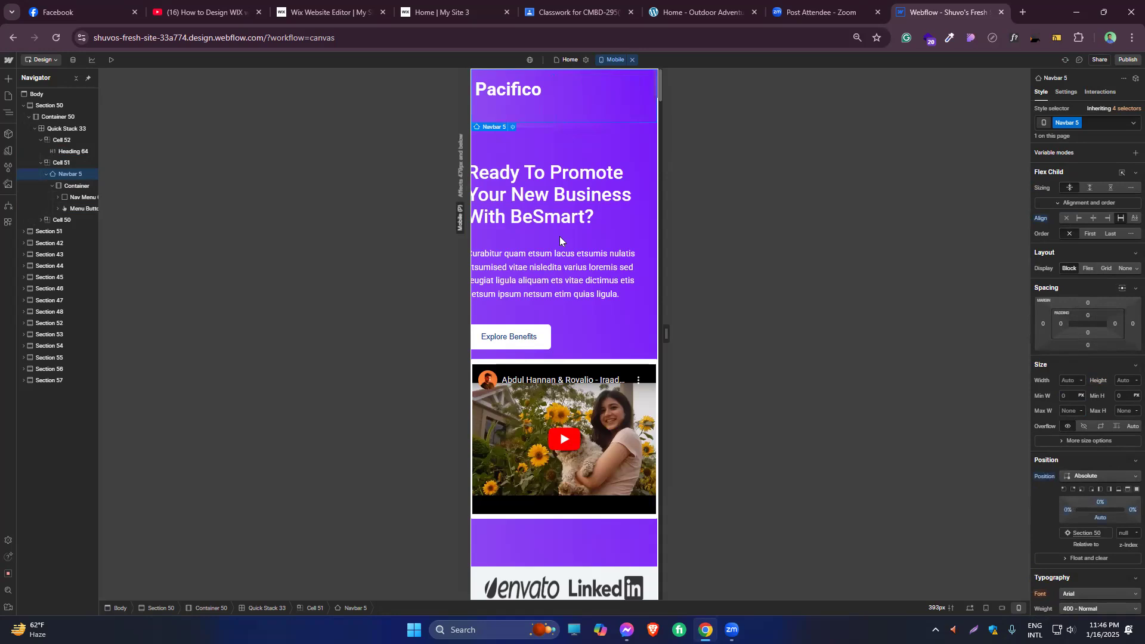
{"action": "left_click", "coordinate": [77, 208]}
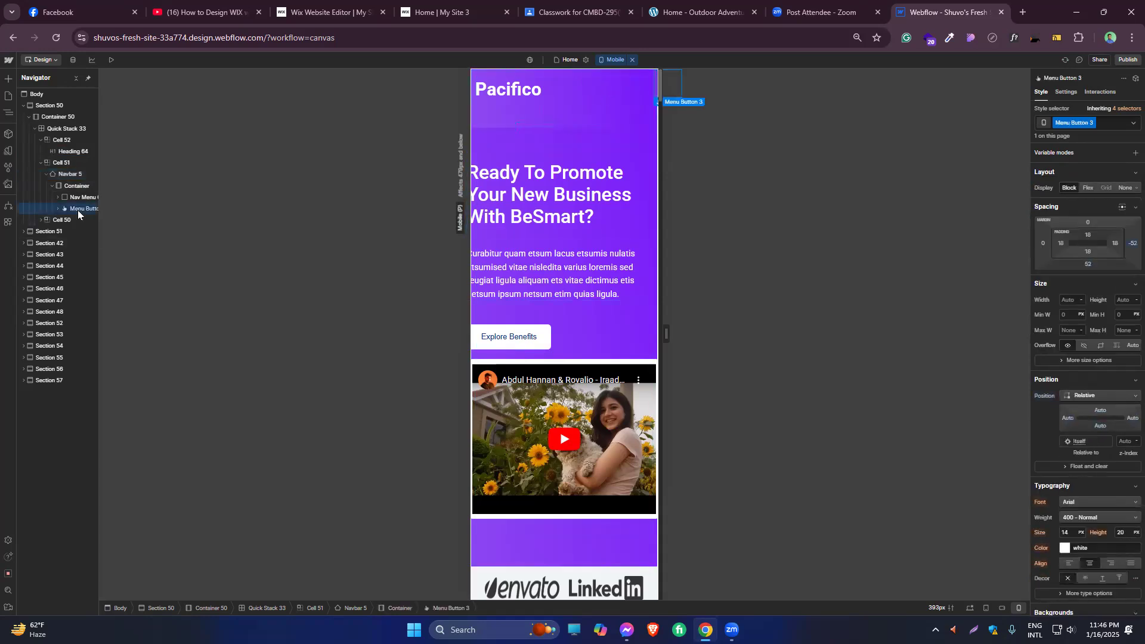
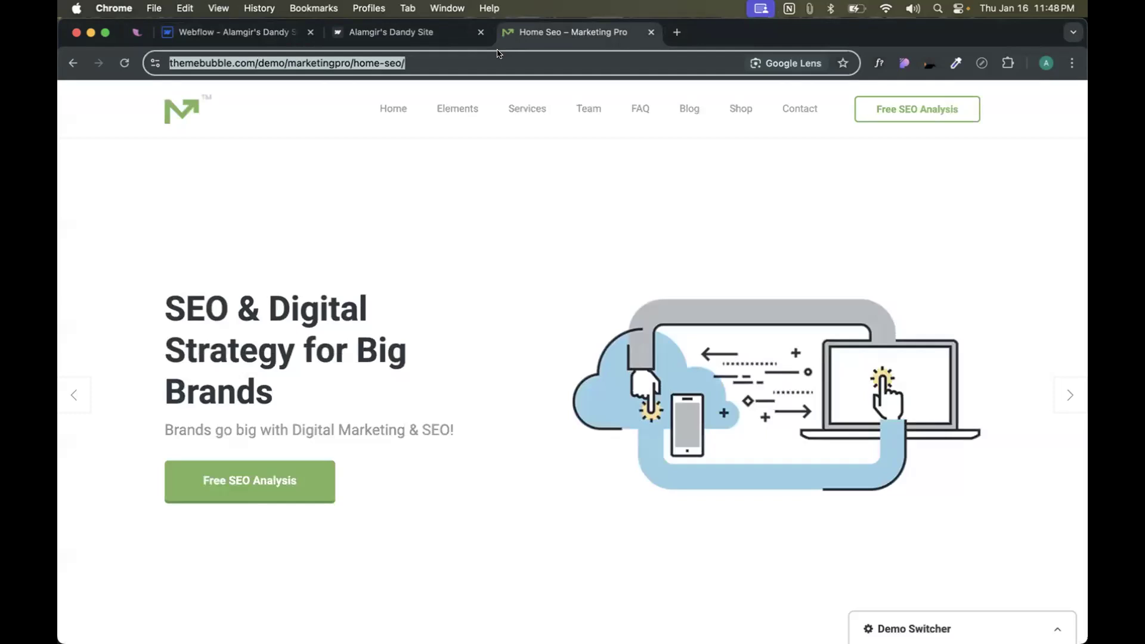
- Open the Hiric demo at themesbrand.com/hiric/layout/index-1.html and view its Get In Touch form and footer
{"action": "type", "text": "hiric/layout/index-1.html"}
{"action": "key", "text": "Return"}
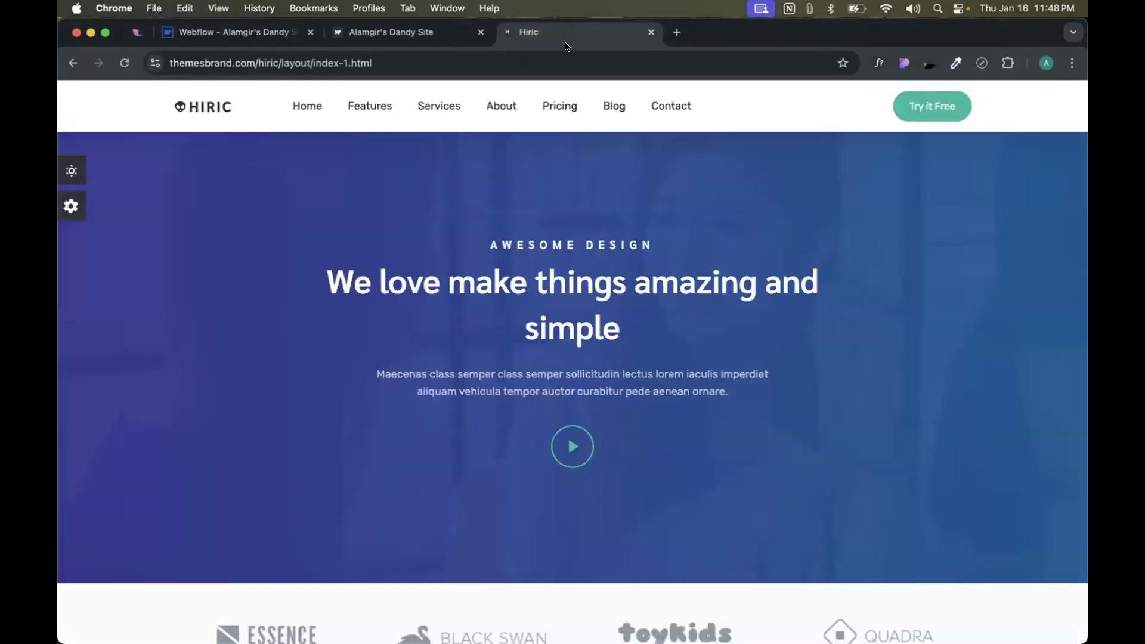
{"action": "scroll", "coordinate": [530, 310], "scroll_direction": "down", "scroll_amount": 20}
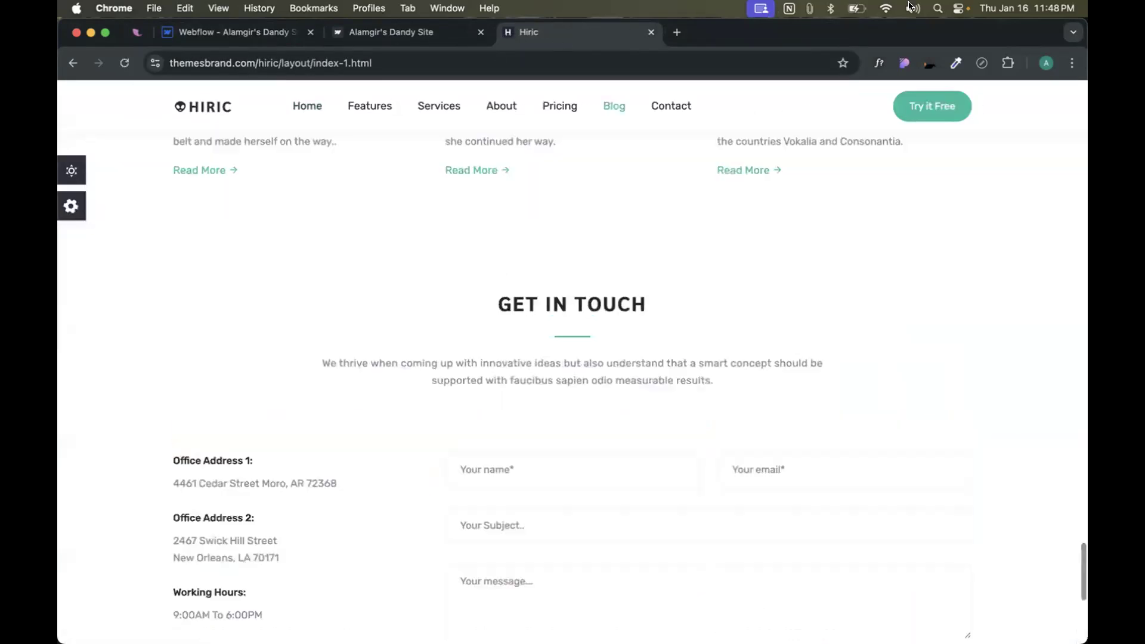
{"action": "scroll", "coordinate": [647, 468], "scroll_direction": "down", "scroll_amount": 7}
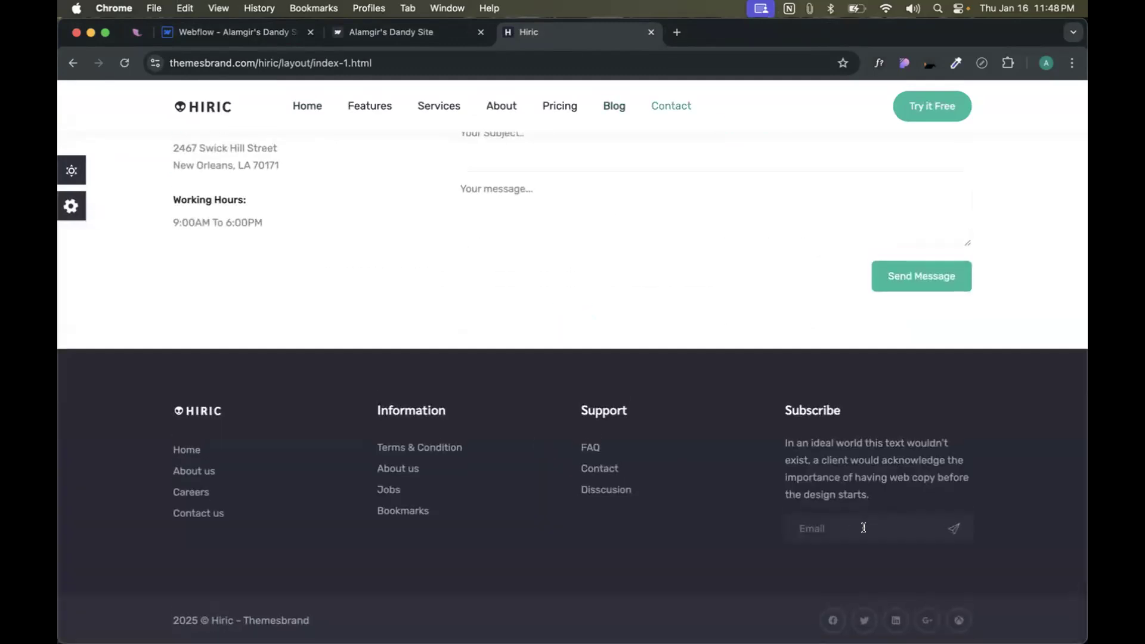
- Open the Pacifico demo at demo.epic-webdesign.com/tf-pacifico/v3/ and view the layout of its Get In Touch form
{"action": "left_click", "coordinate": [270, 65]}
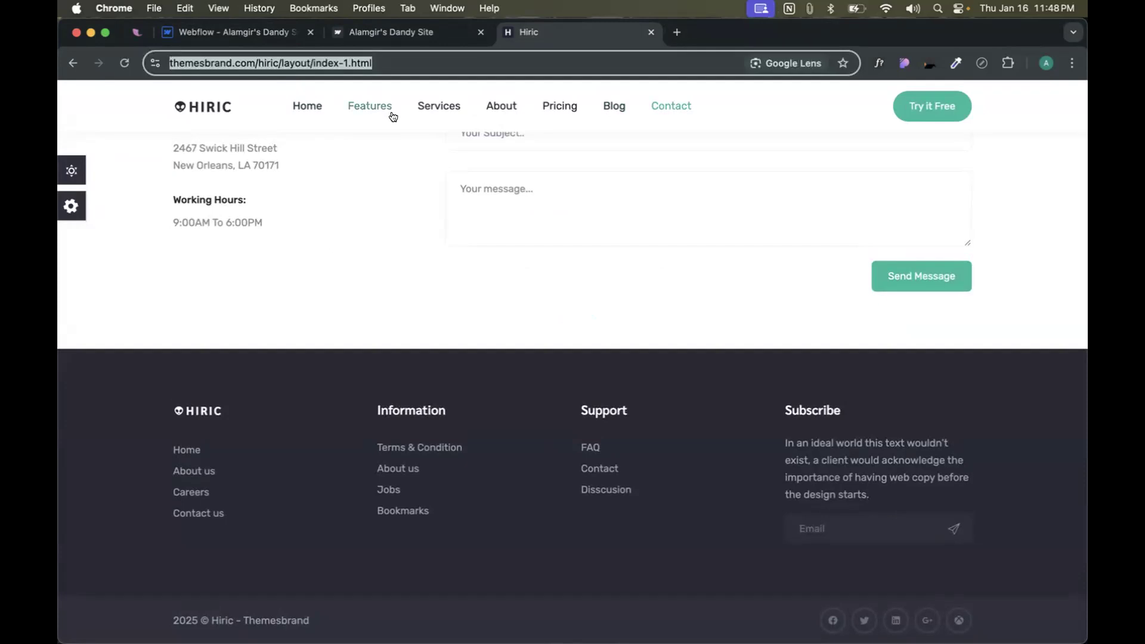
{"action": "type", "text": "pec"}
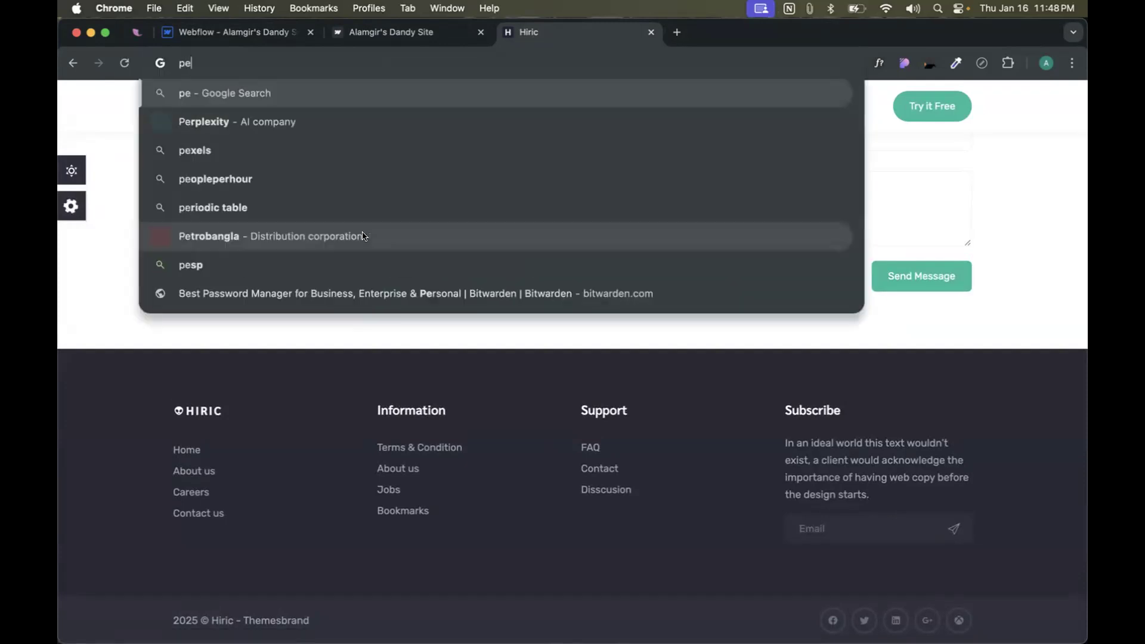
{"action": "key", "text": "BackSpace"}
{"action": "key", "text": "BackSpace"}
{"action": "type", "text": "ac"}
{"action": "key", "text": "Up"}
{"action": "key", "text": "Return"}
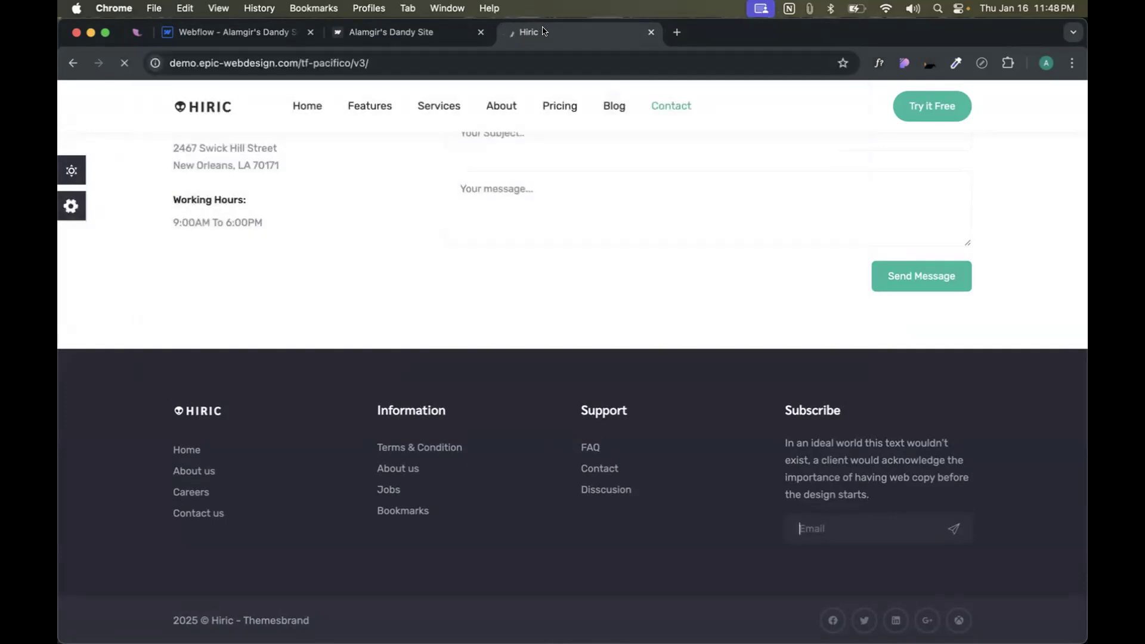
{"action": "scroll", "coordinate": [498, 146], "scroll_direction": "down", "scroll_amount": 20}
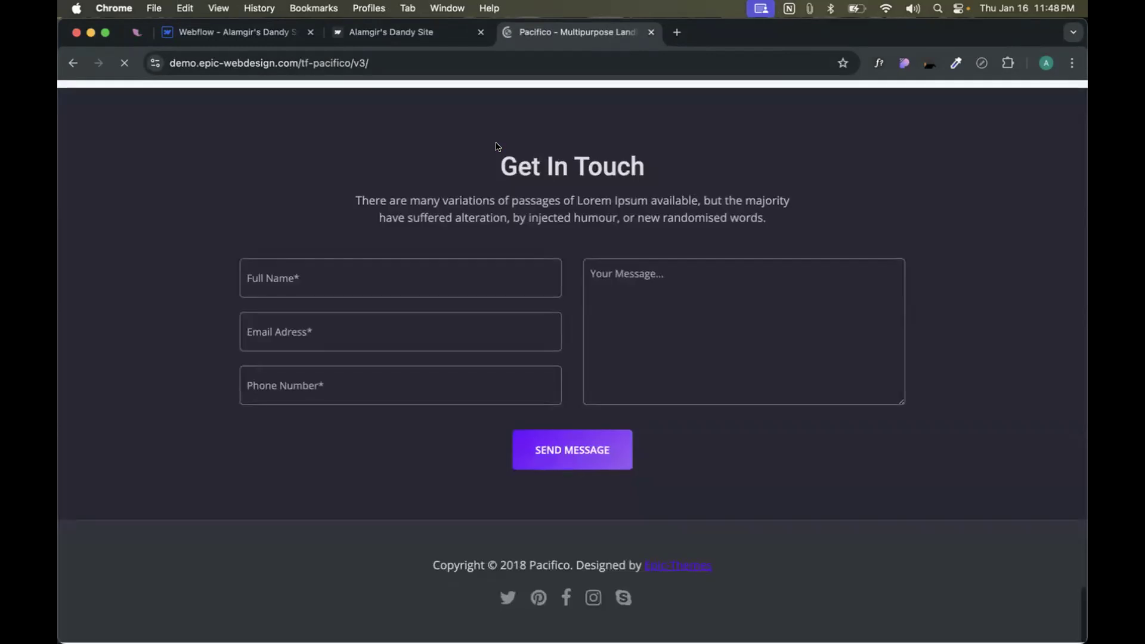
{"action": "scroll", "coordinate": [514, 321], "scroll_direction": "down", "scroll_amount": 3}
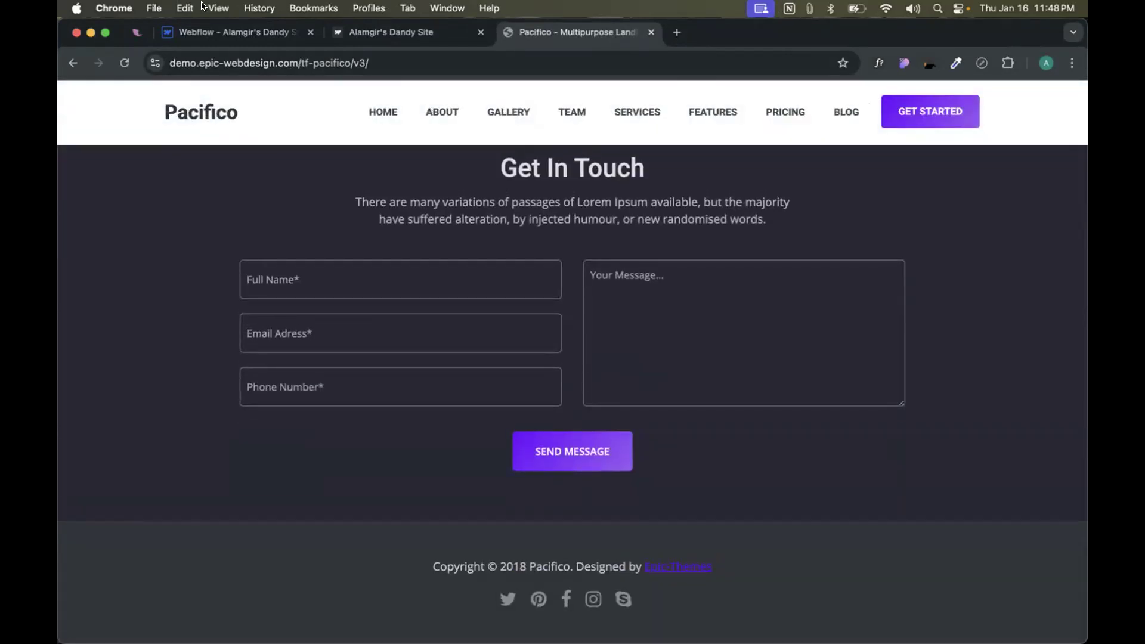
- In the Webflow project's Main Footer component, stack the name, email and subject fields in the form's first cell and move the textarea into the second
{"action": "left_click", "coordinate": [192, 34]}
{"action": "double_click", "coordinate": [529, 353]}
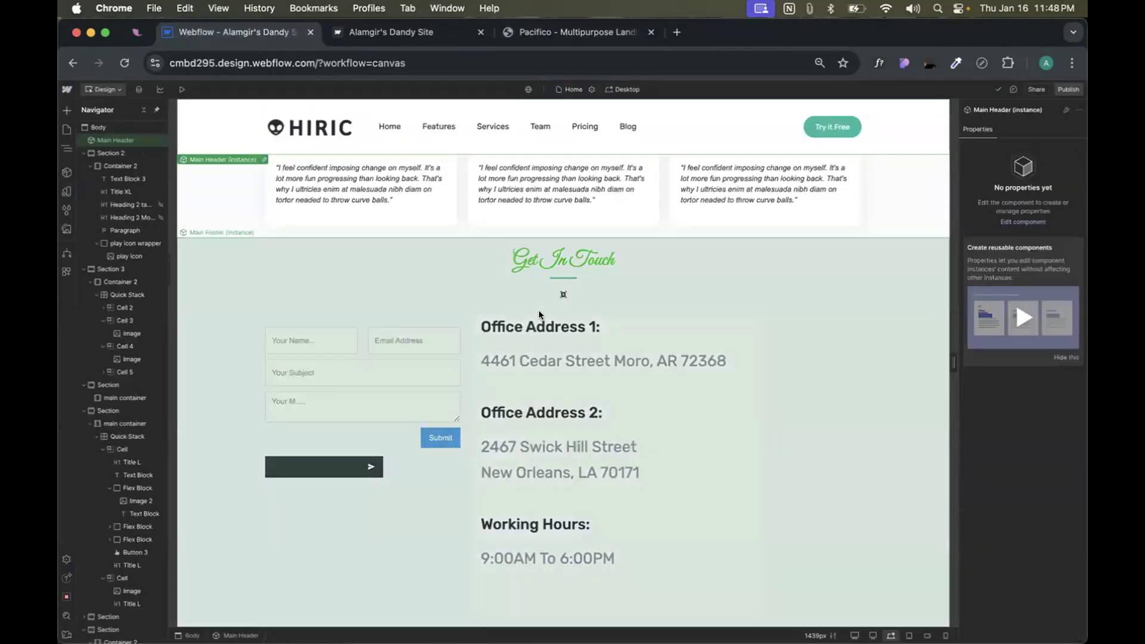
{"action": "double_click", "coordinate": [539, 314]}
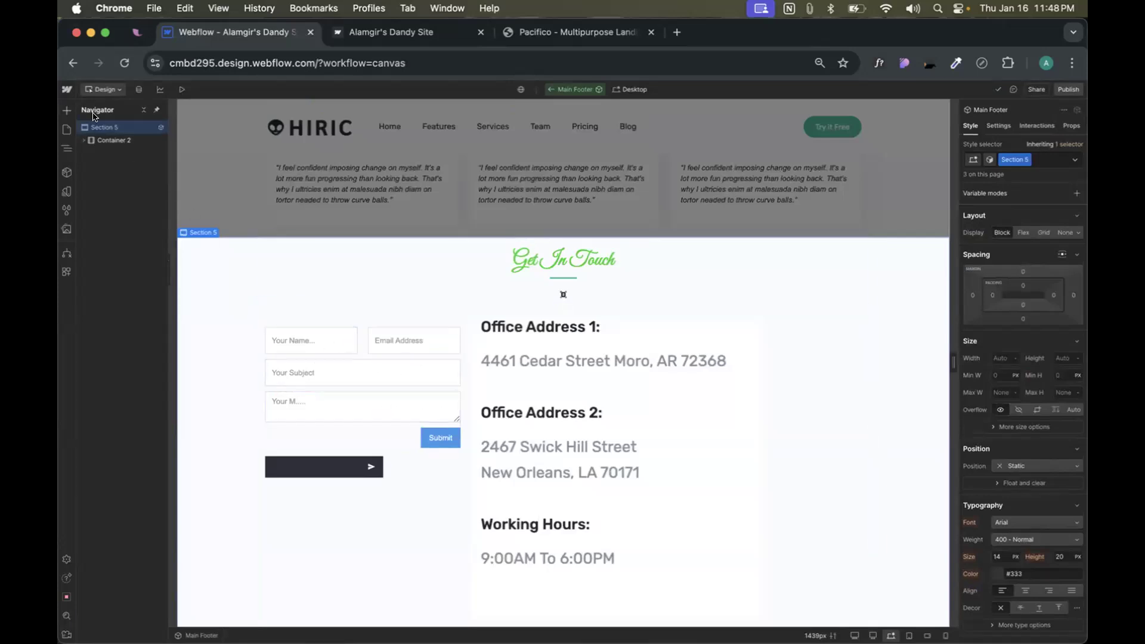
{"action": "key", "text": "a"}
{"action": "left_click", "coordinate": [338, 346]}
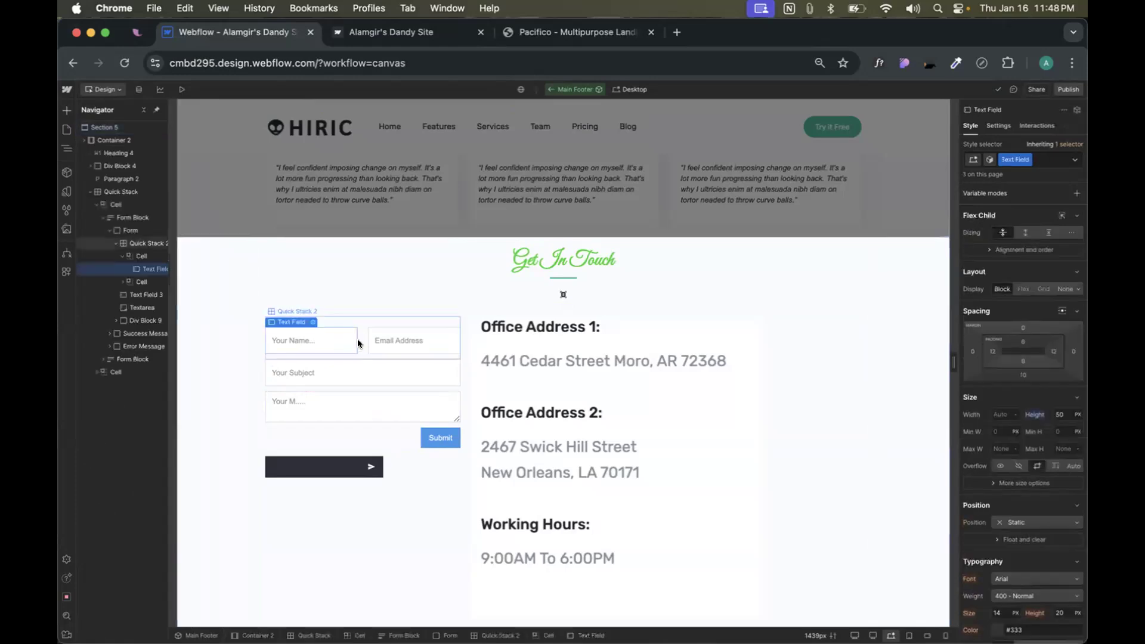
{"action": "left_click_drag", "start_coordinate": [314, 373], "coordinate": [305, 353]}
{"action": "left_click_drag", "start_coordinate": [392, 337], "coordinate": [312, 355]}
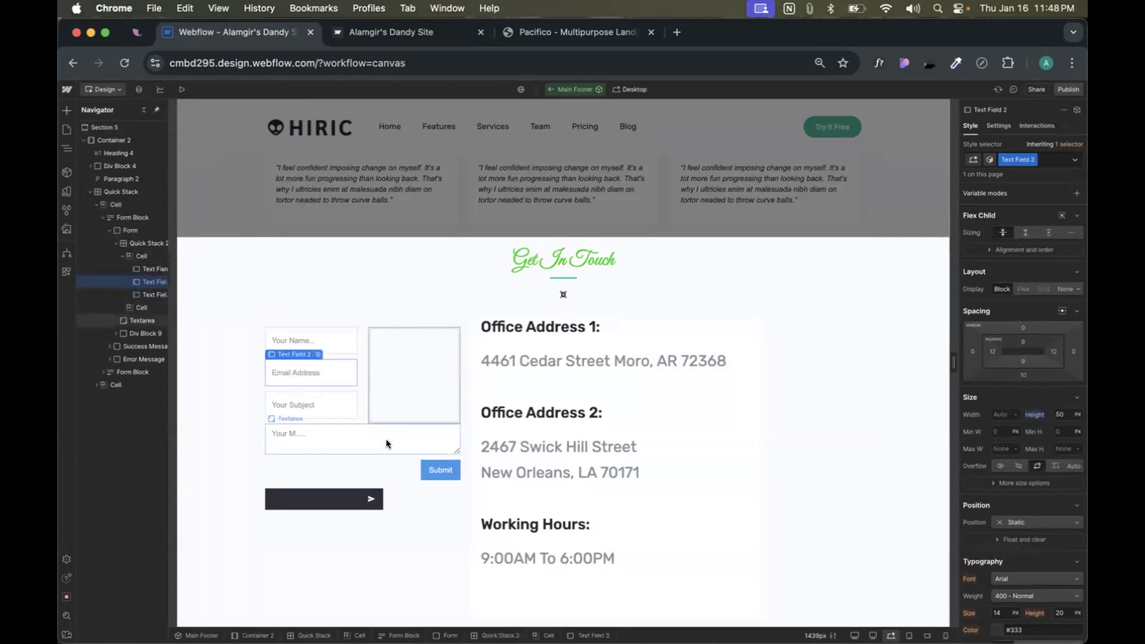
{"action": "left_click_drag", "start_coordinate": [403, 383], "coordinate": [403, 377]}
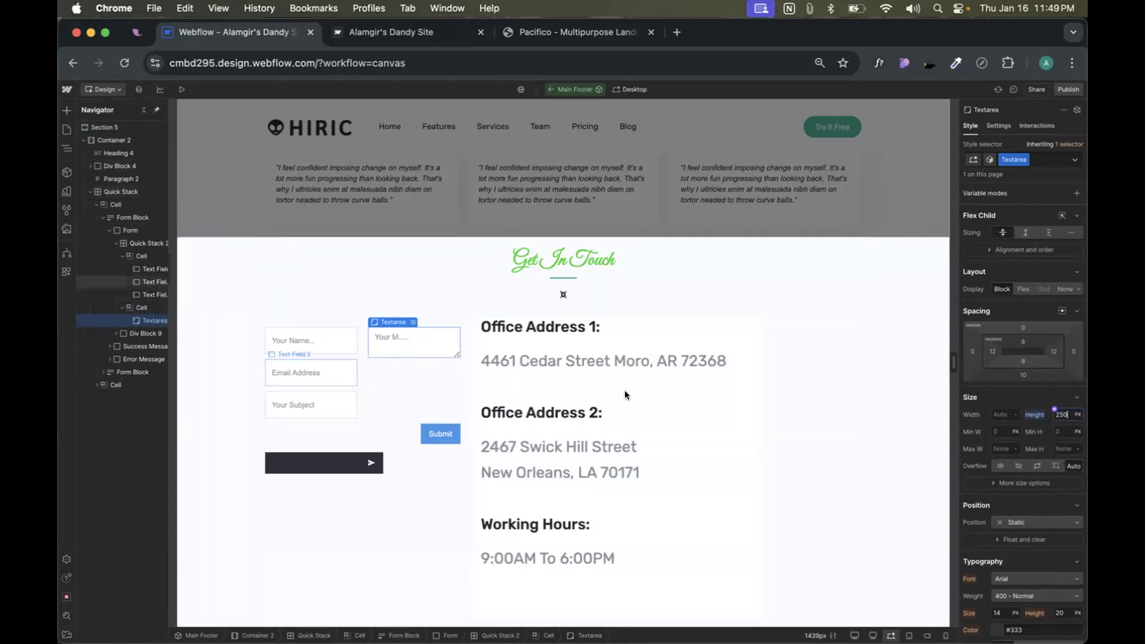
- Give the message textarea a 250 px height with 60 px top and bottom padding, and test typing in it in preview
{"action": "left_click", "coordinate": [1021, 342]}
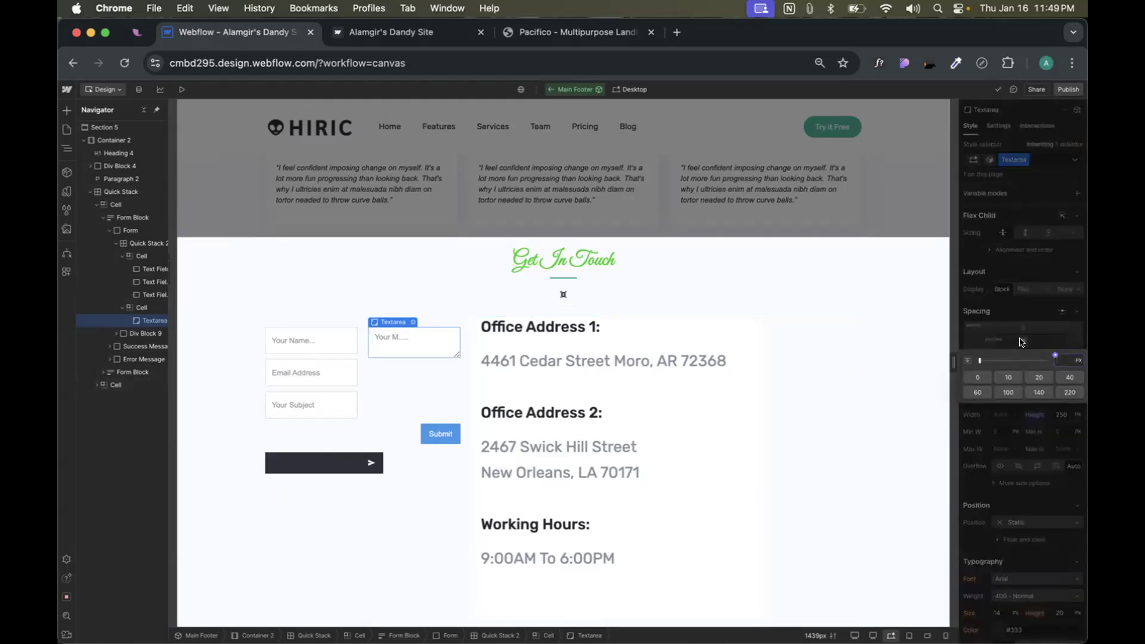
{"action": "left_click", "coordinate": [978, 393]}
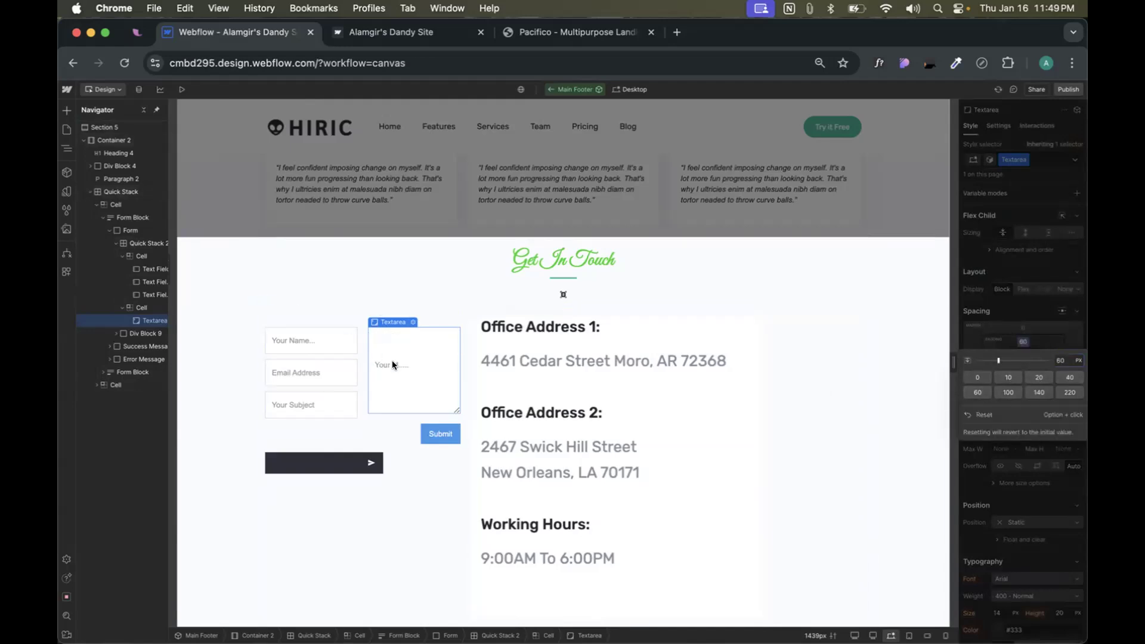
{"action": "left_click", "coordinate": [182, 88]}
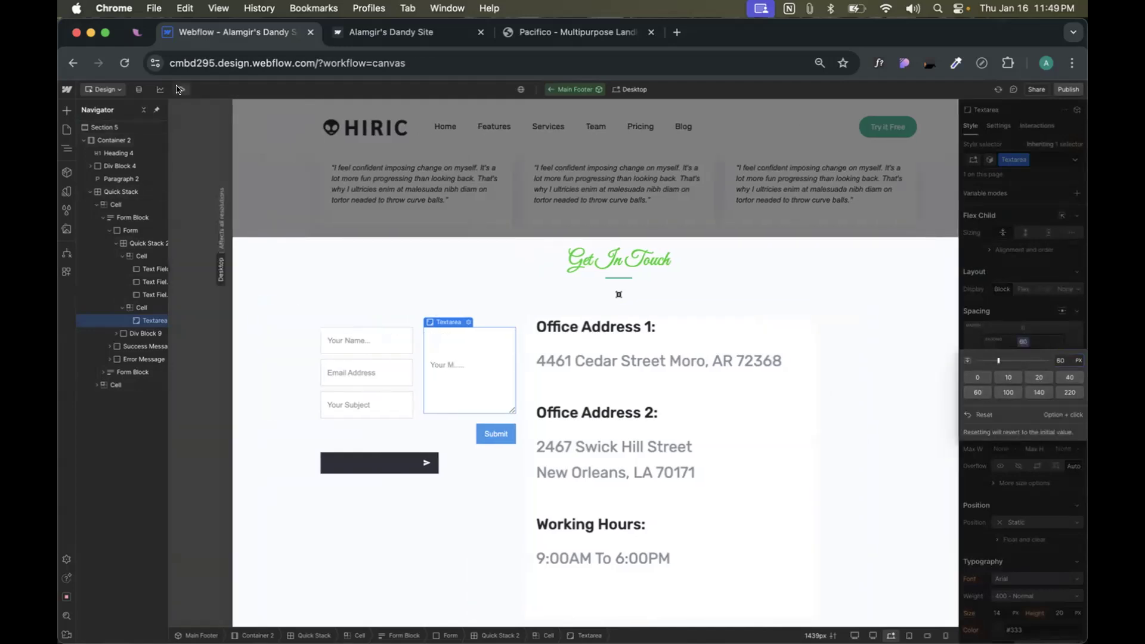
{"action": "type", "text": "xjsjs"}
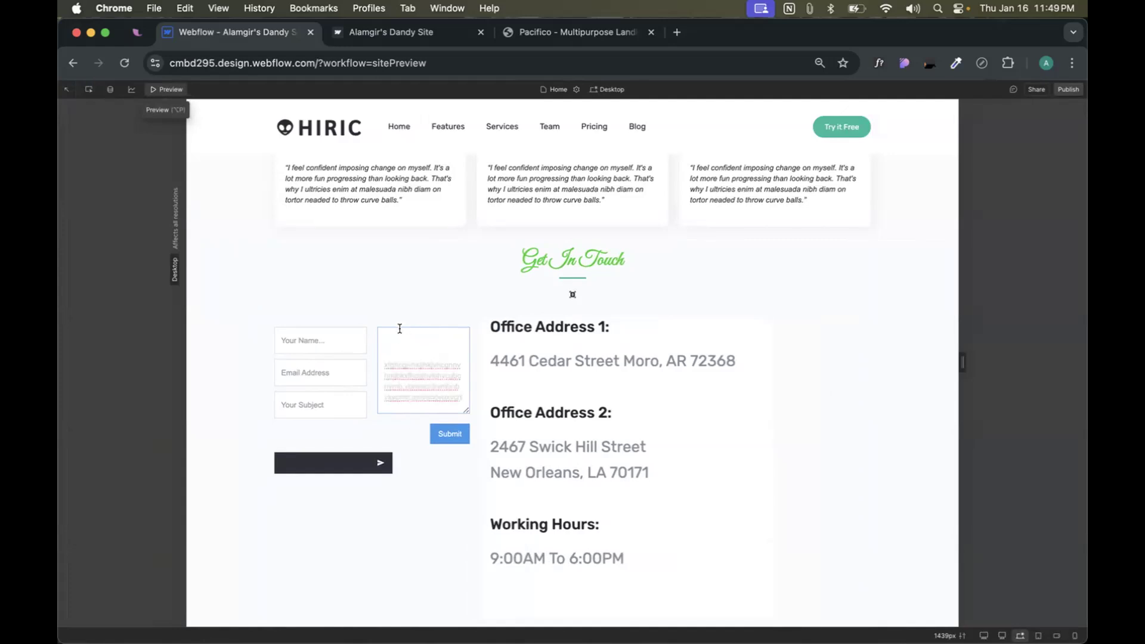
{"action": "left_click", "coordinate": [160, 89]}
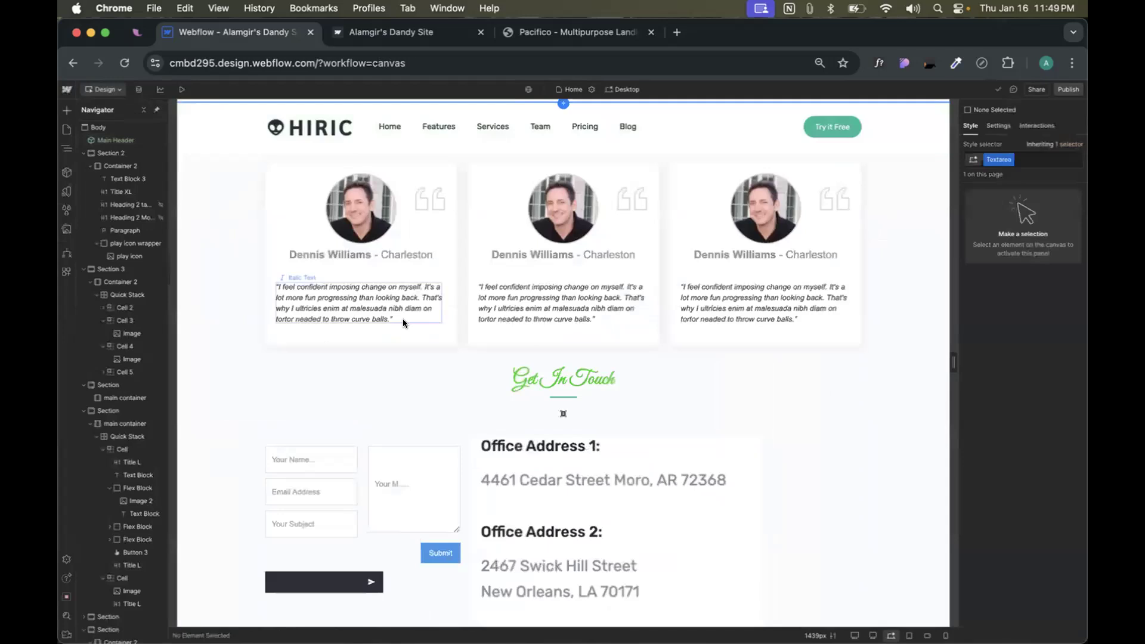
- Reopen the Main Footer component and set the textarea's top padding to 10 px and bottom padding to 100 px
{"action": "double_click", "coordinate": [428, 476]}
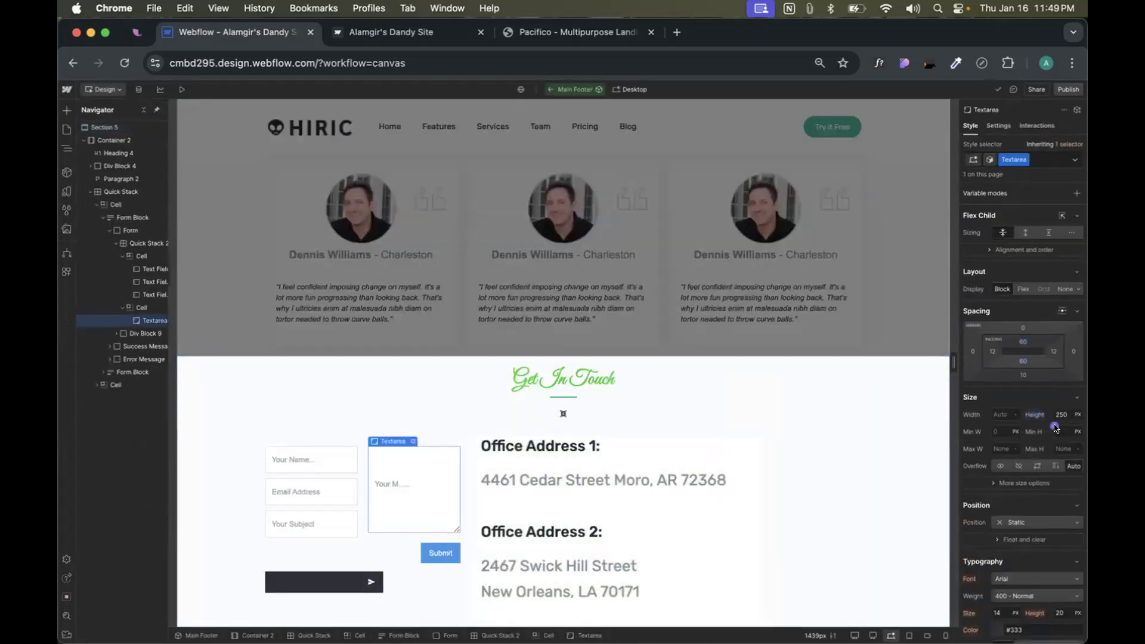
{"action": "left_click_drag", "start_coordinate": [1018, 340], "coordinate": [1028, 316]}
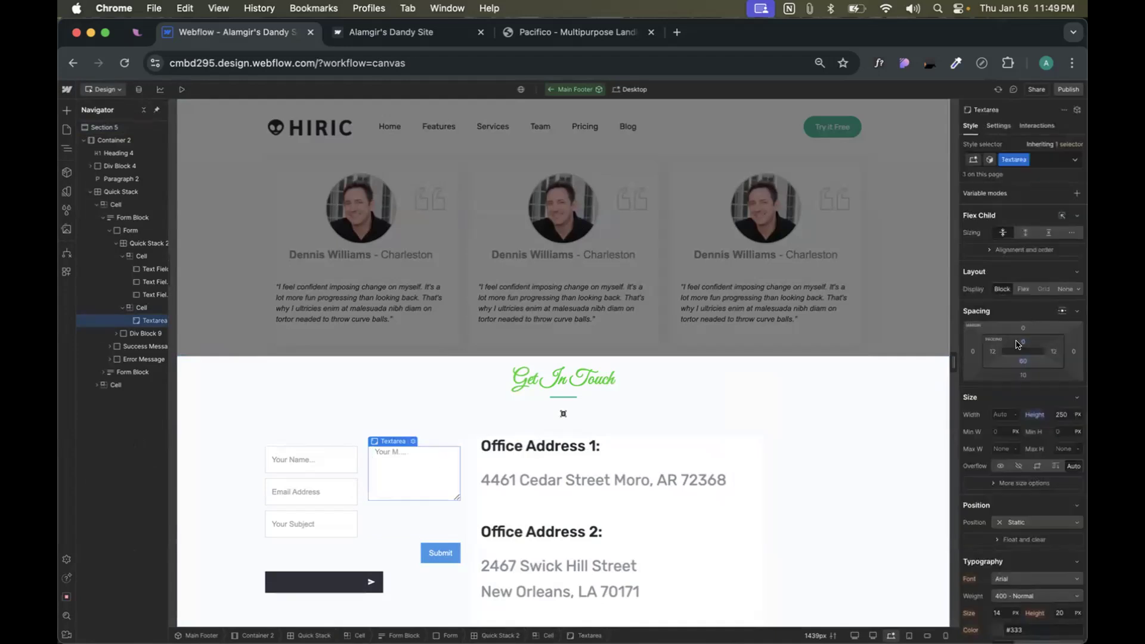
{"action": "left_click", "coordinate": [1023, 342]}
{"action": "left_click", "coordinate": [1012, 377]}
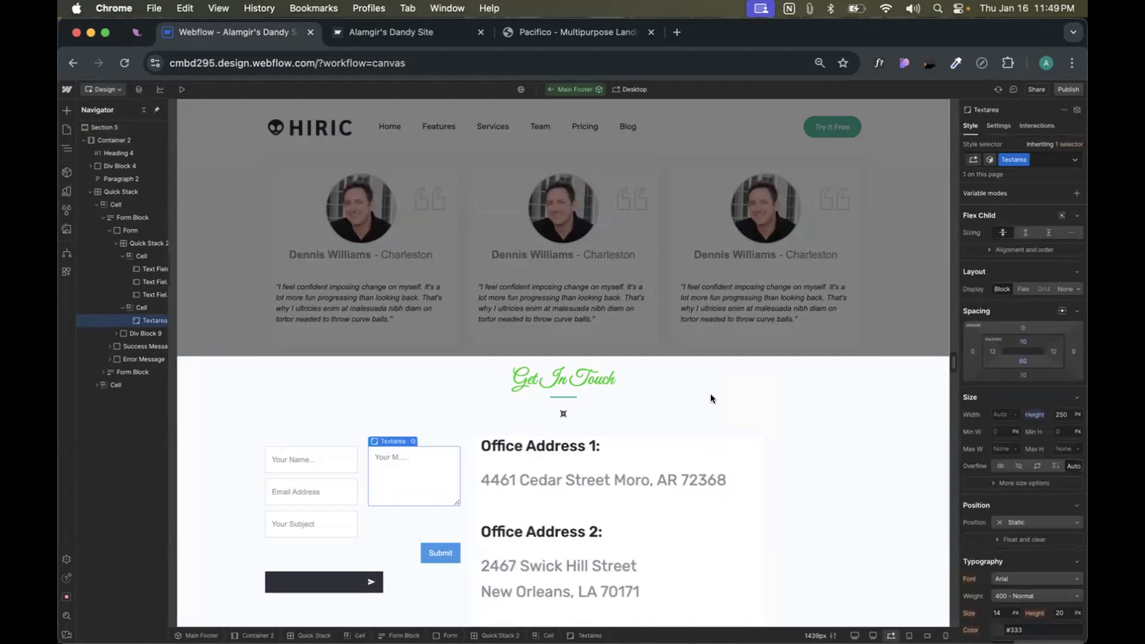
{"action": "left_click", "coordinate": [1023, 360]}
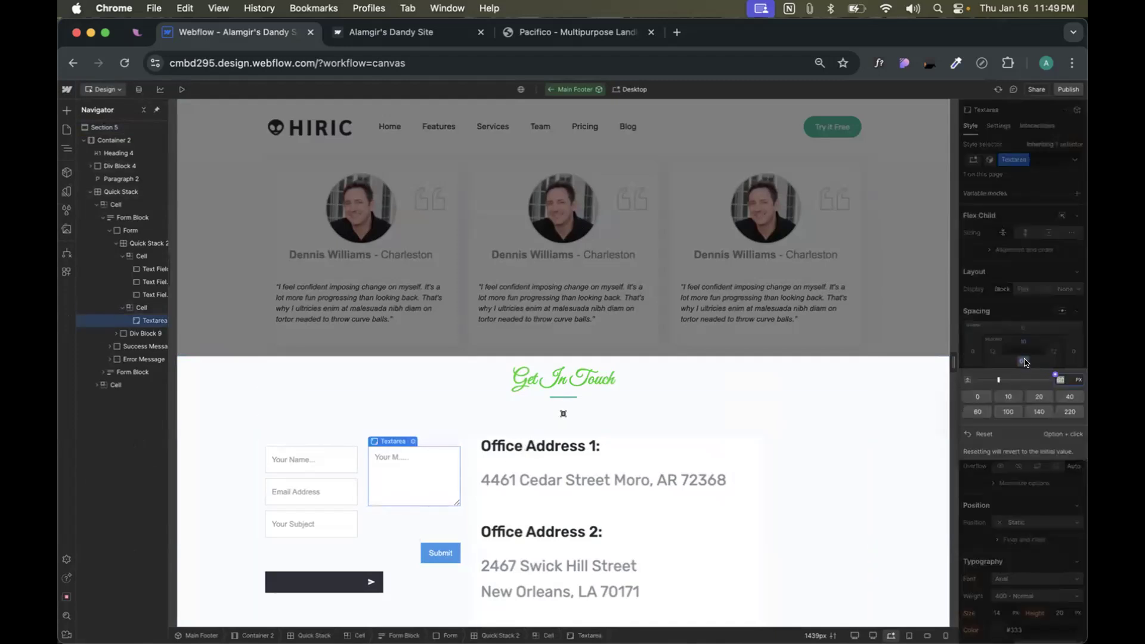
{"action": "left_click", "coordinate": [1008, 412]}
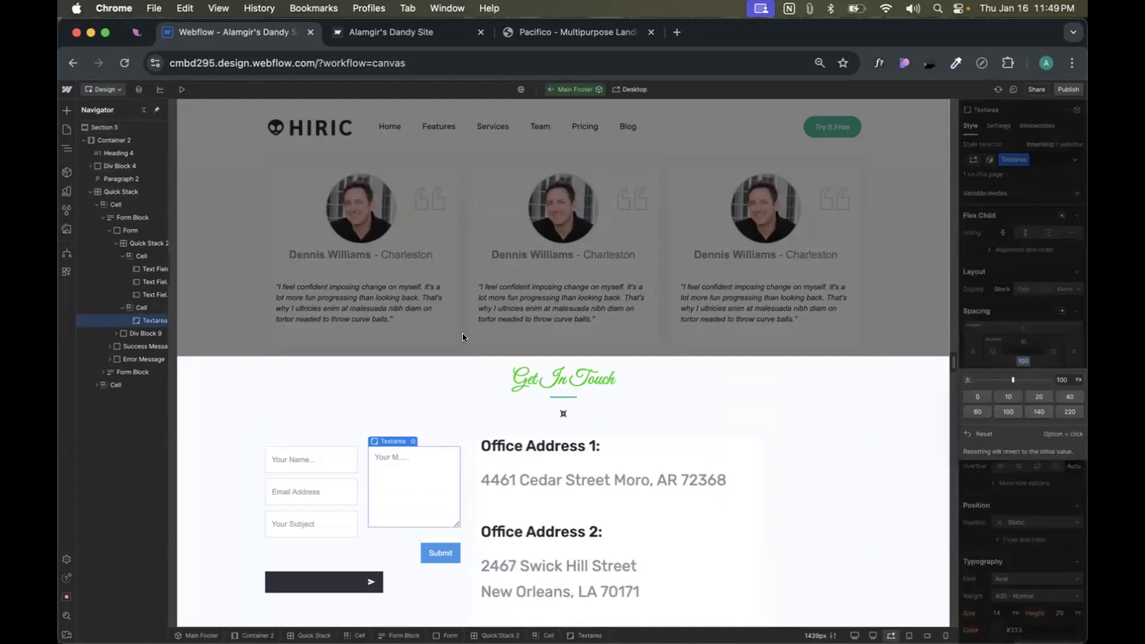
{"action": "left_click", "coordinate": [1017, 346]}
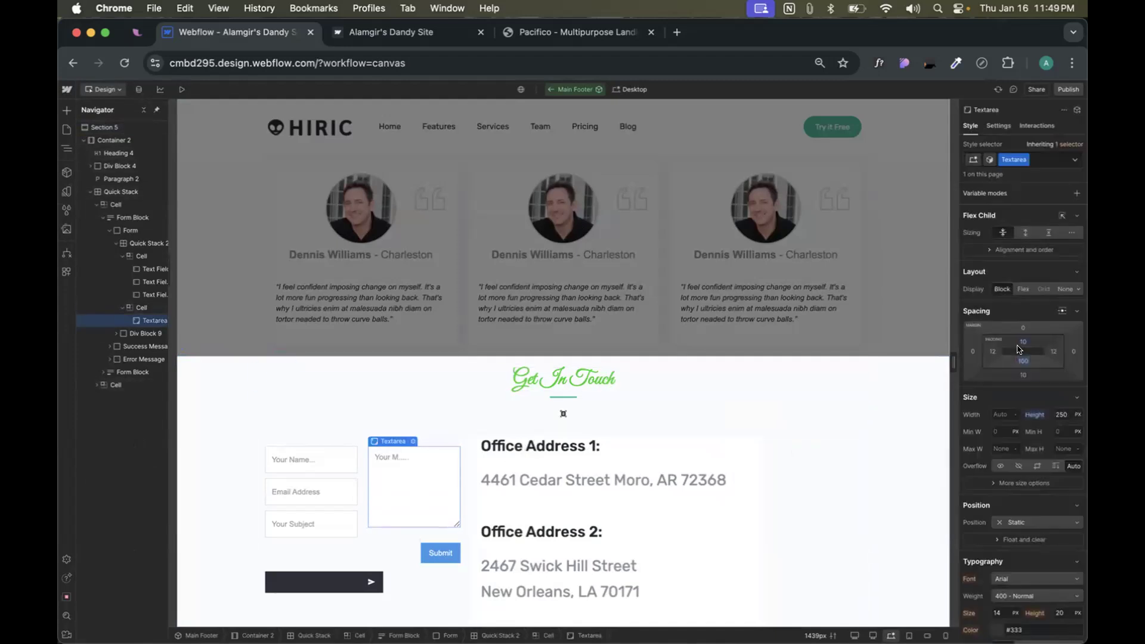
- Fill the message box with repeated sample text in preview, then return to design mode and compare the form with the Pacifico demo
{"action": "left_click", "coordinate": [179, 89]}
{"action": "type", "text": "hfghfh"}
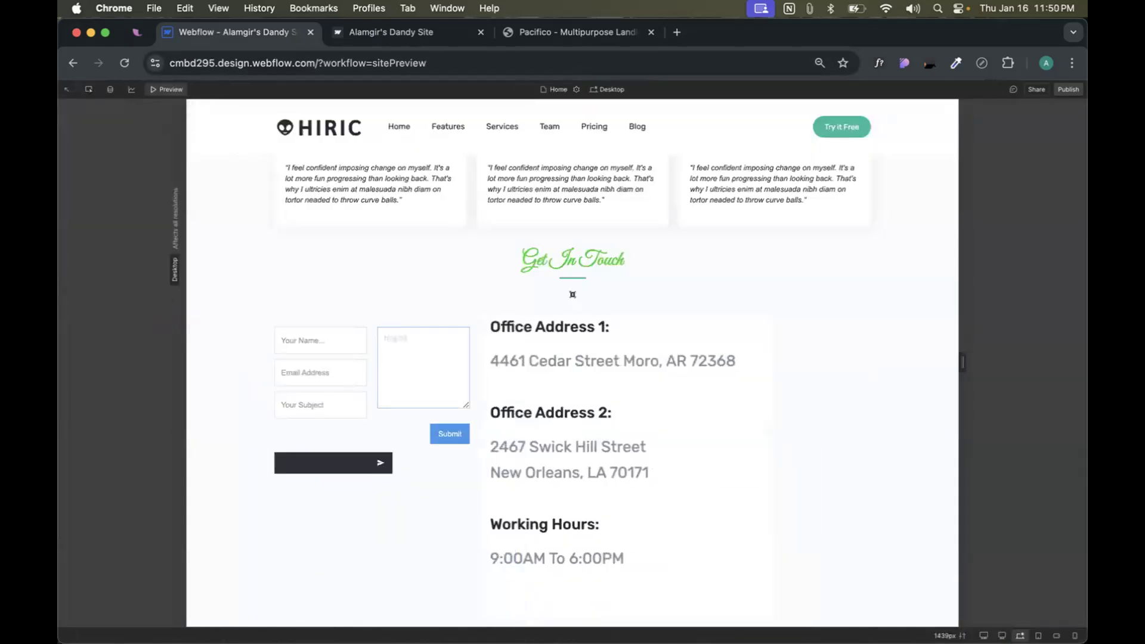
{"action": "key", "text": "super+a"}
{"action": "key", "text": "super+c"}
{"action": "key", "text": "super+v"}
{"action": "key", "text": "super+v"}
{"action": "key", "text": "super+v"}
{"action": "key", "text": "super+v"}
{"action": "key", "text": "super+v"}
{"action": "key", "text": "super+v"}
{"action": "key", "text": "super+v"}
{"action": "key", "text": "super+v"}
{"action": "key", "text": "super+v"}
{"action": "key", "text": "super+v"}
{"action": "key", "text": "super+v"}
{"action": "key", "text": "super+v"}
{"action": "key", "text": "super+v"}
{"action": "key", "text": "super+v"}
{"action": "key", "text": "super+v"}
{"action": "key", "text": "super+v"}
{"action": "key", "text": "super+v"}
{"action": "key", "text": "super+v"}
{"action": "key", "text": "super+v"}
{"action": "key", "text": "super+v"}
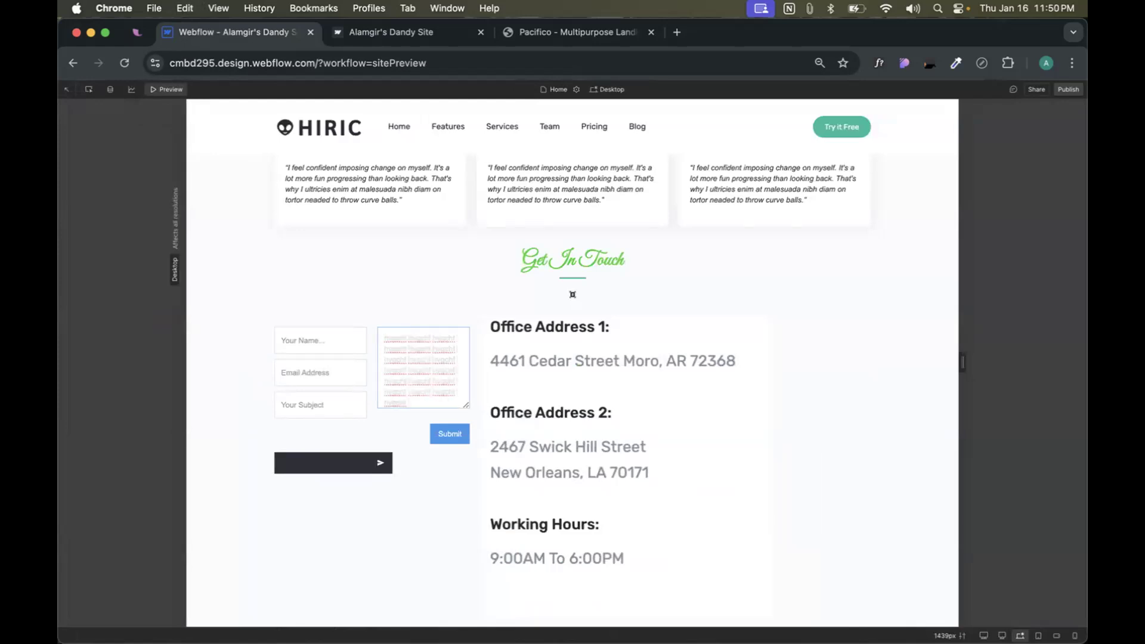
{"action": "key", "text": "super+v"}
{"action": "left_click", "coordinate": [169, 90]}
{"action": "left_click", "coordinate": [572, 32]}
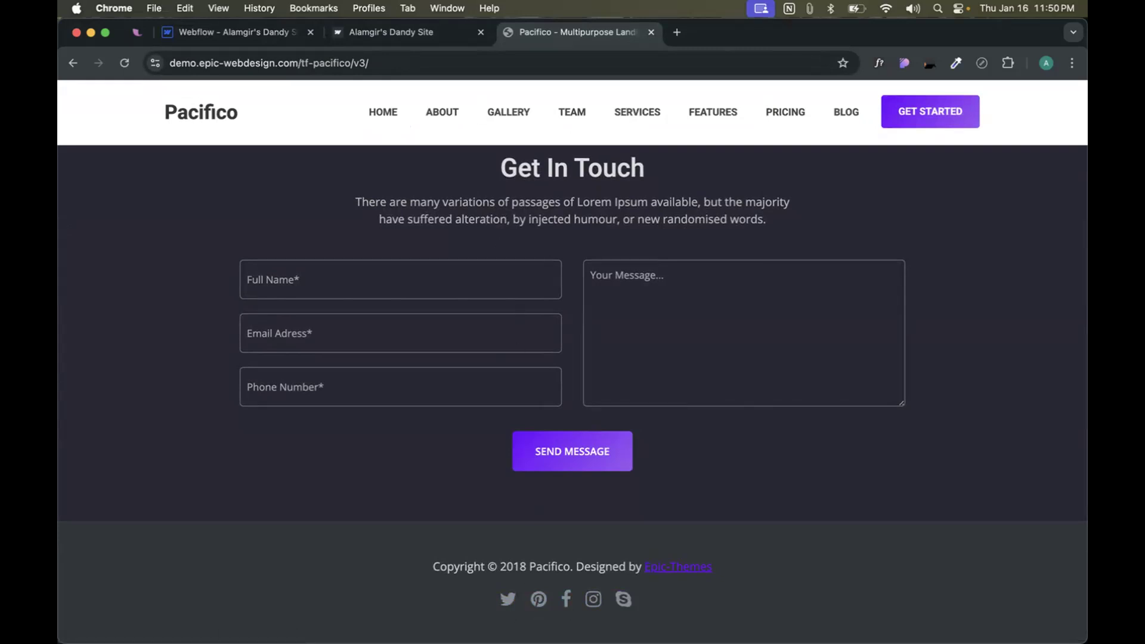
{"action": "key", "text": "super+1"}
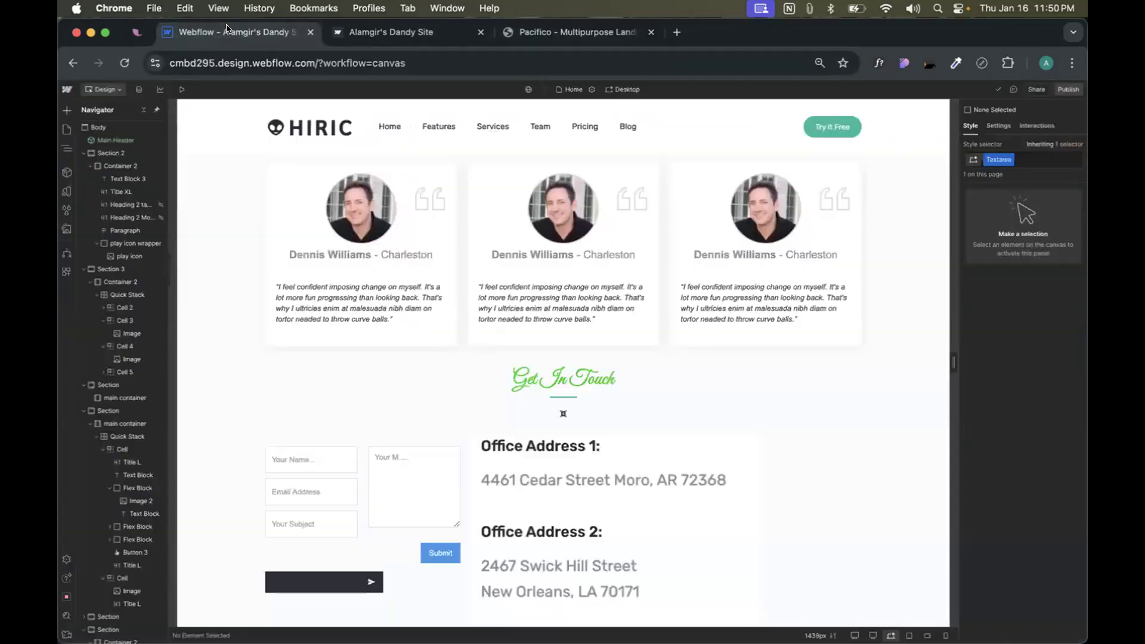
- Search Google for material icons in a new tab and open the Google Fonts Material Symbols and Icons page
{"action": "scroll", "coordinate": [455, 572], "scroll_direction": "down", "scroll_amount": 3}
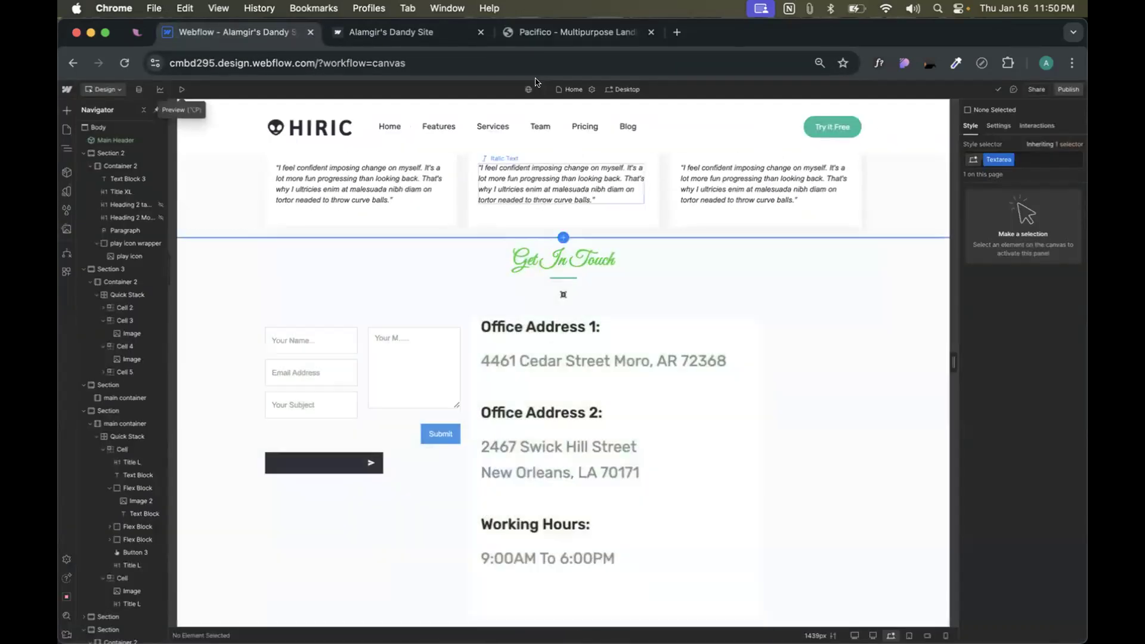
{"action": "left_click", "coordinate": [533, 32]}
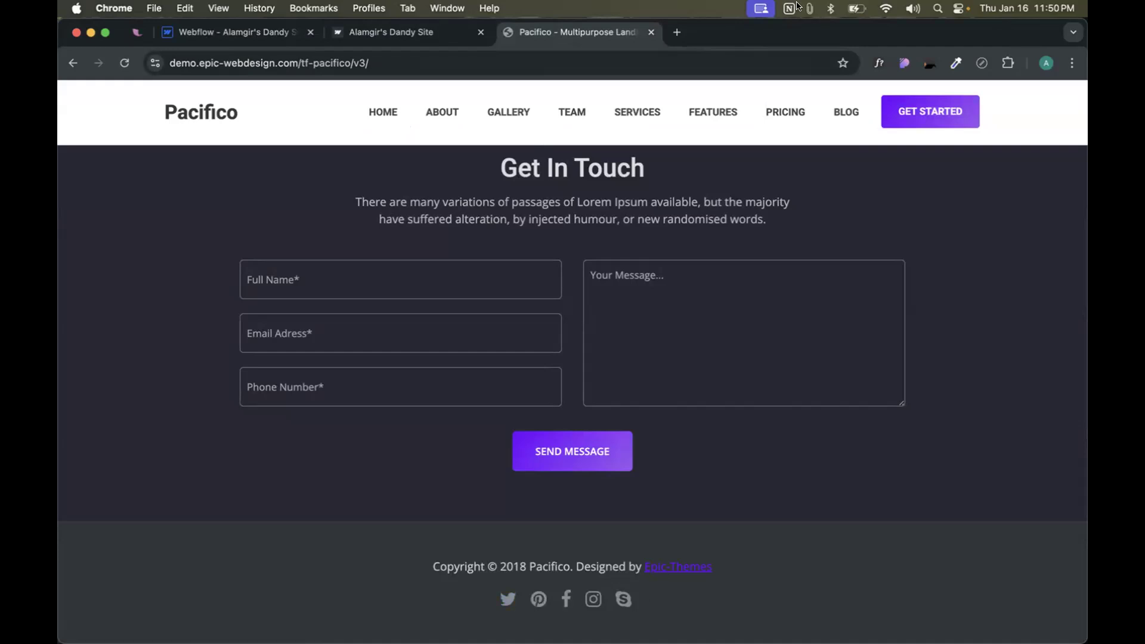
{"action": "left_click", "coordinate": [677, 32]}
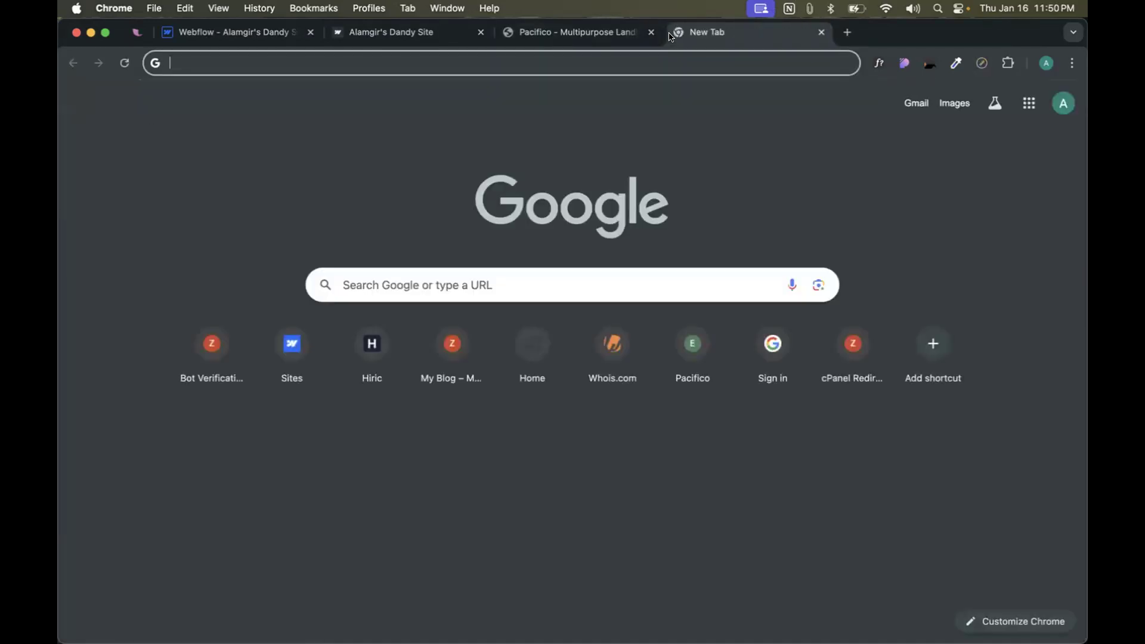
{"action": "type", "text": "mata"}
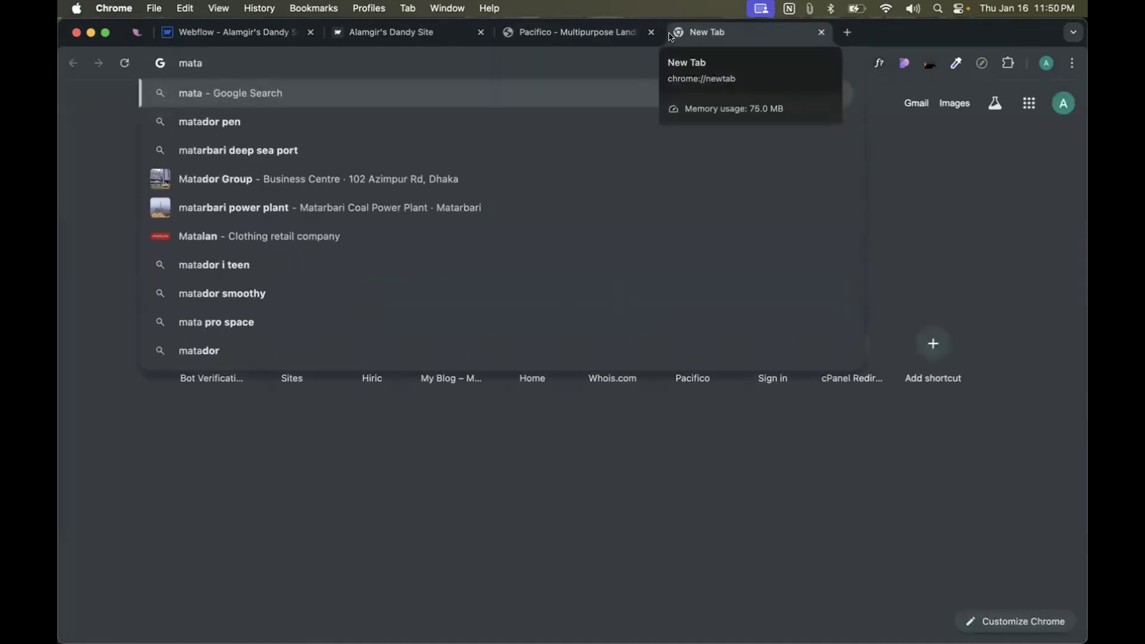
{"action": "type", "text": "ria"}
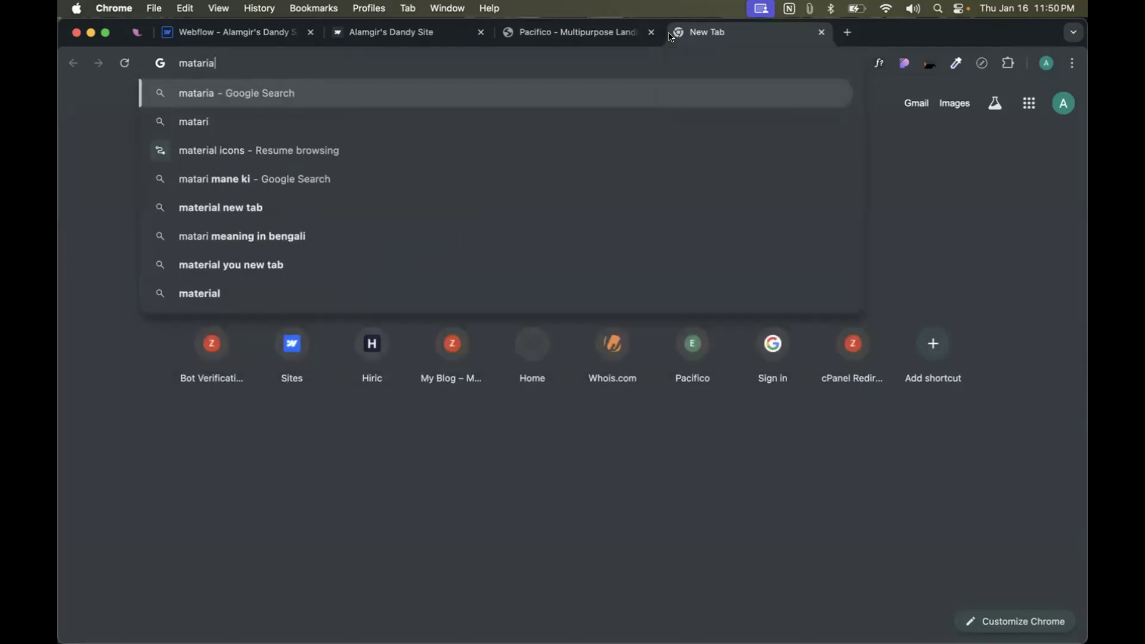
{"action": "type", "text": "l icons"}
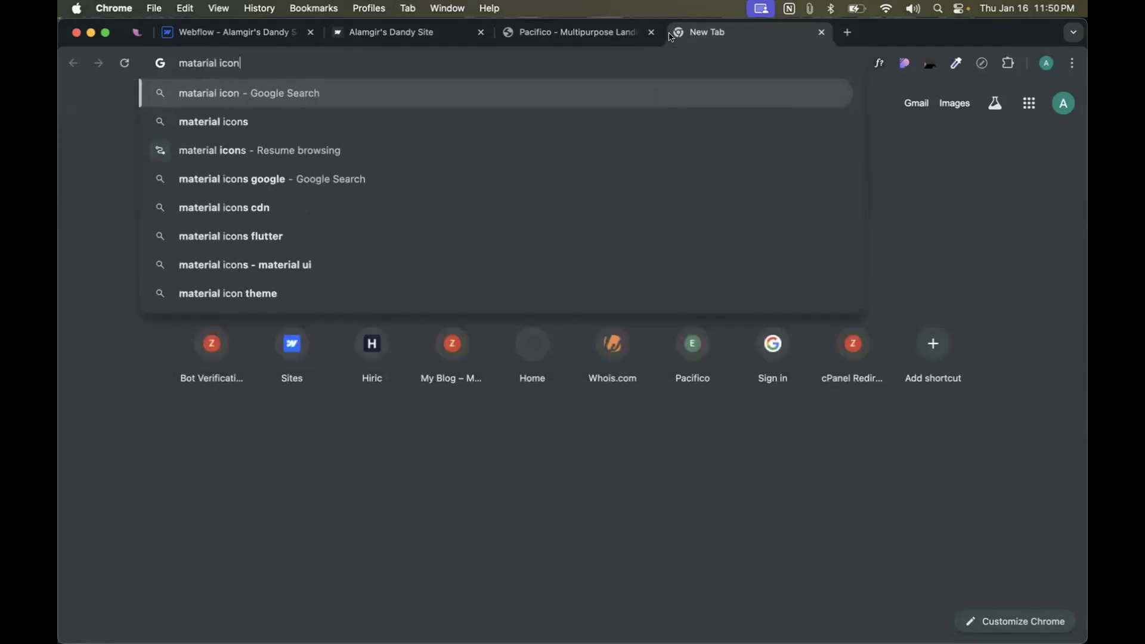
{"action": "key", "text": "Return"}
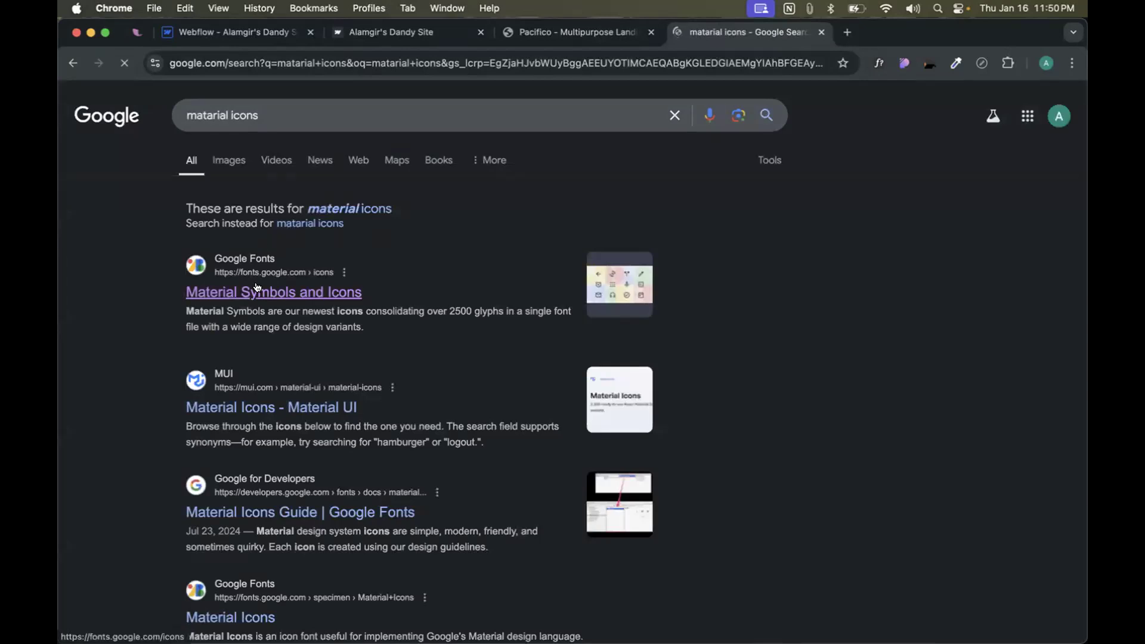
{"action": "left_click", "coordinate": [258, 290]}
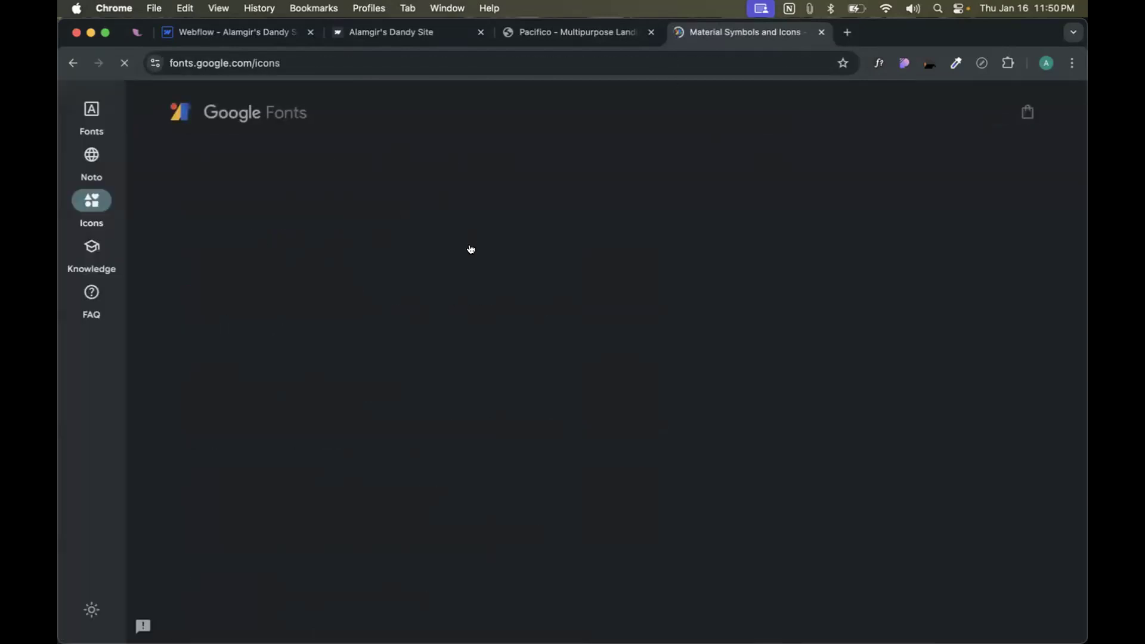
- Search the Google Fonts icon library for twitter and whats, clearing the search after each try
{"action": "left_click", "coordinate": [620, 124]}
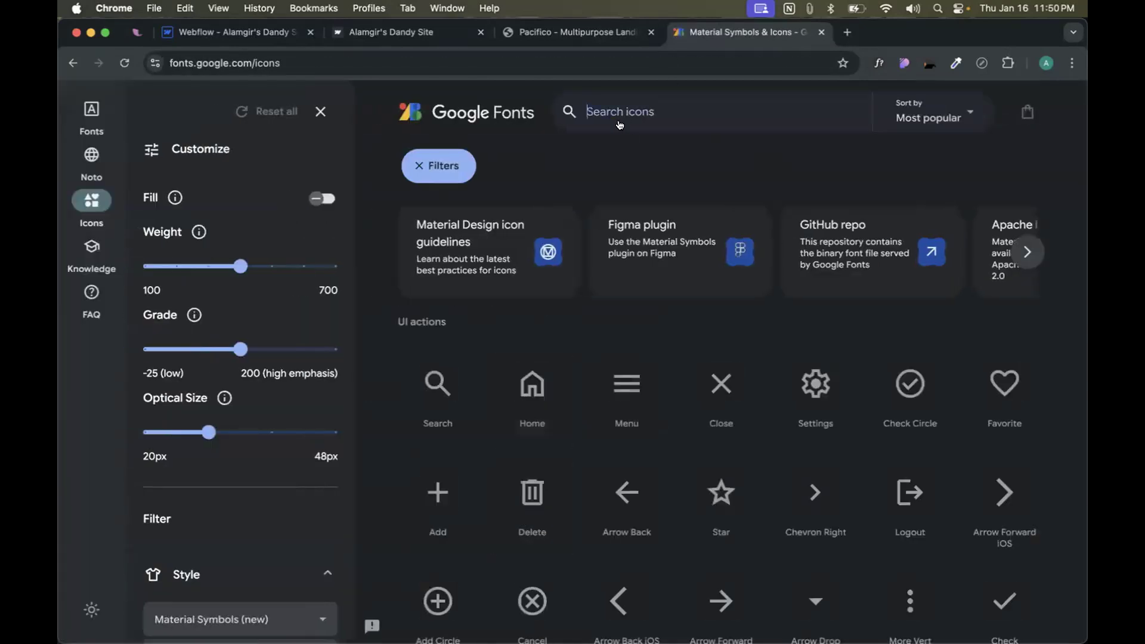
{"action": "type", "text": "twitter"}
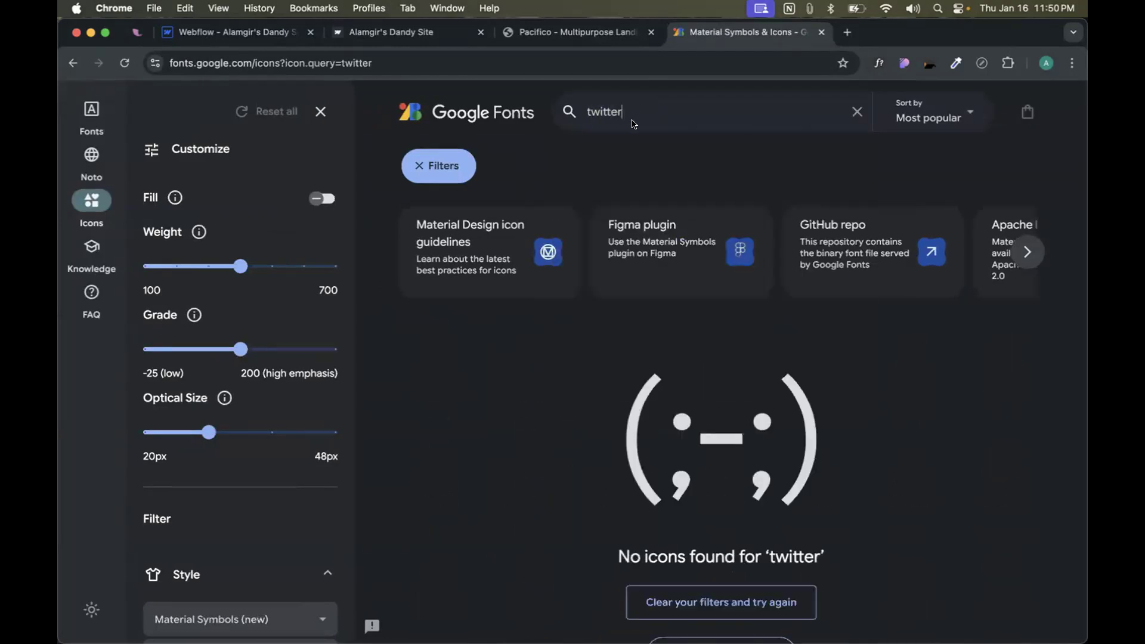
{"action": "key", "text": "BackSpace"}
{"action": "key", "text": "BackSpace"}
{"action": "key", "text": "BackSpace"}
{"action": "key", "text": "BackSpace"}
{"action": "key", "text": "BackSpace"}
{"action": "key", "text": "BackSpace"}
{"action": "key", "text": "BackSpace"}
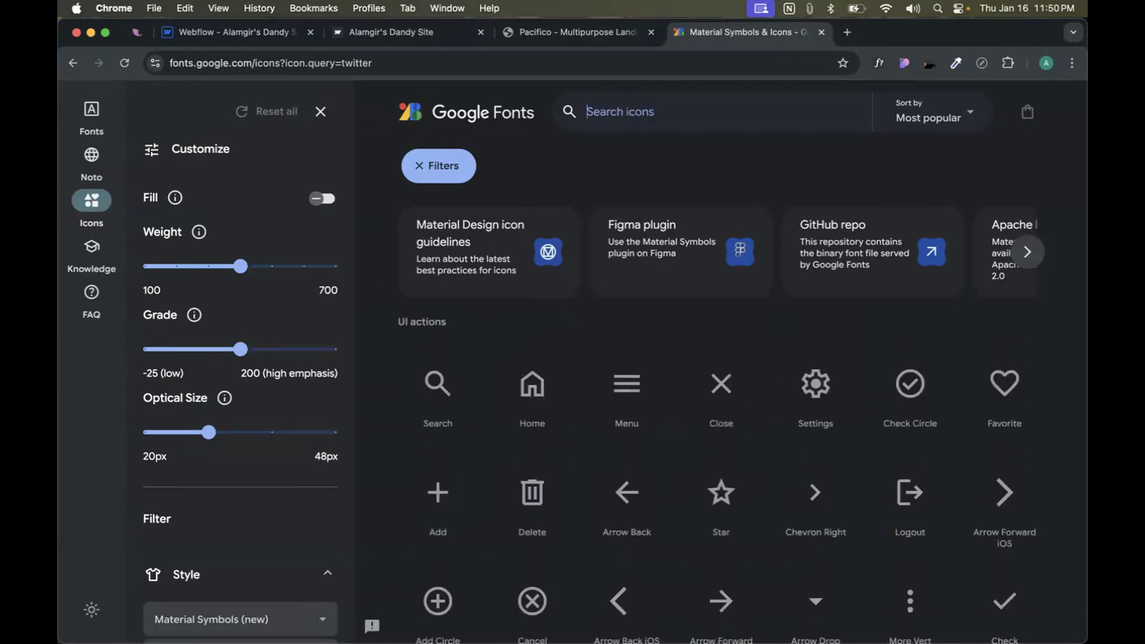
{"action": "type", "text": "wha"}
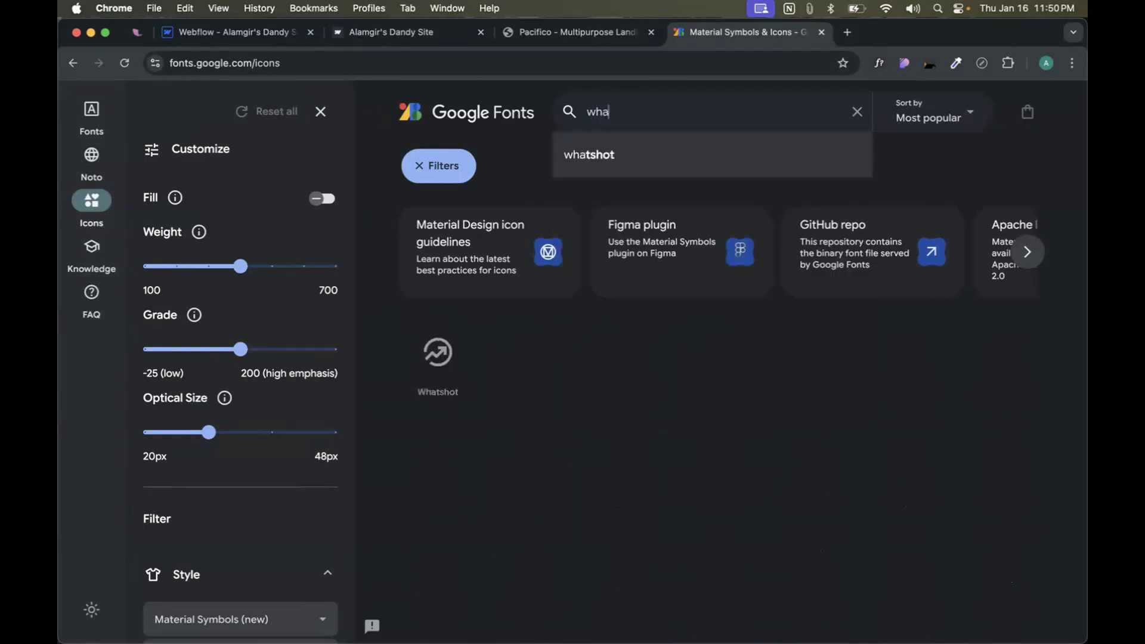
{"action": "key", "text": "BackSpace"}
{"action": "type", "text": "ats"}
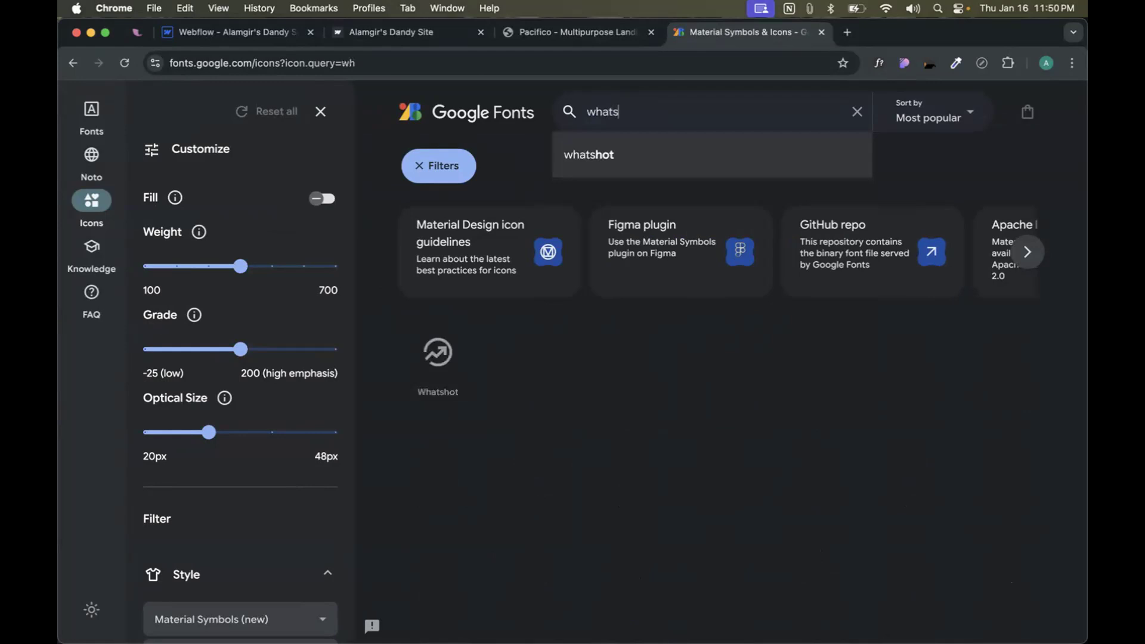
{"action": "key", "text": "BackSpace"}
{"action": "key", "text": "BackSpace"}
{"action": "key", "text": "BackSpace"}
{"action": "key", "text": "BackSpace"}
{"action": "key", "text": "BackSpace"}
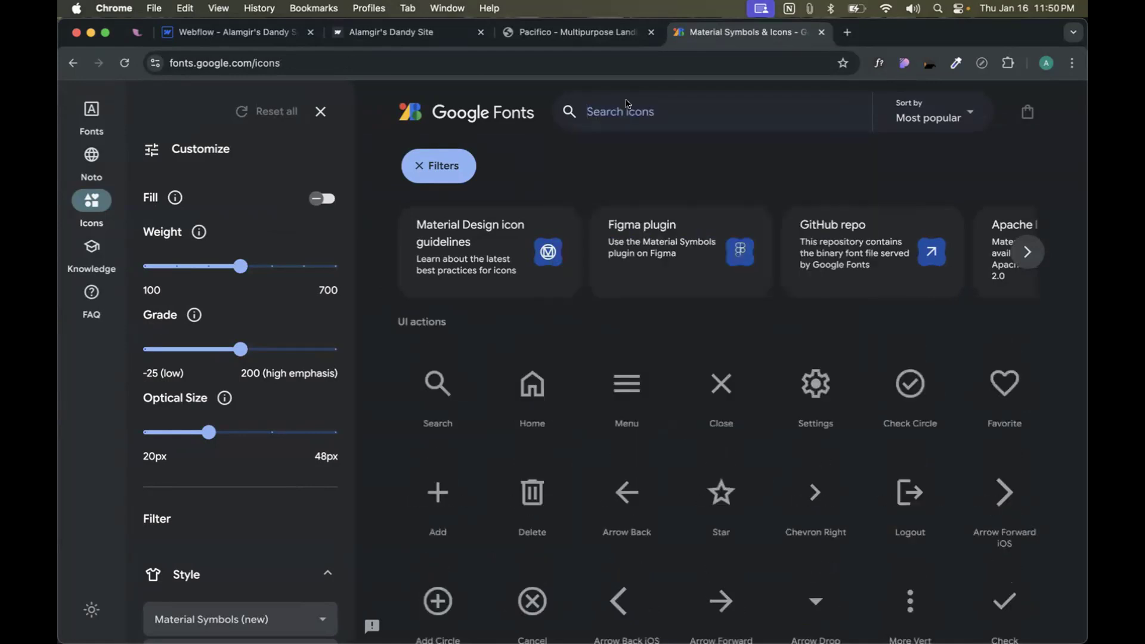
- Browse the icon library's filter options and narrow the icons to the AI category
{"action": "scroll", "coordinate": [624, 233], "scroll_direction": "down", "scroll_amount": 3}
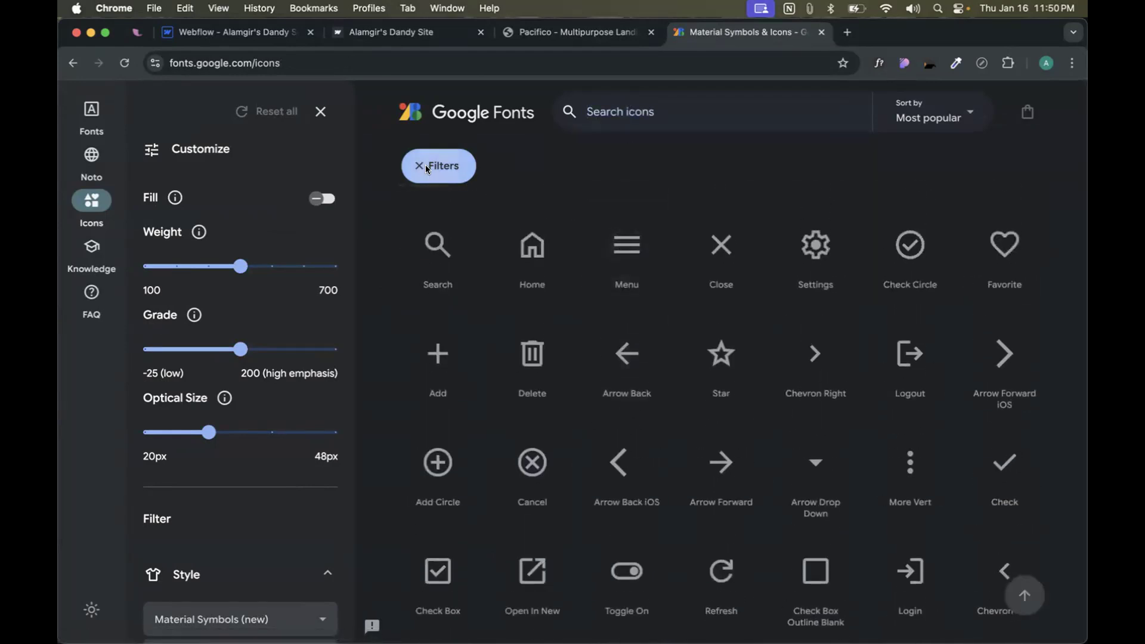
{"action": "left_click", "coordinate": [432, 166]}
{"action": "left_click", "coordinate": [210, 166]}
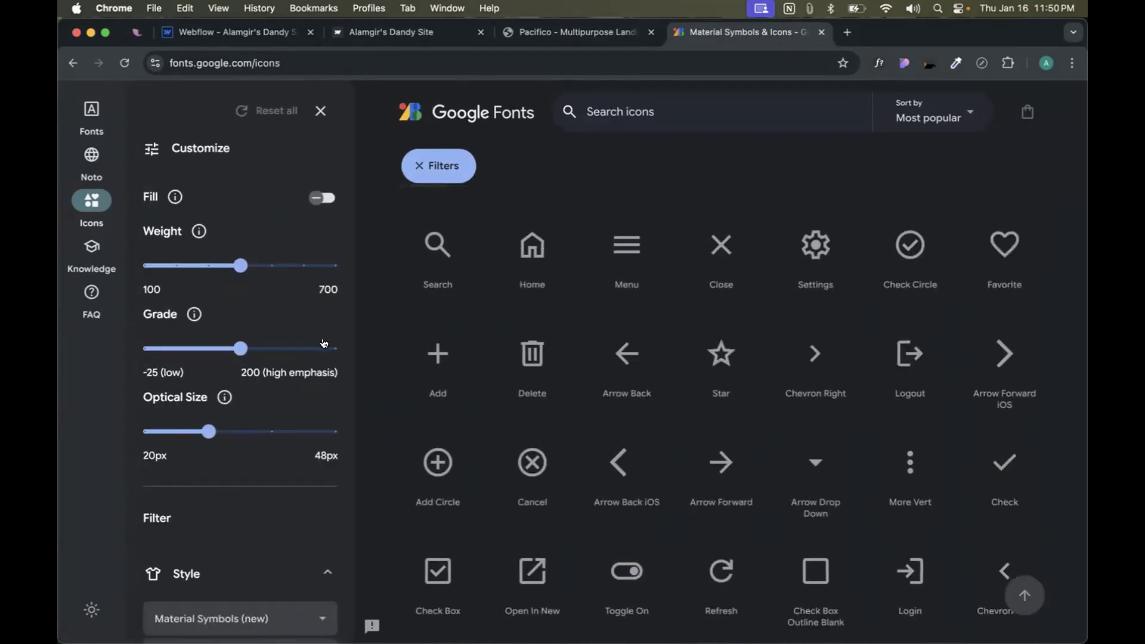
{"action": "scroll", "coordinate": [324, 343], "scroll_direction": "down", "scroll_amount": 5}
{"action": "left_click", "coordinate": [204, 338]}
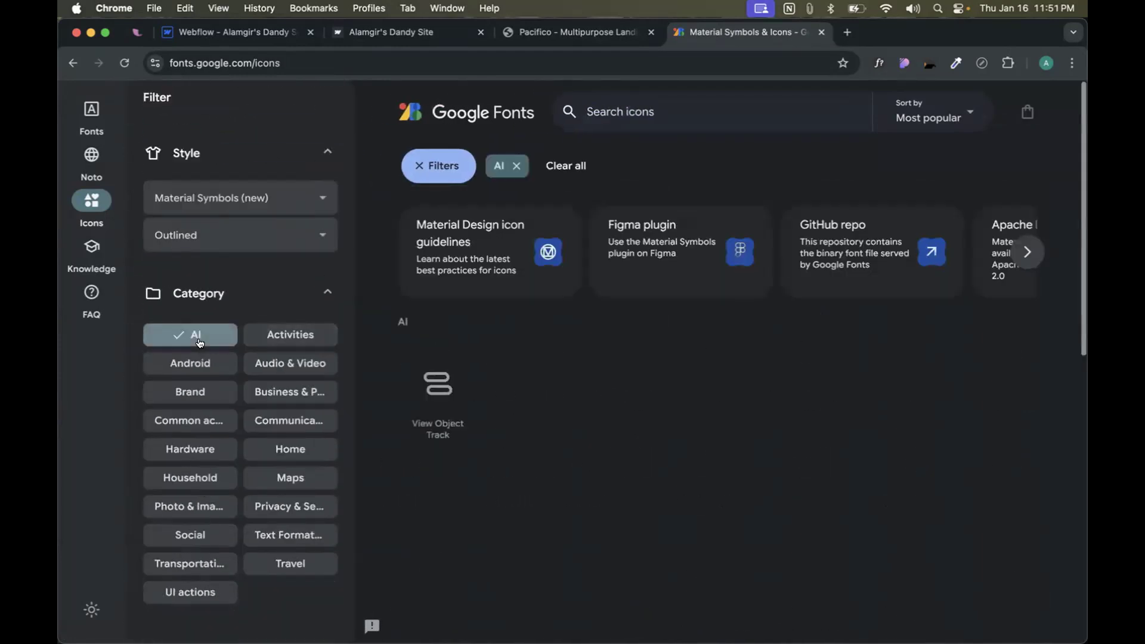
{"action": "scroll", "coordinate": [405, 298], "scroll_direction": "up", "scroll_amount": 2}
{"action": "left_click", "coordinate": [631, 114]}
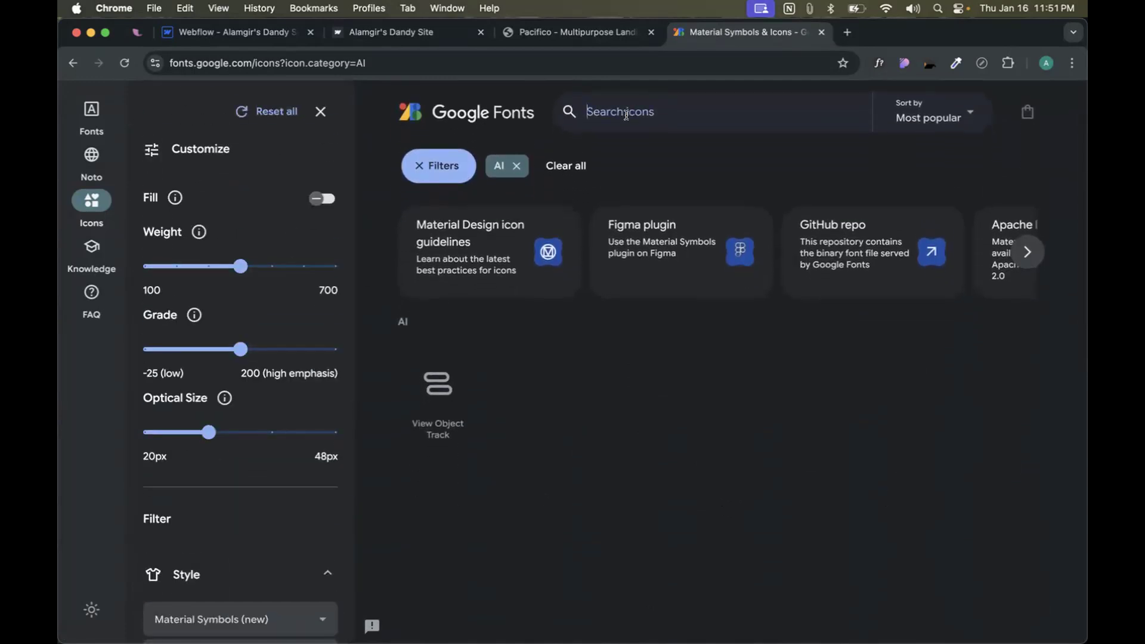
- Search Google for SVG Repo in a new tab and open the svgrepo.com site
{"action": "left_click", "coordinate": [344, 35]}
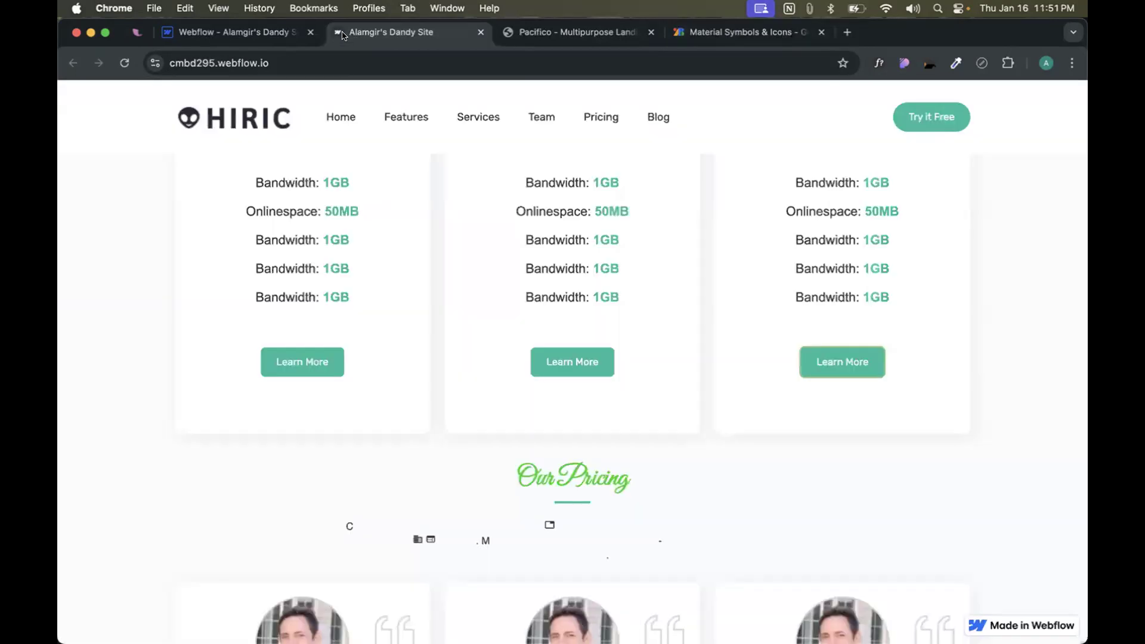
{"action": "left_click", "coordinate": [284, 34]}
{"action": "left_click", "coordinate": [396, 34]}
{"action": "left_click", "coordinate": [847, 32]}
{"action": "type", "text": "svgpro"}
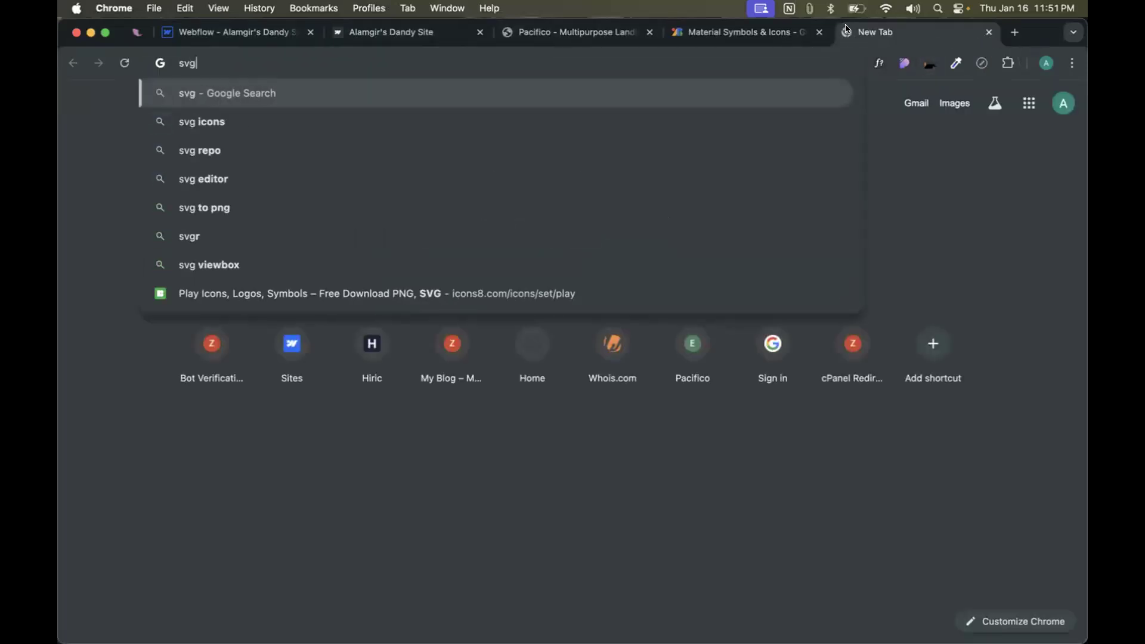
{"action": "key", "text": "Return"}
{"action": "left_click", "coordinate": [278, 237]}
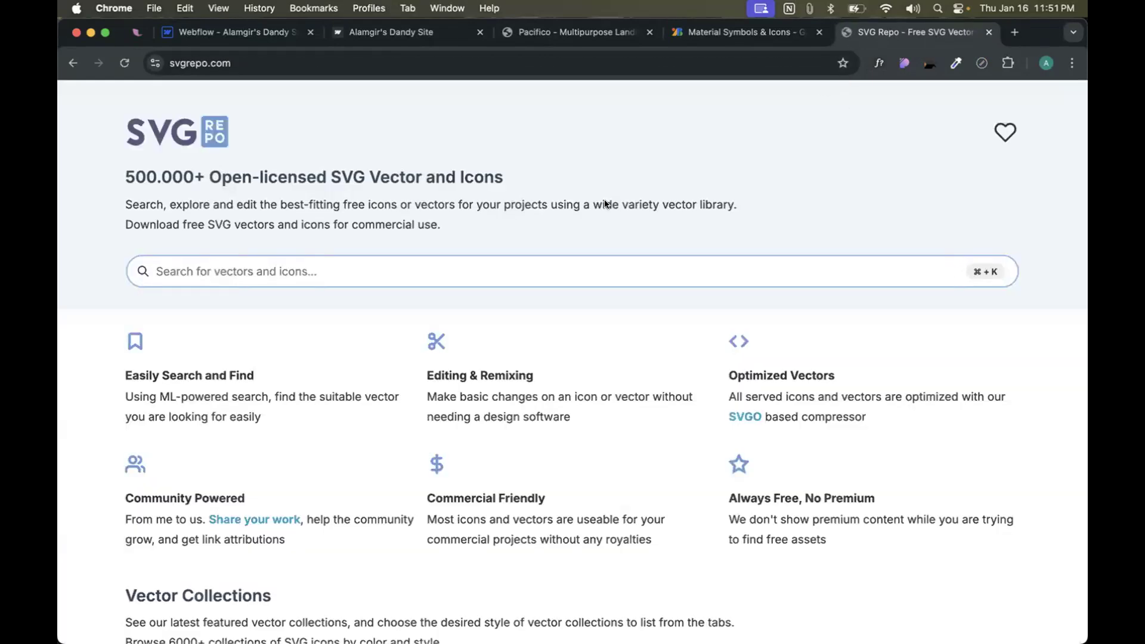
- Search SVG Repo for whatsapp, then open the solid green icon's page and show its download formats
{"action": "scroll", "coordinate": [475, 209], "scroll_direction": "down", "scroll_amount": 3}
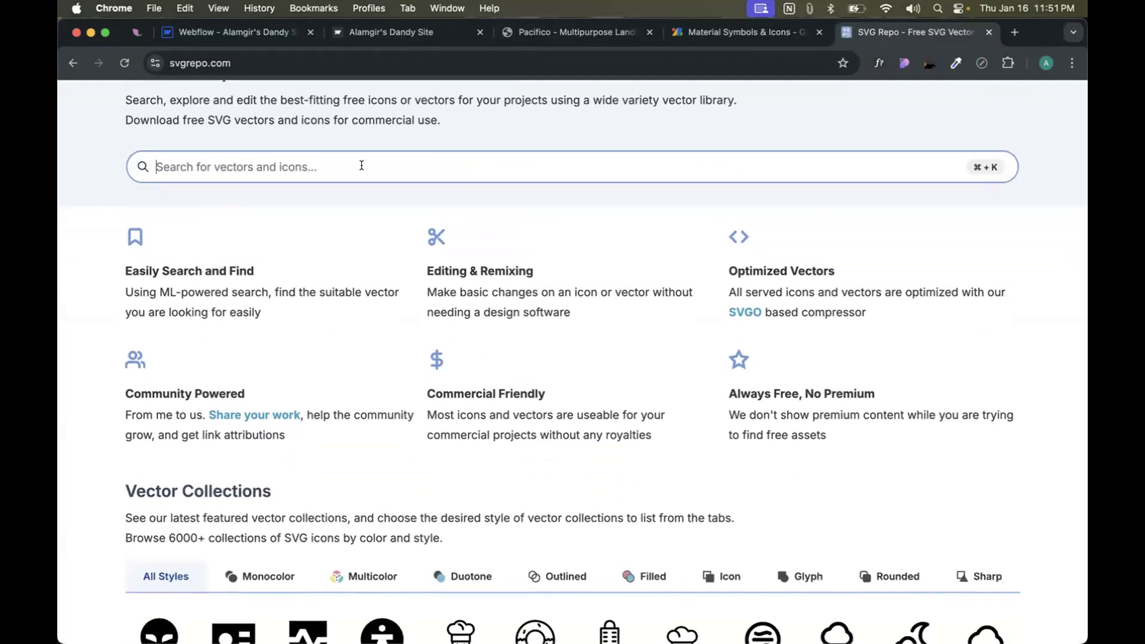
{"action": "left_click", "coordinate": [361, 165]}
{"action": "type", "text": "whatsapp"}
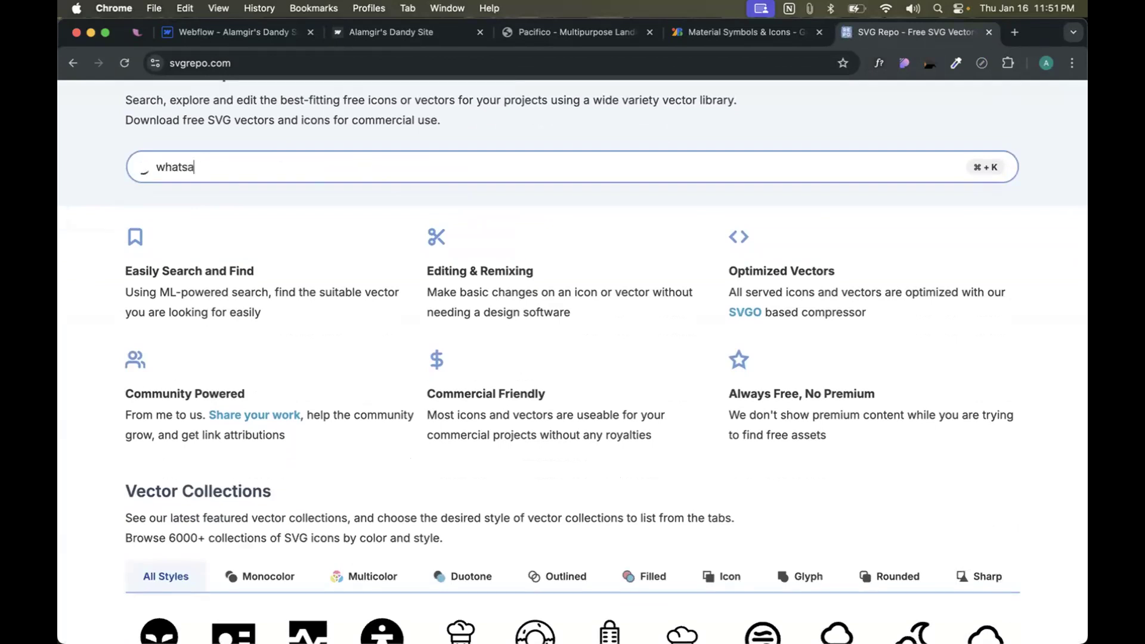
{"action": "key", "text": "Return"}
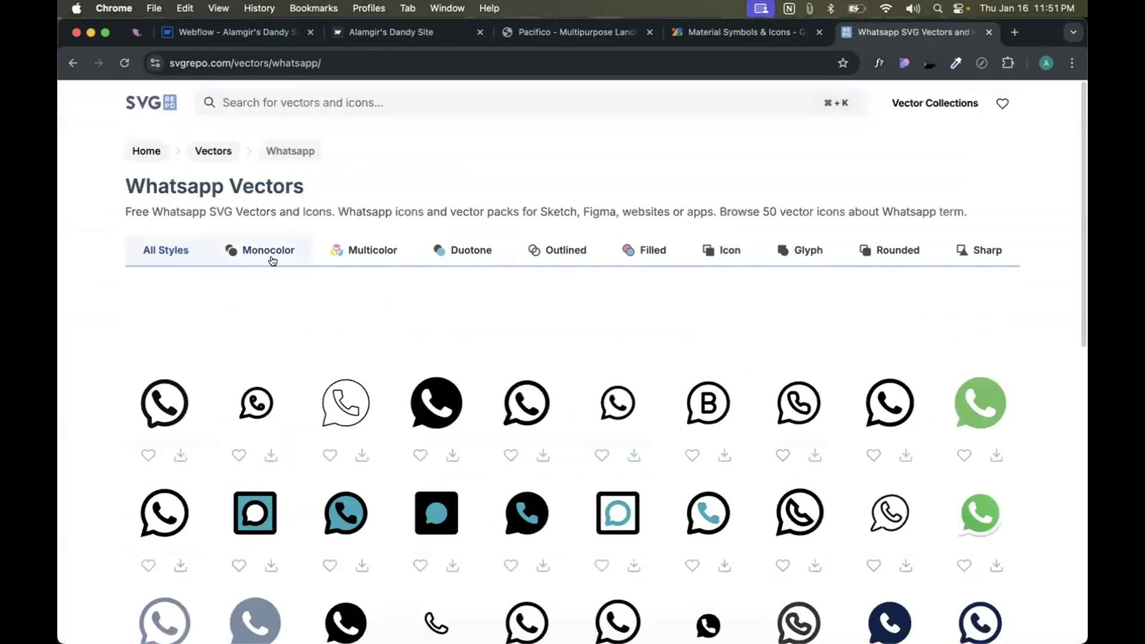
{"action": "scroll", "coordinate": [271, 258], "scroll_direction": "down", "scroll_amount": 3}
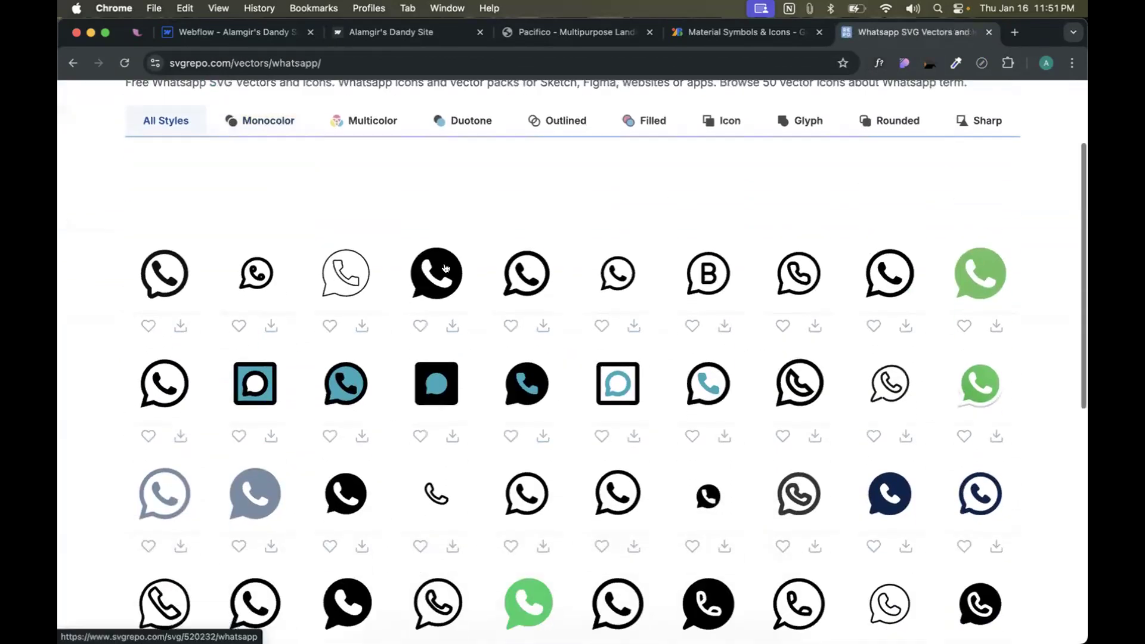
{"action": "left_click", "coordinate": [966, 286]}
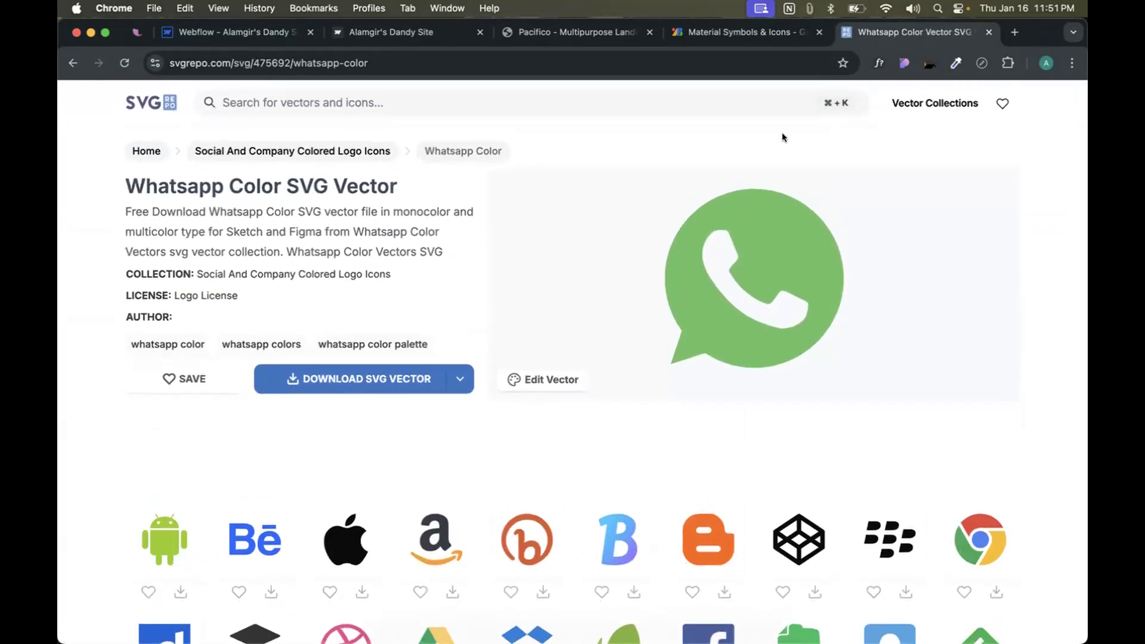
{"action": "left_click", "coordinate": [457, 379]}
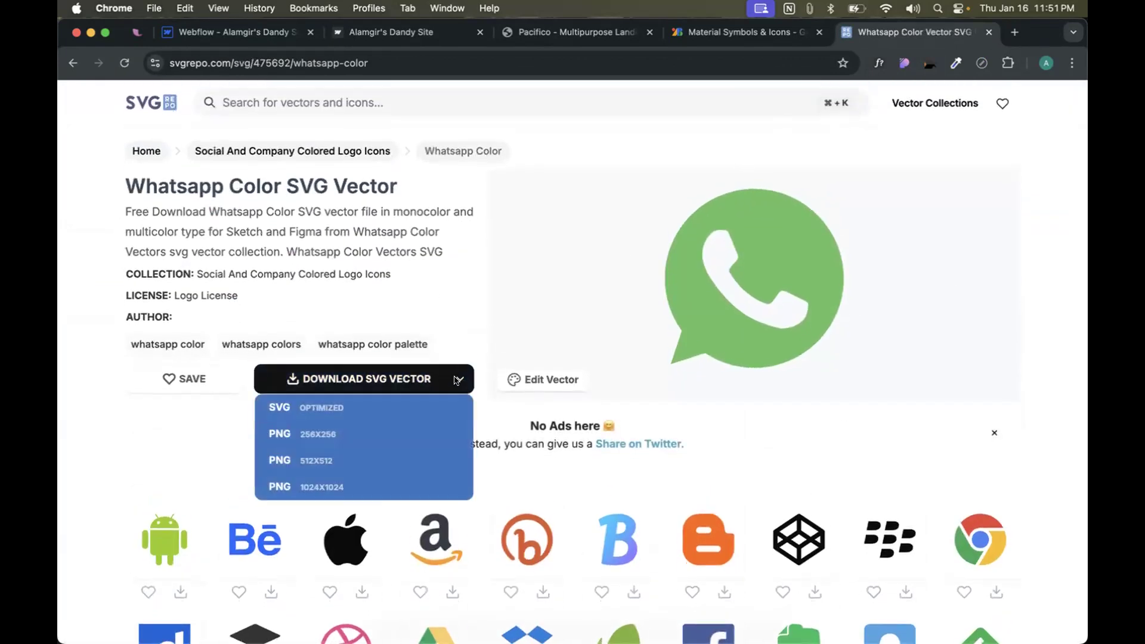
- Return to the Pacifico demo and sample the footer Pinterest icon's blue hover colour with the colour picker extension
{"action": "left_click", "coordinate": [232, 32]}
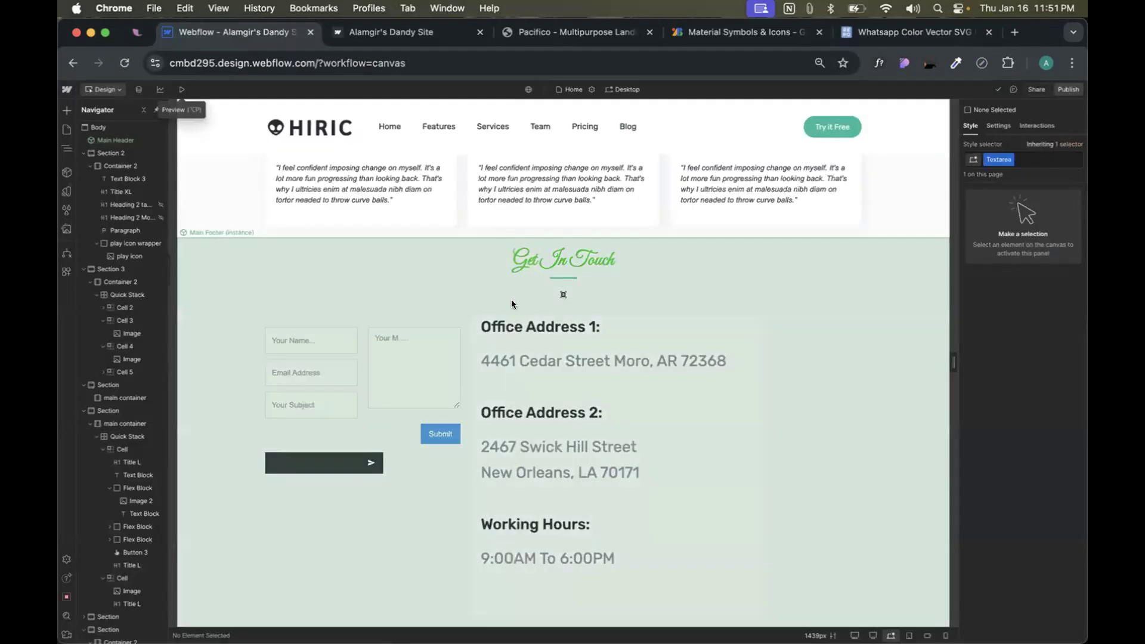
{"action": "left_click", "coordinate": [558, 33]}
{"action": "left_click", "coordinate": [754, 37]}
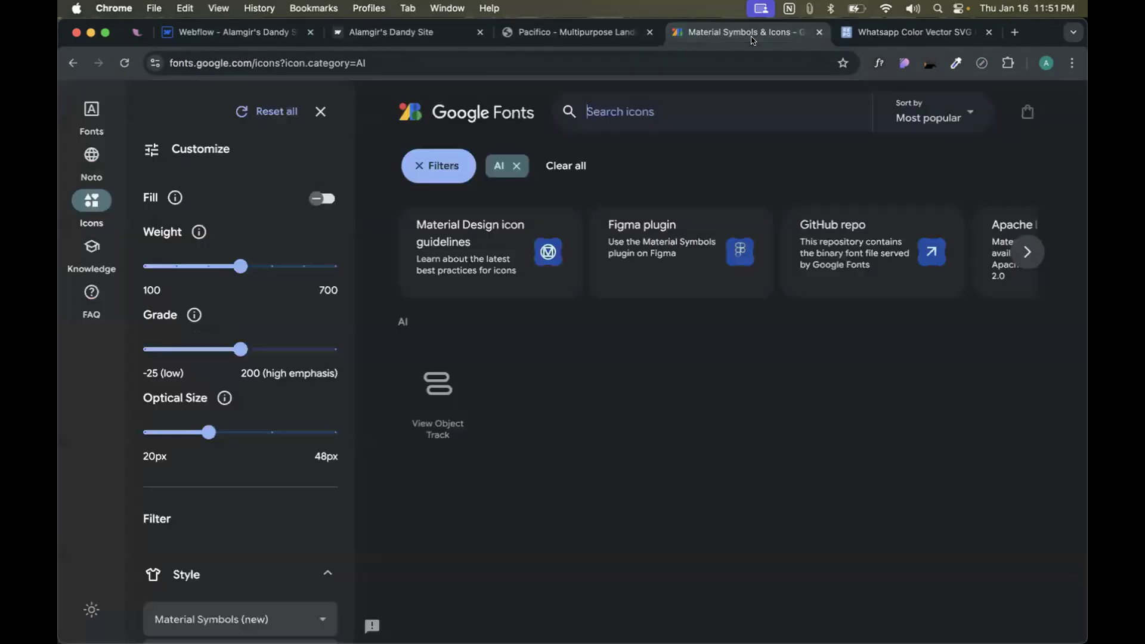
{"action": "left_click", "coordinate": [582, 37]}
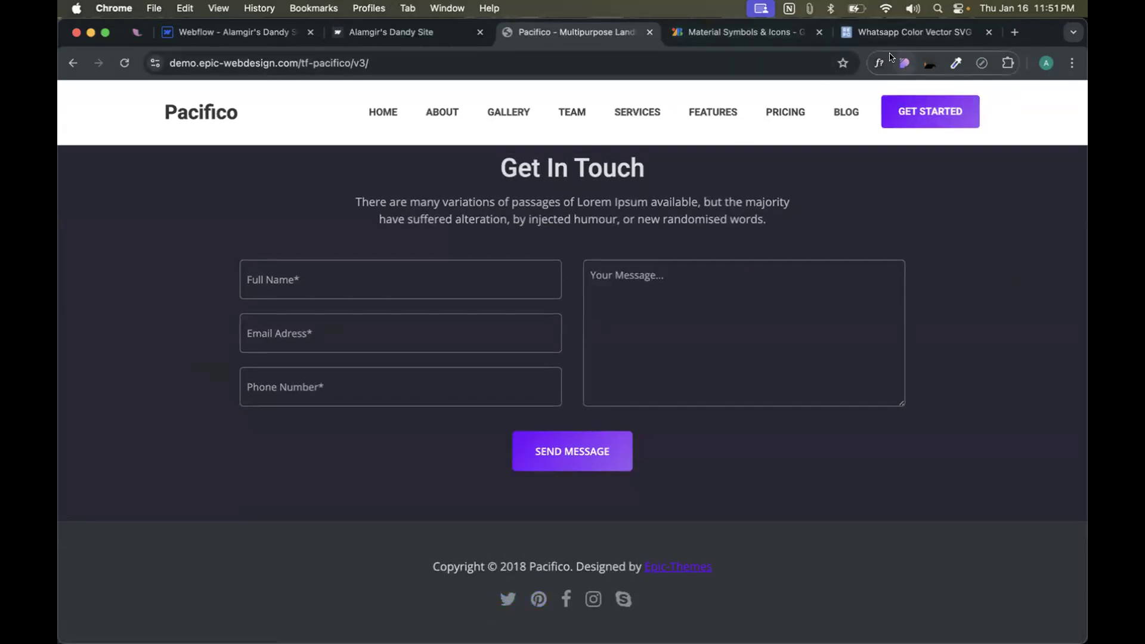
{"action": "left_click", "coordinate": [956, 63]}
{"action": "left_click", "coordinate": [926, 85]}
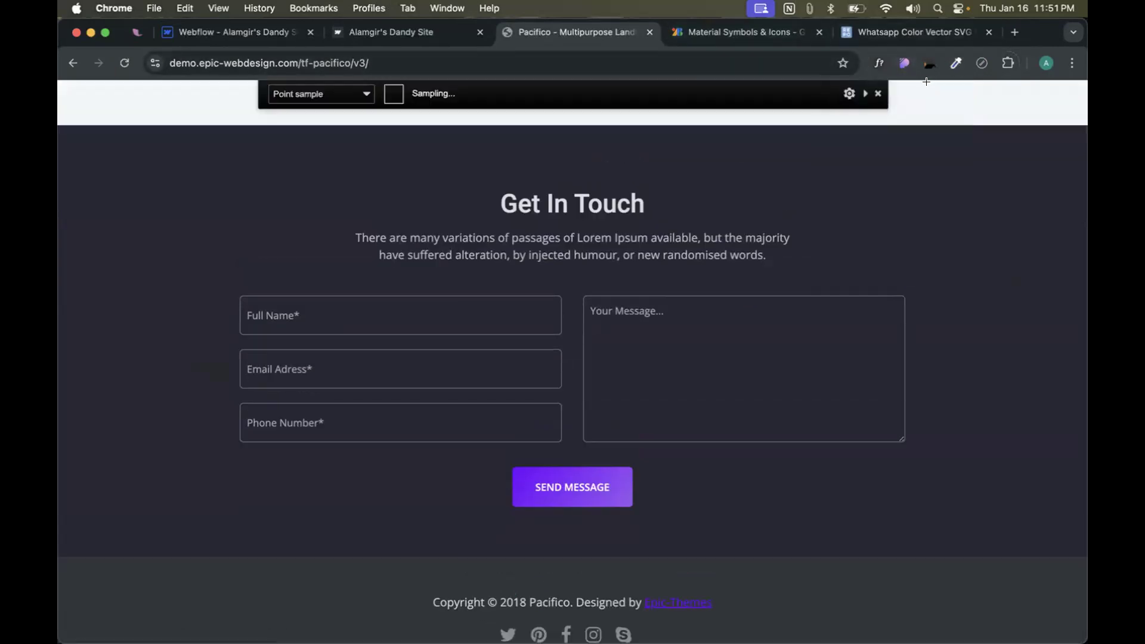
{"action": "left_click", "coordinate": [533, 625]}
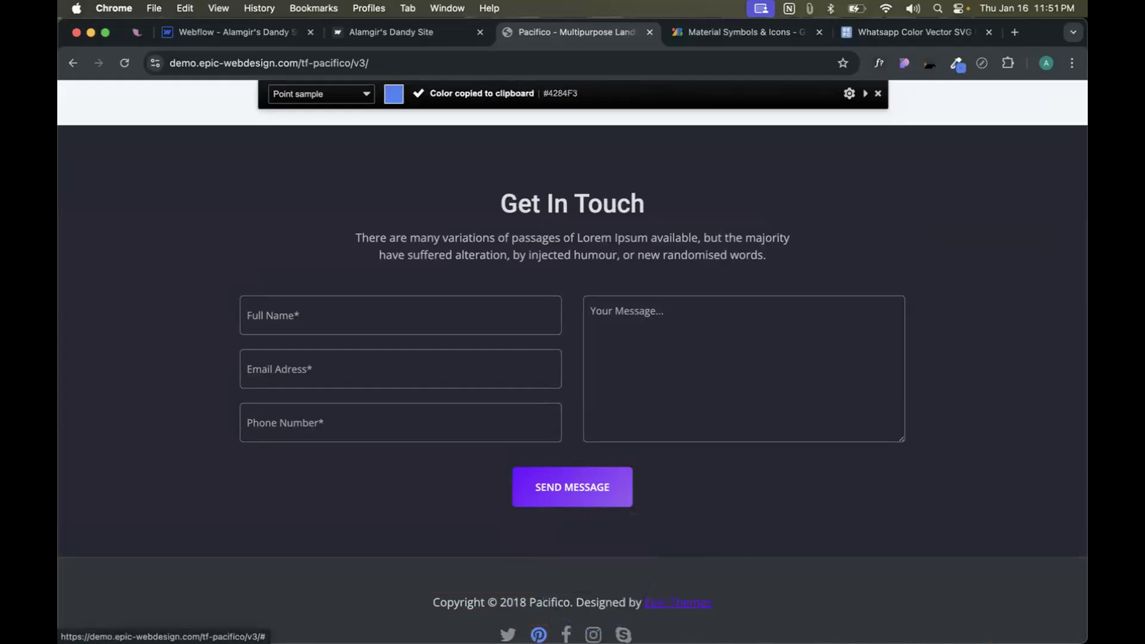
- Open the WhatsApp icon in SVG Repo's vector editor and set its fill colour to #4284F3
{"action": "left_click", "coordinate": [914, 33]}
{"action": "scroll", "coordinate": [766, 284], "scroll_direction": "down", "scroll_amount": 1}
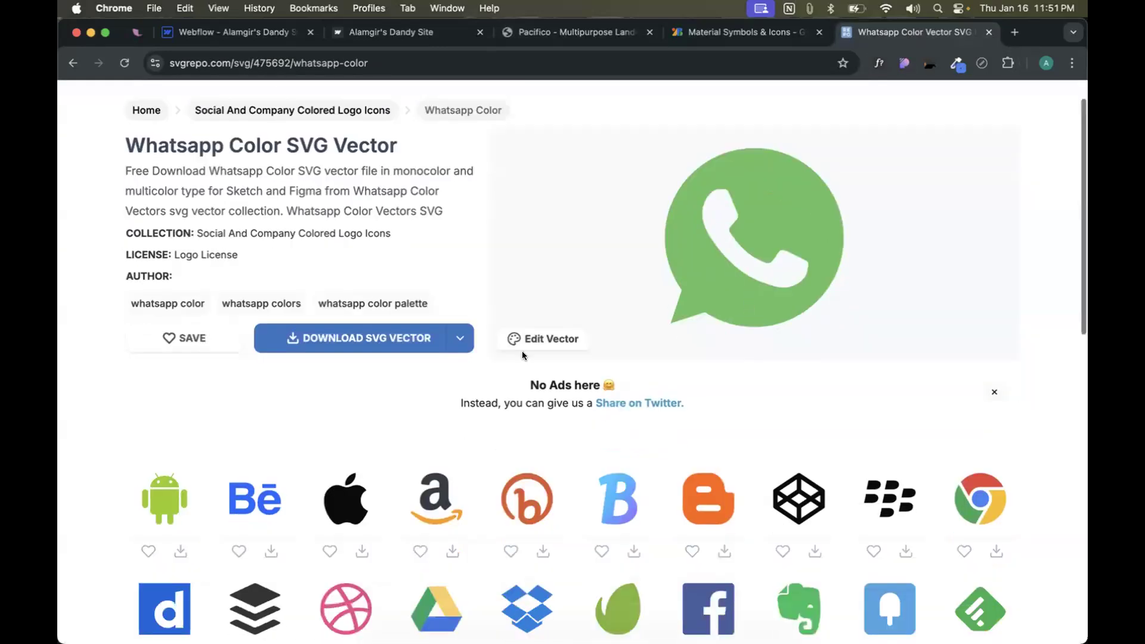
{"action": "left_click", "coordinate": [525, 334]}
{"action": "double_click", "coordinate": [370, 406]}
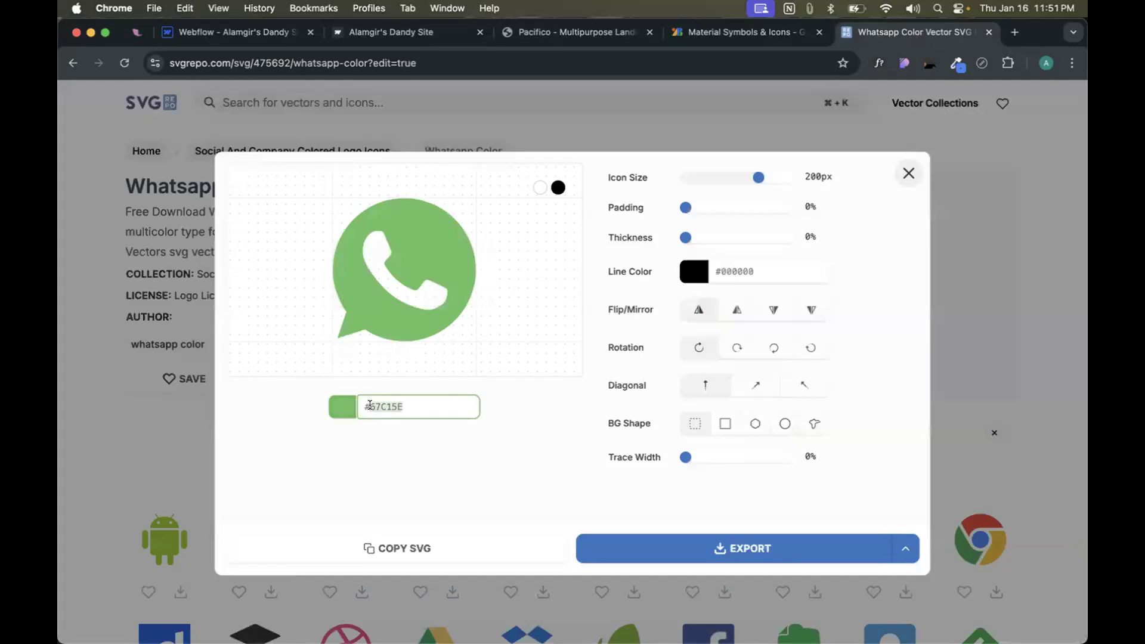
{"action": "key", "text": "super+v"}
{"action": "key", "text": "BackSpace"}
{"action": "key", "text": "BackSpace"}
{"action": "key", "text": "super+v"}
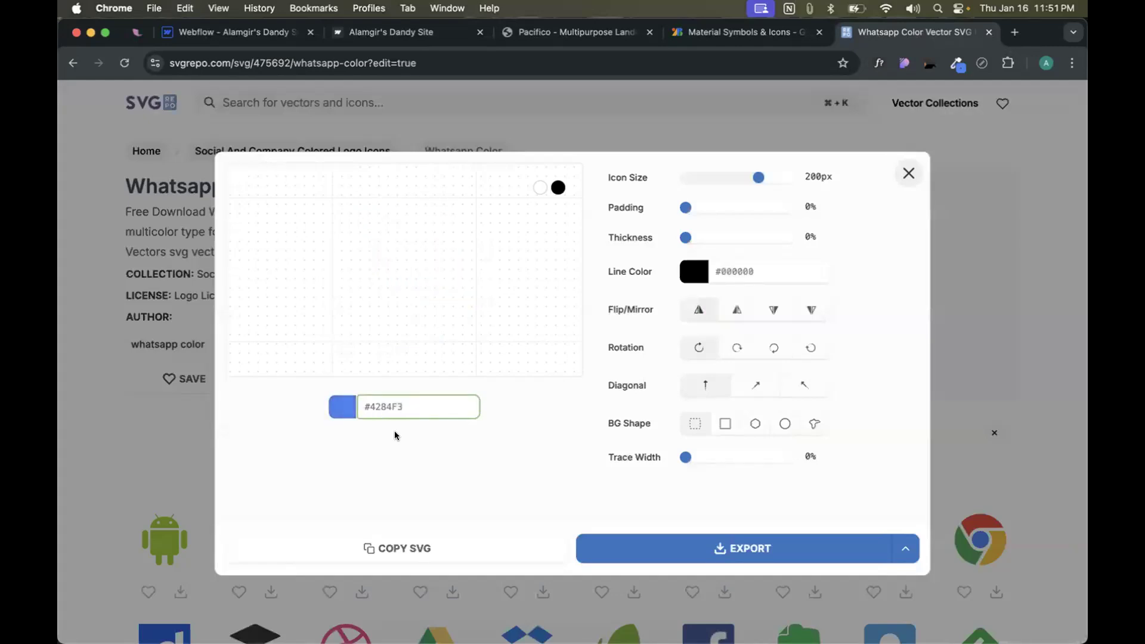
- Preview the recoloured WhatsApp icon against the white background, then close the vector editor
{"action": "left_click", "coordinate": [417, 437]}
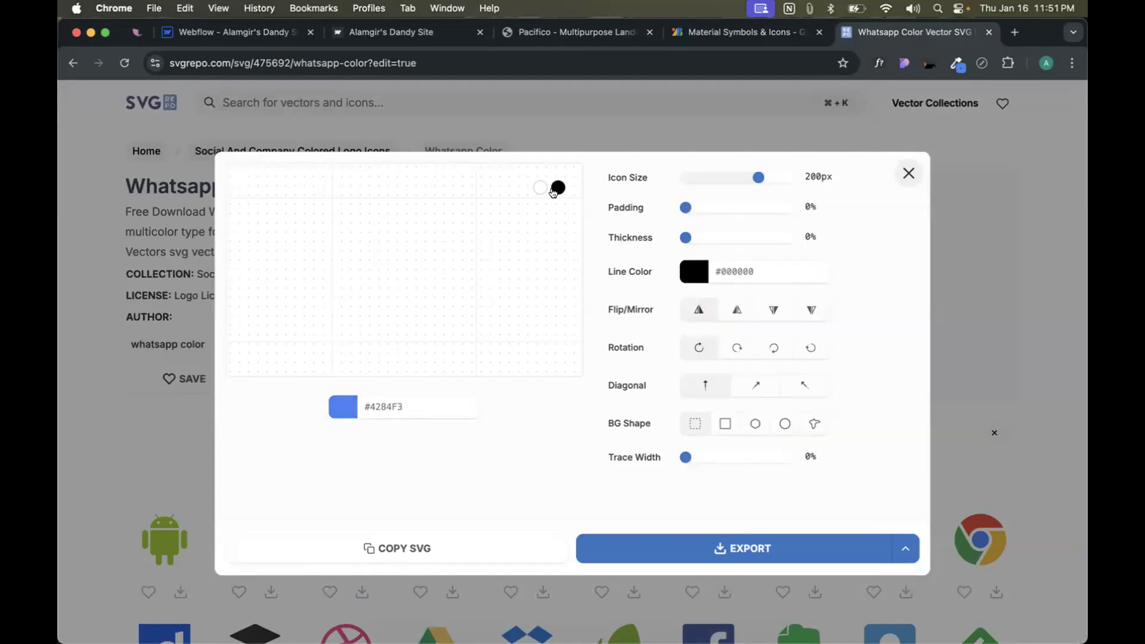
{"action": "left_click", "coordinate": [540, 188]}
{"action": "left_click", "coordinate": [540, 188]}
{"action": "left_click", "coordinate": [909, 174]}
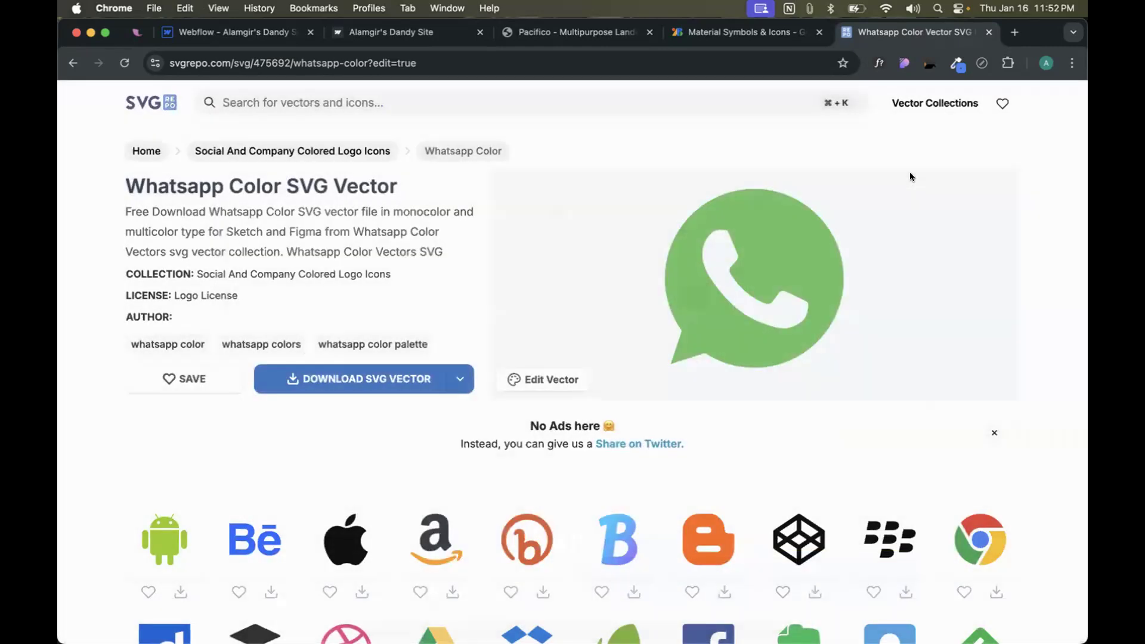
- Reopen the WhatsApp icon in the vector editor and try replacing its fill colour with #4284F3
{"action": "left_click", "coordinate": [521, 379]}
{"action": "left_click", "coordinate": [414, 398]}
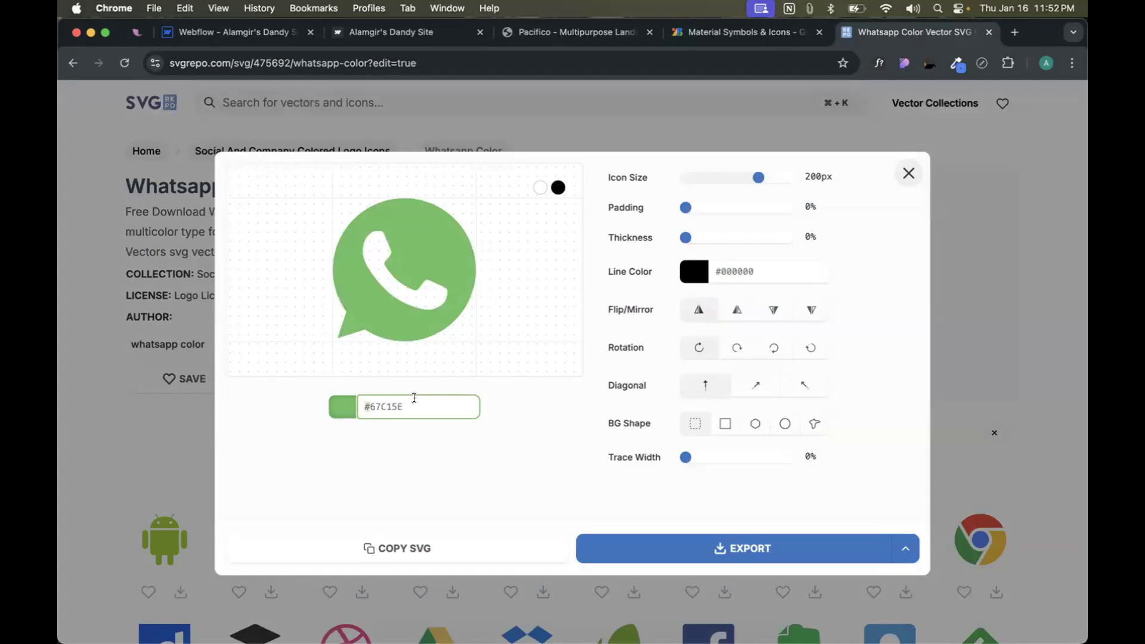
{"action": "key", "text": "super+a"}
{"action": "key", "text": "BackSpace"}
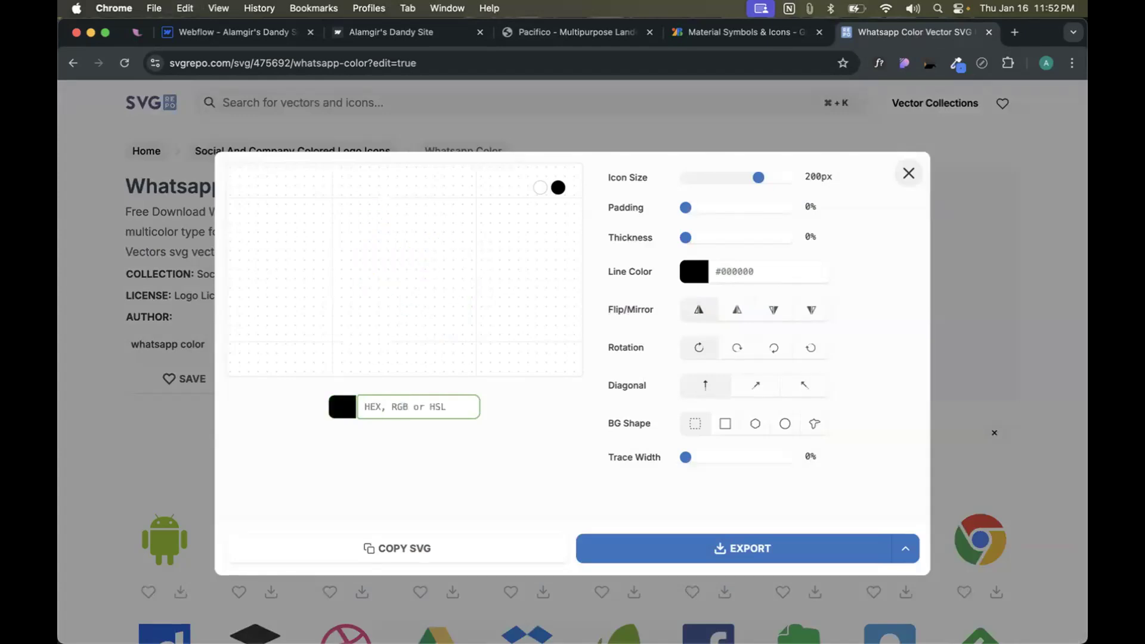
{"action": "key", "text": "super+v"}
{"action": "left_click", "coordinate": [382, 457]}
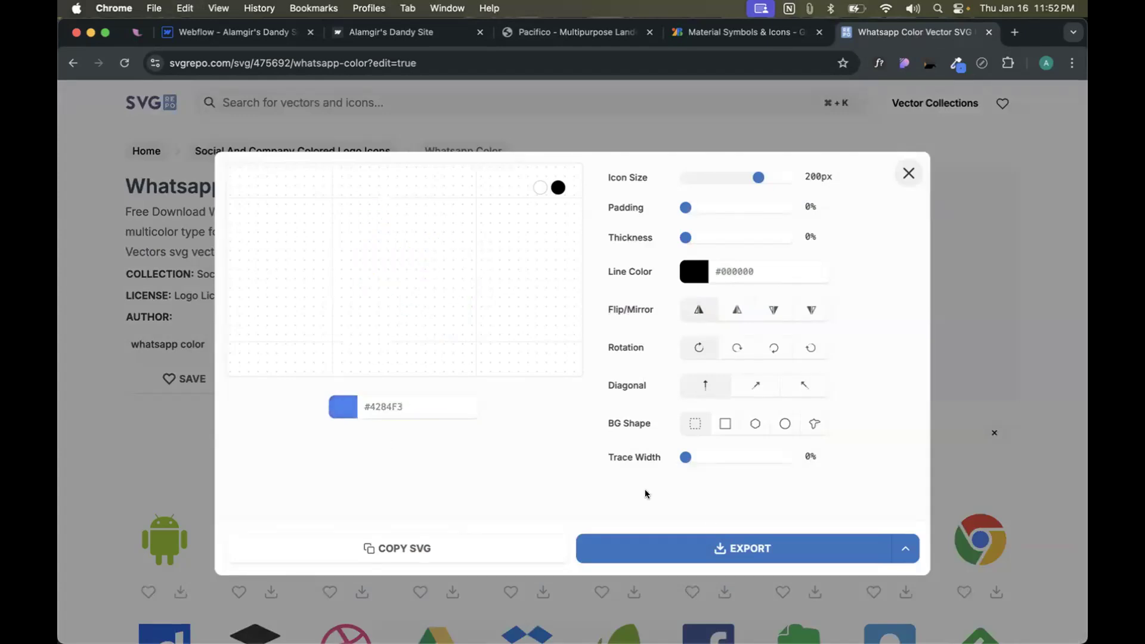
- Export the edited icon, view the downloaded whatsapp-color-svgrepo-com.svg in the browser and close its tab
{"action": "left_click", "coordinate": [711, 554]}
{"action": "left_click", "coordinate": [922, 101]}
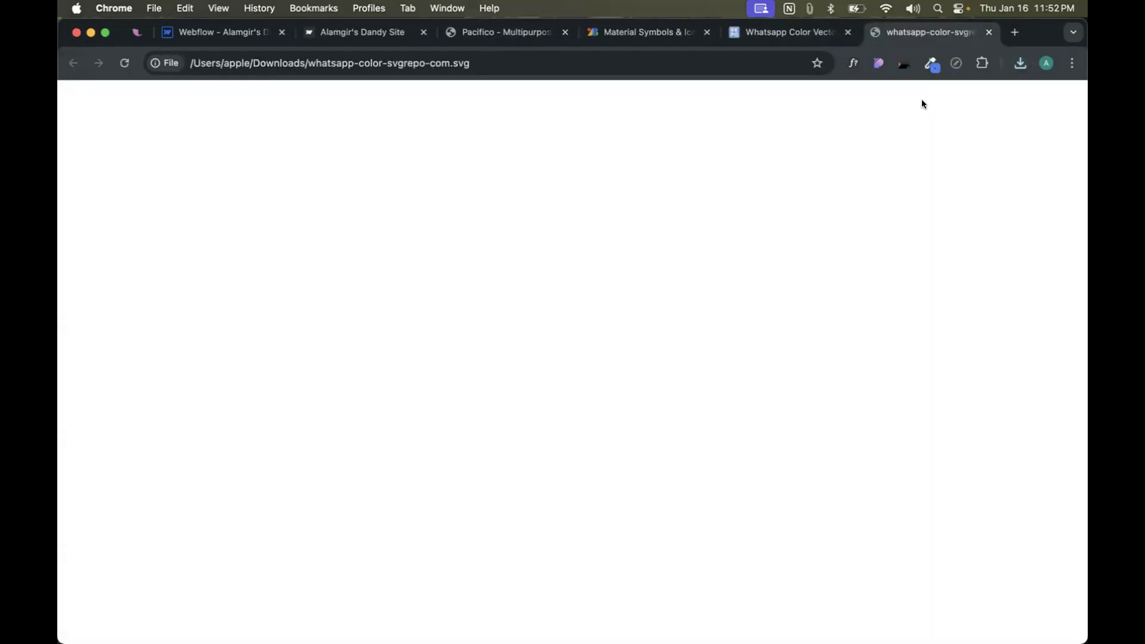
{"action": "left_click", "coordinate": [989, 32]}
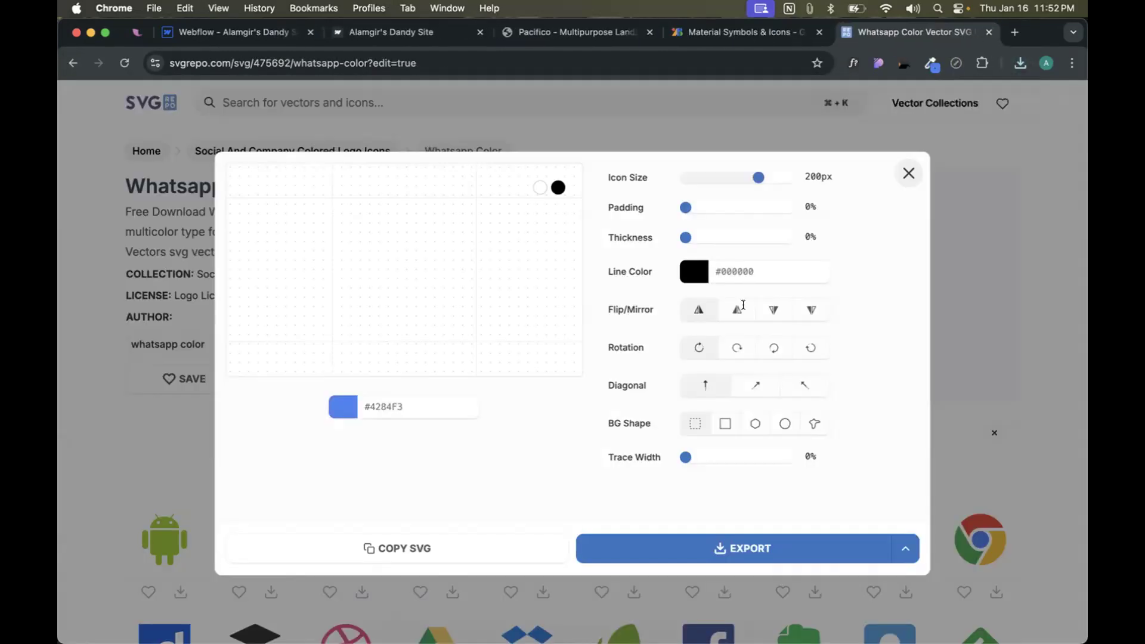
- Try setting the icon's line colour to #4284F3, then close the vector editor
{"action": "left_click", "coordinate": [728, 269]}
{"action": "triple_click", "coordinate": [728, 268]}
{"action": "key", "text": "super+v"}
{"action": "left_click", "coordinate": [654, 365]}
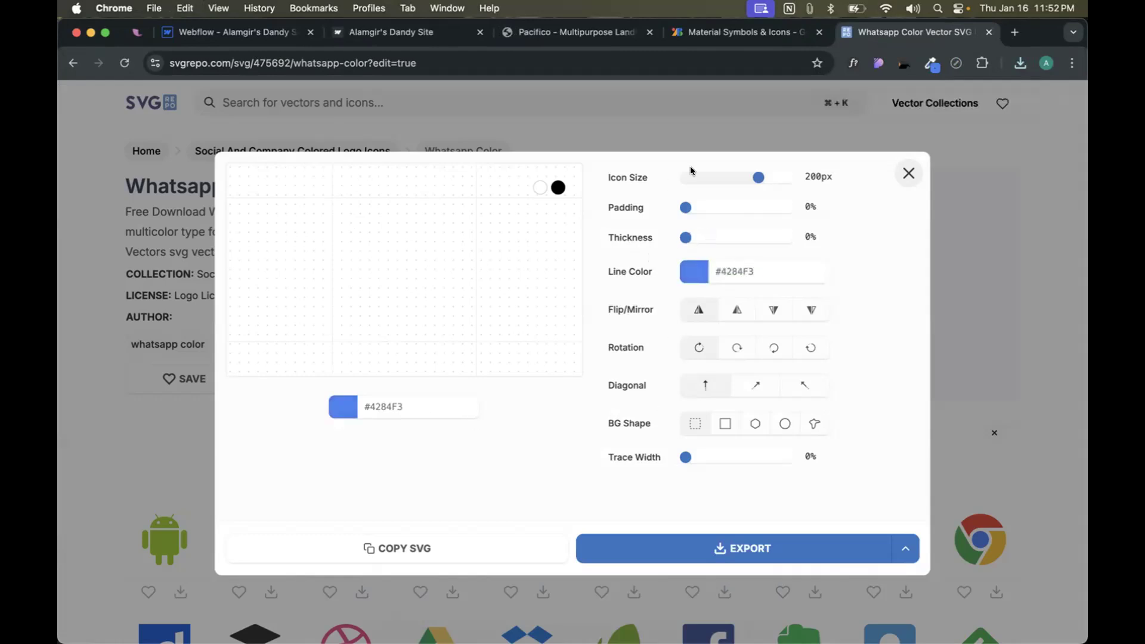
{"action": "left_click", "coordinate": [909, 173]}
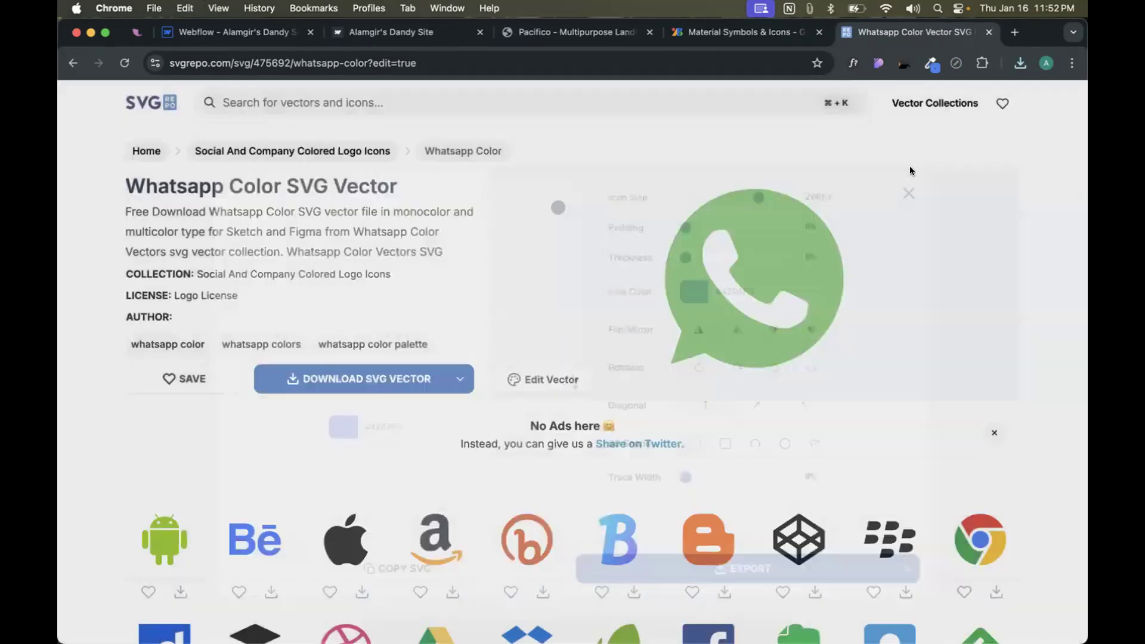
- Reopen the vector editor and change the icon's fill to the dark green #566d54 with the colour picker
{"action": "scroll", "coordinate": [284, 417], "scroll_direction": "down", "scroll_amount": 5}
{"action": "scroll", "coordinate": [285, 421], "scroll_direction": "up", "scroll_amount": 5}
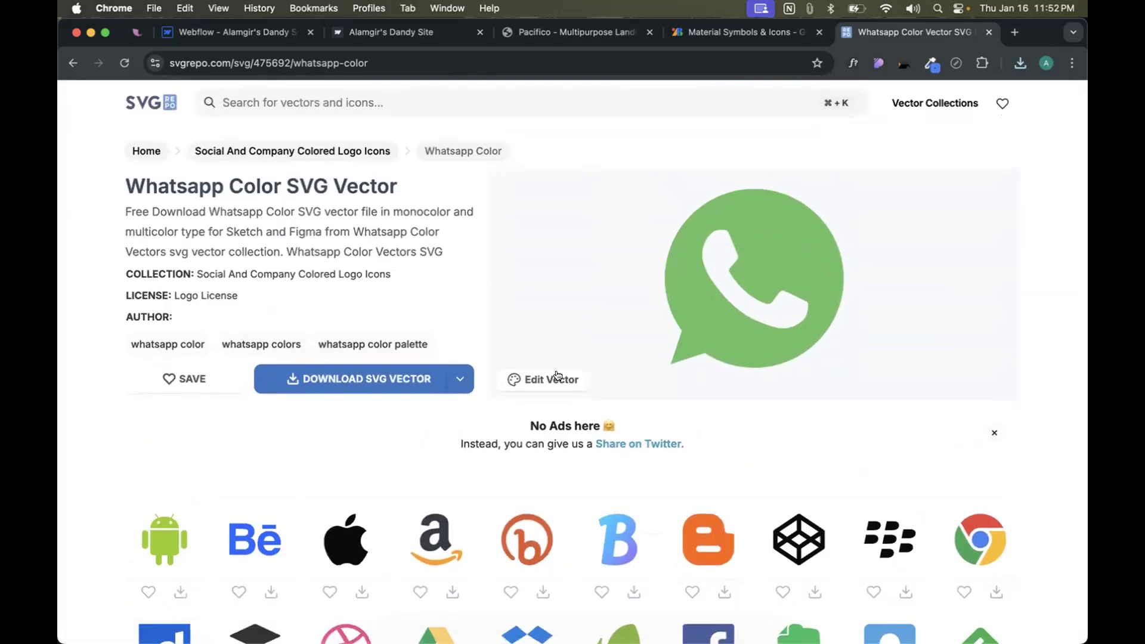
{"action": "left_click", "coordinate": [533, 376]}
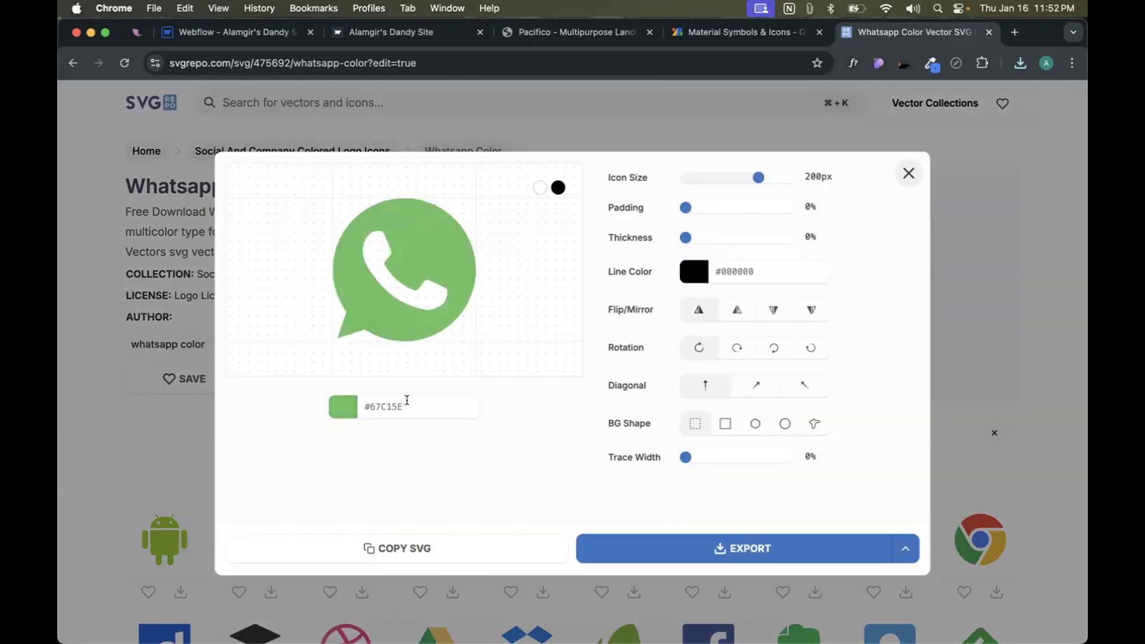
{"action": "left_click", "coordinate": [343, 408]}
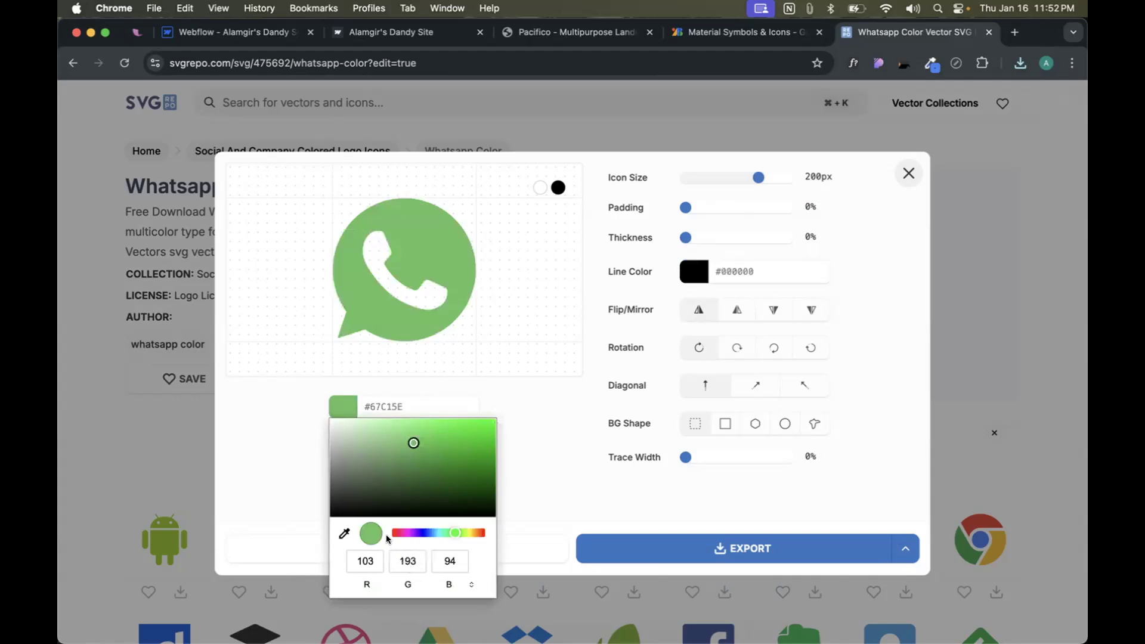
{"action": "mouse_move", "coordinate": [414, 442]}
{"action": "left_mouse_down"}
{"action": "mouse_move", "coordinate": [424, 452]}
{"action": "mouse_move", "coordinate": [419, 484]}
{"action": "mouse_move", "coordinate": [383, 457]}
{"action": "mouse_move", "coordinate": [368, 475]}
{"action": "left_mouse_up"}
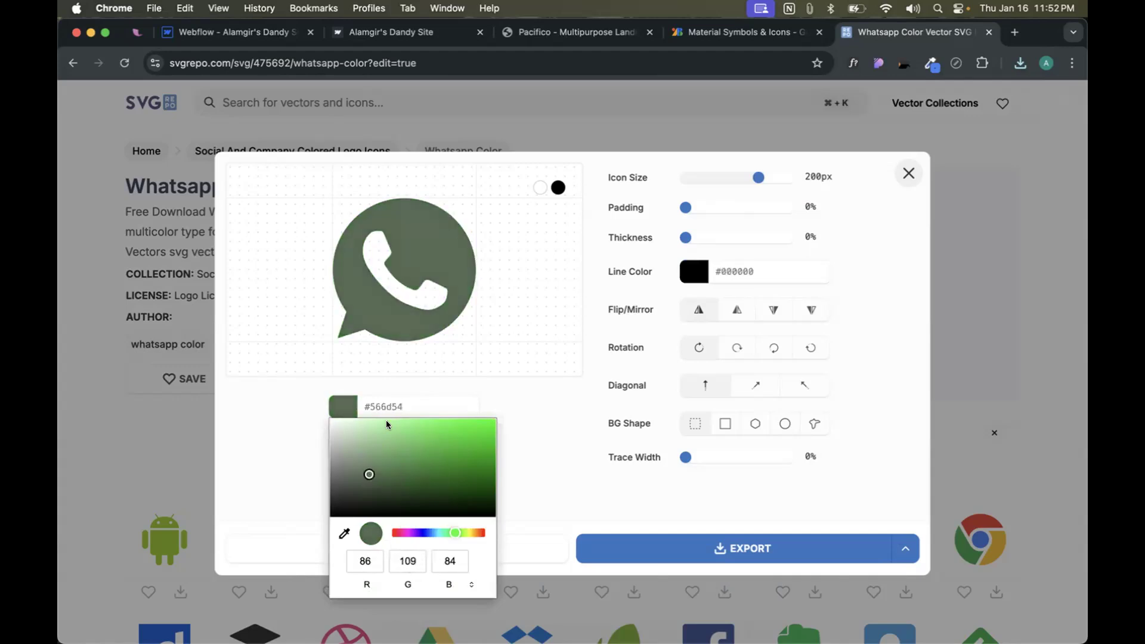
- Try replacing the picked dark green fill with the copied #4284F3, then close the vector editor
{"action": "double_click", "coordinate": [387, 408]}
{"action": "key", "text": "super+v"}
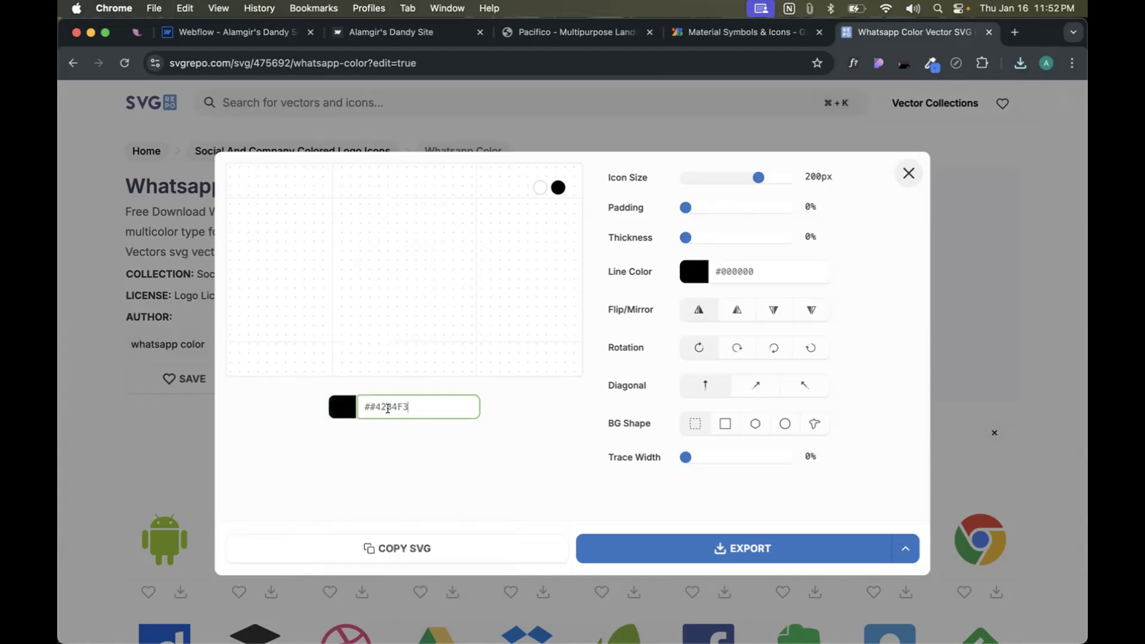
{"action": "key", "text": "BackSpace"}
{"action": "left_click", "coordinate": [496, 419]}
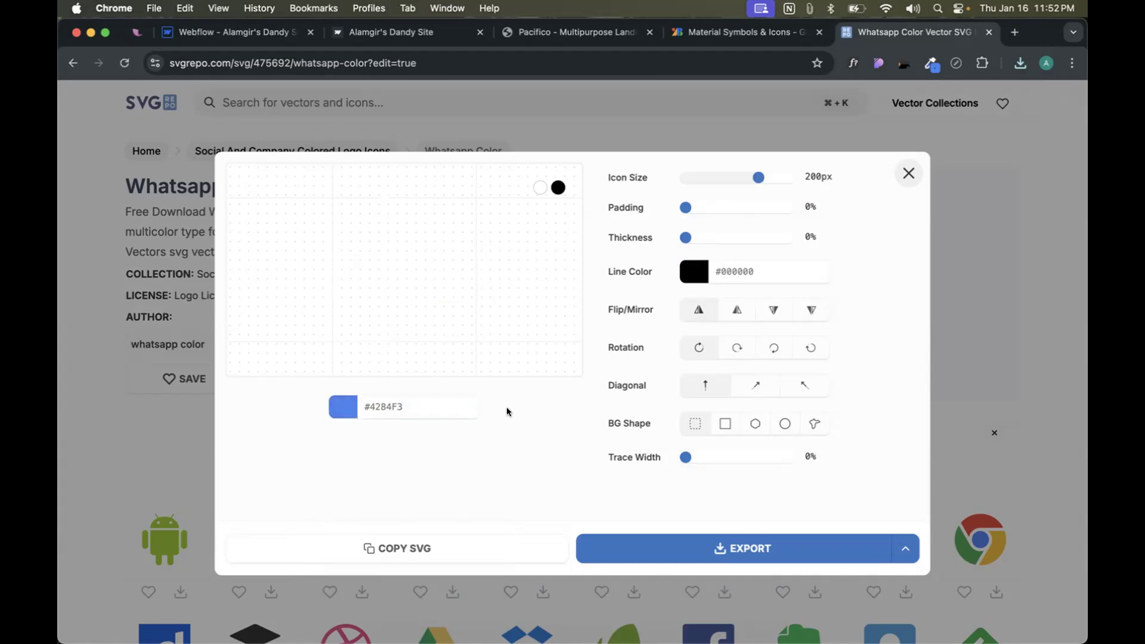
{"action": "left_click", "coordinate": [910, 171]}
- Reload the icon's editor page and copy #4284F3 as plain text by way of the browser's address field
{"action": "key", "text": "super+r"}
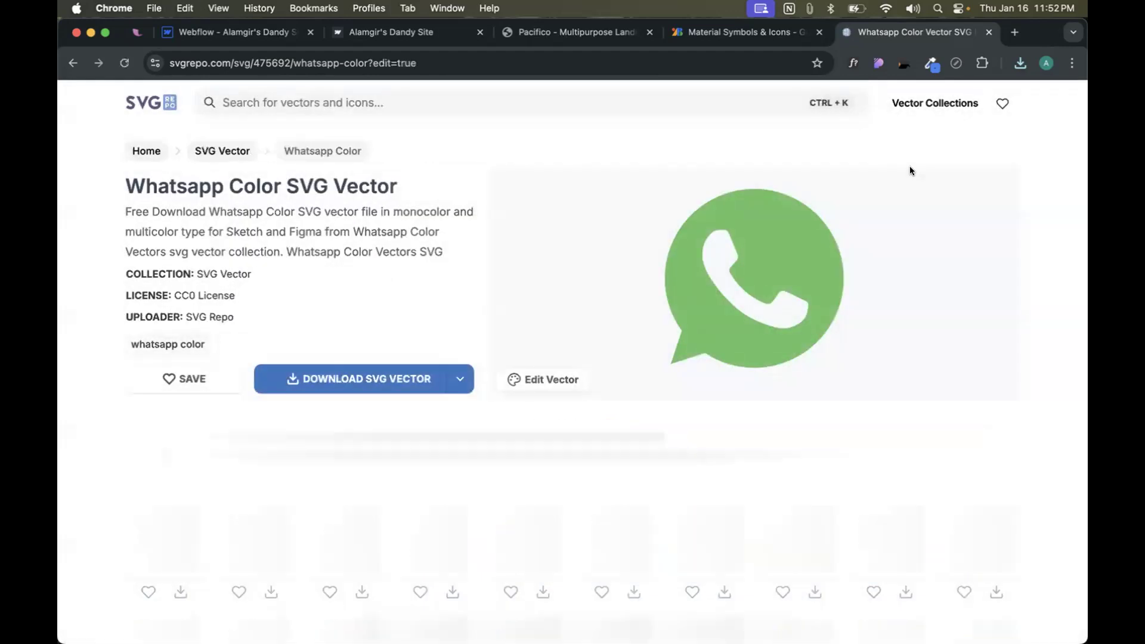
{"action": "left_click", "coordinate": [409, 407]}
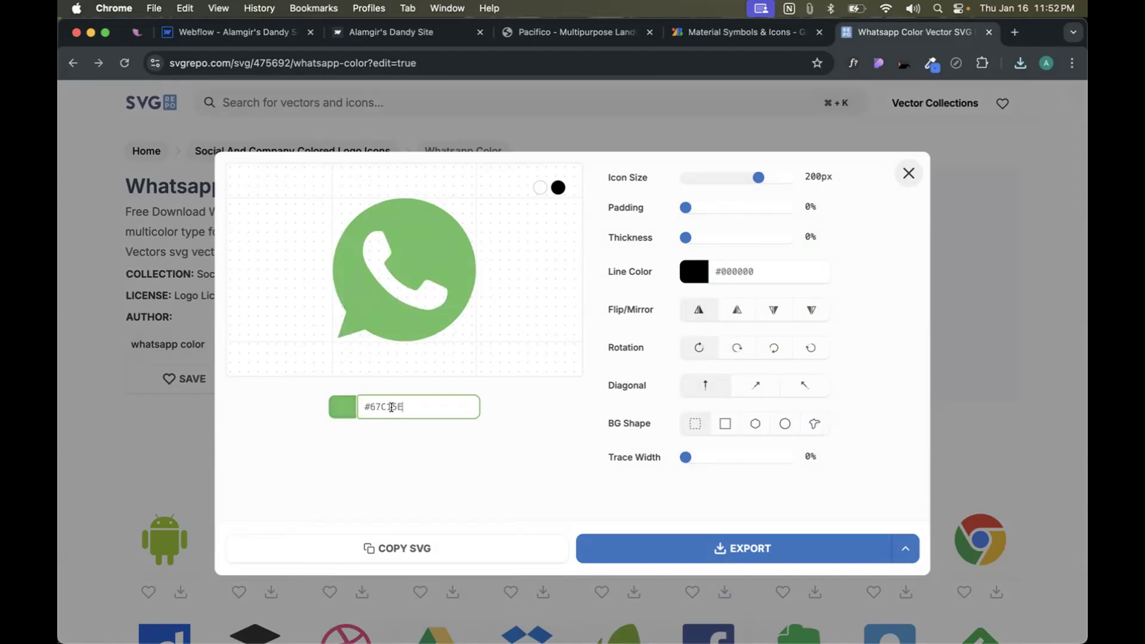
{"action": "key", "text": "super+a"}
{"action": "left_click", "coordinate": [482, 59]}
{"action": "type", "text": "#4284F3"}
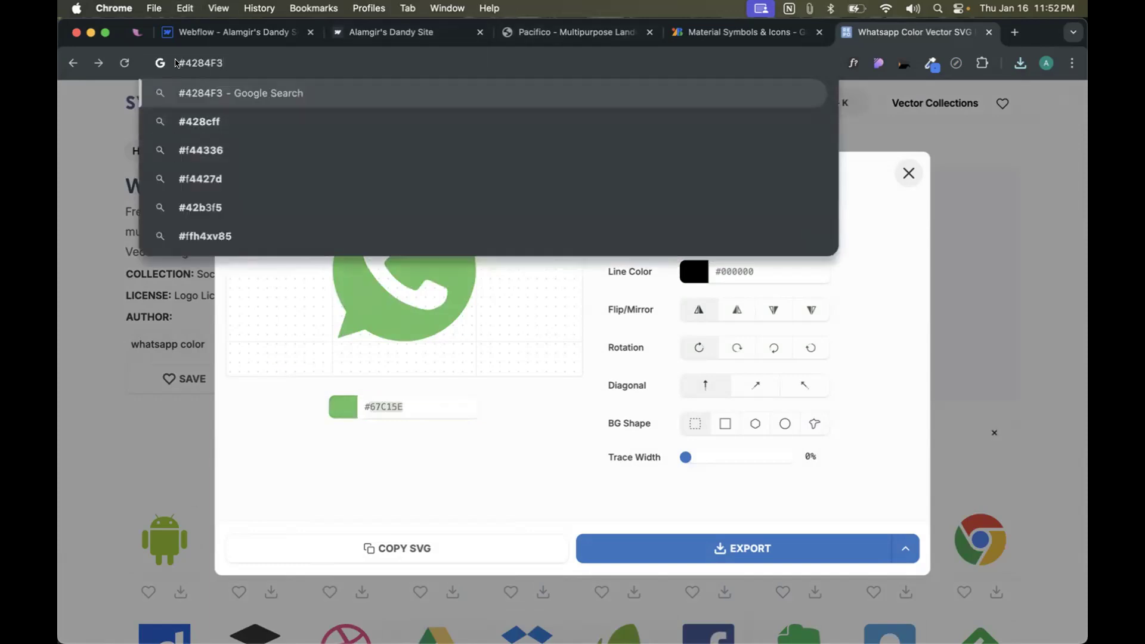
{"action": "left_click_drag", "start_coordinate": [185, 63], "coordinate": [323, 62]}
{"action": "key", "text": "super+c"}
- Replace the WhatsApp icon's fill colour with the copied #4284F3 and export the icon
{"action": "left_click", "coordinate": [406, 408]}
{"action": "left_click_drag", "start_coordinate": [366, 408], "coordinate": [432, 403]}
{"action": "key", "text": "super+v"}
{"action": "left_click", "coordinate": [535, 394]}
{"action": "left_click_drag", "start_coordinate": [359, 403], "coordinate": [459, 405]}
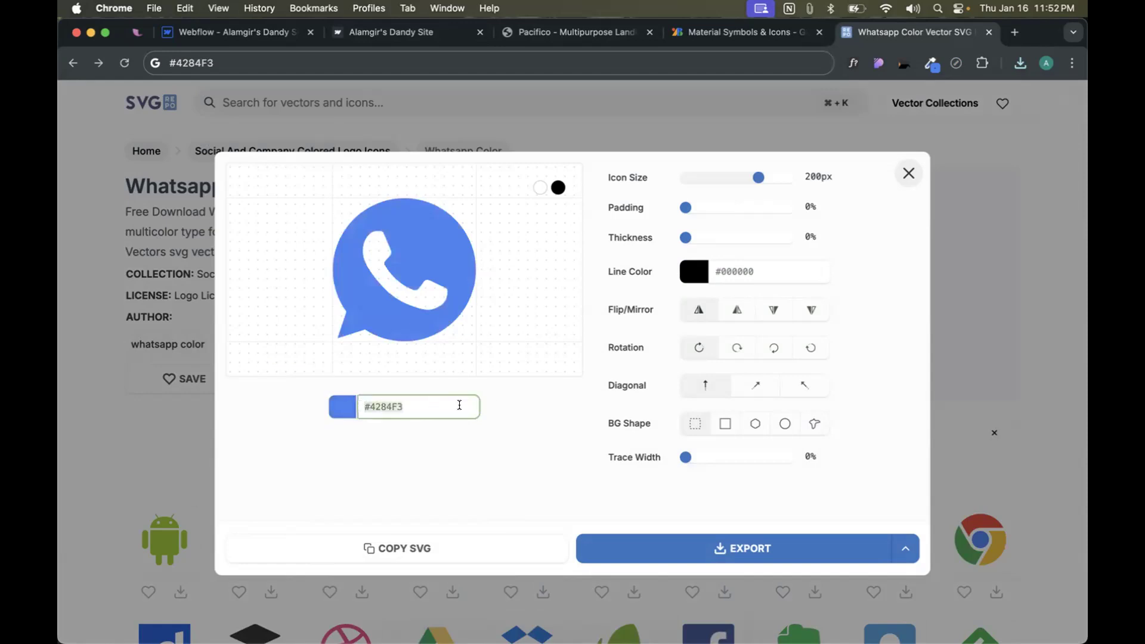
{"action": "left_click", "coordinate": [533, 409]}
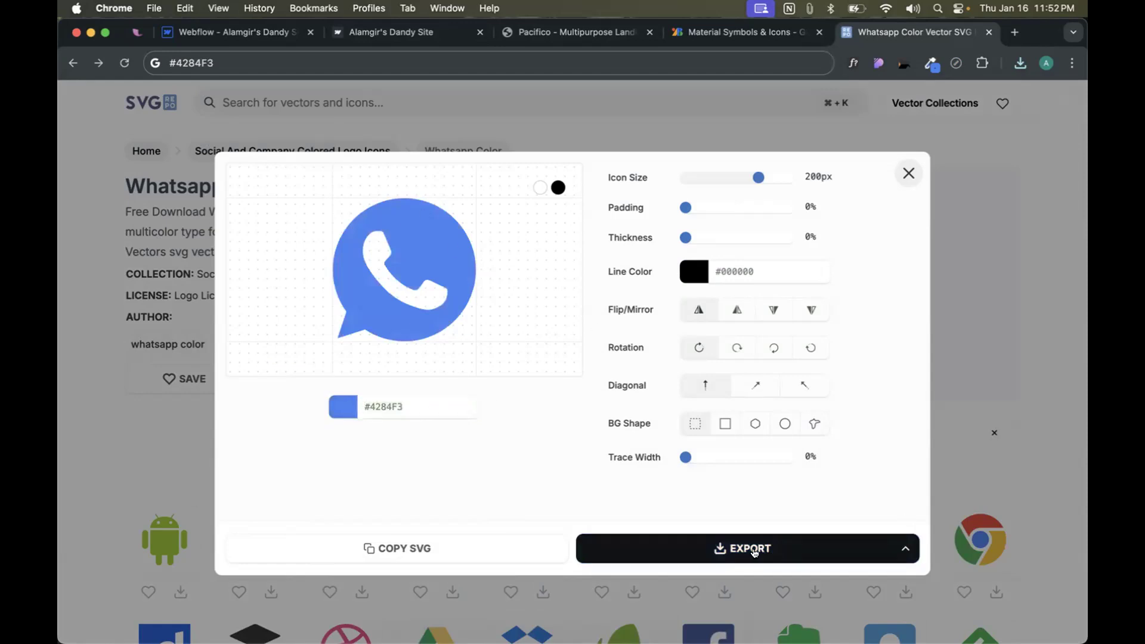
{"action": "left_click", "coordinate": [757, 550]}
- Switch to Webflow, open the Main Footer component and place the downloaded WhatsApp SVG above the office address image
{"action": "left_click", "coordinate": [278, 31]}
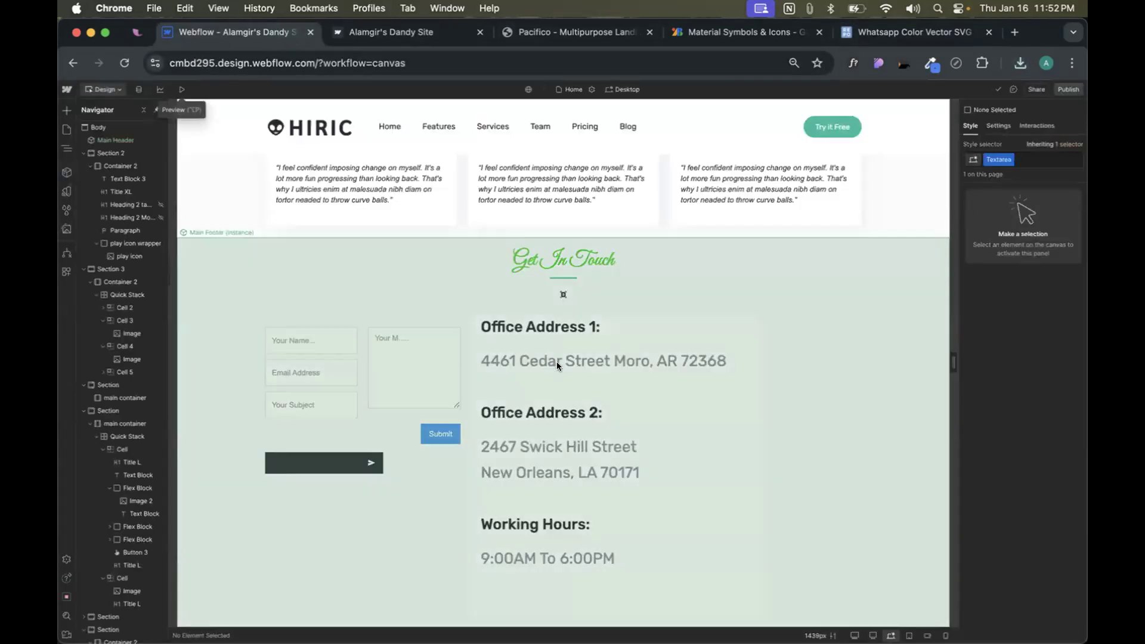
{"action": "left_click", "coordinate": [690, 325]}
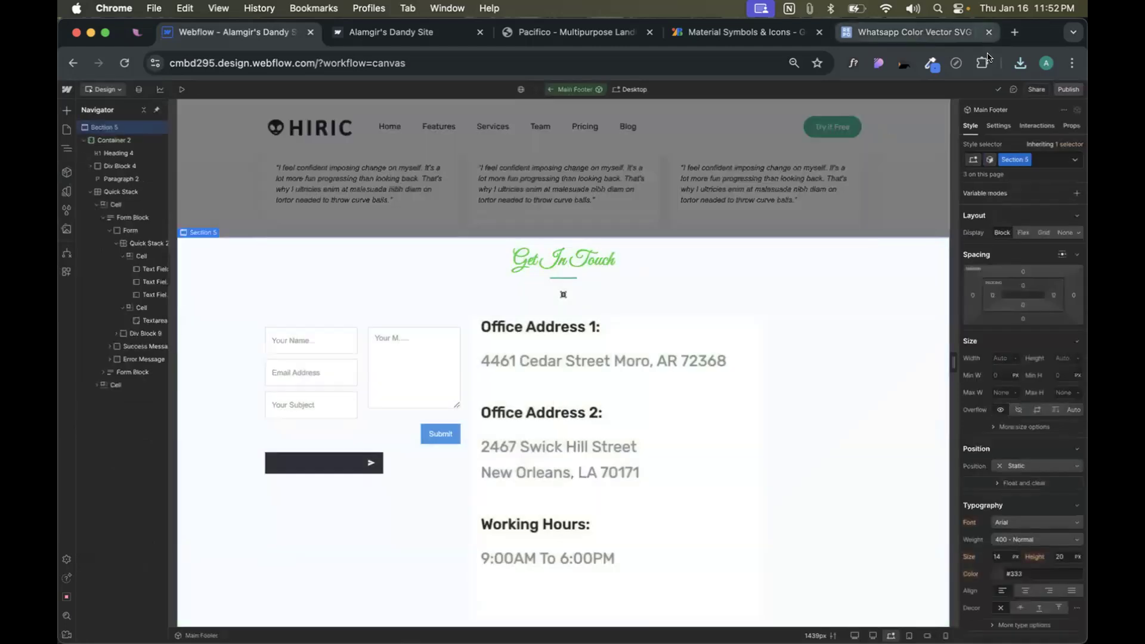
{"action": "left_click", "coordinate": [1017, 67]}
{"action": "left_click_drag", "start_coordinate": [940, 121], "coordinate": [565, 395]}
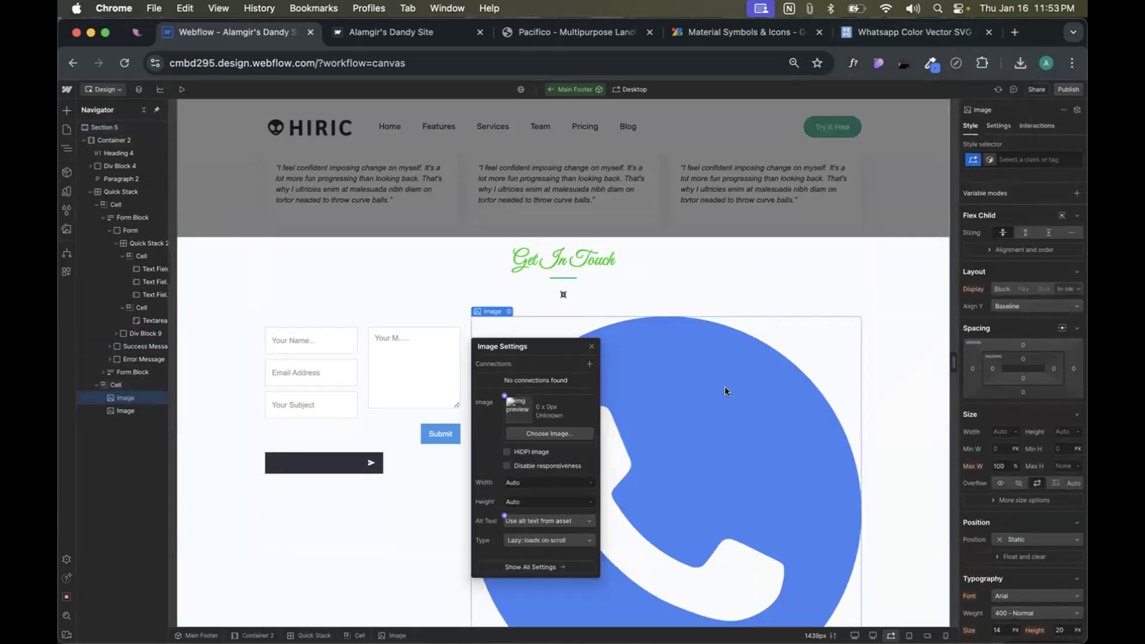
- Set the WhatsApp icon's width to 30 px
{"action": "left_click", "coordinate": [726, 391]}
{"action": "left_click", "coordinate": [1002, 428]}
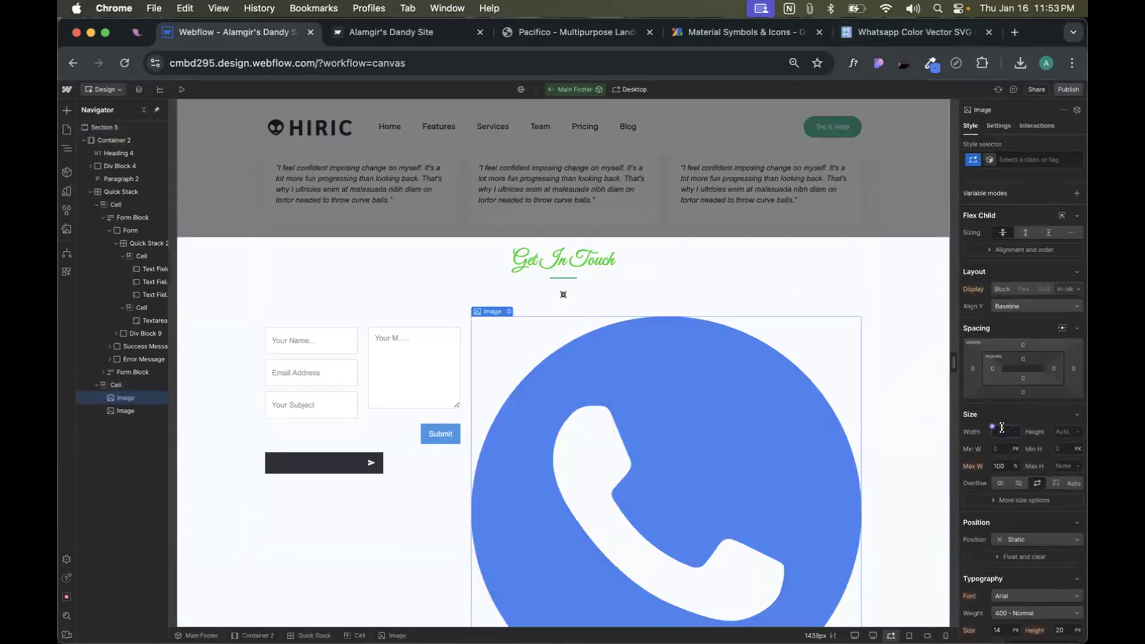
{"action": "type", "text": "30"}
{"action": "key", "text": "Return"}
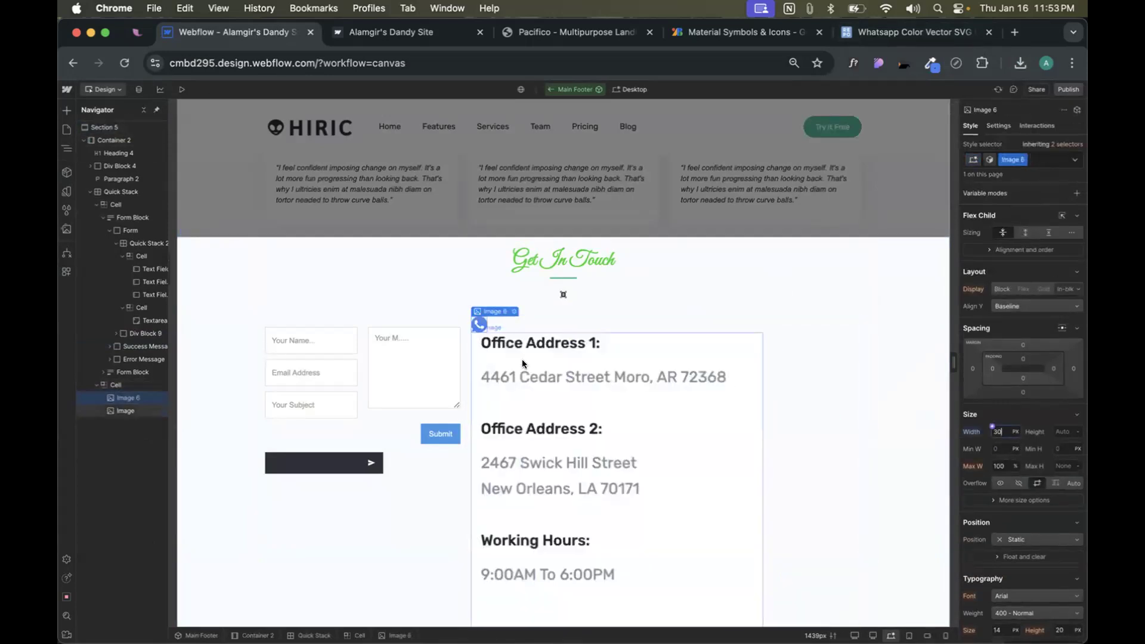
- Add a Grayscale filter at 100% to the WhatsApp icon
{"action": "scroll", "coordinate": [994, 449], "scroll_direction": "down", "scroll_amount": 10}
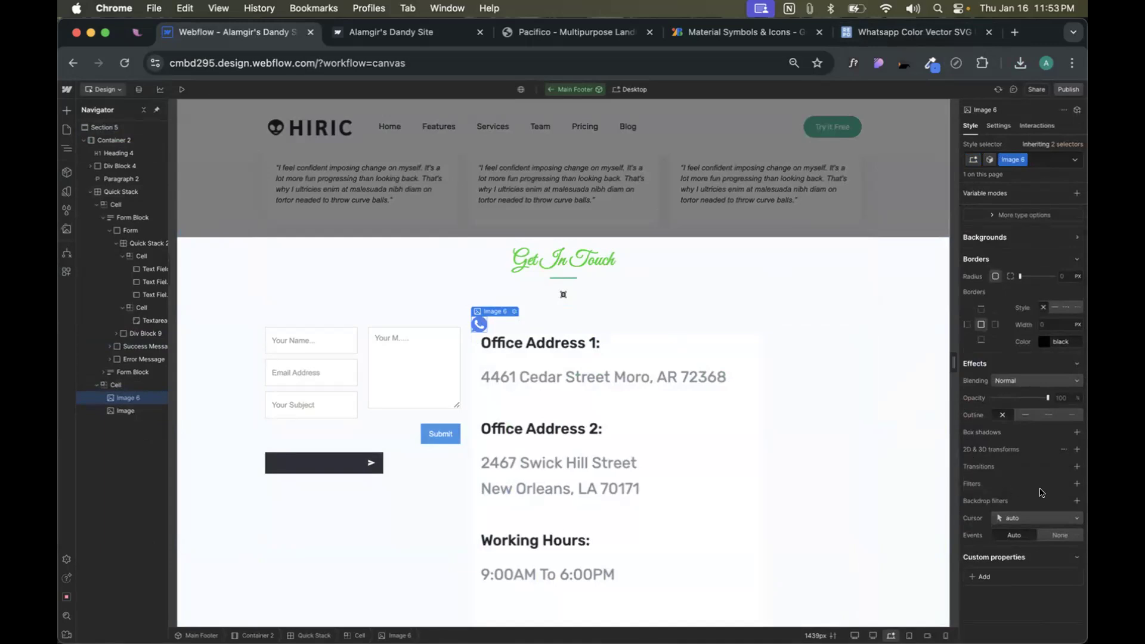
{"action": "left_click", "coordinate": [1077, 483]}
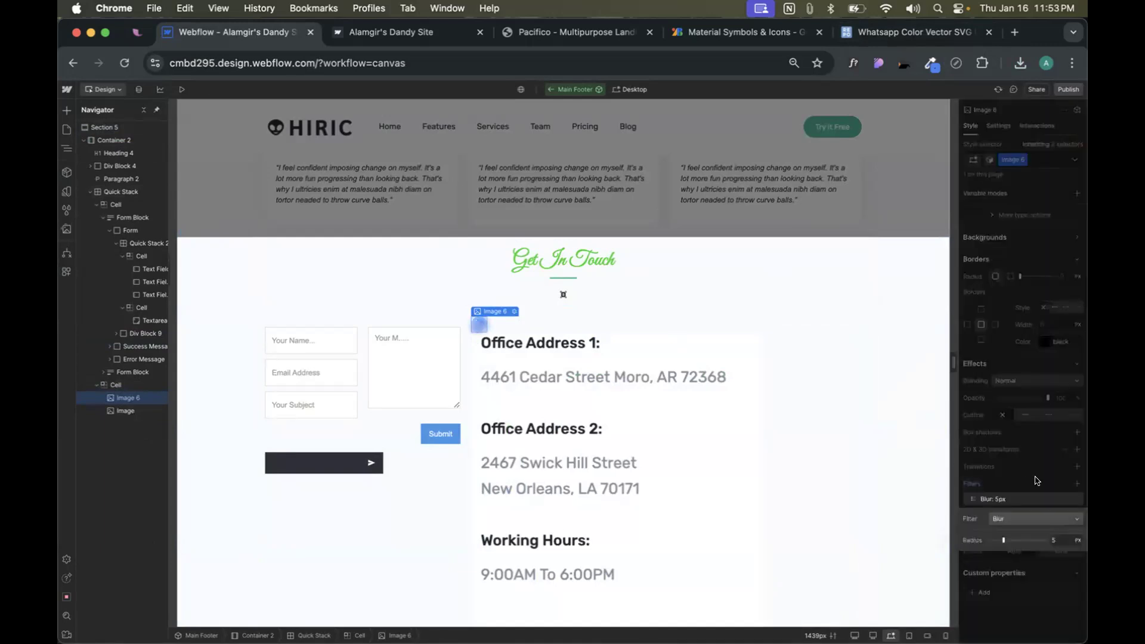
{"action": "left_click", "coordinate": [1012, 522]}
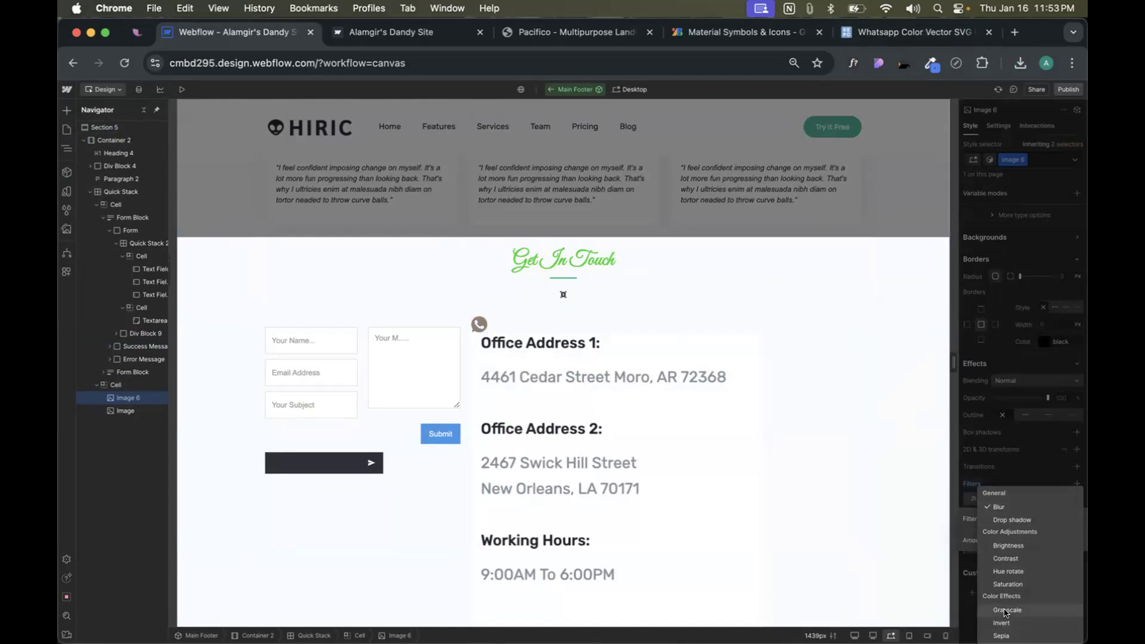
{"action": "left_click", "coordinate": [1006, 610]}
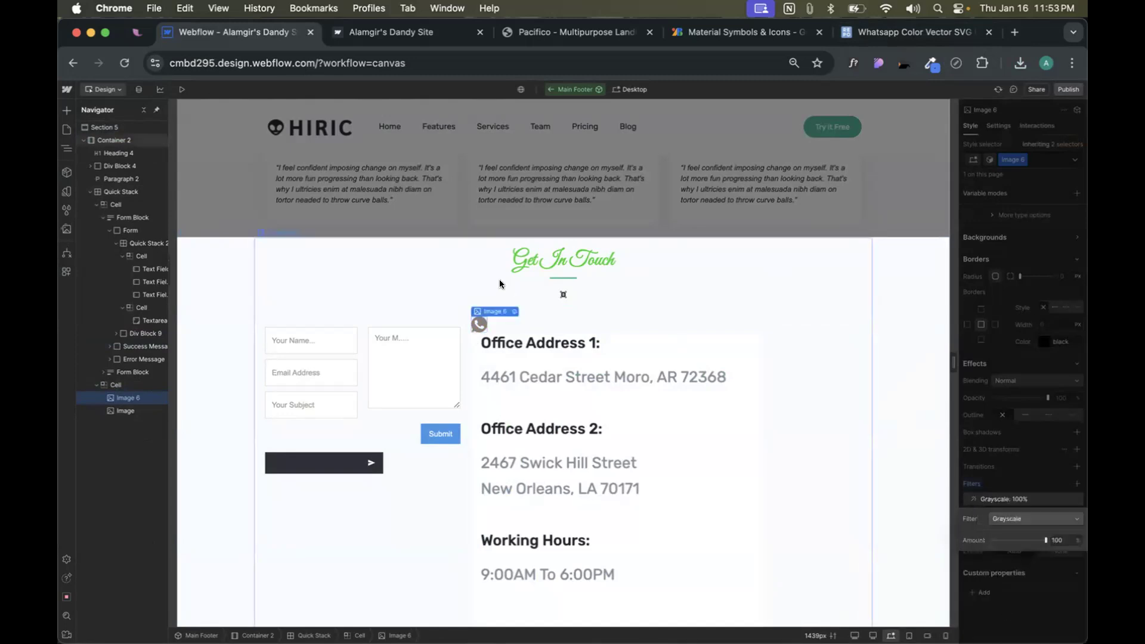
- Disable the Grayscale filter in the WhatsApp icon's Hover state
{"action": "left_click", "coordinate": [477, 327]}
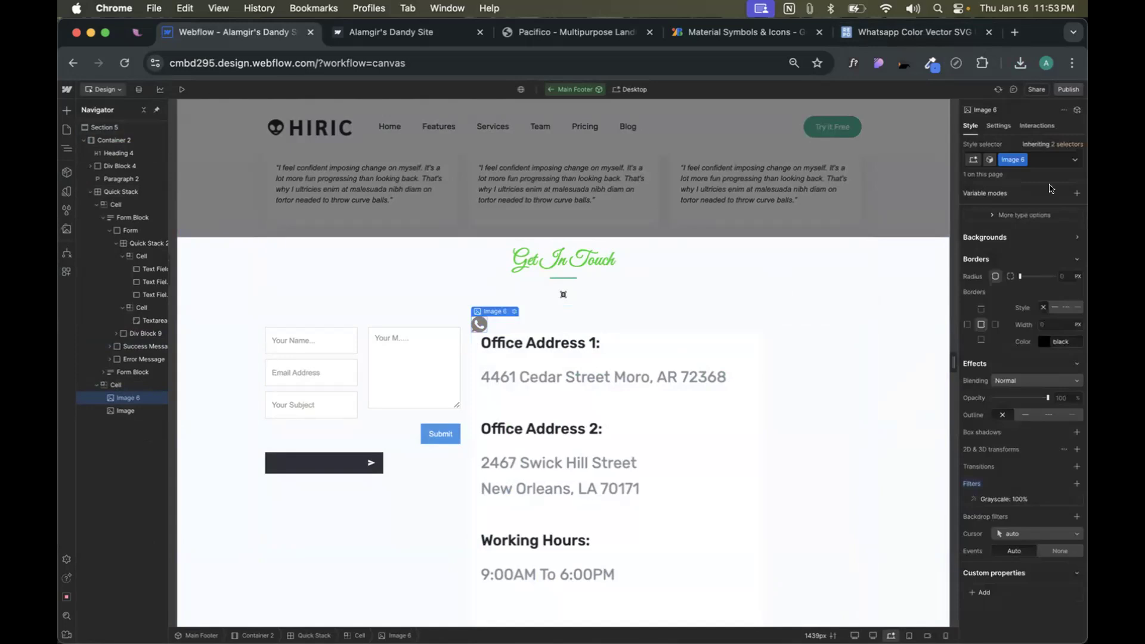
{"action": "left_click", "coordinate": [1074, 159]}
{"action": "left_click", "coordinate": [1007, 205]}
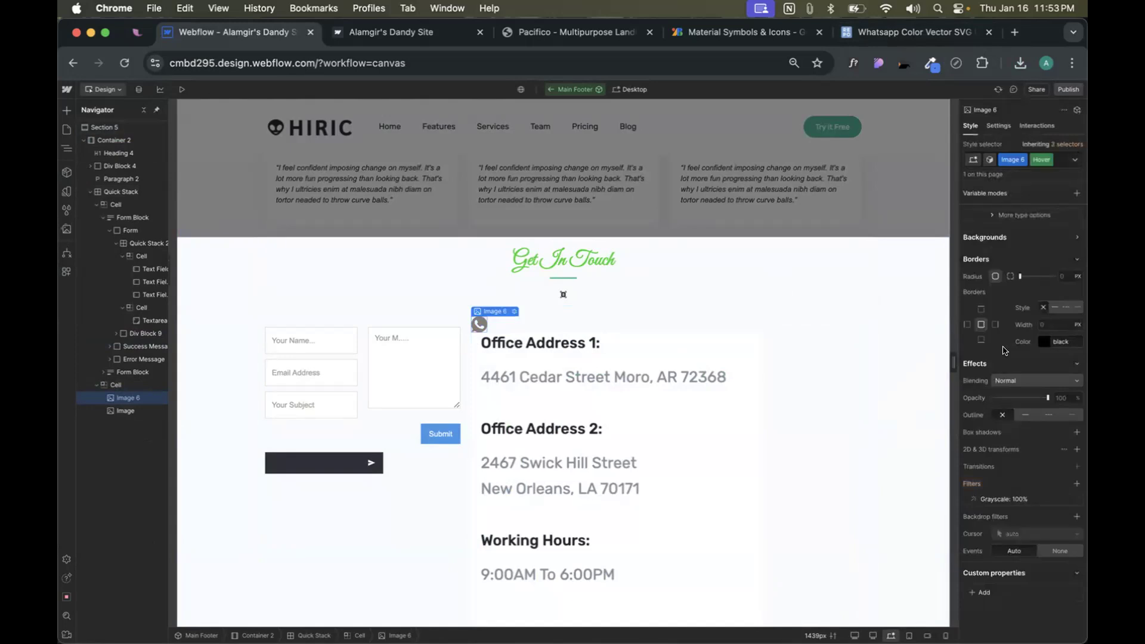
{"action": "left_click", "coordinate": [1063, 500]}
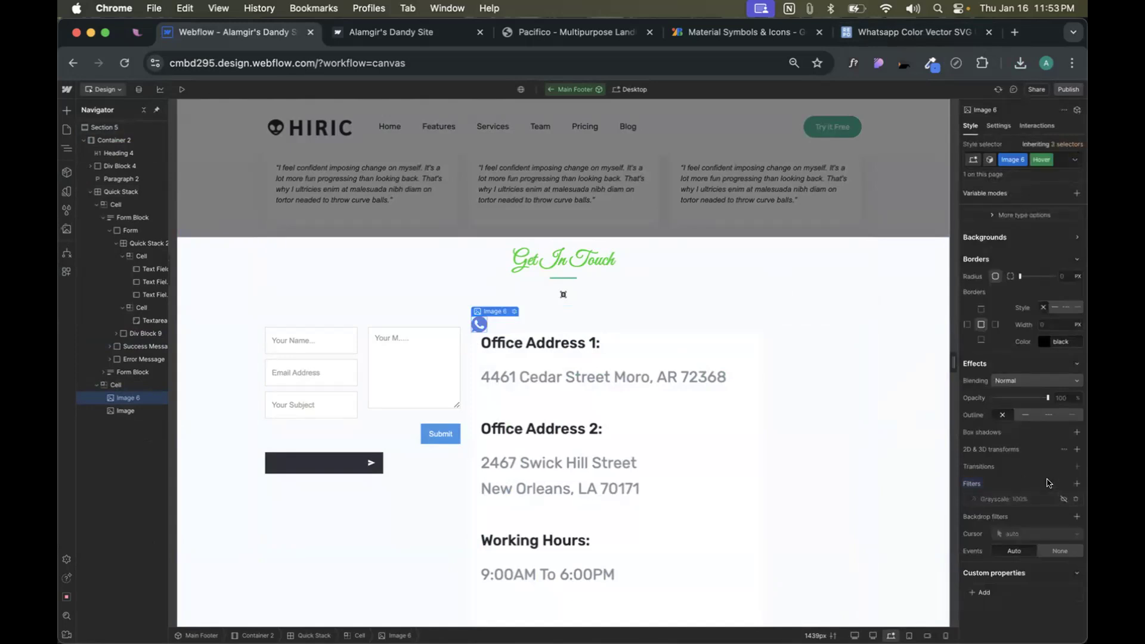
- Return the icon's styling to its normal state, leave the footer component and publish the site
{"action": "left_click", "coordinate": [1049, 160]}
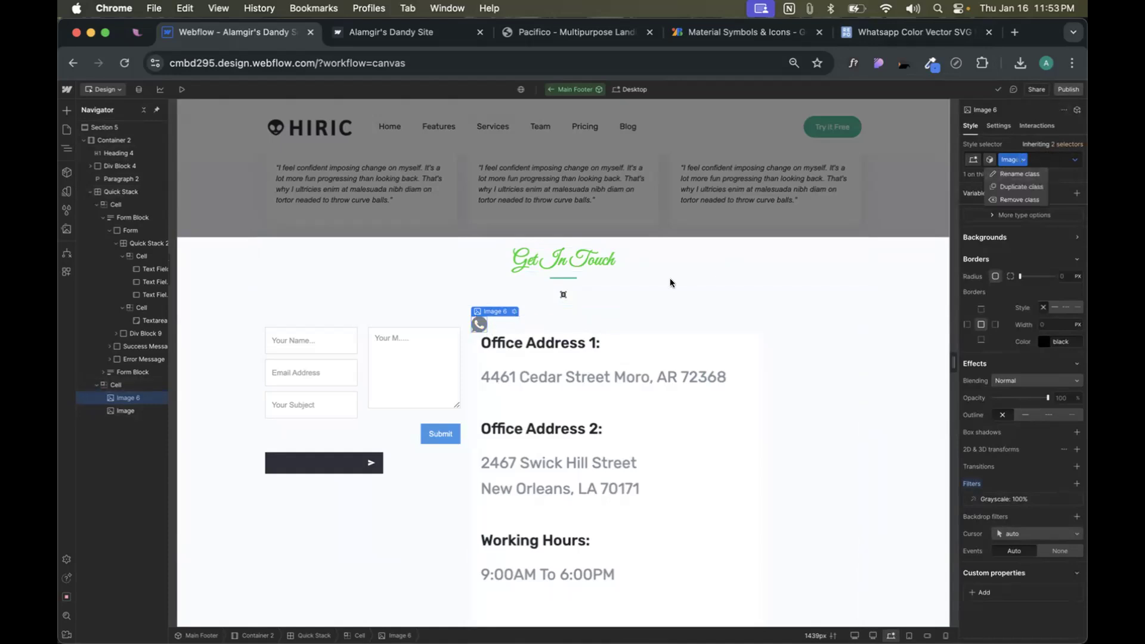
{"action": "left_click", "coordinate": [551, 201]}
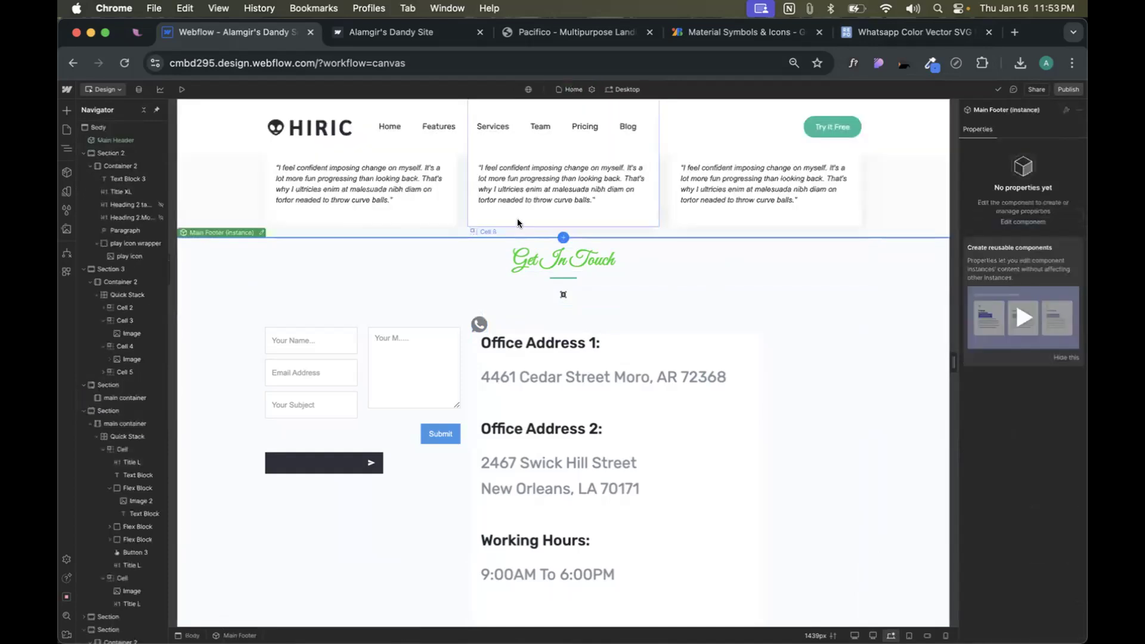
{"action": "scroll", "coordinate": [517, 221], "scroll_direction": "up", "scroll_amount": 20}
{"action": "scroll", "coordinate": [517, 223], "scroll_direction": "up", "scroll_amount": 5}
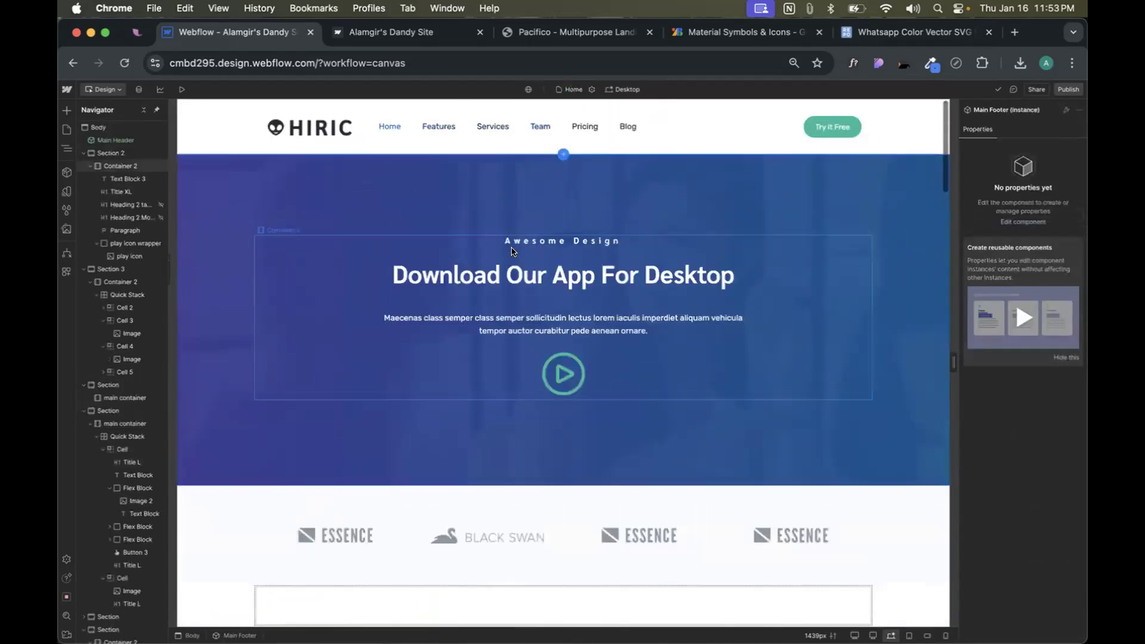
{"action": "left_click", "coordinate": [1068, 89]}
{"action": "left_click", "coordinate": [1014, 262]}
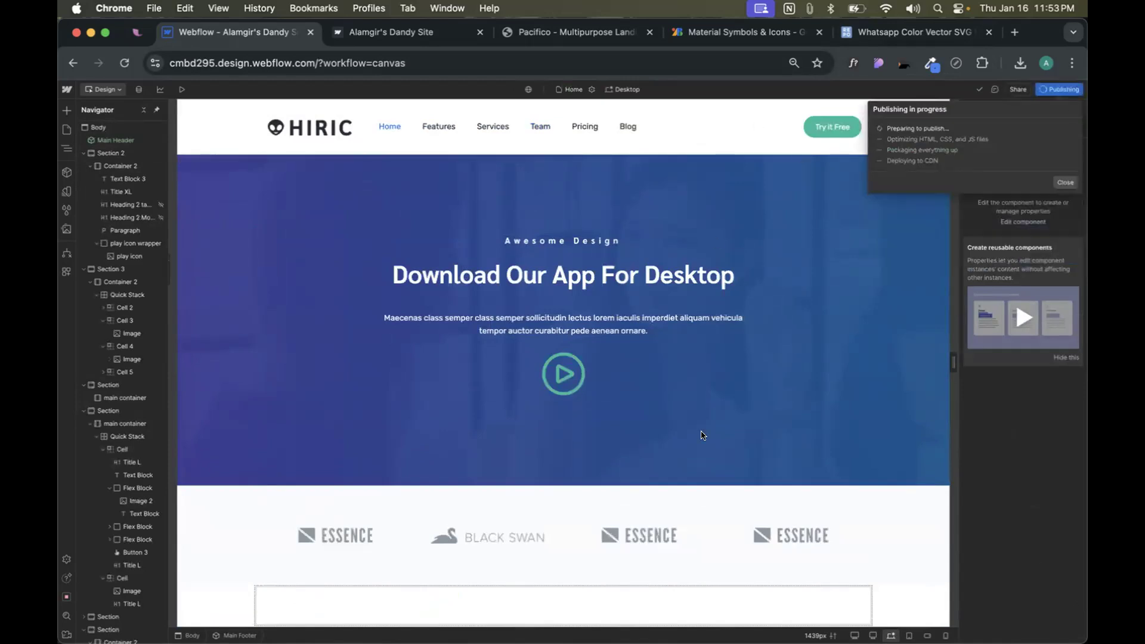